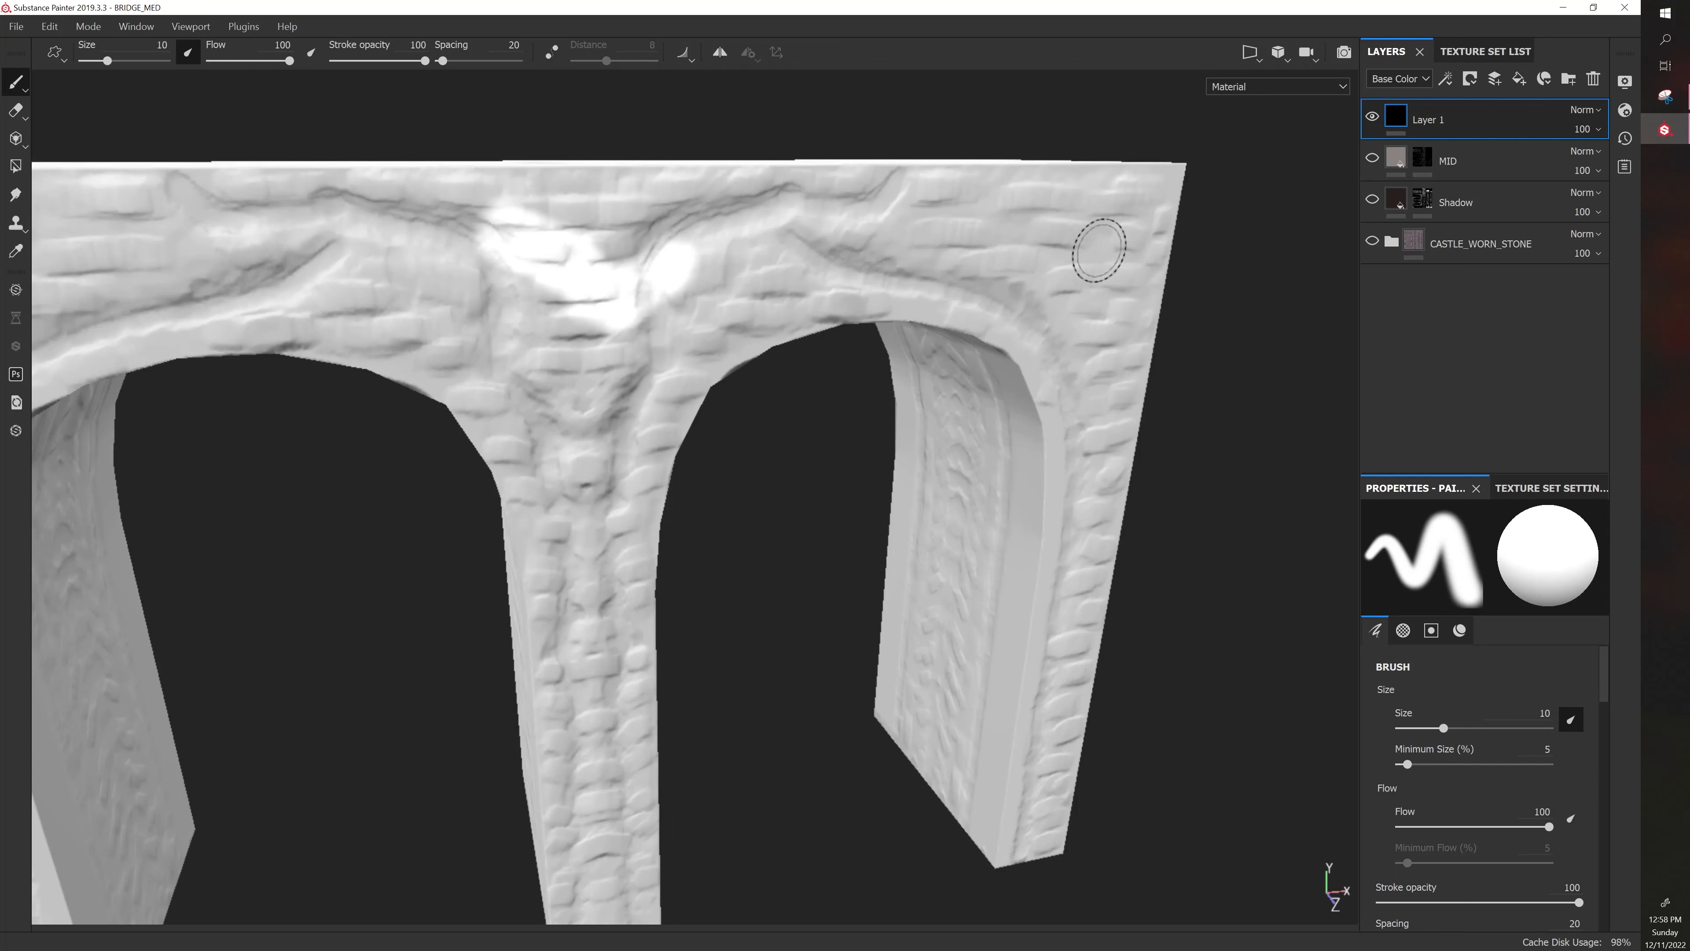
Paint a white stroke on Layer 1 at the top of the pillar between the two arches
{"action": "left_click_drag", "start_coordinate": [676, 286], "coordinate": [656, 256]}
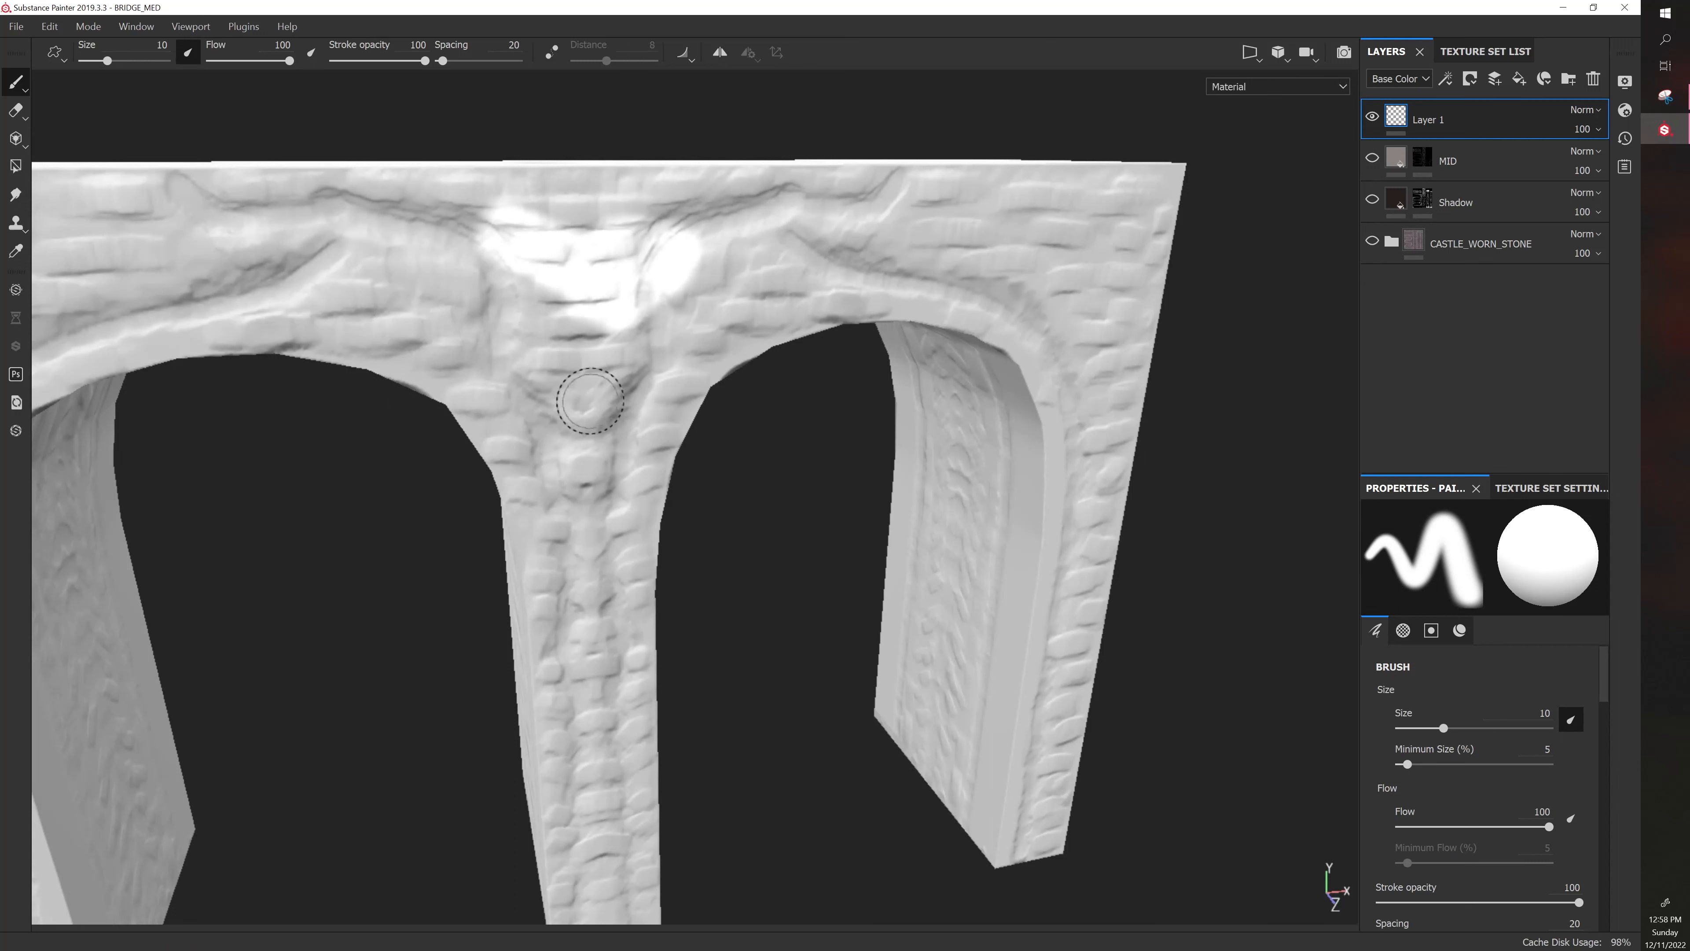
Examine the opacity and blending mode options of Layer 1 and the eraser's alpha, stencil and material channel settings
{"action": "key", "text": "2"}
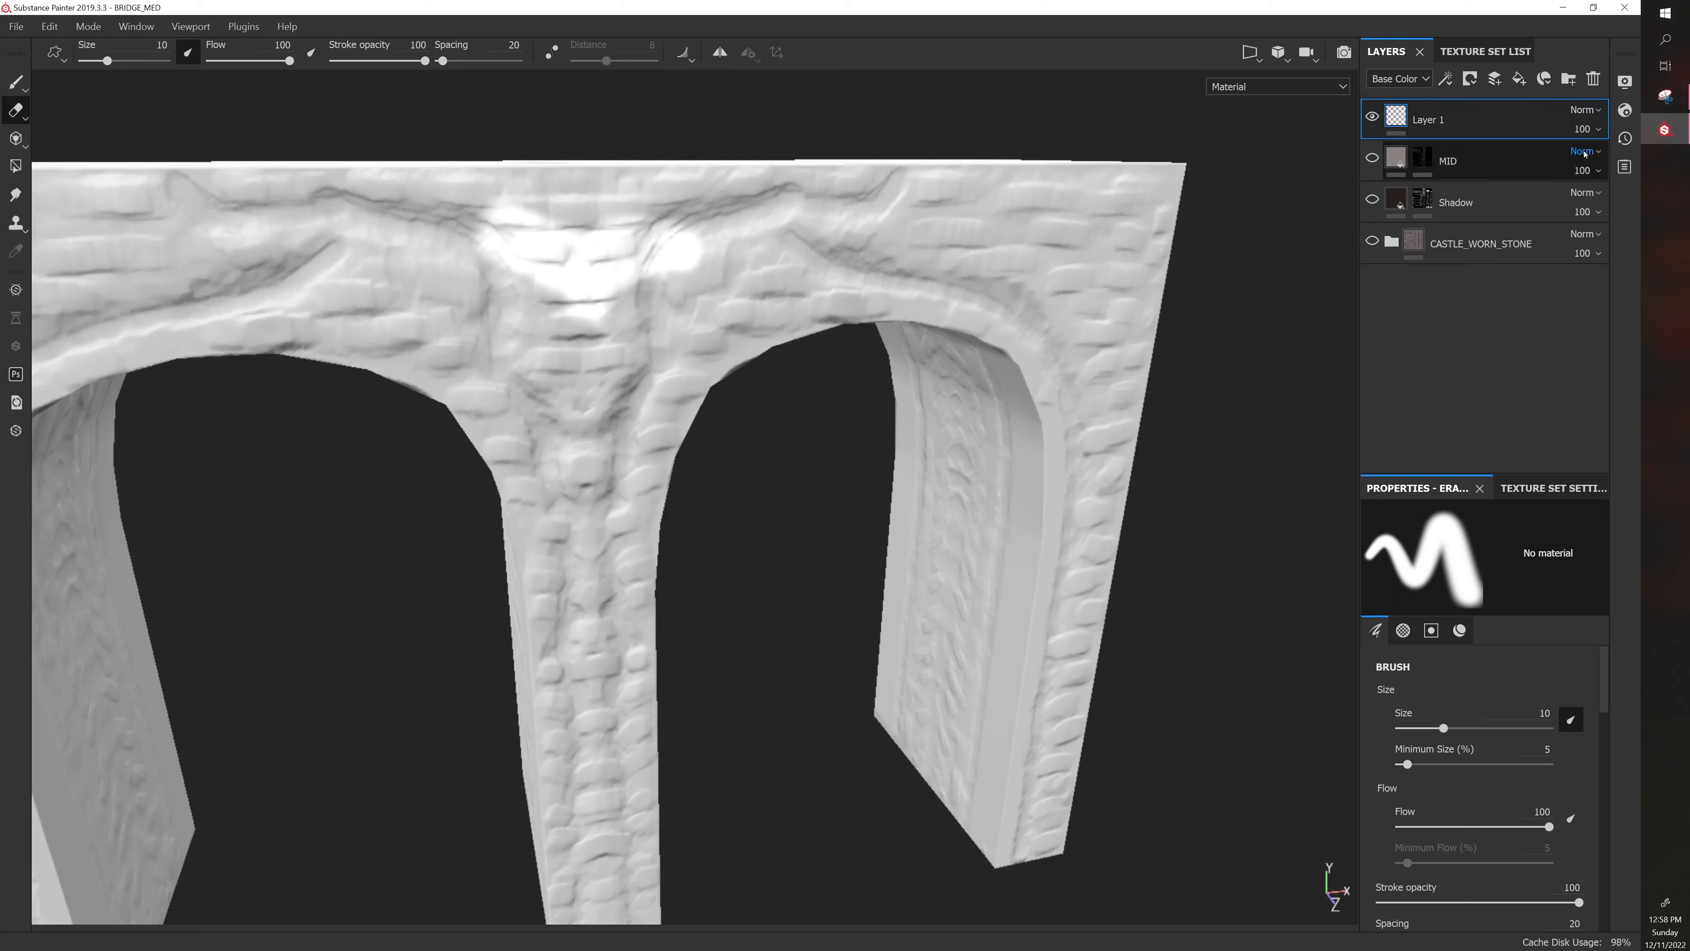
{"action": "left_click", "coordinate": [1596, 130]}
{"action": "left_click_drag", "start_coordinate": [1632, 161], "coordinate": [1584, 162]}
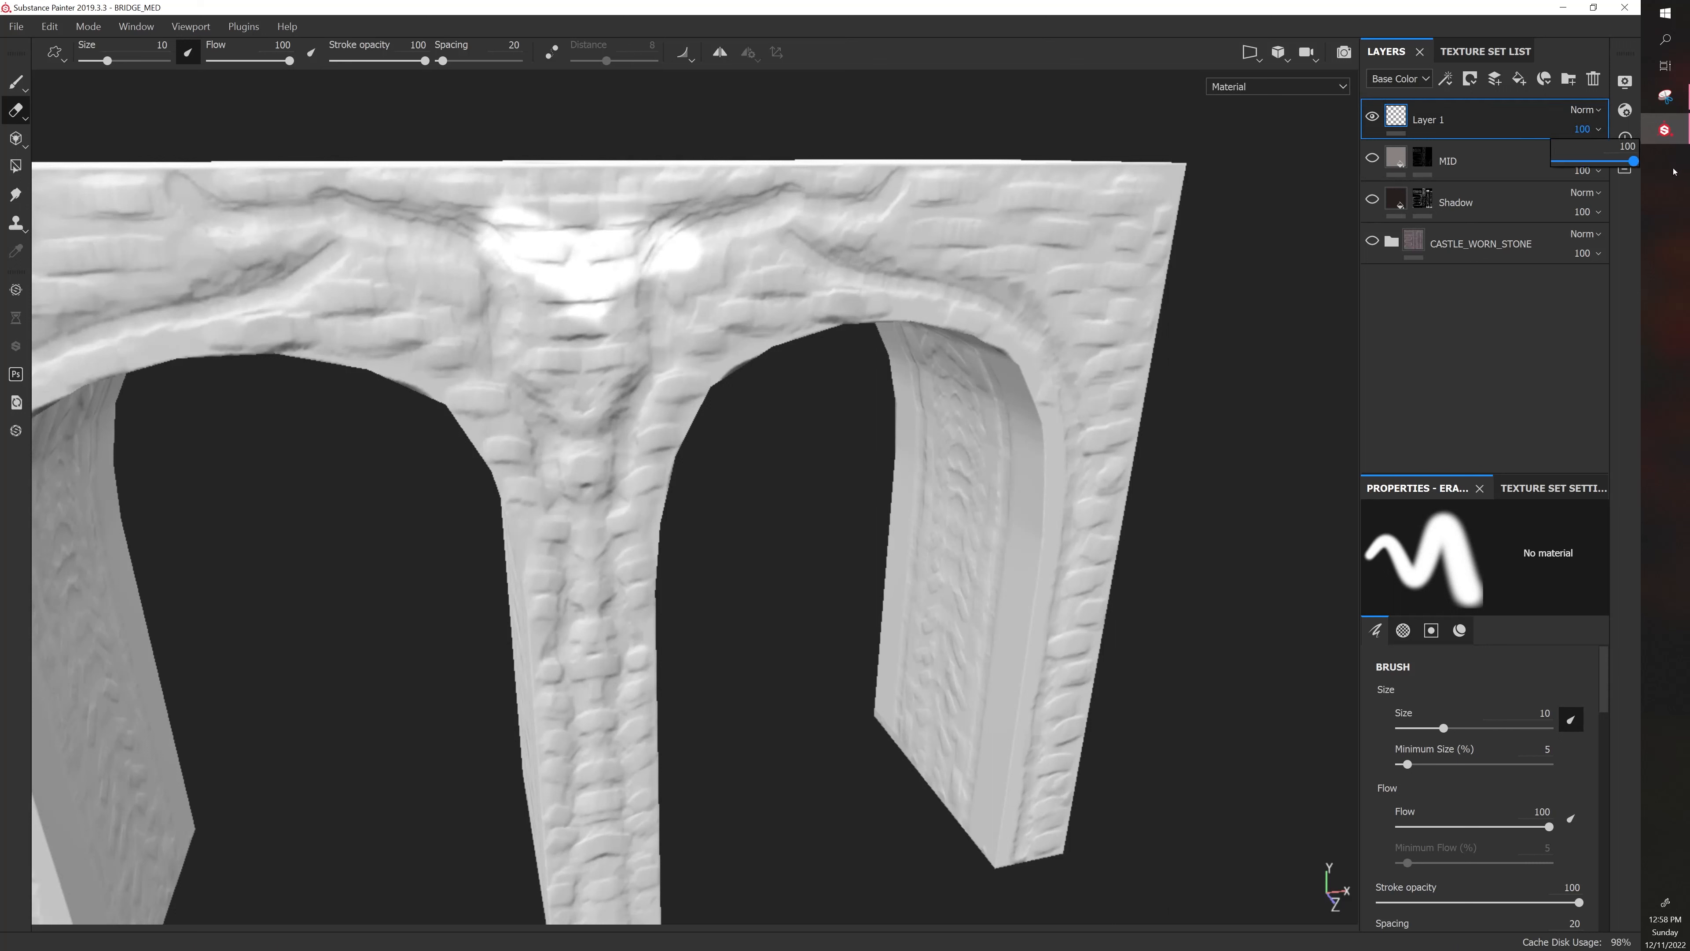
{"action": "left_click", "coordinate": [1586, 109]}
{"action": "left_click", "coordinate": [1430, 344]}
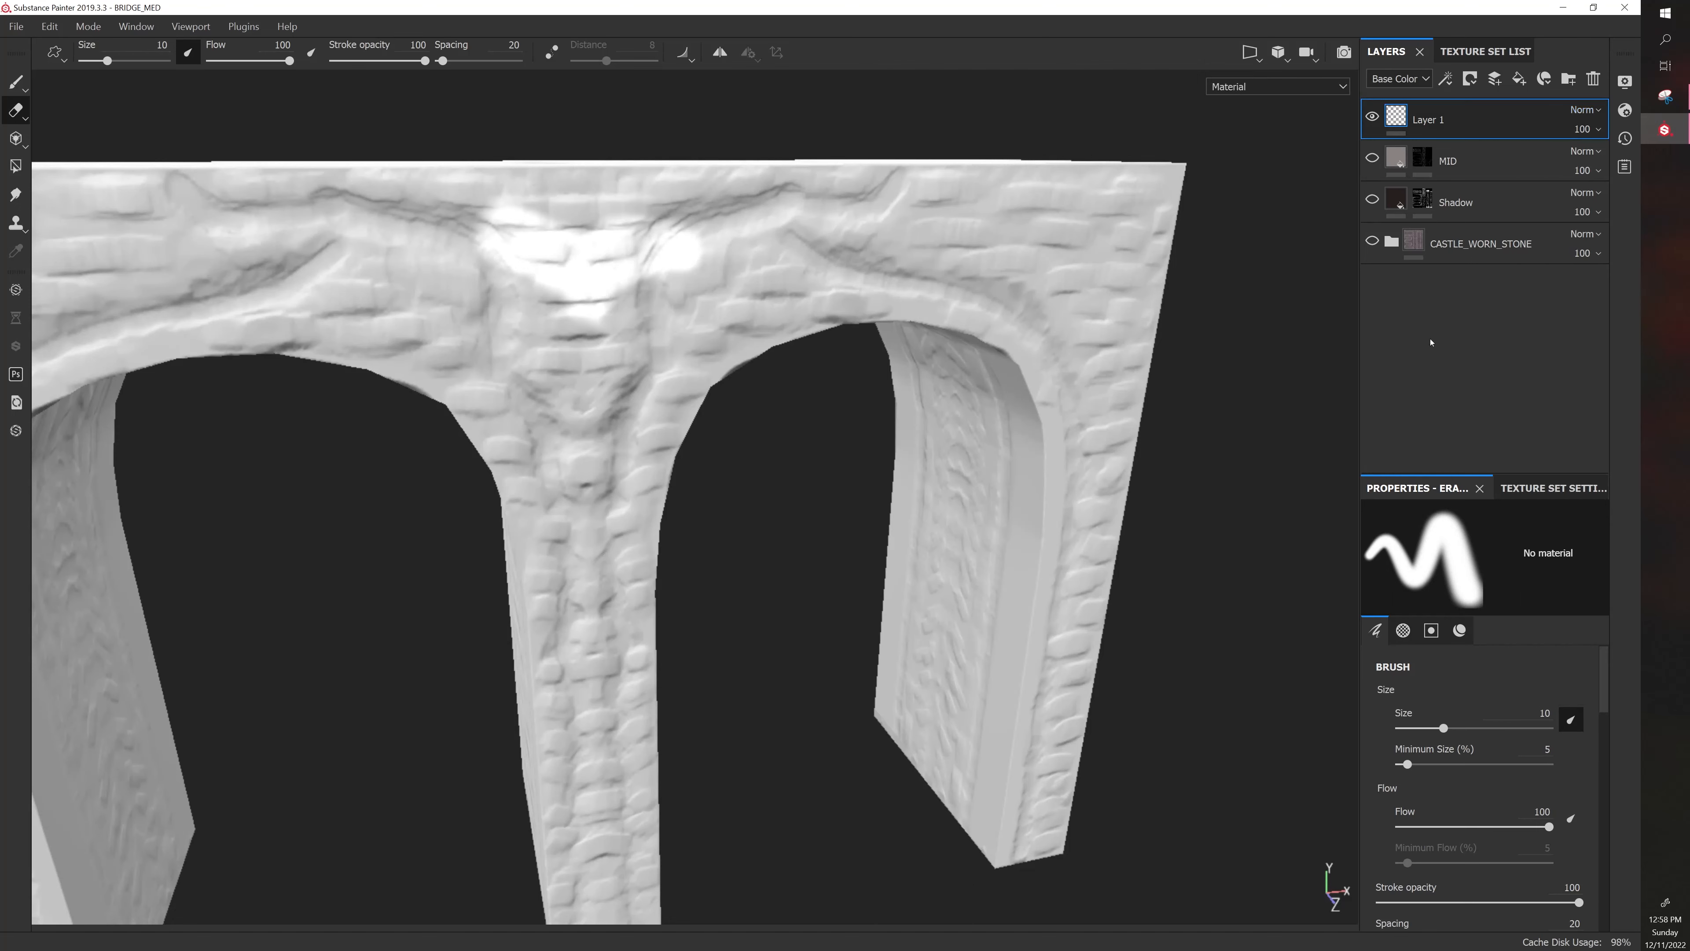
{"action": "left_click_drag", "start_coordinate": [767, 509], "coordinate": [759, 480], "text": "alt"}
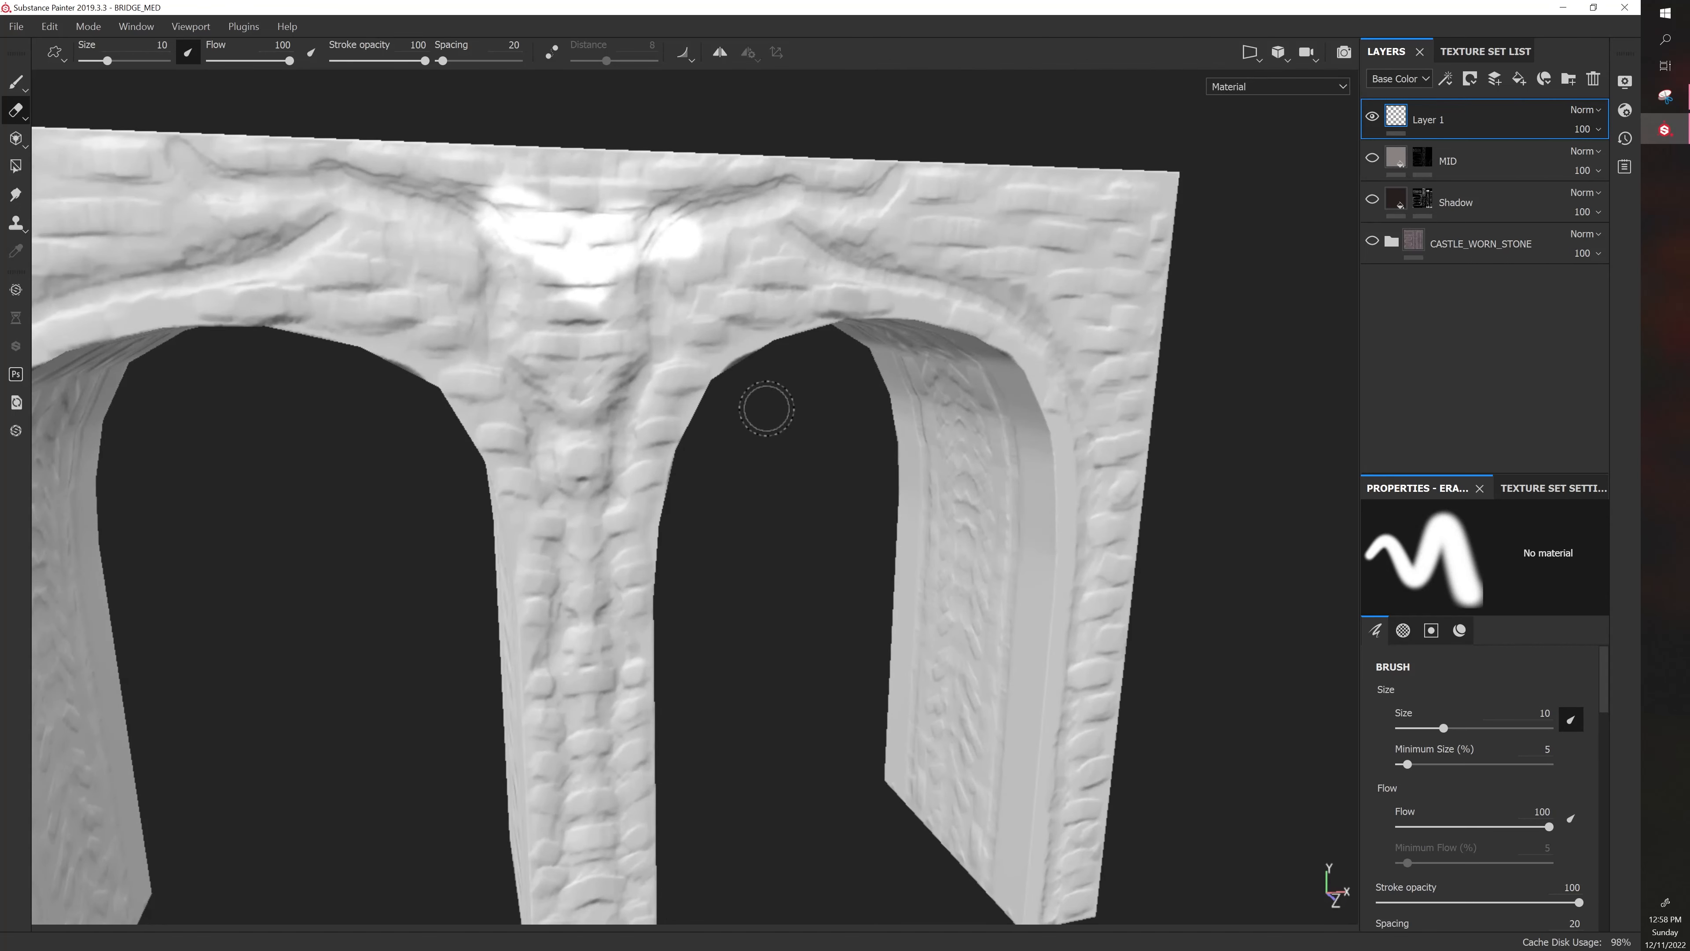
{"action": "scroll", "coordinate": [1471, 756], "scroll_direction": "down", "scroll_amount": 10}
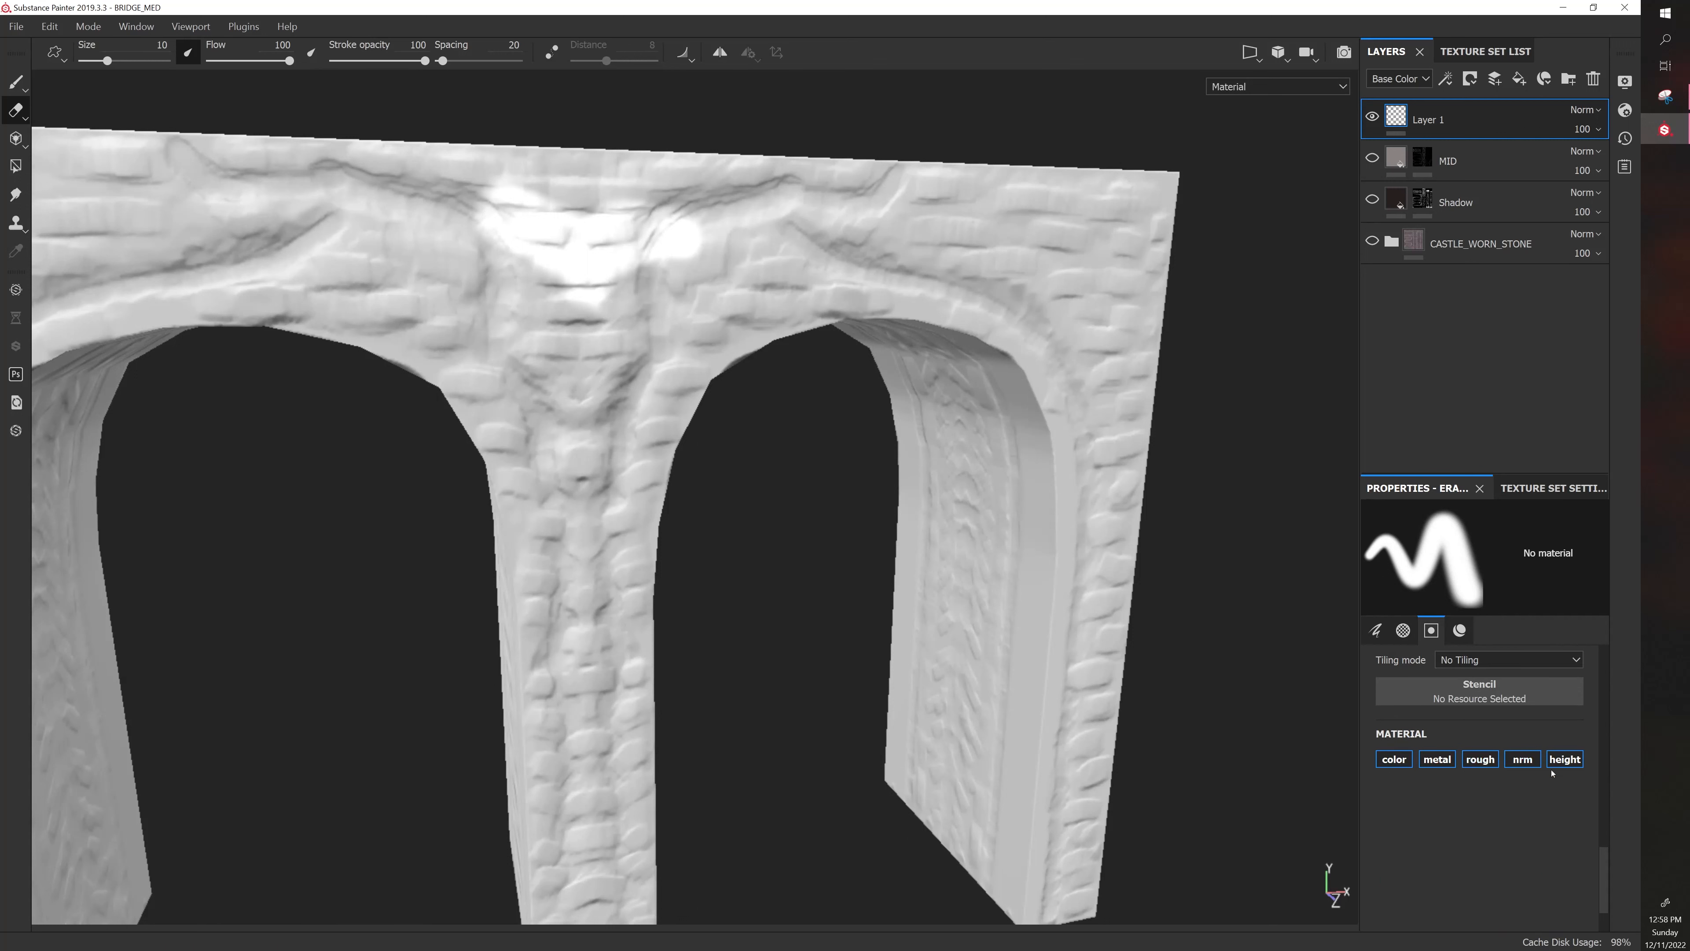
{"action": "scroll", "coordinate": [1476, 727], "scroll_direction": "up", "scroll_amount": 3}
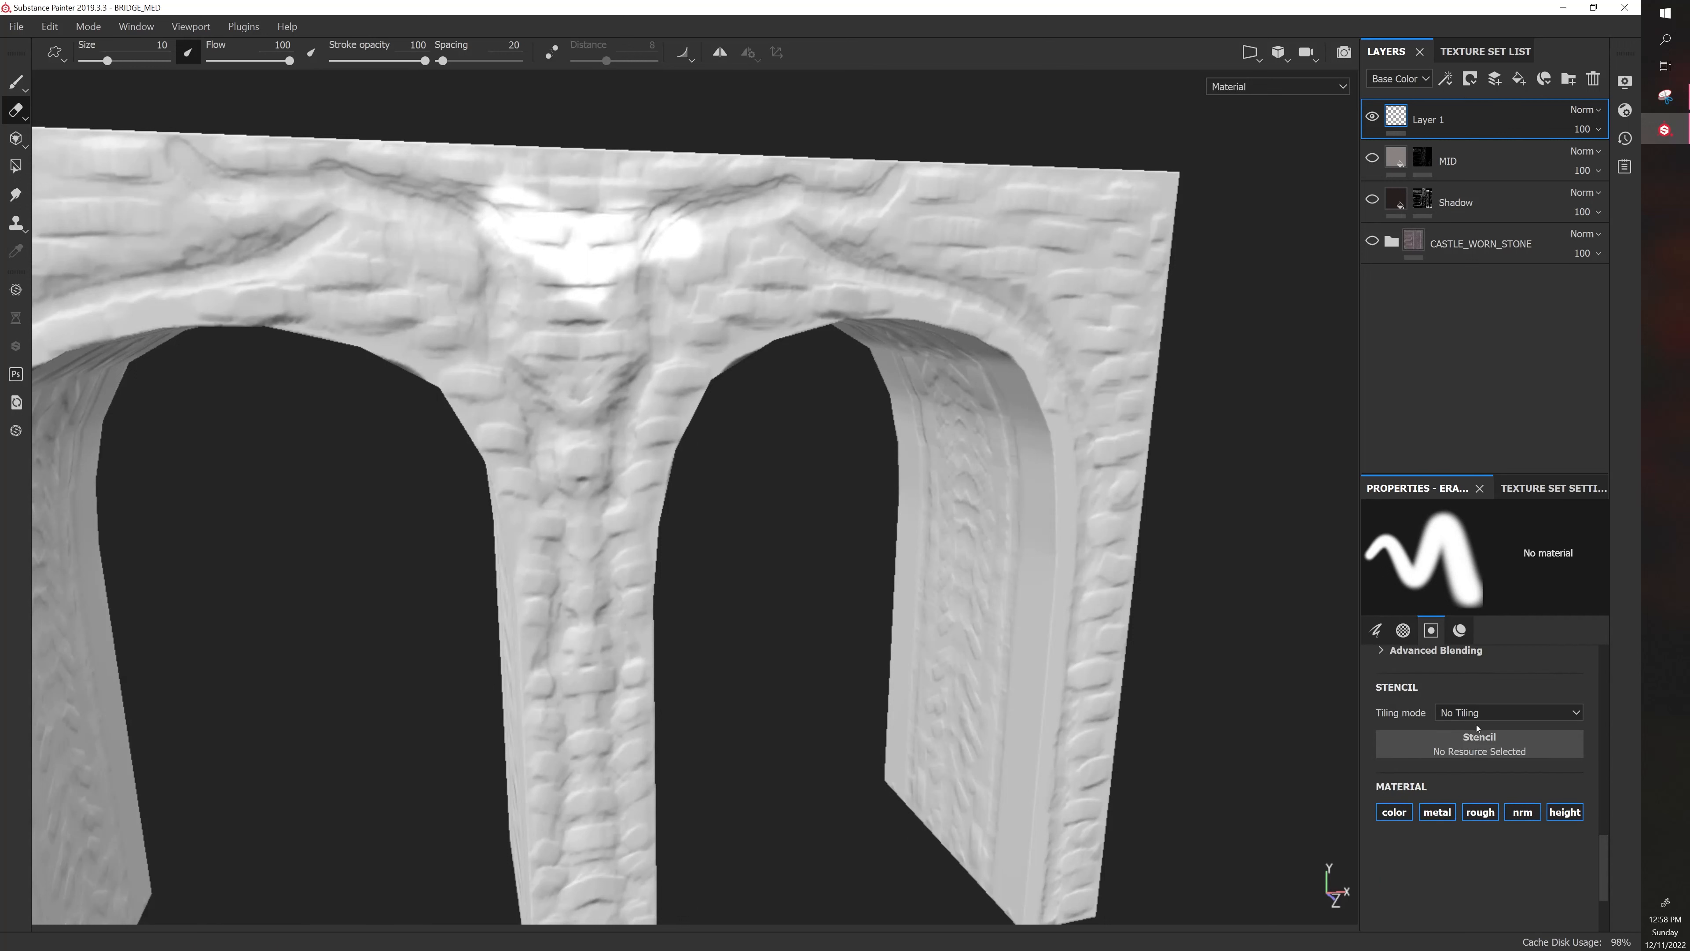
{"action": "scroll", "coordinate": [1477, 727], "scroll_direction": "up", "scroll_amount": 4}
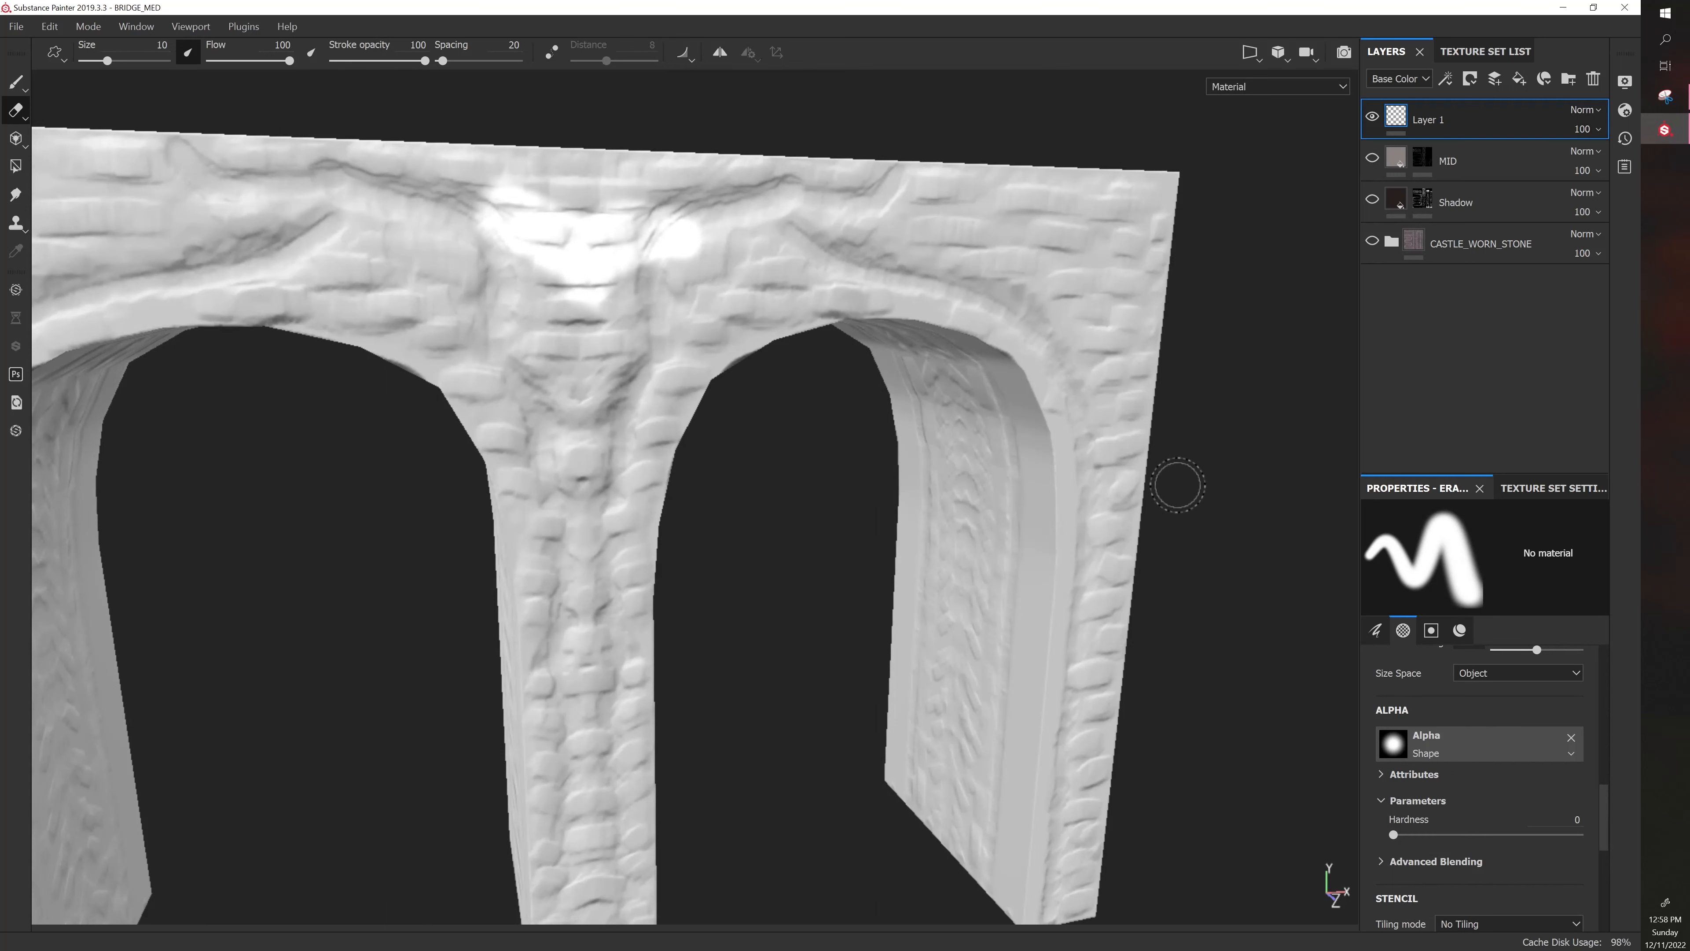
Set the paint brush's base color to pure red and paint a diagonal stroke on the pillar between the arches
{"action": "key", "text": "1"}
{"action": "scroll", "coordinate": [1464, 757], "scroll_direction": "down", "scroll_amount": 5}
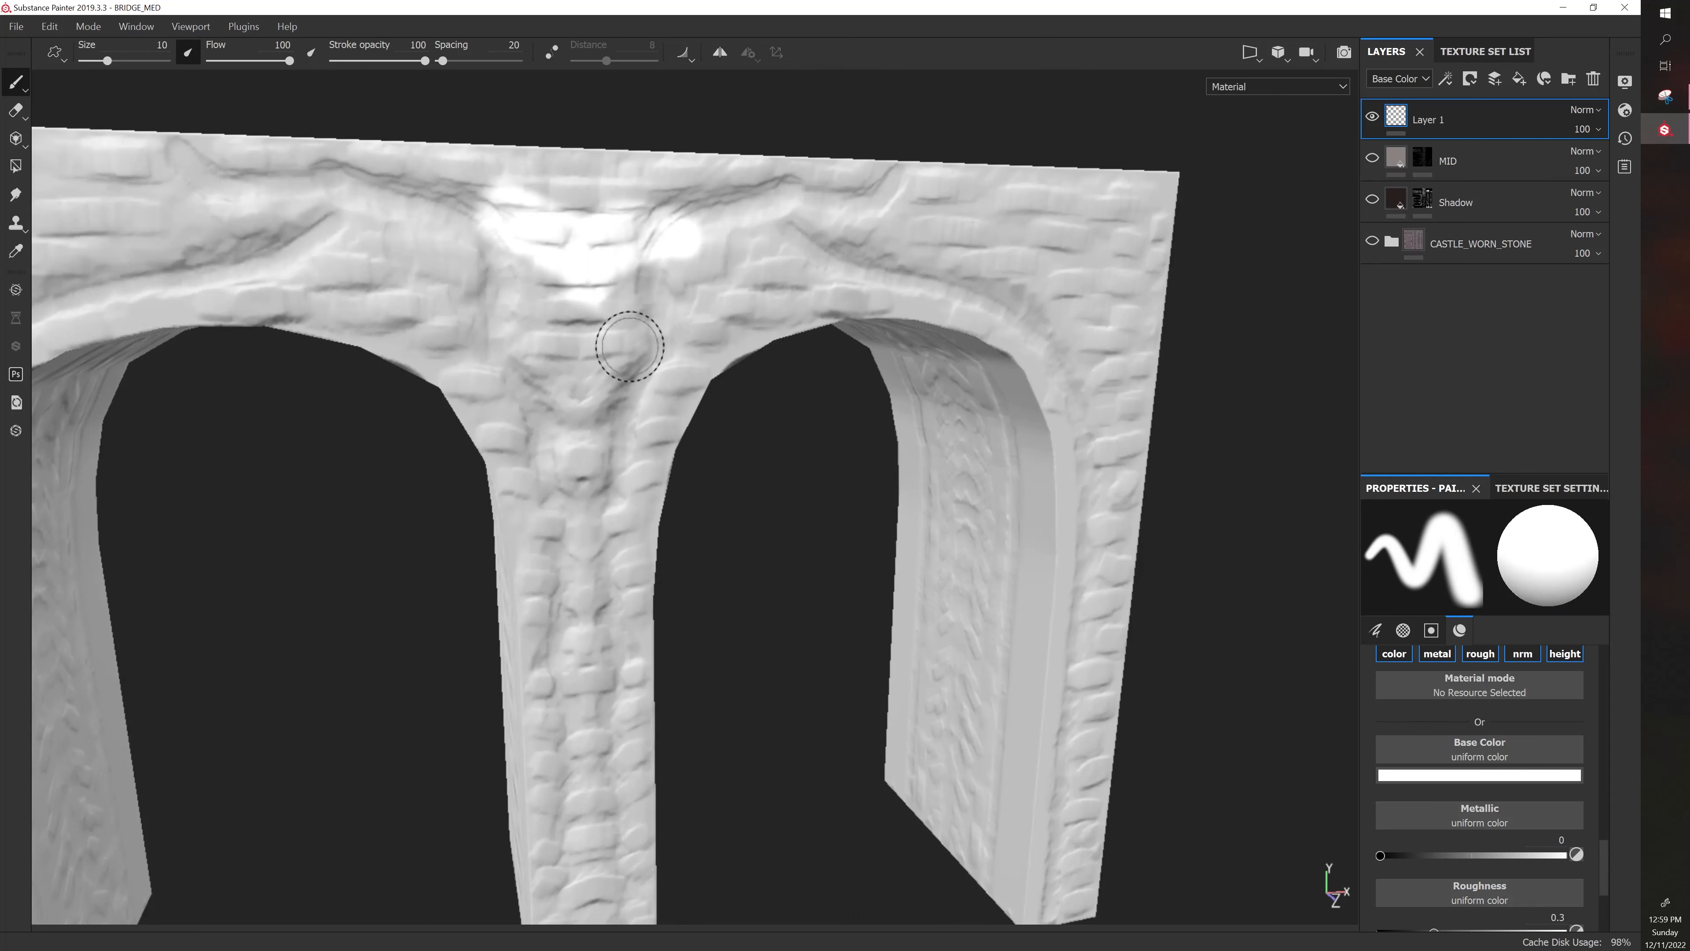
{"action": "left_click", "coordinate": [1407, 778]}
{"action": "left_click", "coordinate": [1545, 593]}
{"action": "left_click", "coordinate": [1226, 474]}
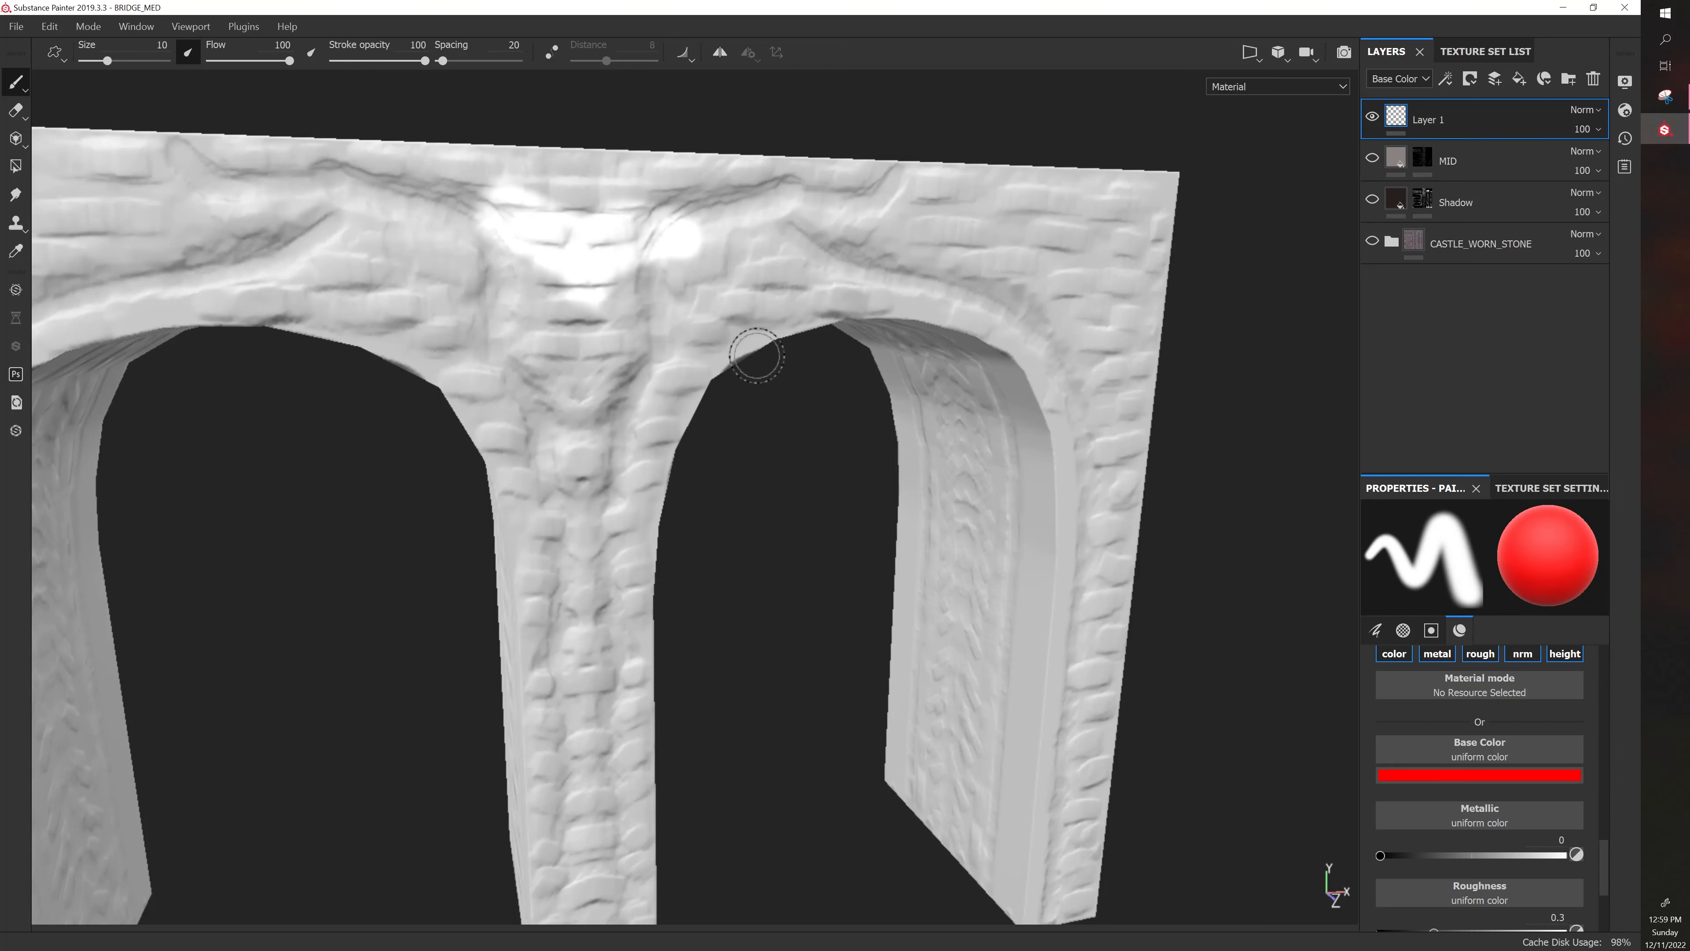
{"action": "left_click_drag", "start_coordinate": [682, 330], "coordinate": [572, 419]}
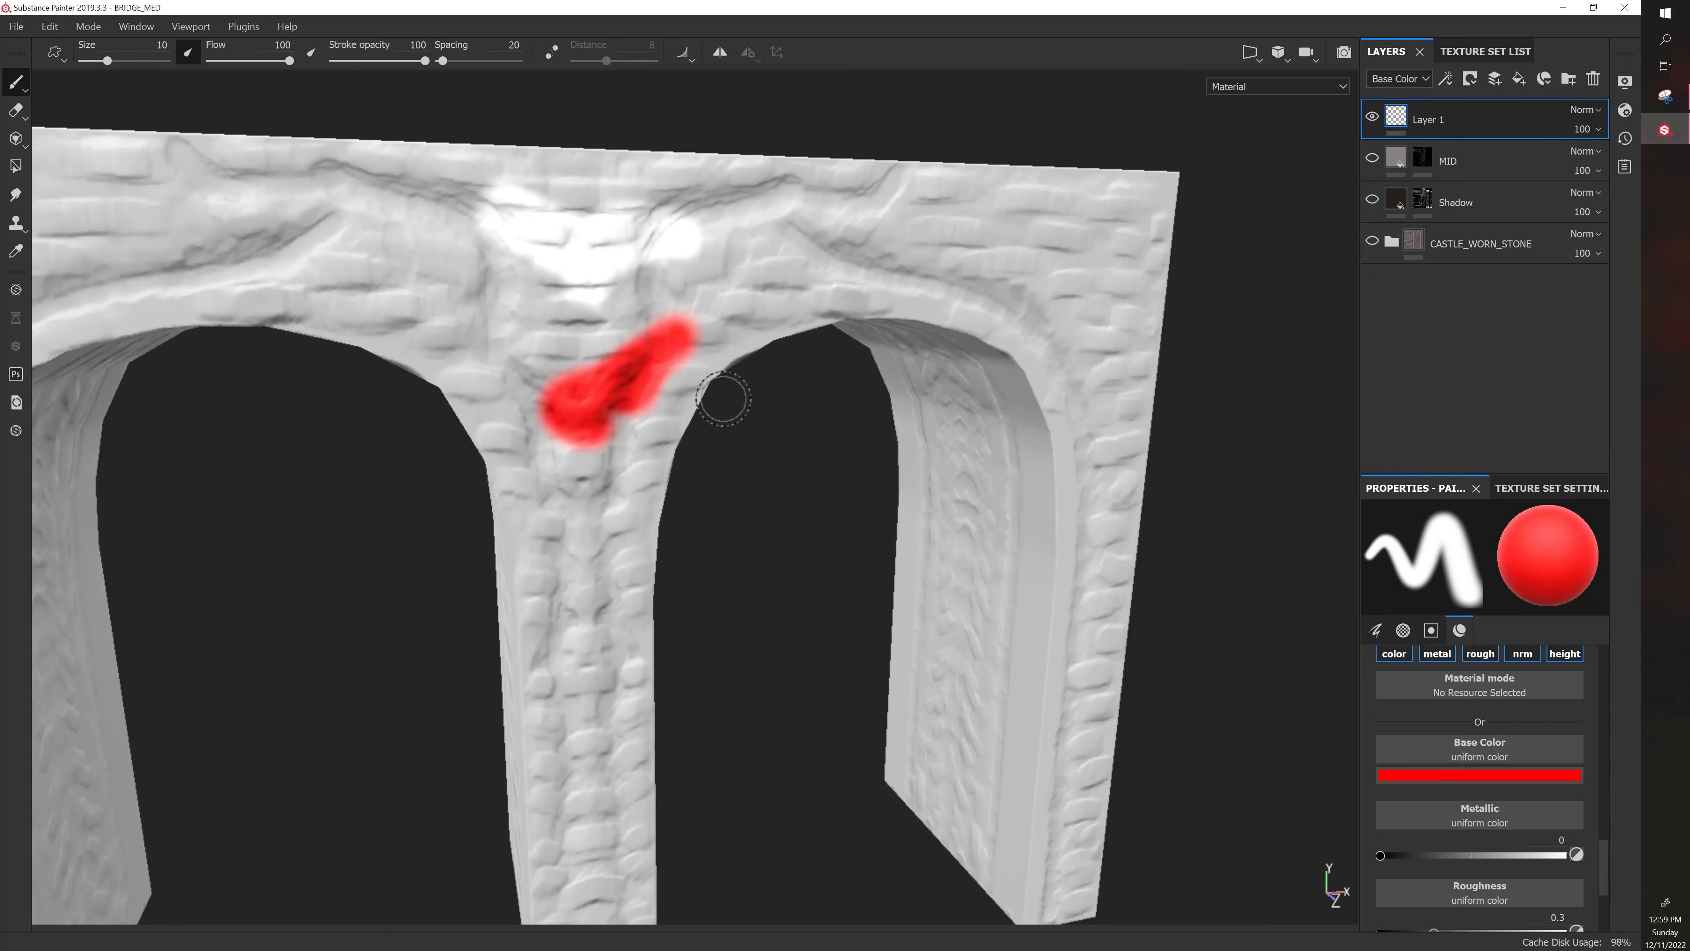
Set the brush's base color to dark blue (0.001, 0.017, 0.338) and paint a stroke above the right arch
{"action": "left_click", "coordinate": [1405, 777]}
{"action": "left_click", "coordinate": [1563, 640]}
{"action": "left_click", "coordinate": [1535, 646]}
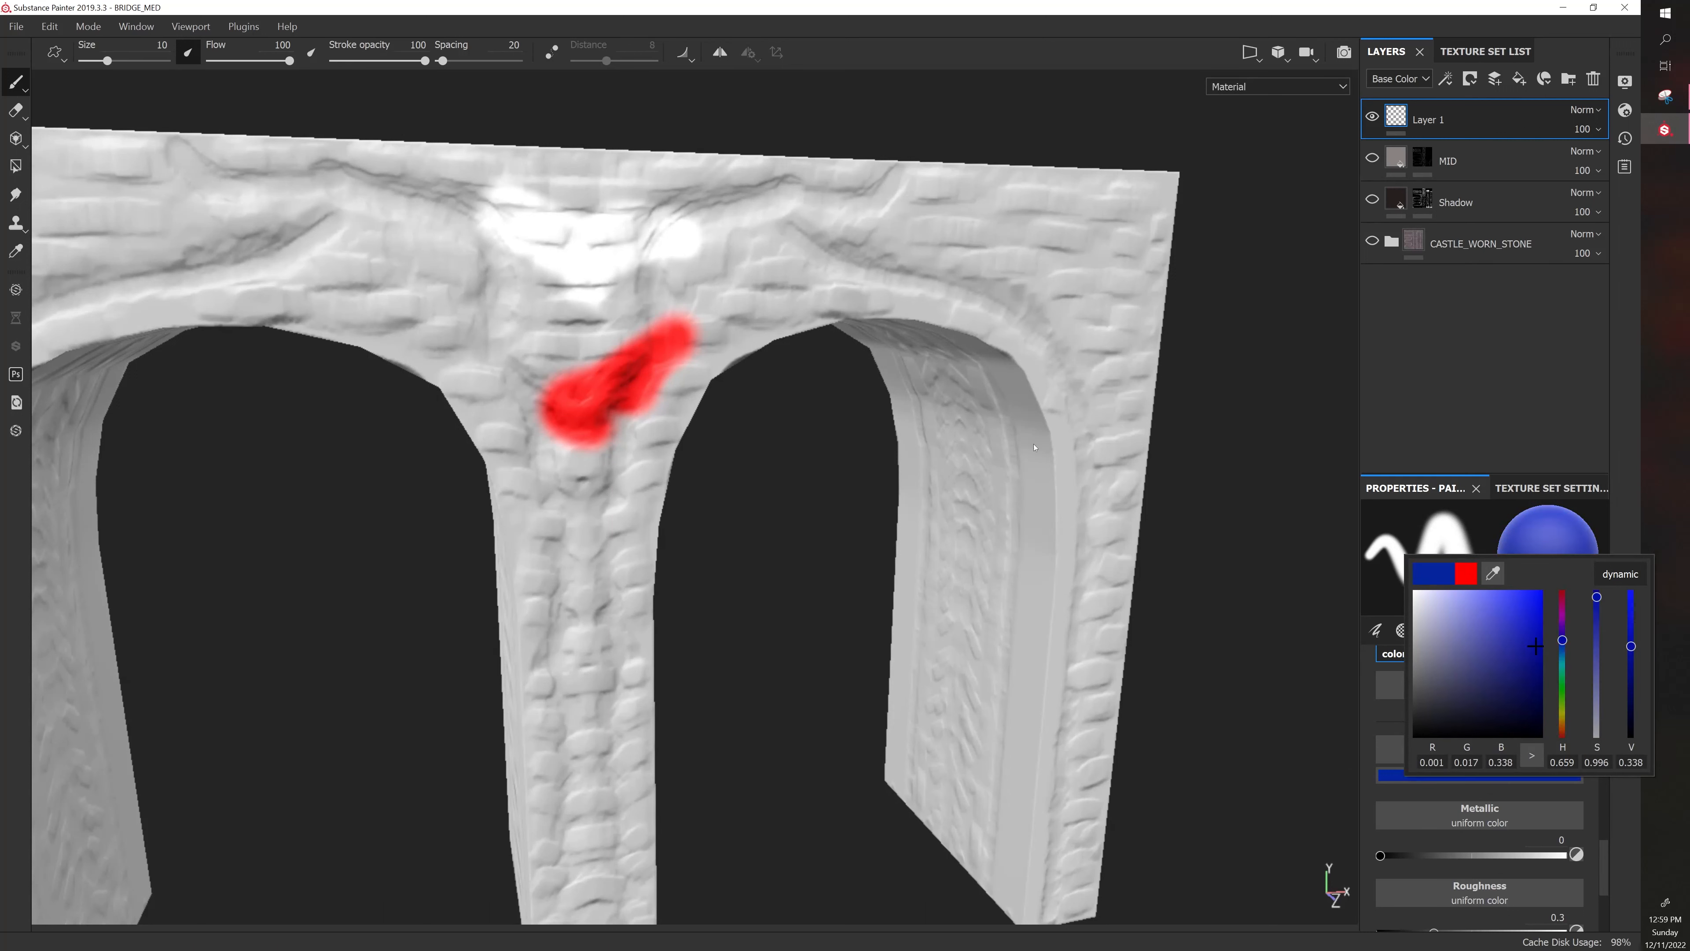
{"action": "mouse_move", "coordinate": [907, 294]}
{"action": "left_mouse_down"}
{"action": "mouse_move", "coordinate": [717, 268]}
{"action": "mouse_move", "coordinate": [834, 241]}
{"action": "left_mouse_up"}
Set the brush's height to 0.4047 and paint a raised blue spot on the pillar below the red stroke
{"action": "left_click_drag", "start_coordinate": [755, 520], "coordinate": [785, 460], "text": "alt"}
{"action": "scroll", "coordinate": [785, 457], "scroll_direction": "up", "scroll_amount": 3}
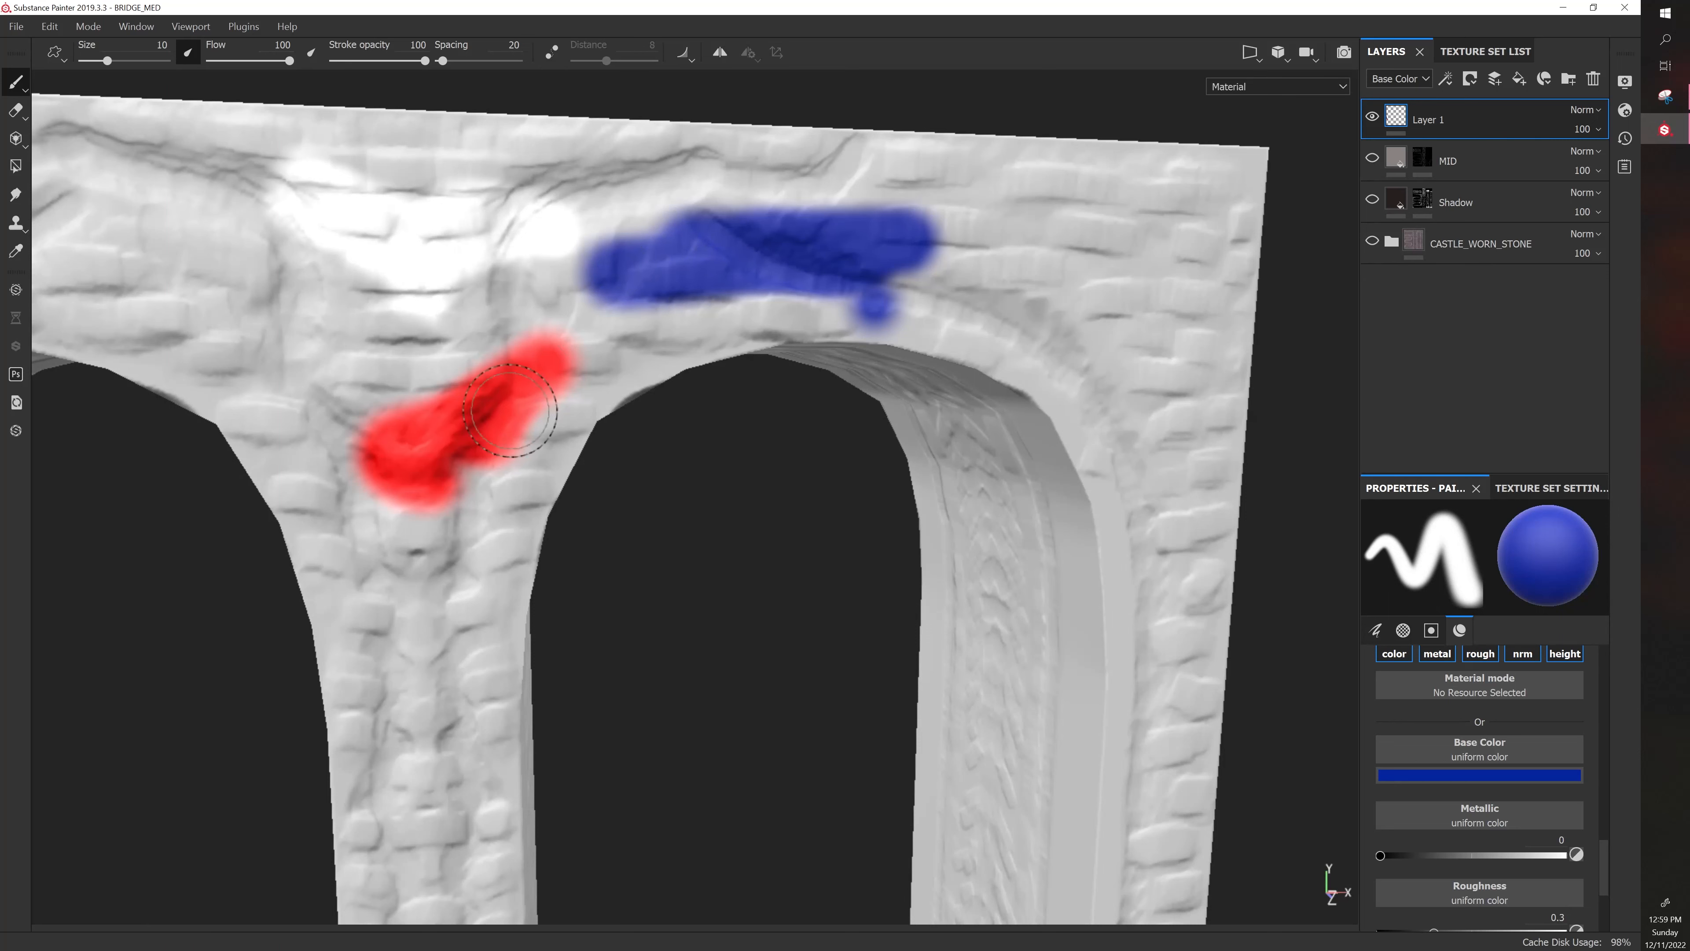
{"action": "left_click_drag", "start_coordinate": [665, 500], "coordinate": [725, 546], "text": "alt"}
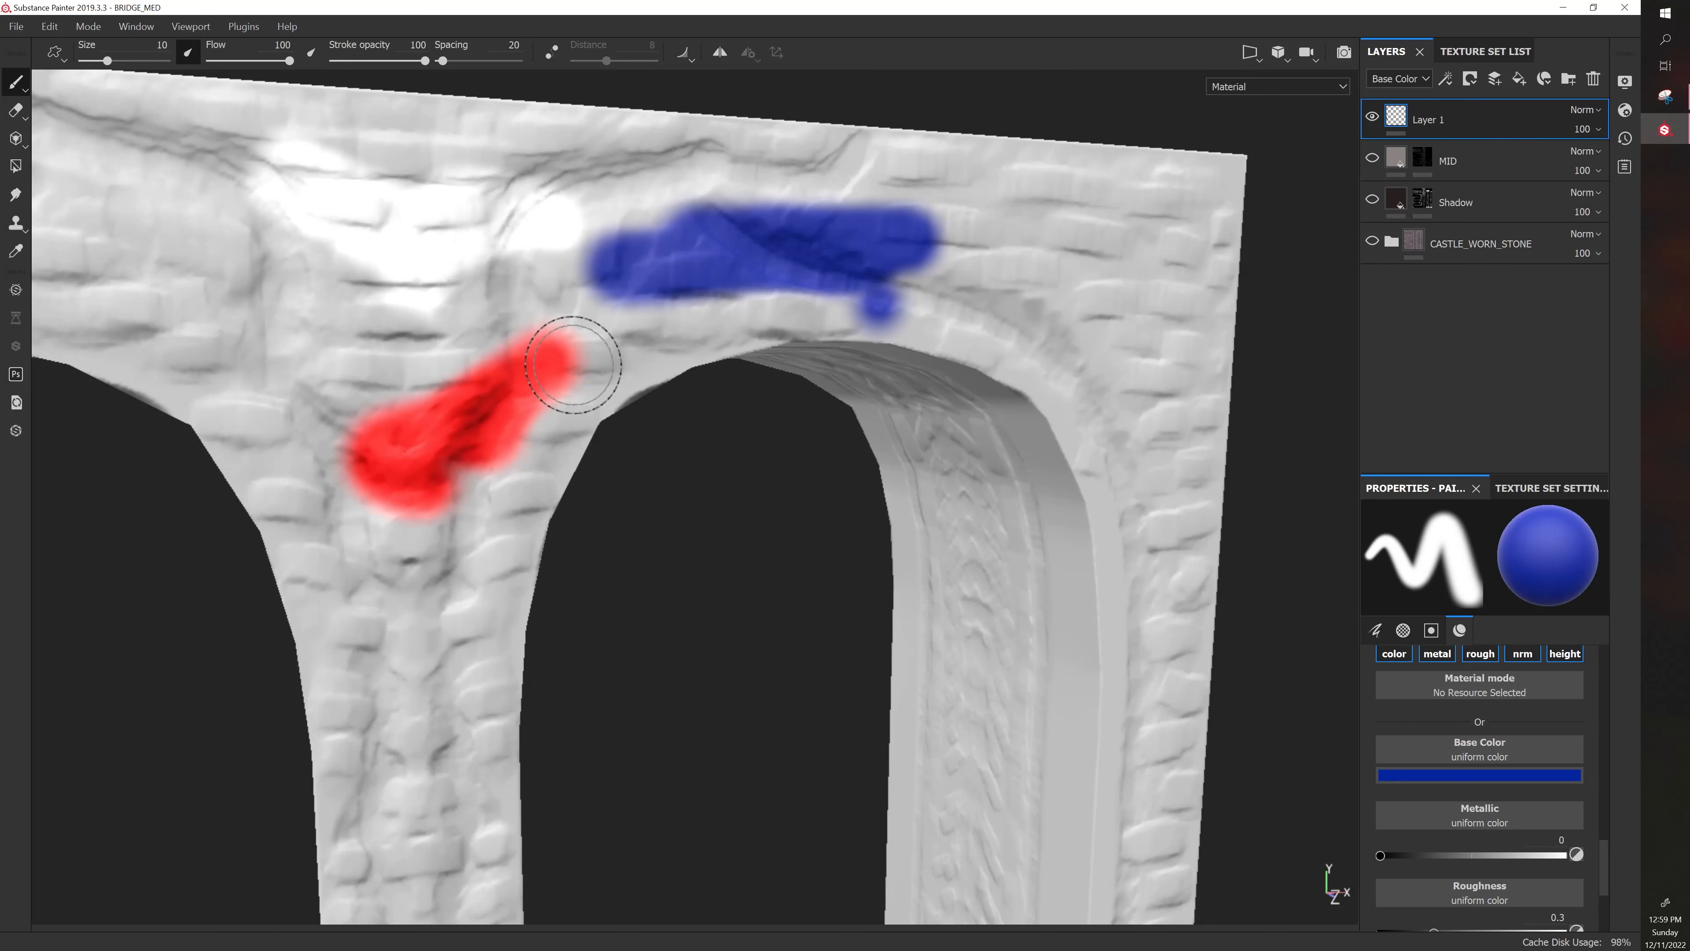
{"action": "left_click_drag", "start_coordinate": [615, 452], "coordinate": [611, 507], "text": "alt"}
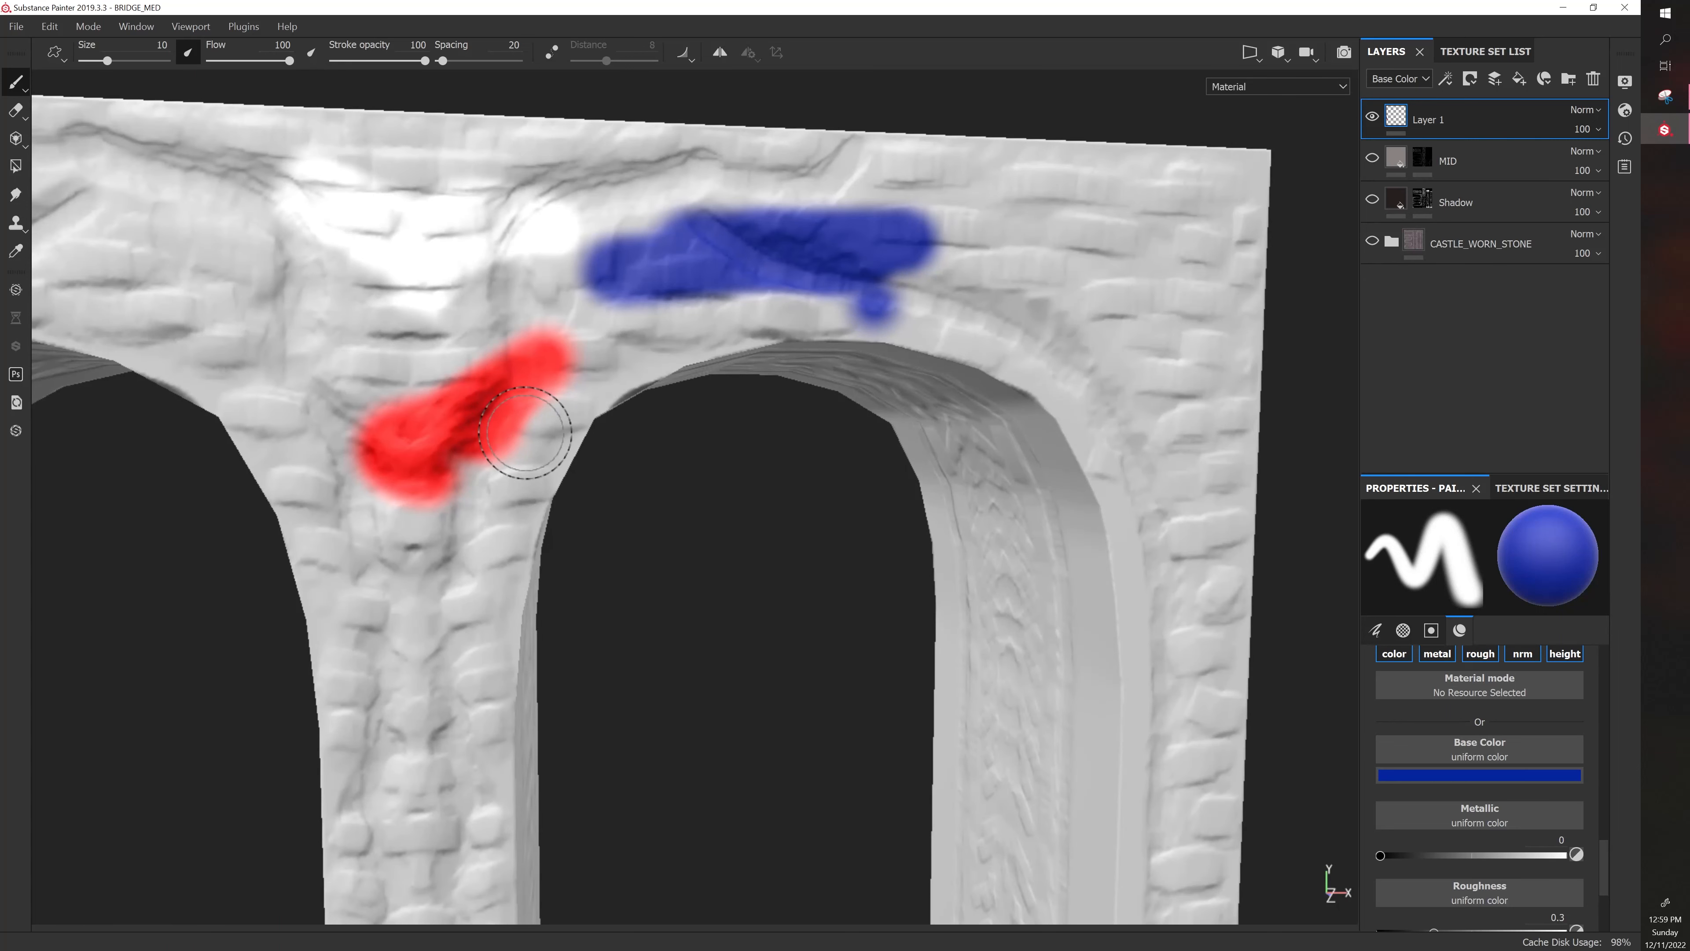
{"action": "middle_click_drag", "start_coordinate": [557, 431], "coordinate": [593, 432], "text": "alt"}
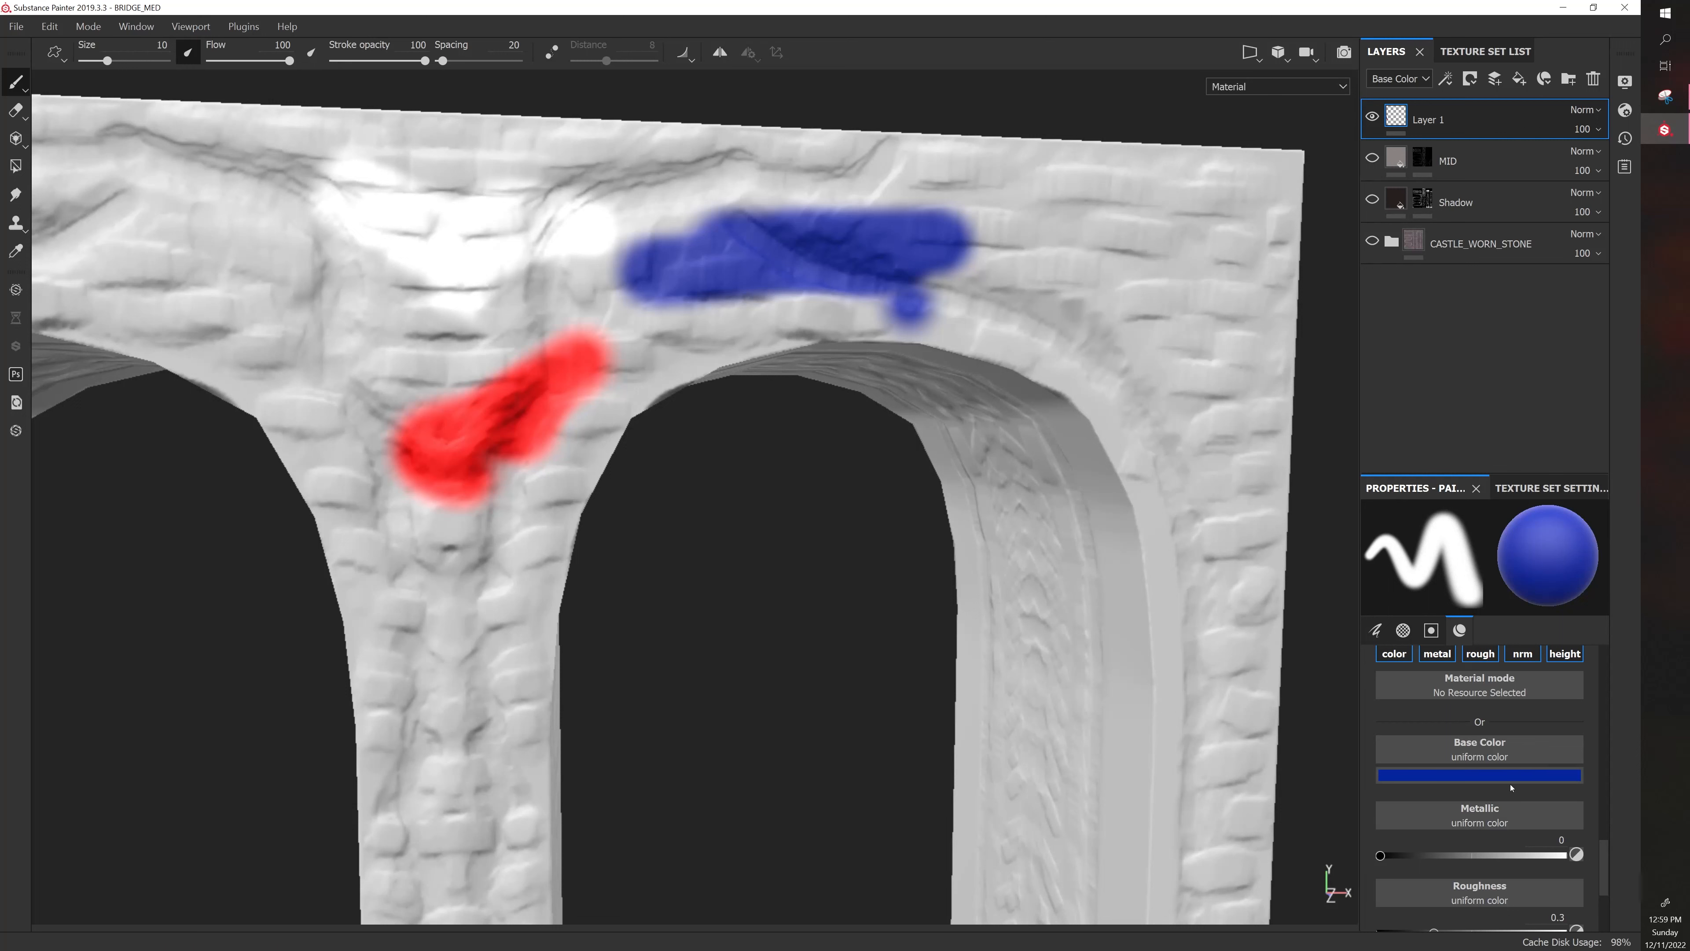
{"action": "scroll", "coordinate": [1507, 785], "scroll_direction": "down", "scroll_amount": 3}
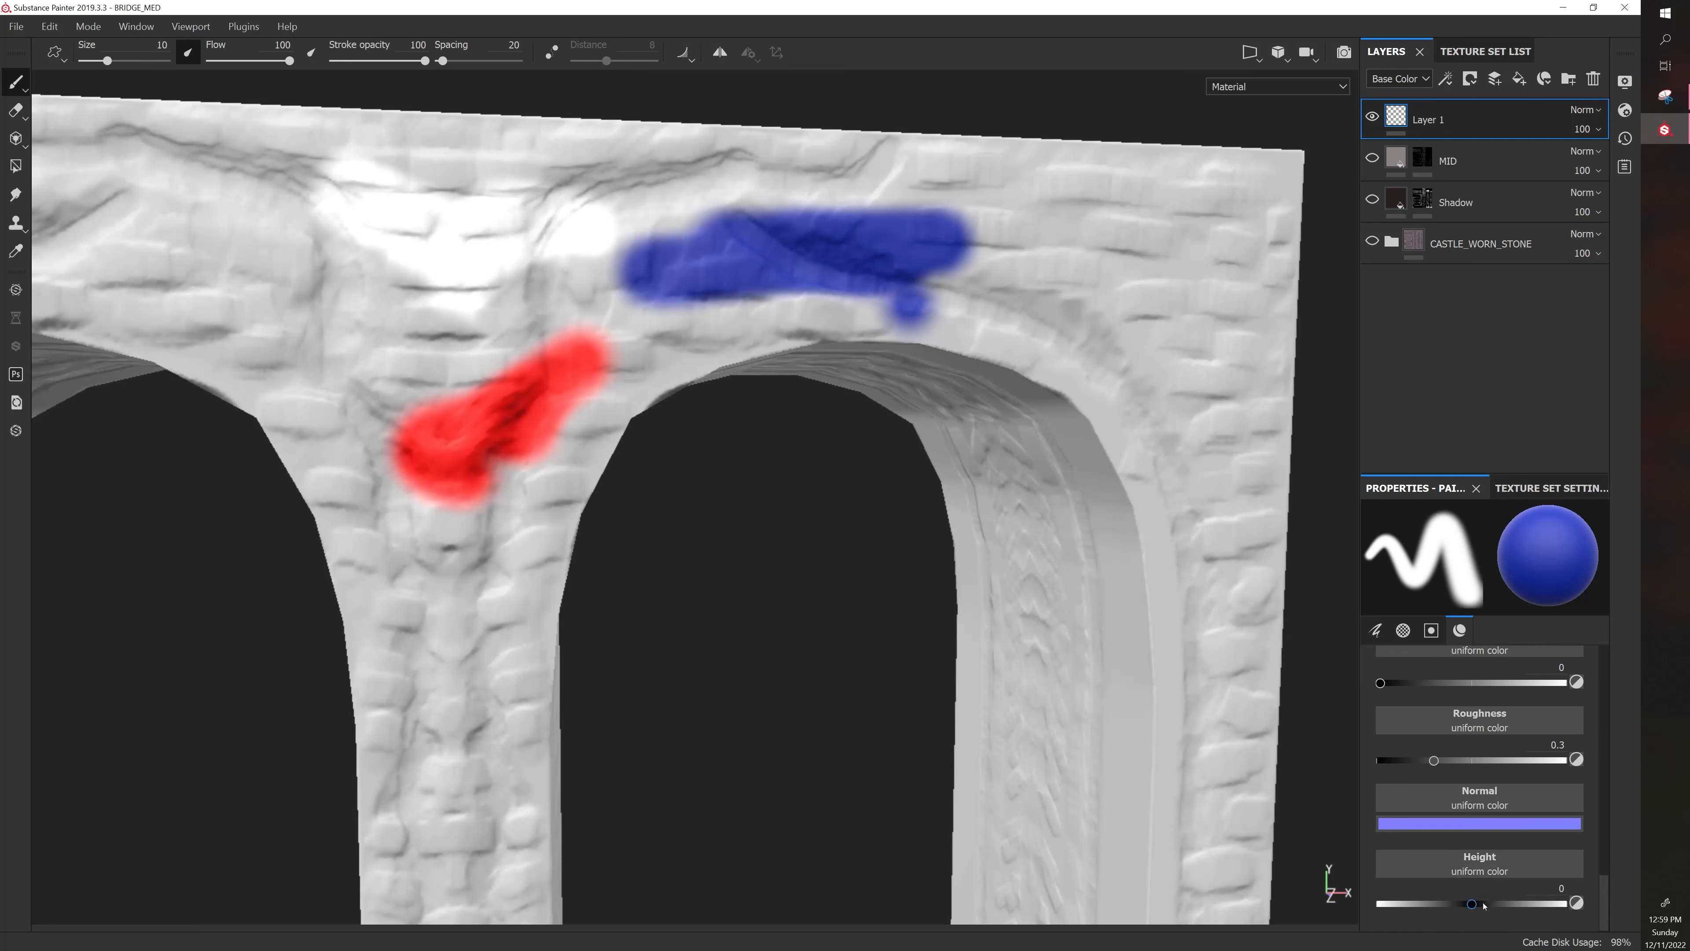
{"action": "left_click_drag", "start_coordinate": [1505, 905], "coordinate": [1511, 903]}
{"action": "mouse_move", "coordinate": [457, 599]}
{"action": "left_mouse_down"}
{"action": "mouse_move", "coordinate": [460, 586]}
{"action": "mouse_move", "coordinate": [463, 618]}
{"action": "left_mouse_up"}
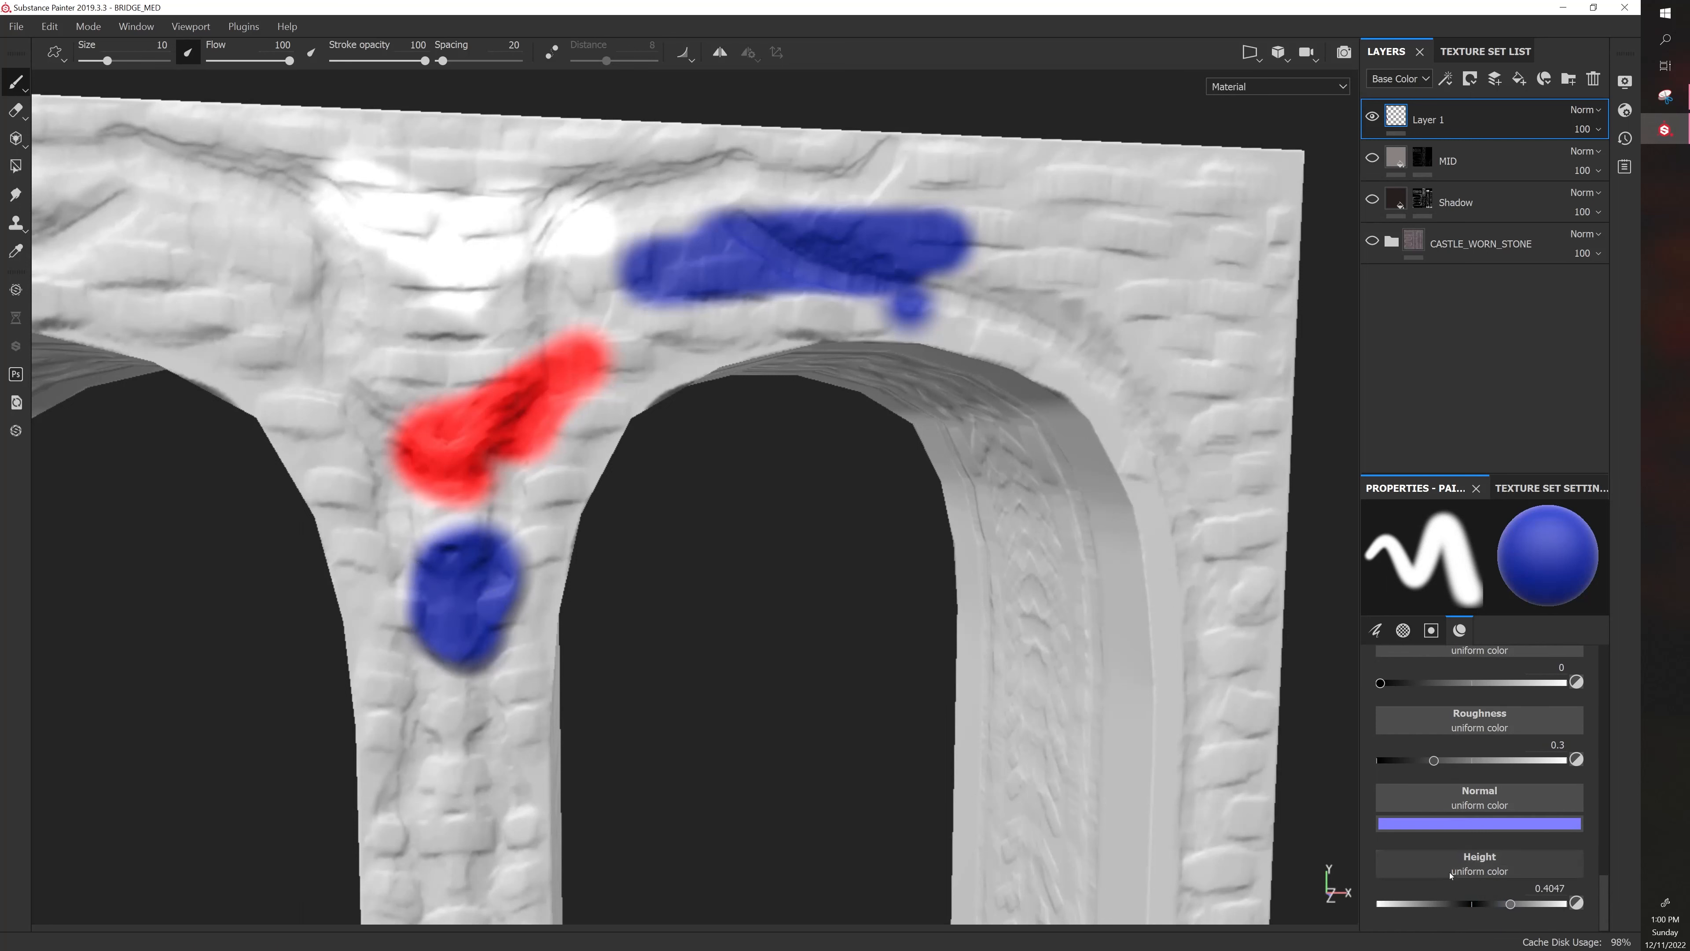
Set the brush's height to -1 and paint sunken blue spots and strokes on the pillar and beside the red stroke
{"action": "left_click_drag", "start_coordinate": [1411, 901], "coordinate": [1374, 903]}
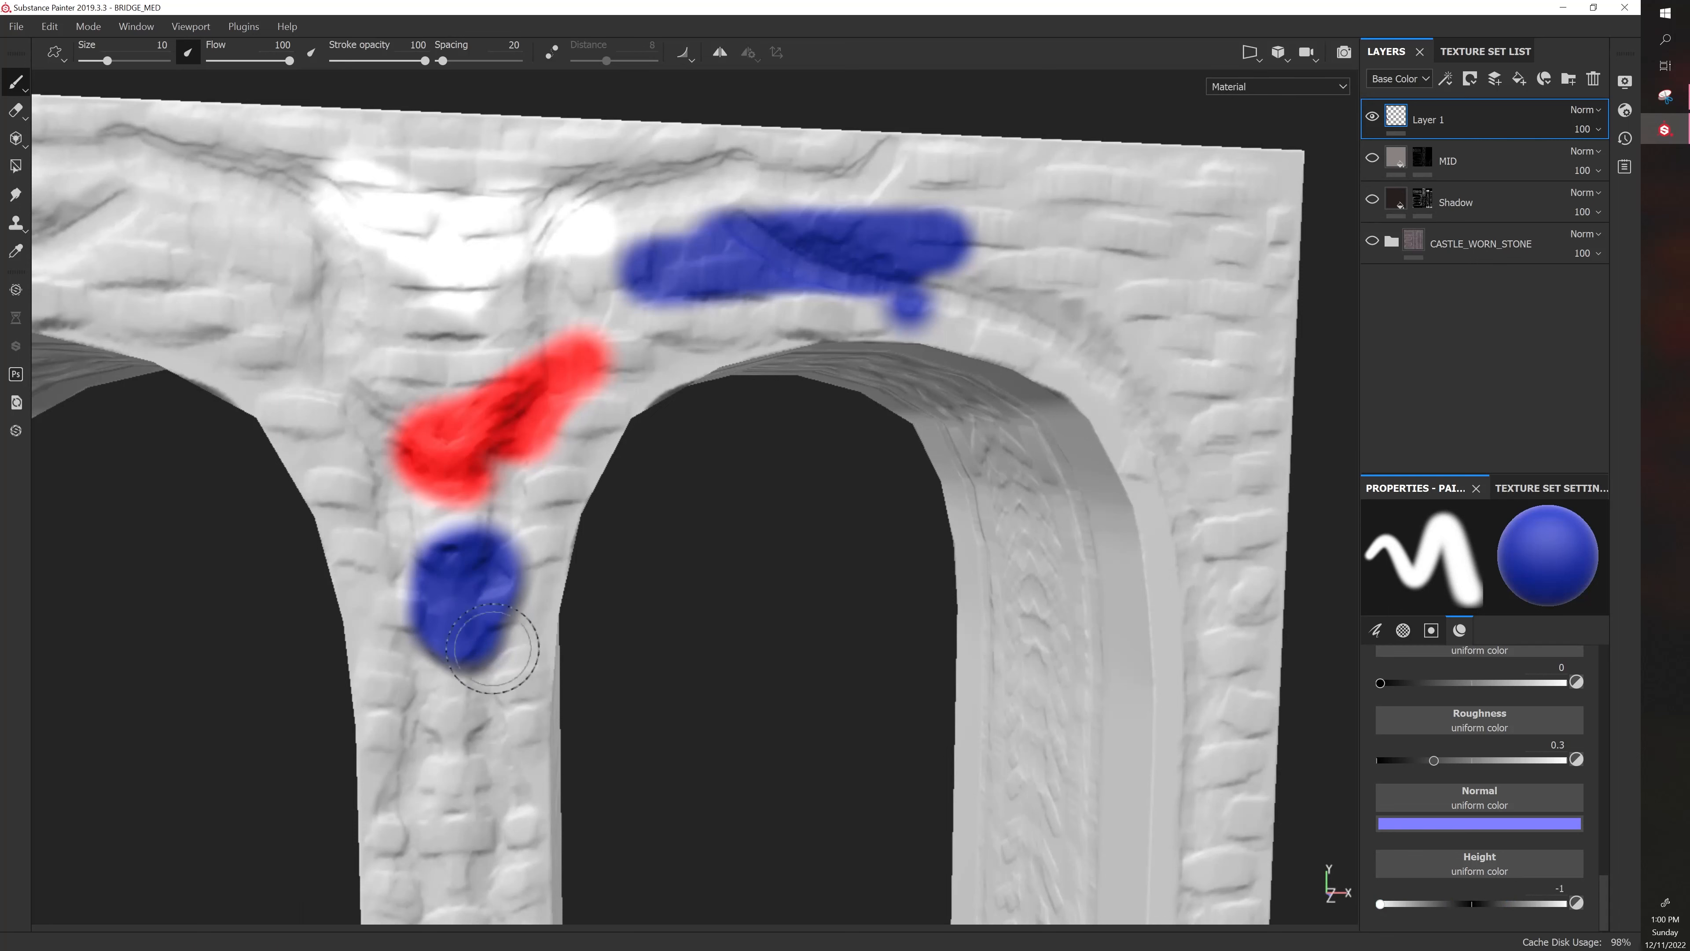
{"action": "mouse_move", "coordinate": [481, 700]}
{"action": "left_mouse_down"}
{"action": "mouse_move", "coordinate": [468, 719]}
{"action": "mouse_move", "coordinate": [532, 566]}
{"action": "left_mouse_up"}
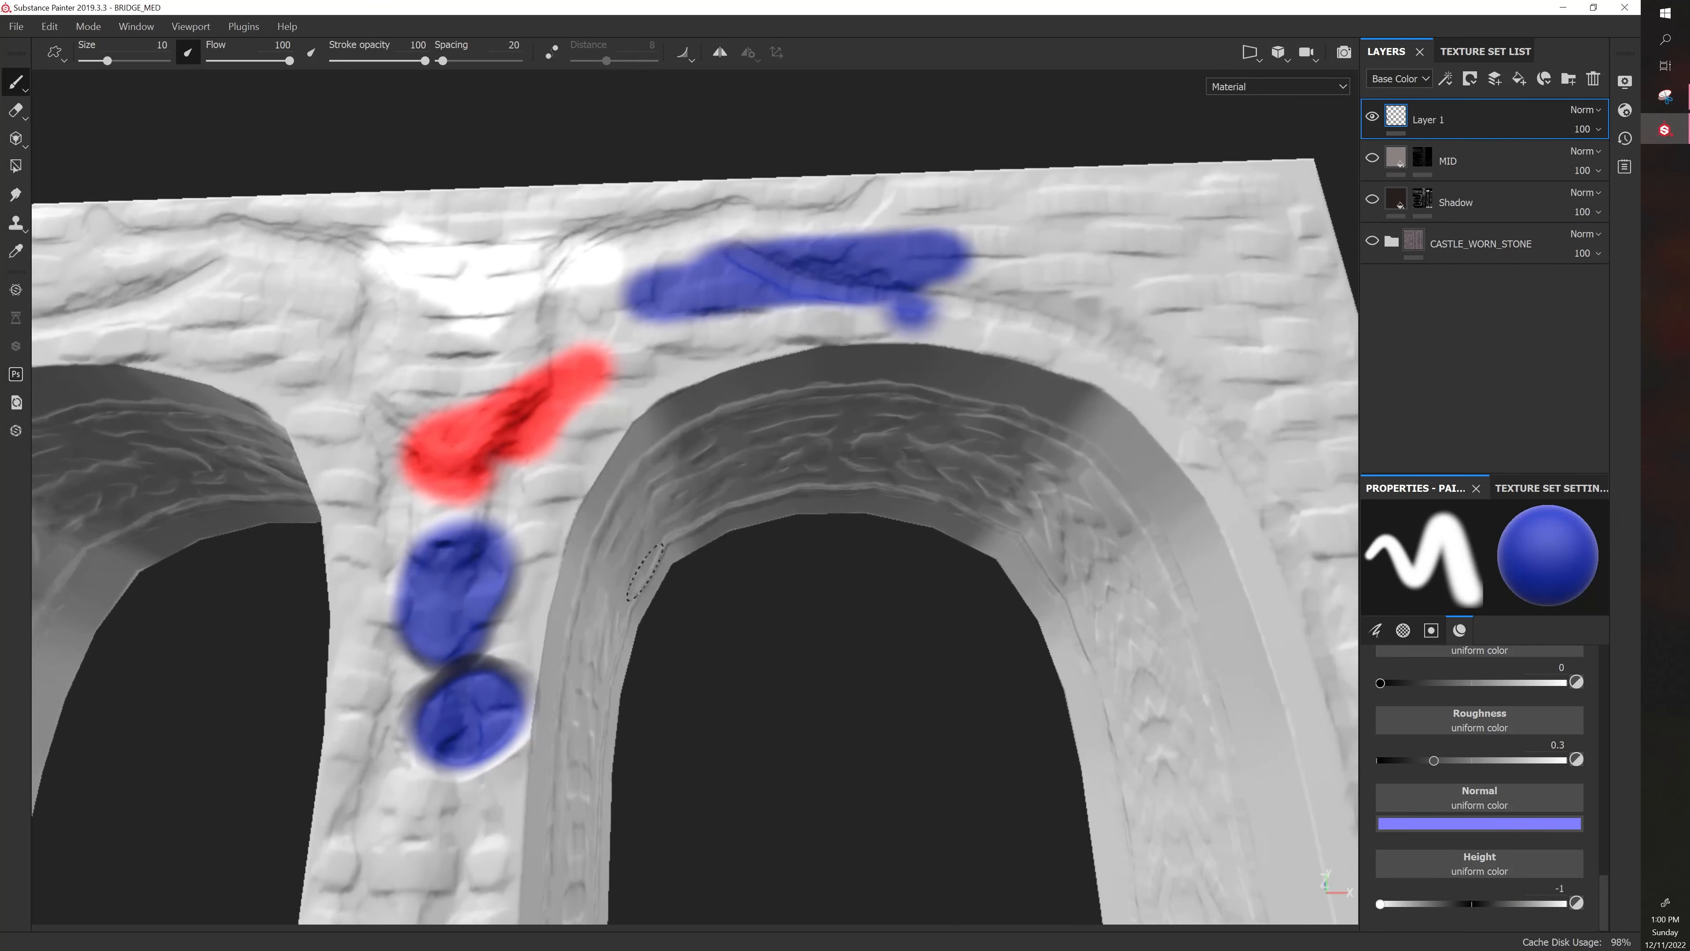
{"action": "left_click_drag", "start_coordinate": [551, 476], "coordinate": [547, 487]}
{"action": "left_click_drag", "start_coordinate": [406, 394], "coordinate": [283, 287]}
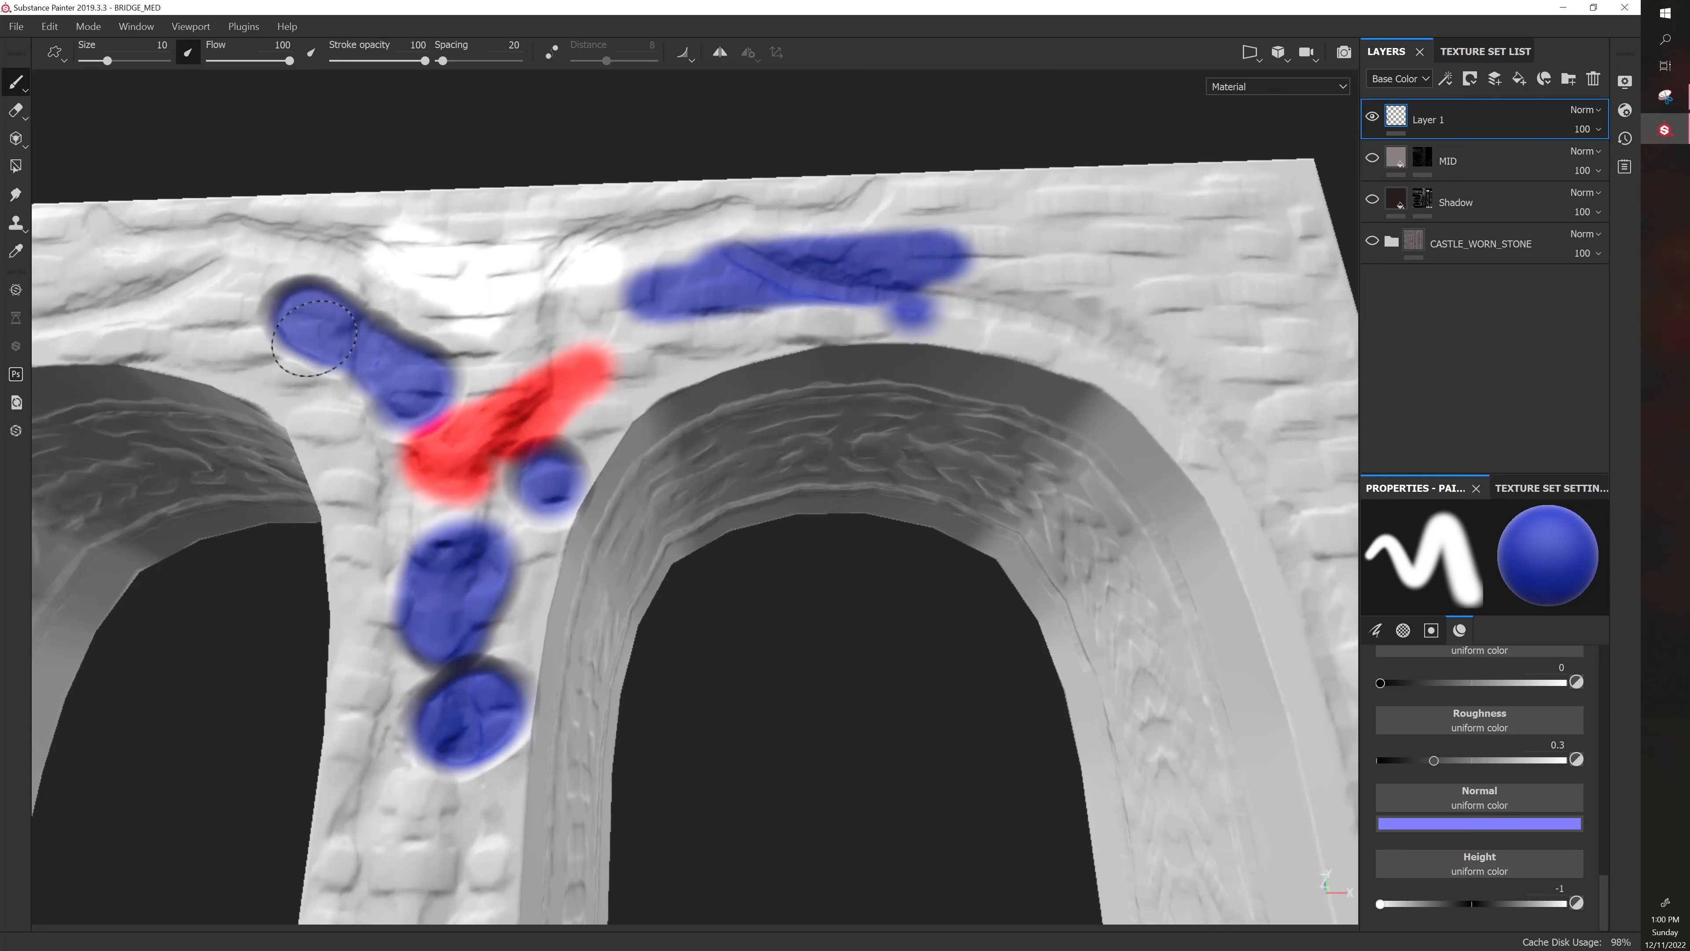
{"action": "mouse_move", "coordinate": [668, 609]}
{"action": "left_mouse_down", "text": "alt"}
{"action": "mouse_move", "coordinate": [791, 717]}
{"action": "mouse_move", "coordinate": [669, 582]}
{"action": "left_mouse_up", "text": "alt"}
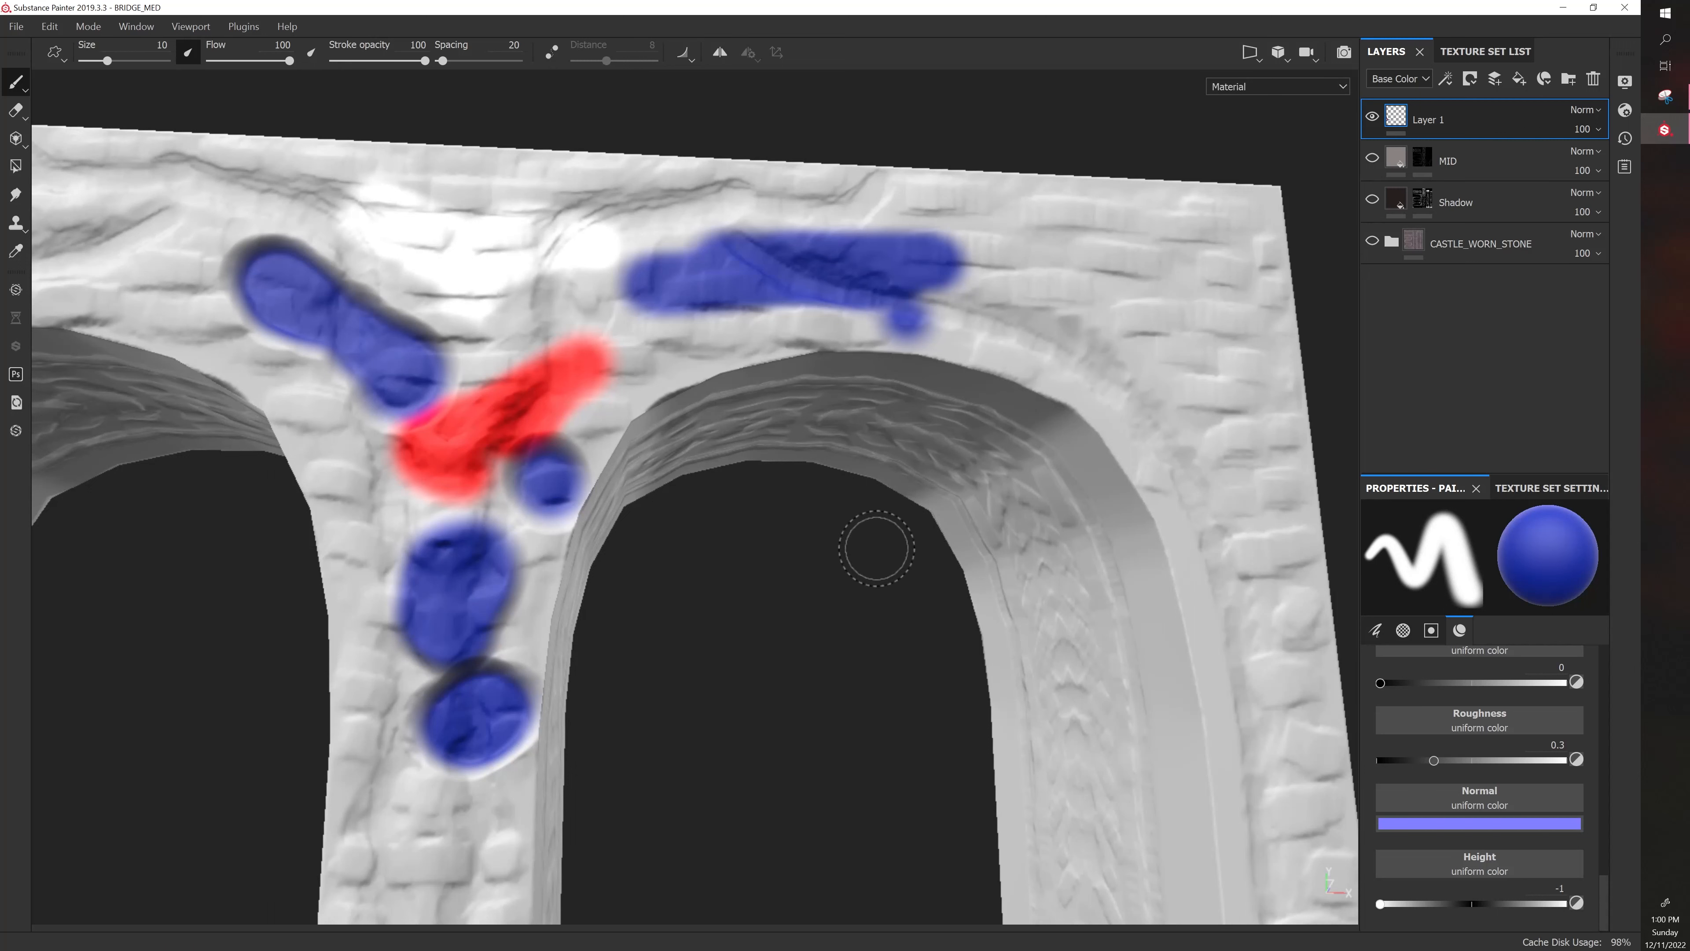
{"action": "mouse_move", "coordinate": [432, 293]}
{"action": "left_mouse_down"}
{"action": "mouse_move", "coordinate": [399, 312]}
{"action": "mouse_move", "coordinate": [359, 286]}
{"action": "left_mouse_up"}
Restrict the eraser to the height channel and erase the height from the upper-left blue strokes
{"action": "left_click_drag", "start_coordinate": [773, 612], "coordinate": [683, 595], "text": "alt"}
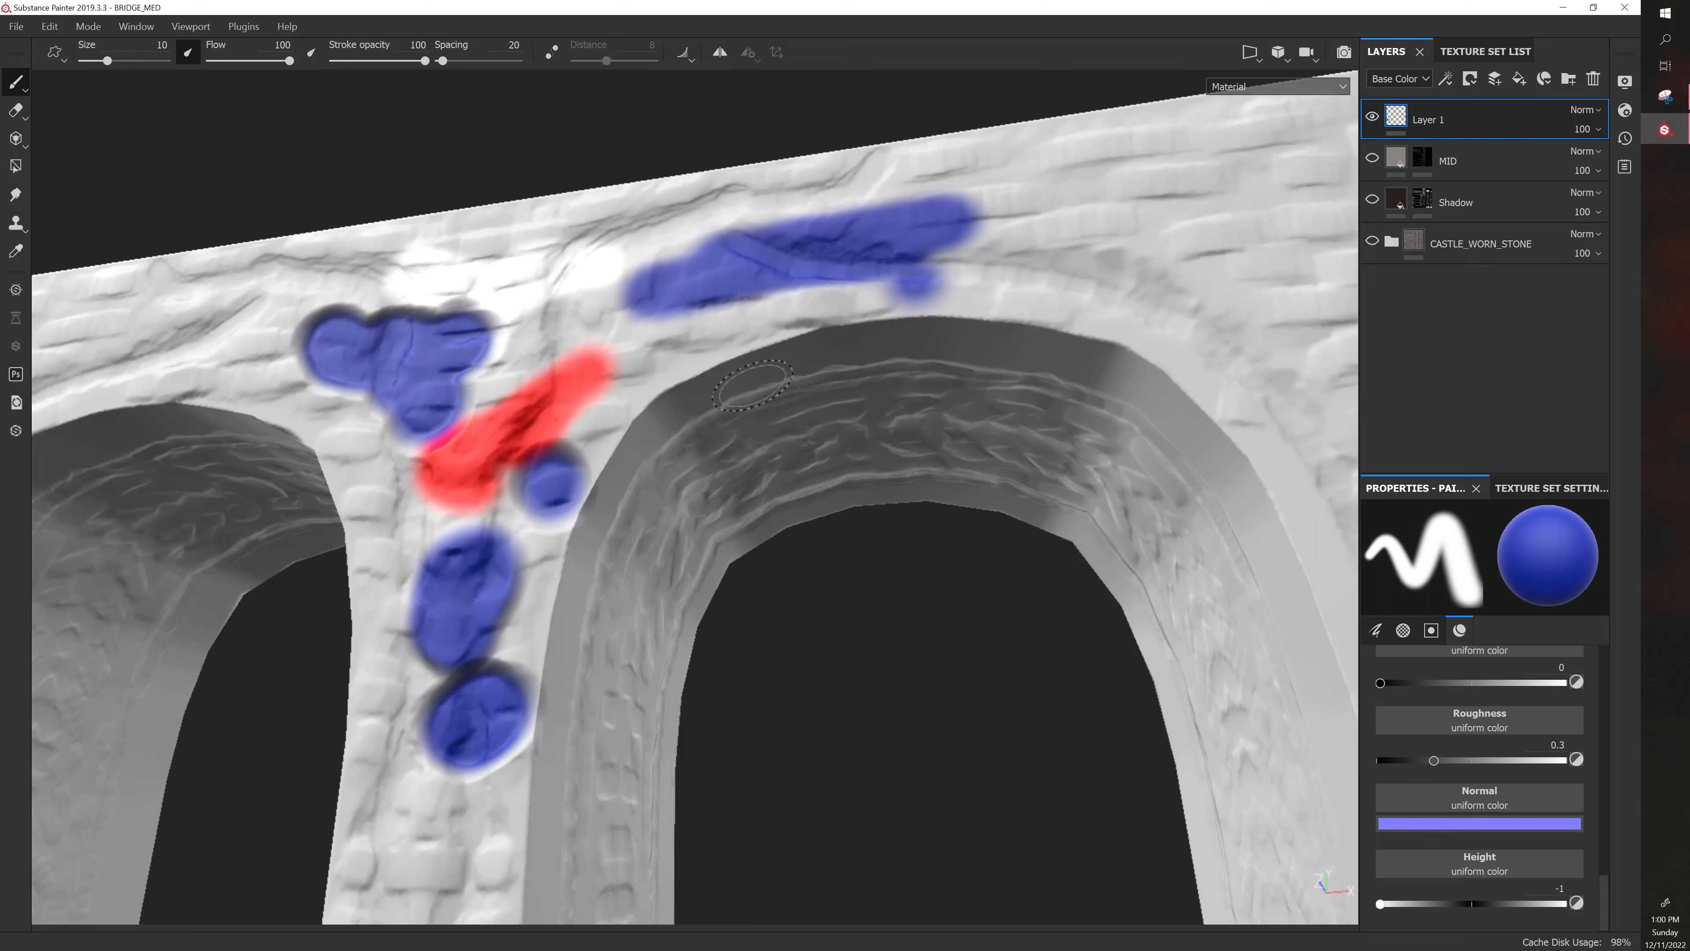
{"action": "key", "text": "e"}
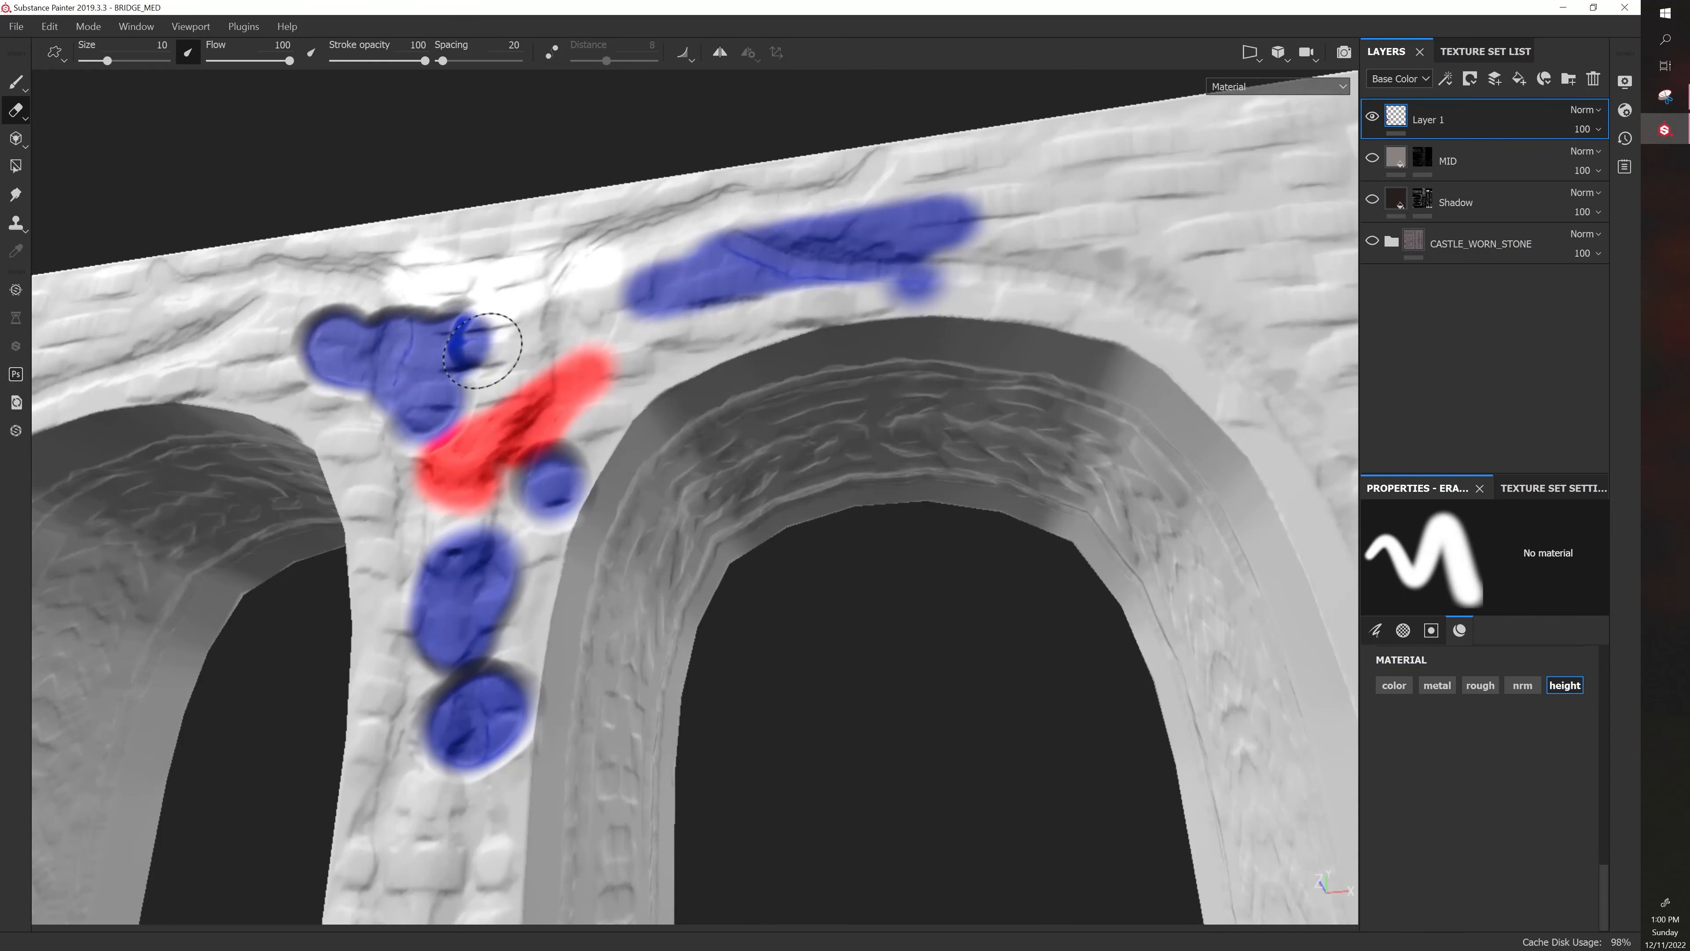
{"action": "mouse_move", "coordinate": [406, 320]}
{"action": "left_mouse_down"}
{"action": "mouse_move", "coordinate": [424, 427]}
{"action": "mouse_move", "coordinate": [359, 340]}
{"action": "mouse_move", "coordinate": [306, 373]}
{"action": "mouse_move", "coordinate": [222, 240]}
{"action": "mouse_move", "coordinate": [347, 321]}
{"action": "left_mouse_up"}
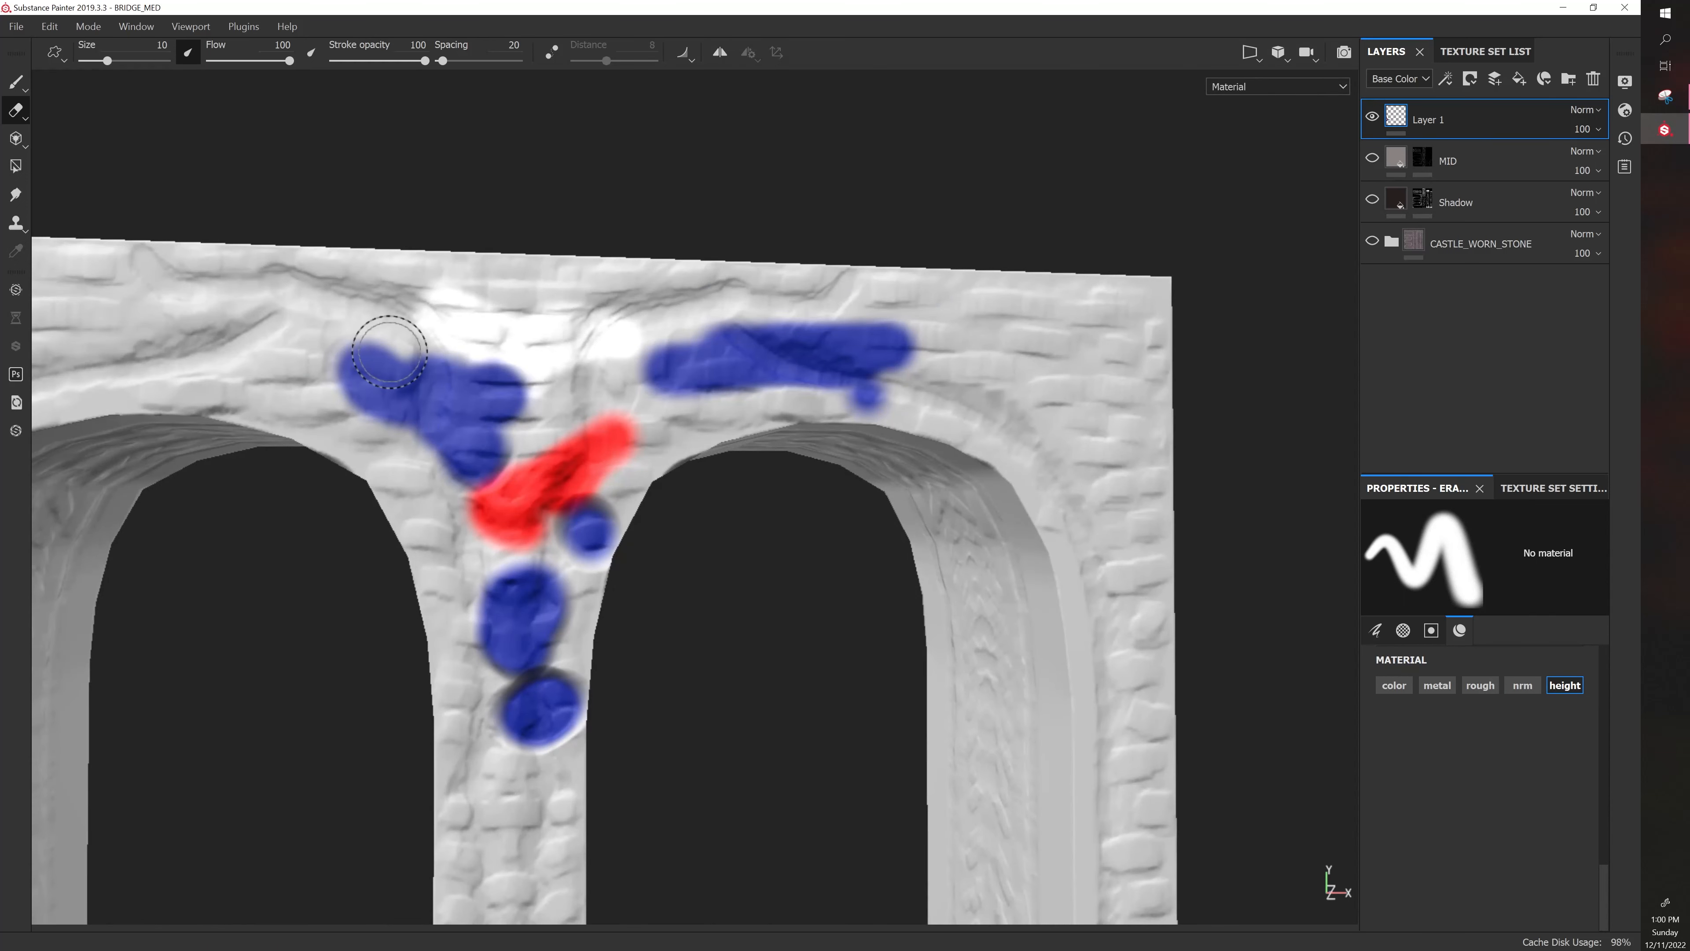
Hide Layer 1 and add a fill layer above it with a light red base color
{"action": "left_click", "coordinate": [1372, 117]}
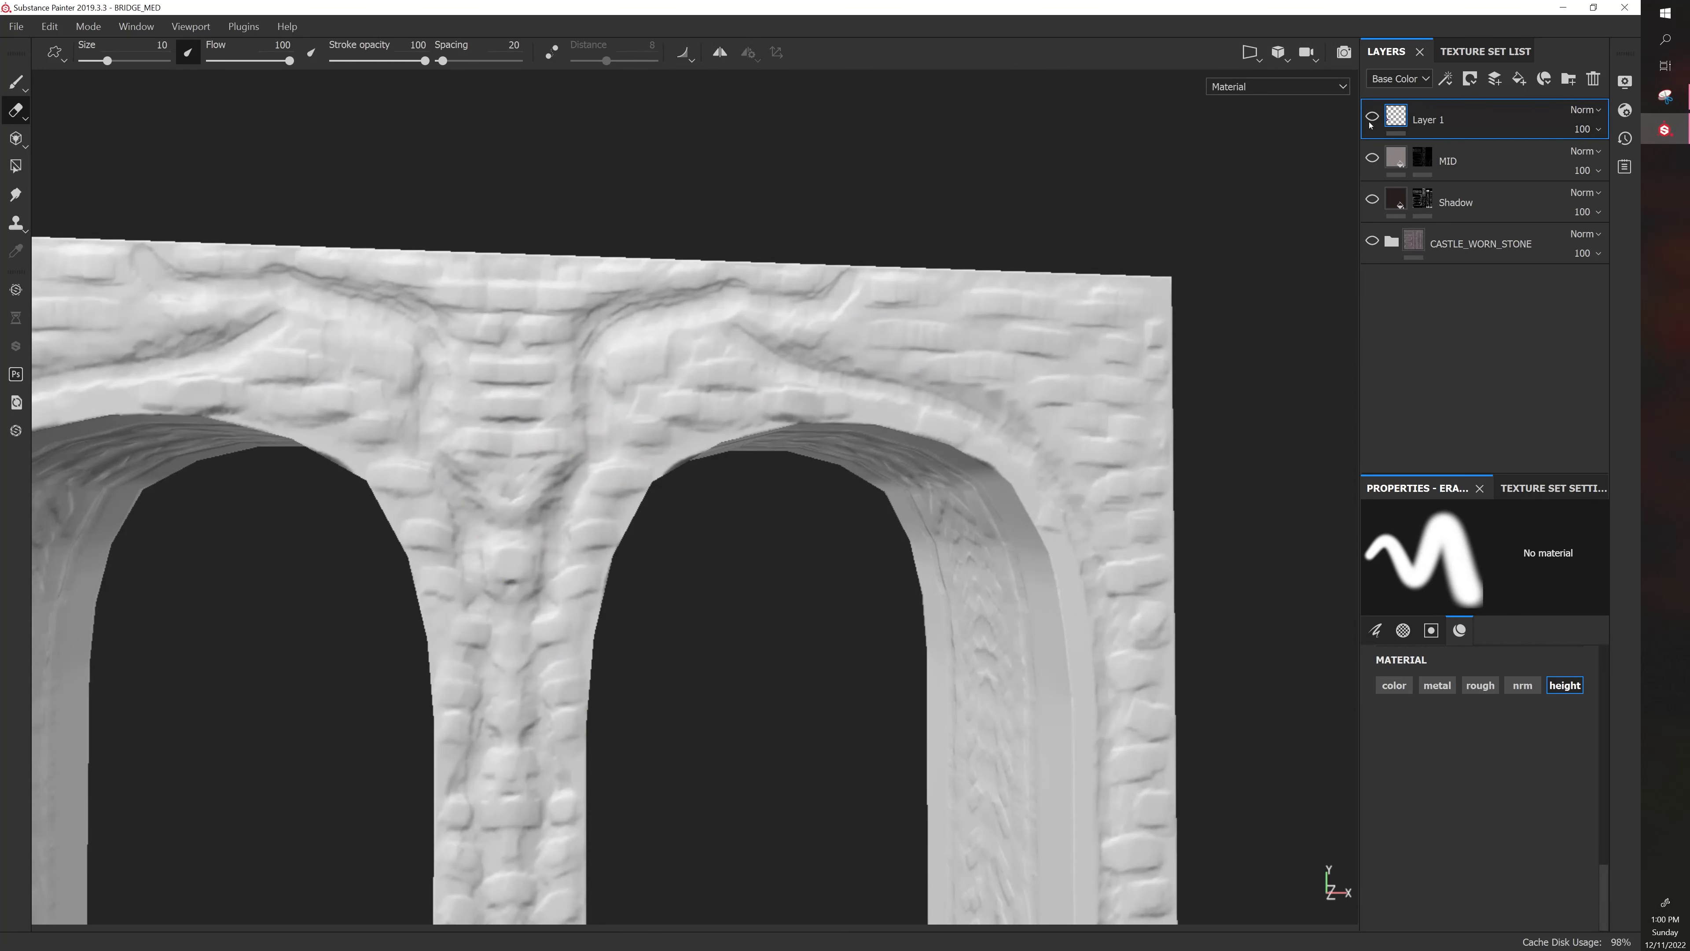
{"action": "left_click", "coordinate": [1518, 80]}
{"action": "scroll", "coordinate": [1446, 636], "scroll_direction": "down", "scroll_amount": 2}
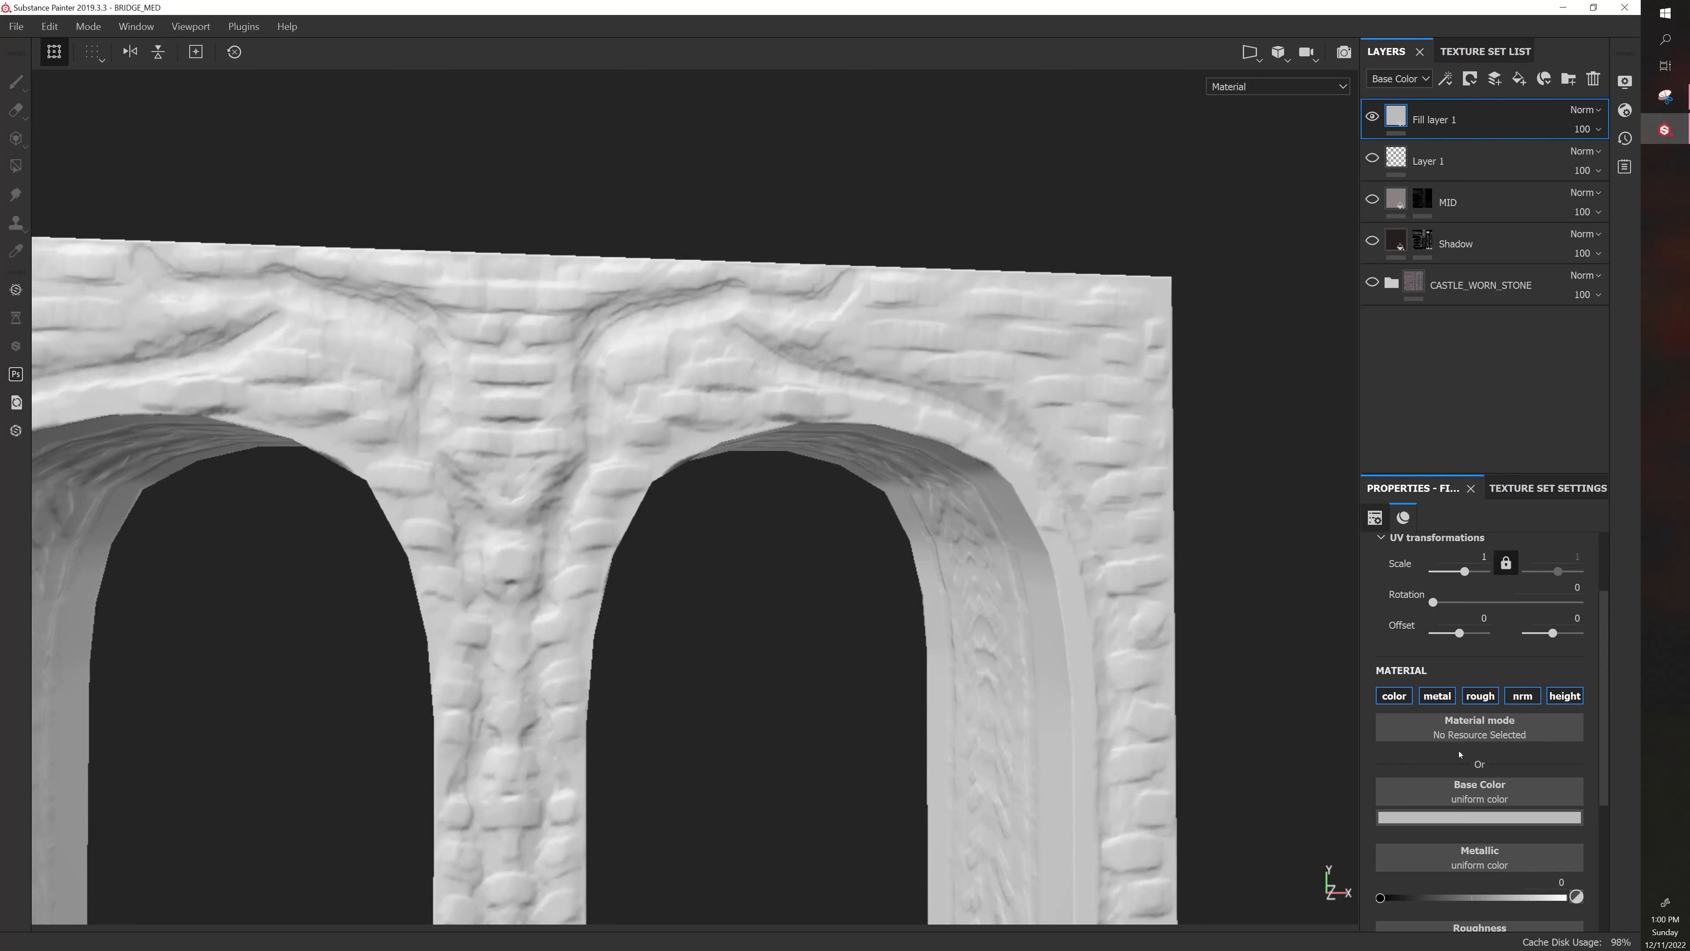
{"action": "left_click", "coordinate": [1478, 817]}
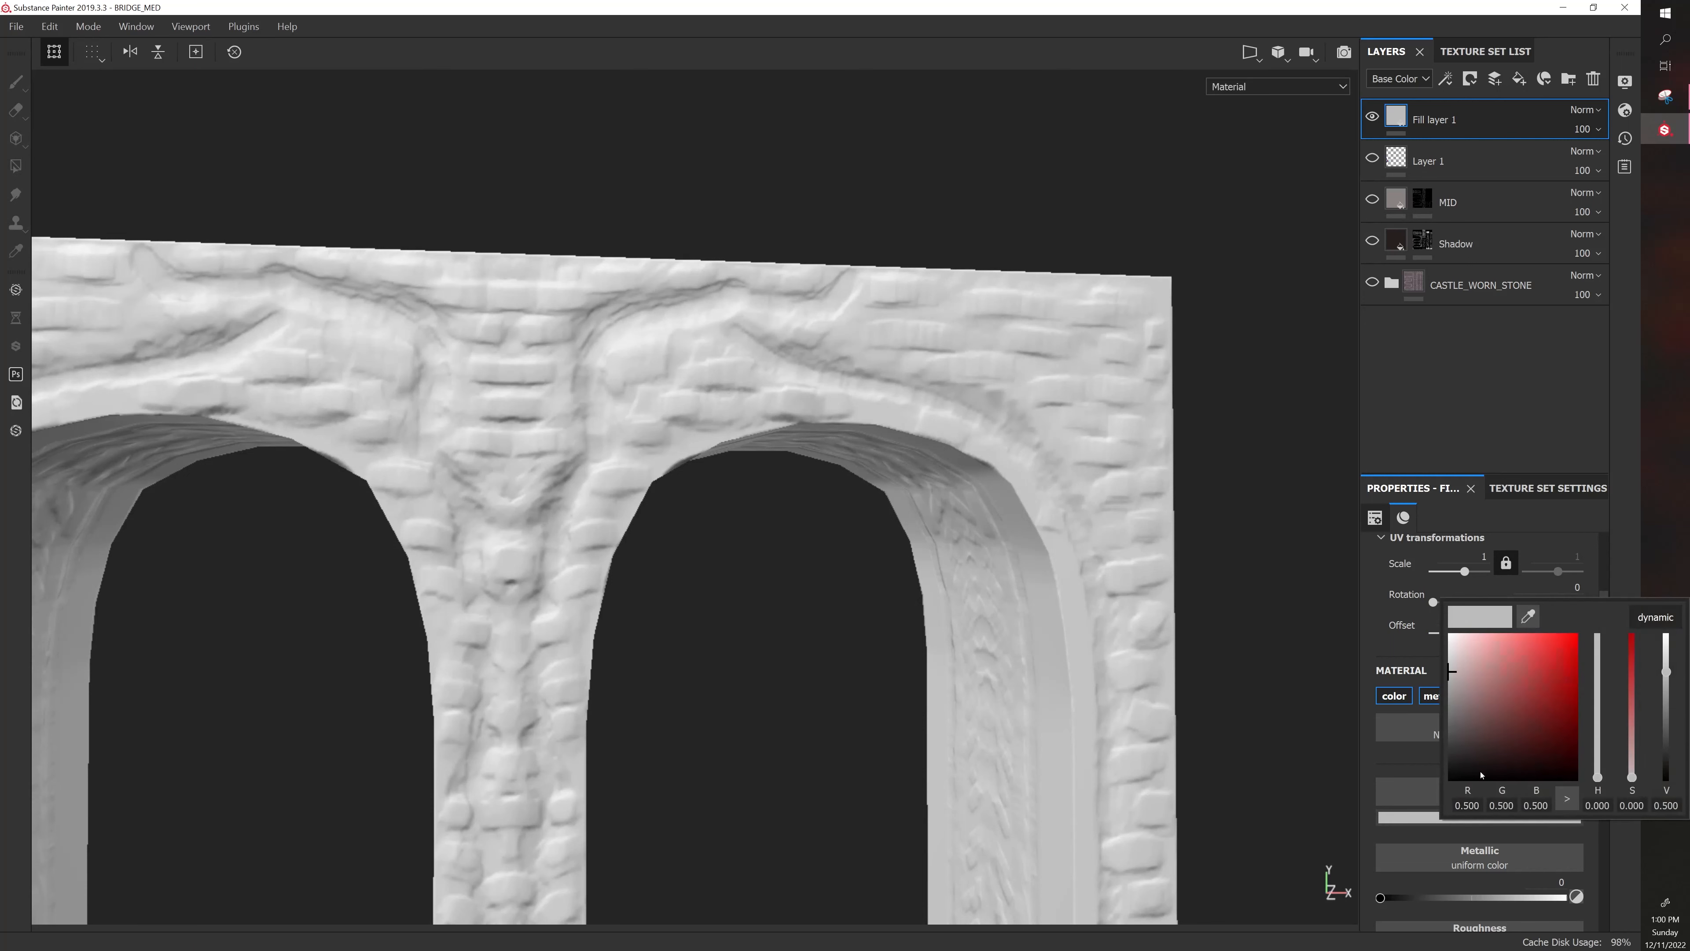
{"action": "left_click", "coordinate": [1521, 640]}
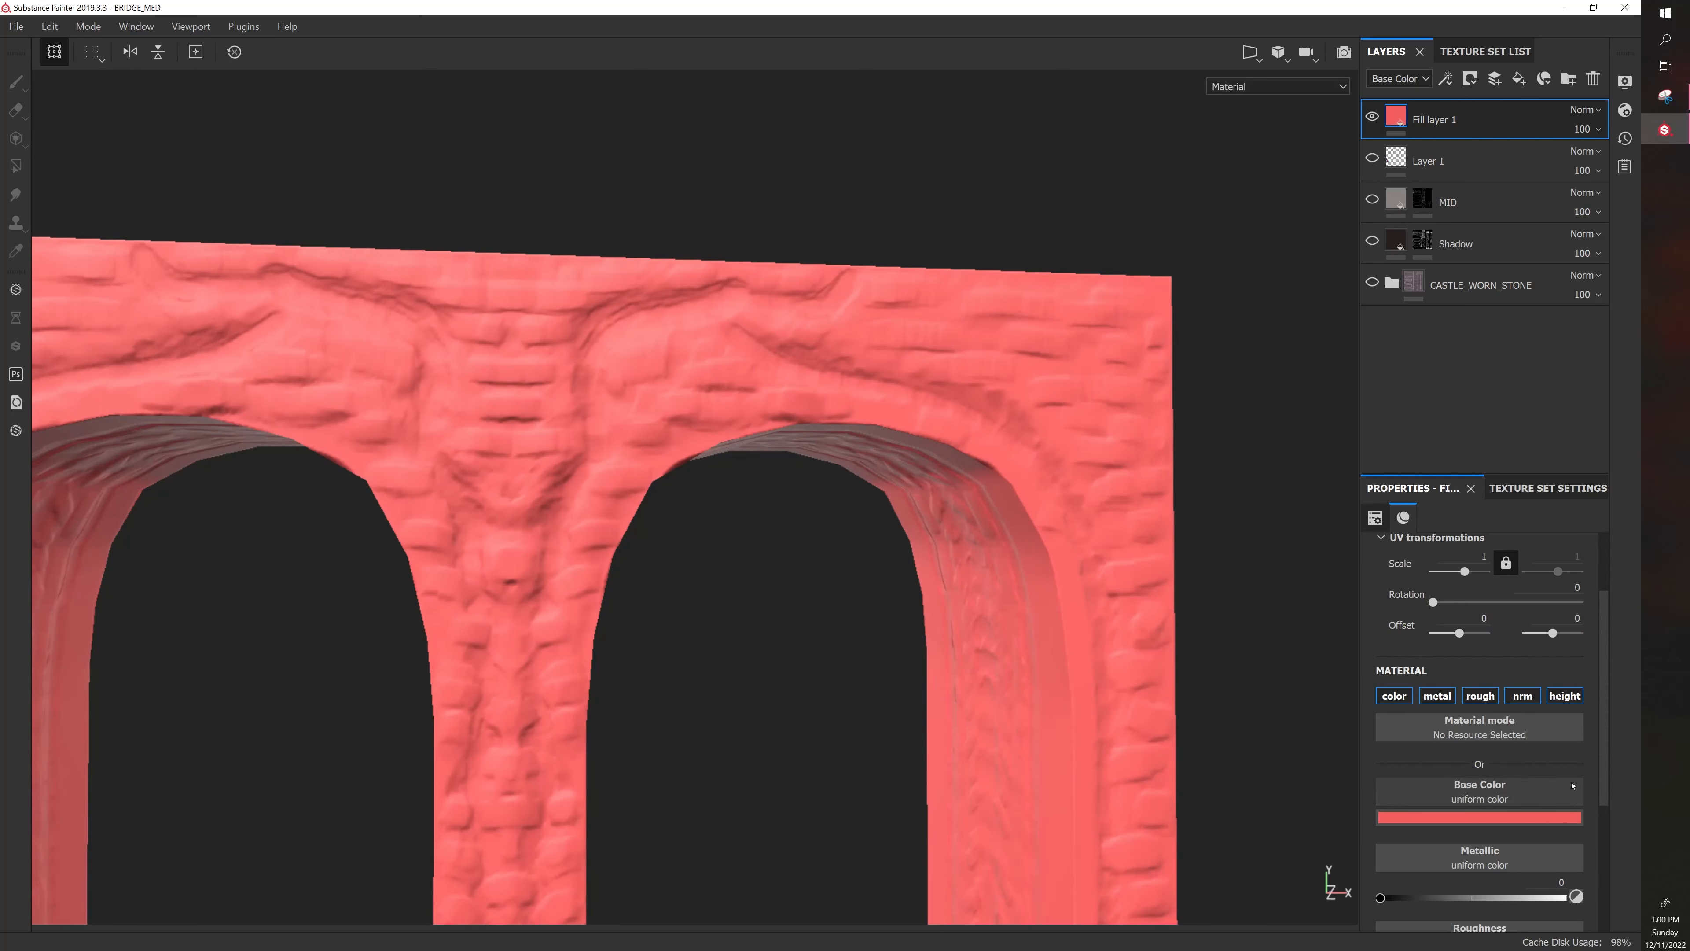
Turn off the fill layer's normal and metallic channels and set its roughness to 0.5 and height to -0.2
{"action": "left_click", "coordinate": [1525, 697]}
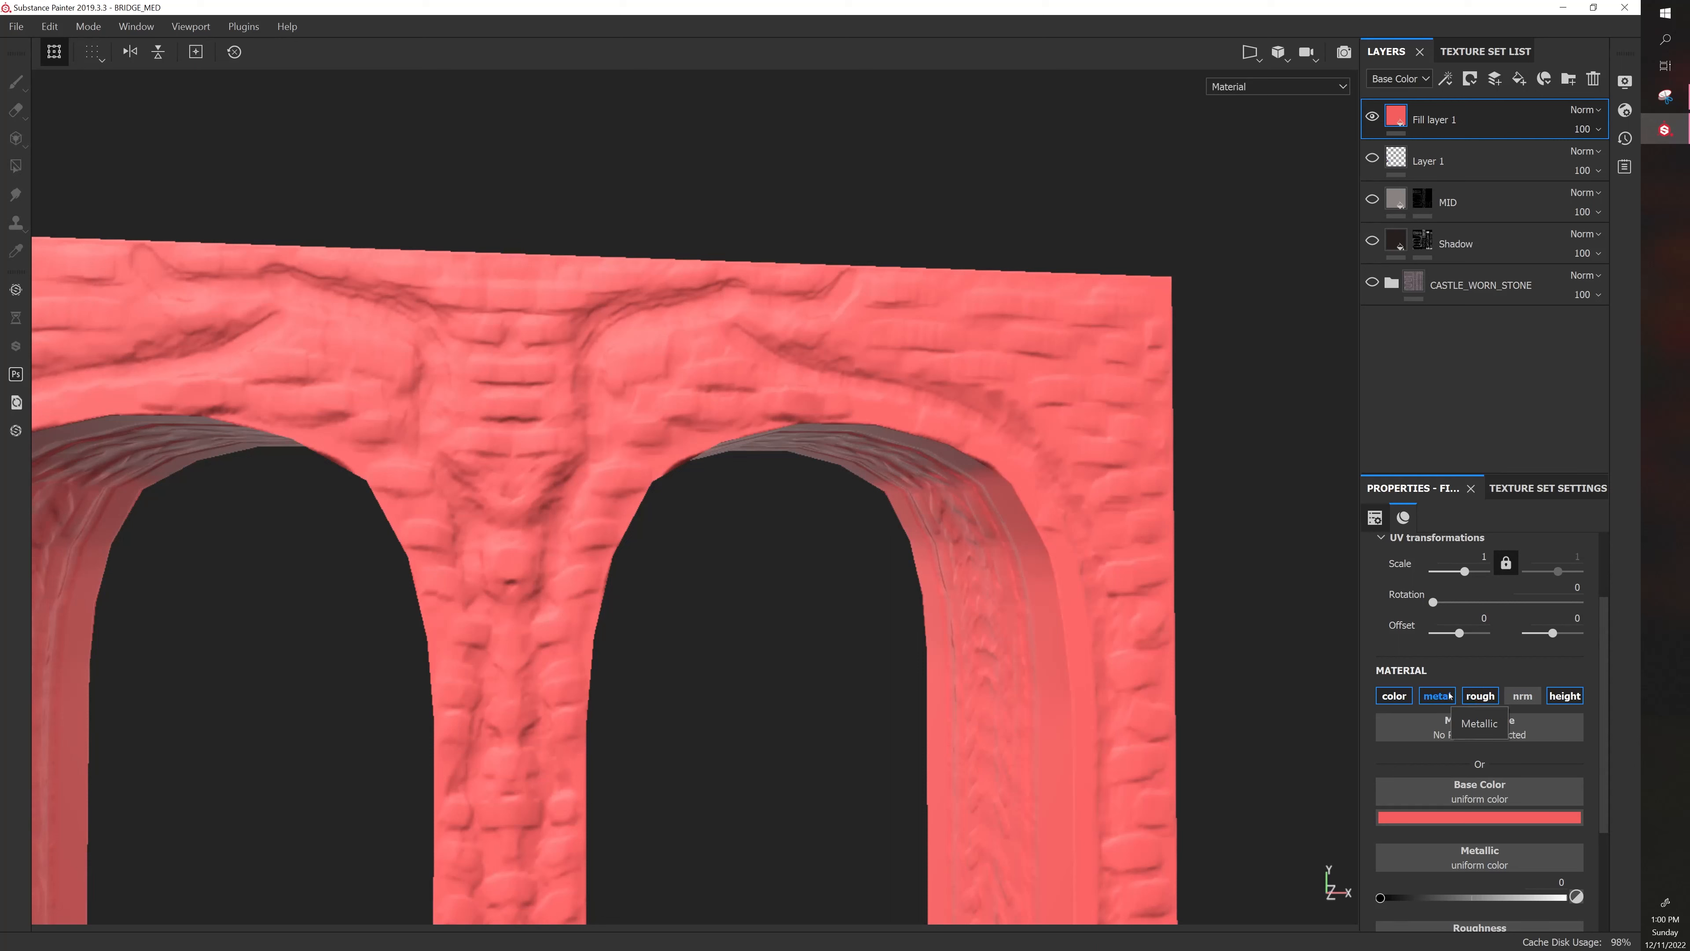
{"action": "left_click", "coordinate": [1450, 696]}
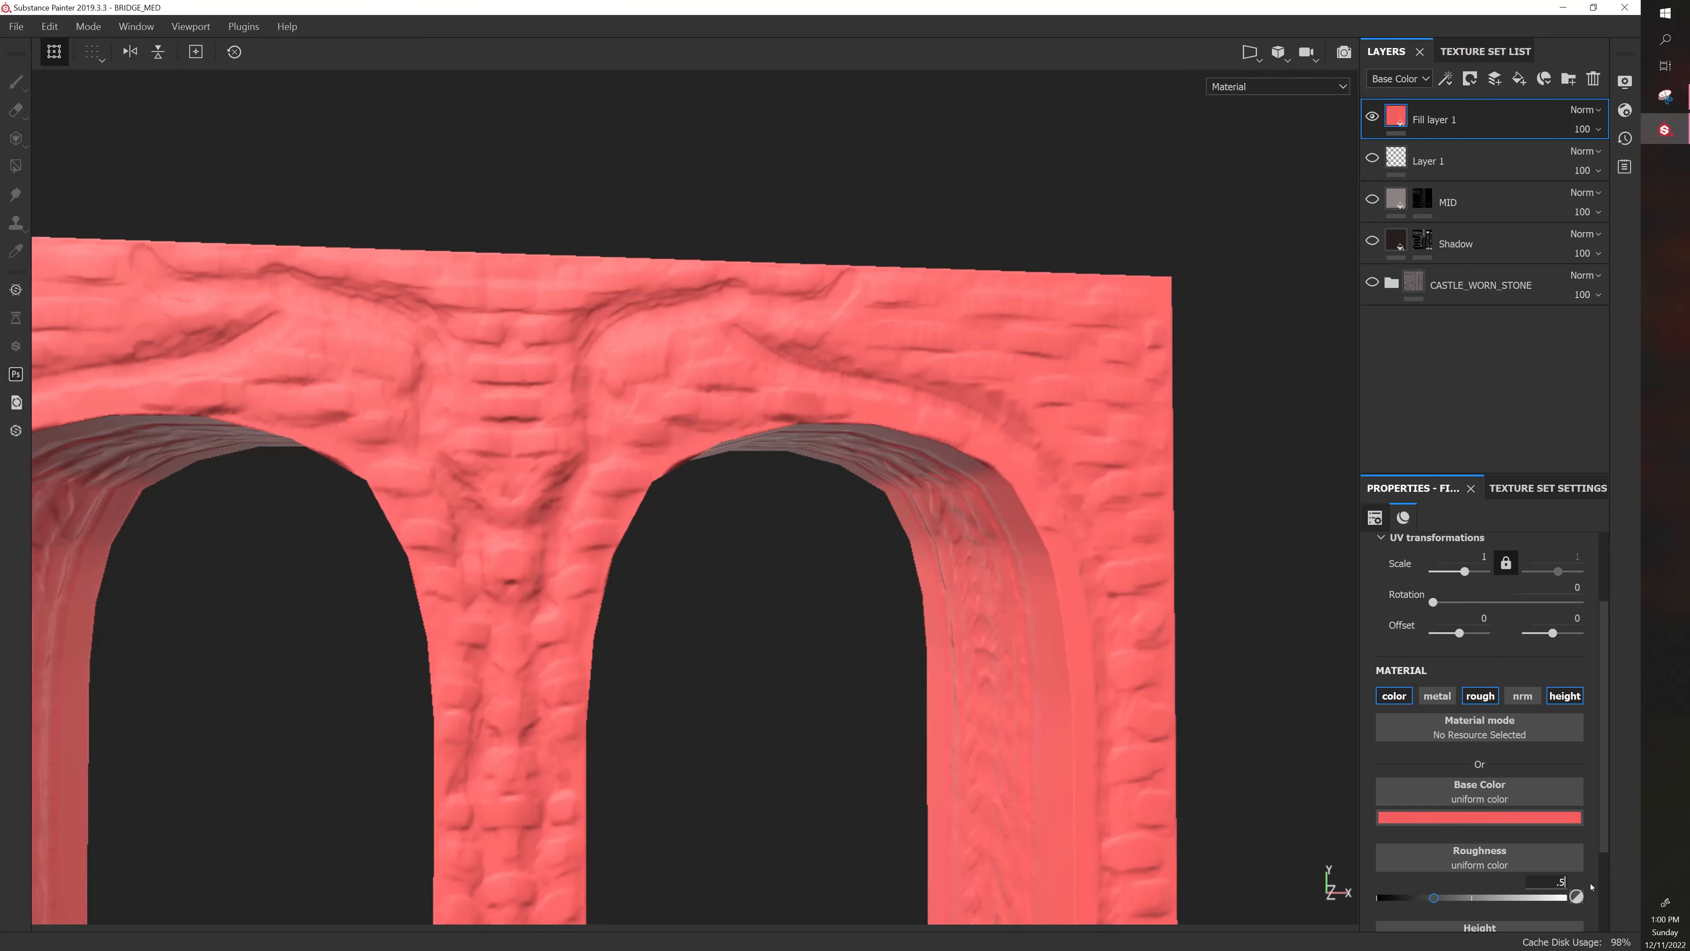
{"action": "type", "text": ".5"}
{"action": "key", "text": "Return"}
{"action": "scroll", "coordinate": [1563, 859], "scroll_direction": "down", "scroll_amount": 3}
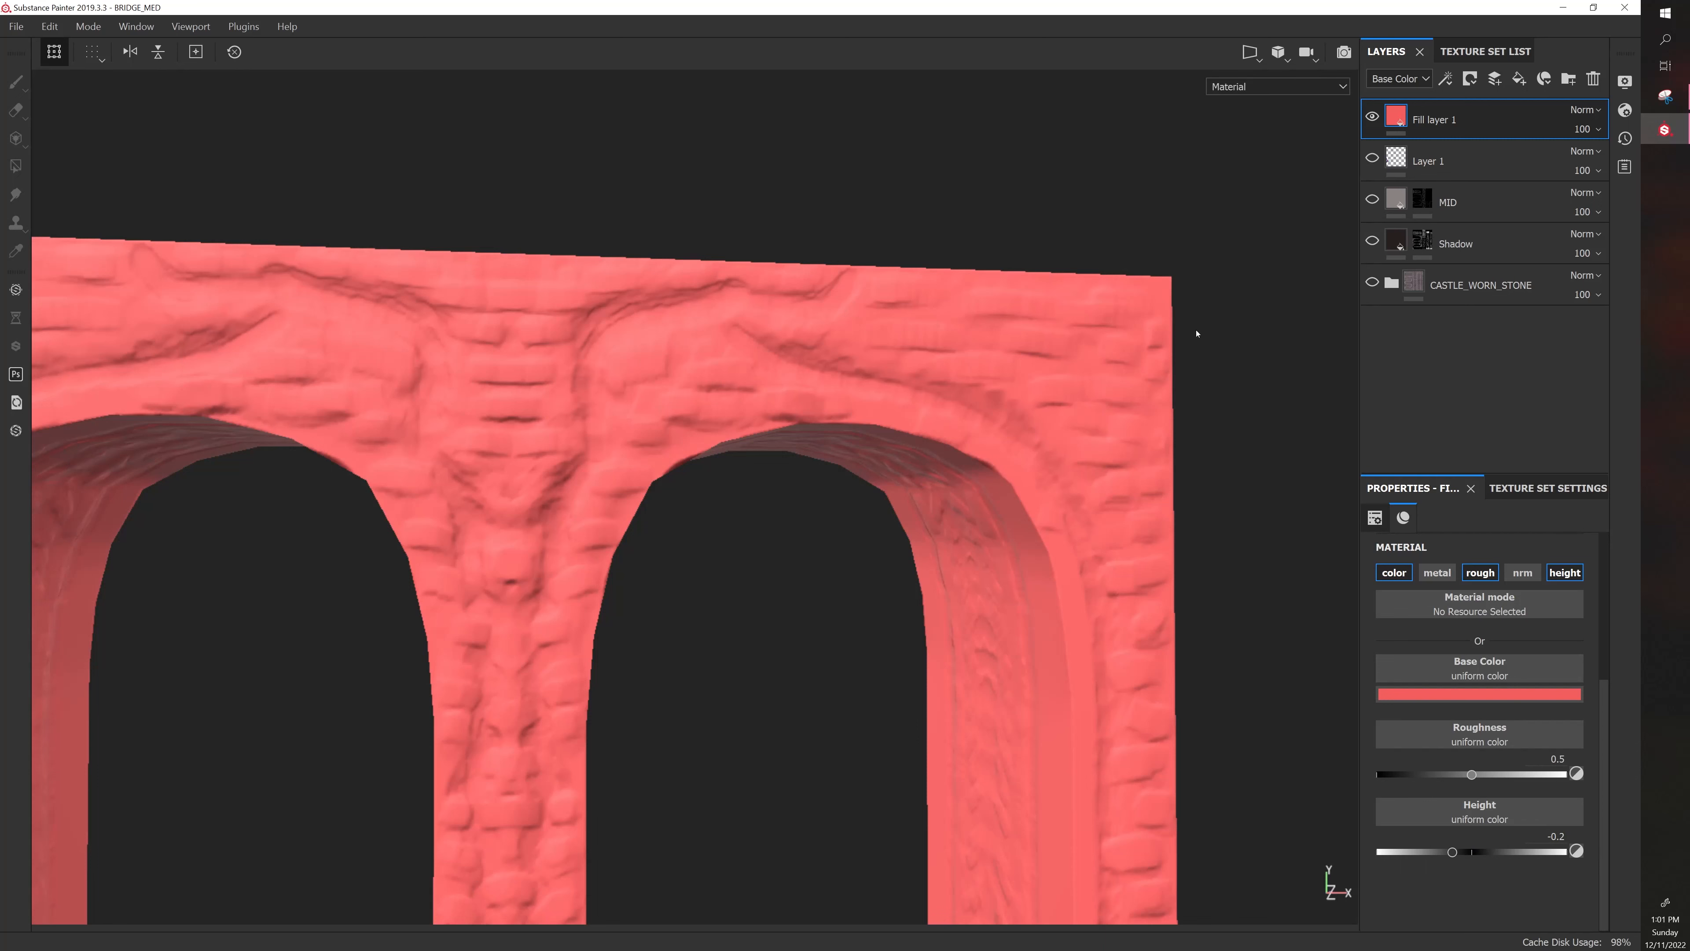
Add a black mask to the fill layer and paint a white spot on it at the top of the pillar
{"action": "left_click", "coordinate": [649, 404]}
{"action": "left_click_drag", "start_coordinate": [648, 403], "coordinate": [607, 406], "text": "alt"}
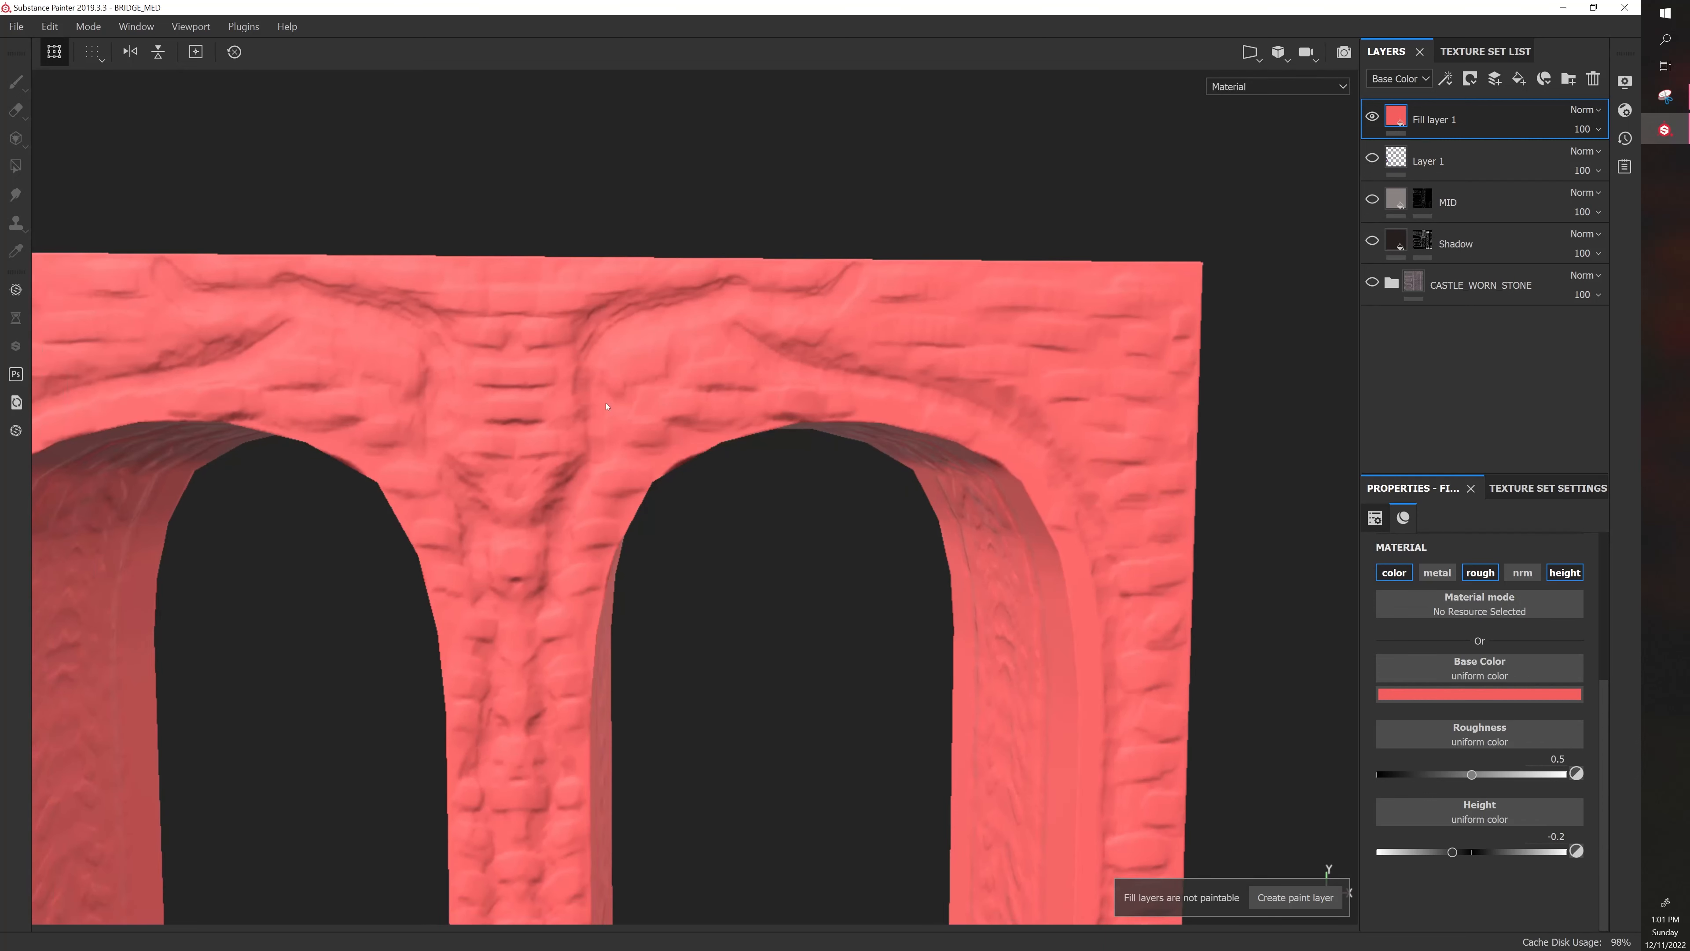
{"action": "right_click", "coordinate": [1430, 119]}
{"action": "left_click", "coordinate": [1476, 134]}
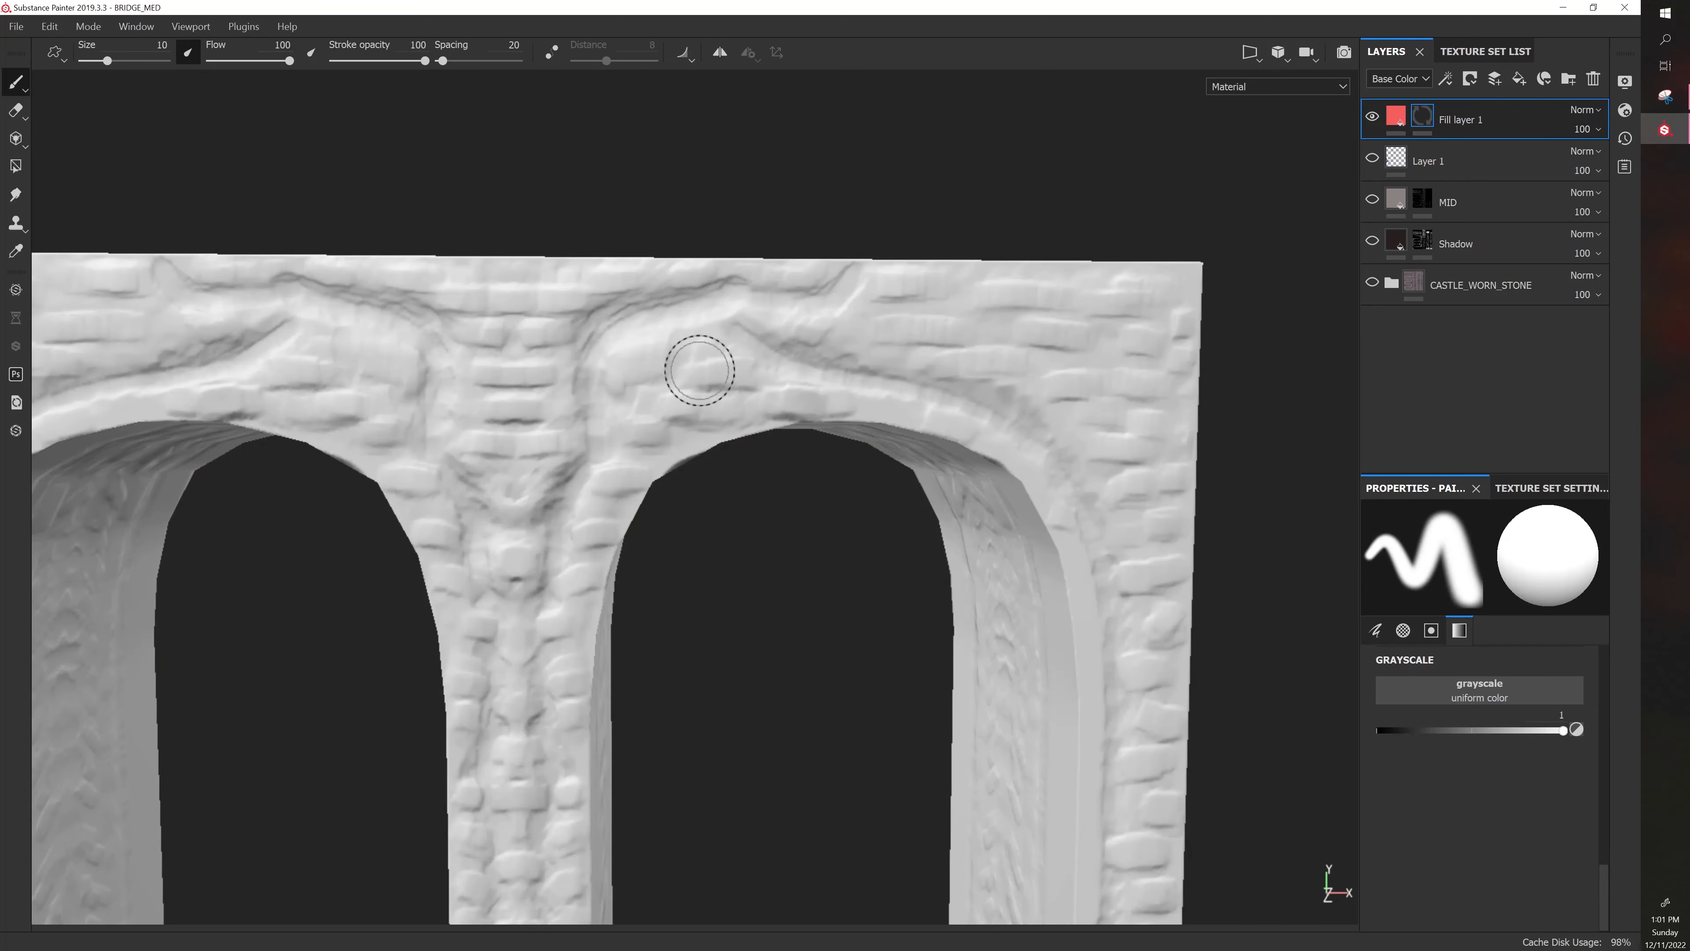
{"action": "left_click_drag", "start_coordinate": [698, 366], "coordinate": [589, 348], "text": "alt"}
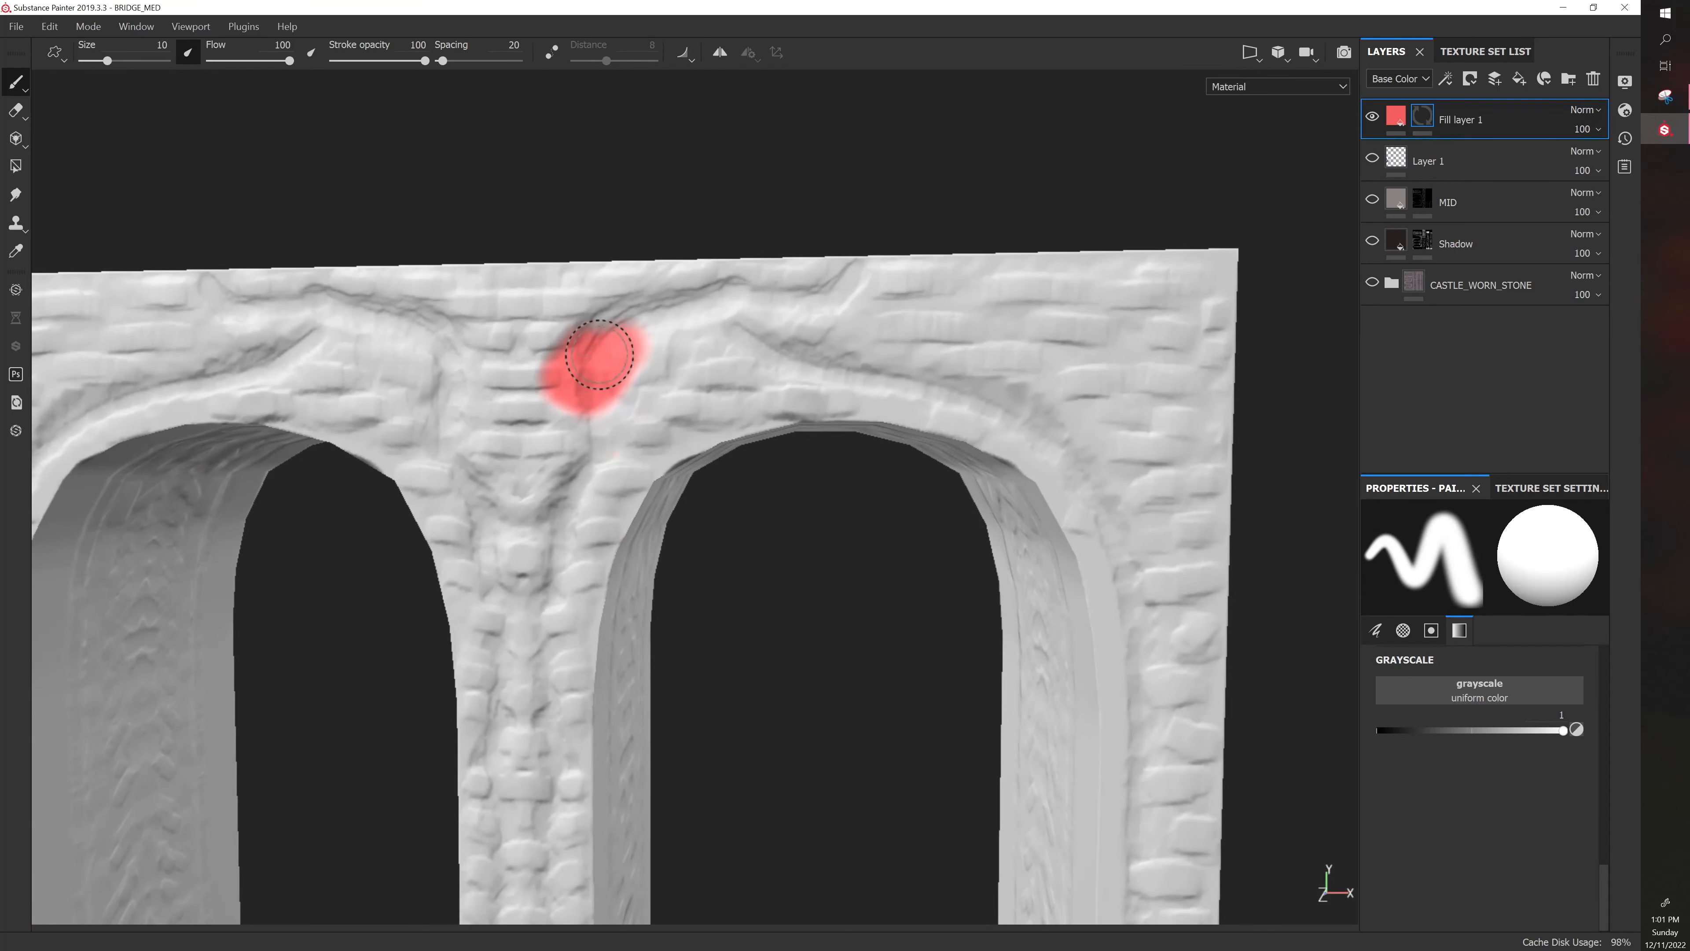
Paint broad white strokes on the fill layer's mask along the curved stonework at both sides of the pillar's top
{"action": "right_click_drag", "start_coordinate": [588, 348], "coordinate": [623, 353], "text": "alt"}
{"action": "mouse_move", "coordinate": [622, 353]}
{"action": "left_mouse_down"}
{"action": "mouse_move", "coordinate": [798, 270]}
{"action": "mouse_move", "coordinate": [641, 389]}
{"action": "mouse_move", "coordinate": [618, 572]}
{"action": "left_mouse_up"}
{"action": "left_click_drag", "start_coordinate": [193, 340], "coordinate": [252, 543]}
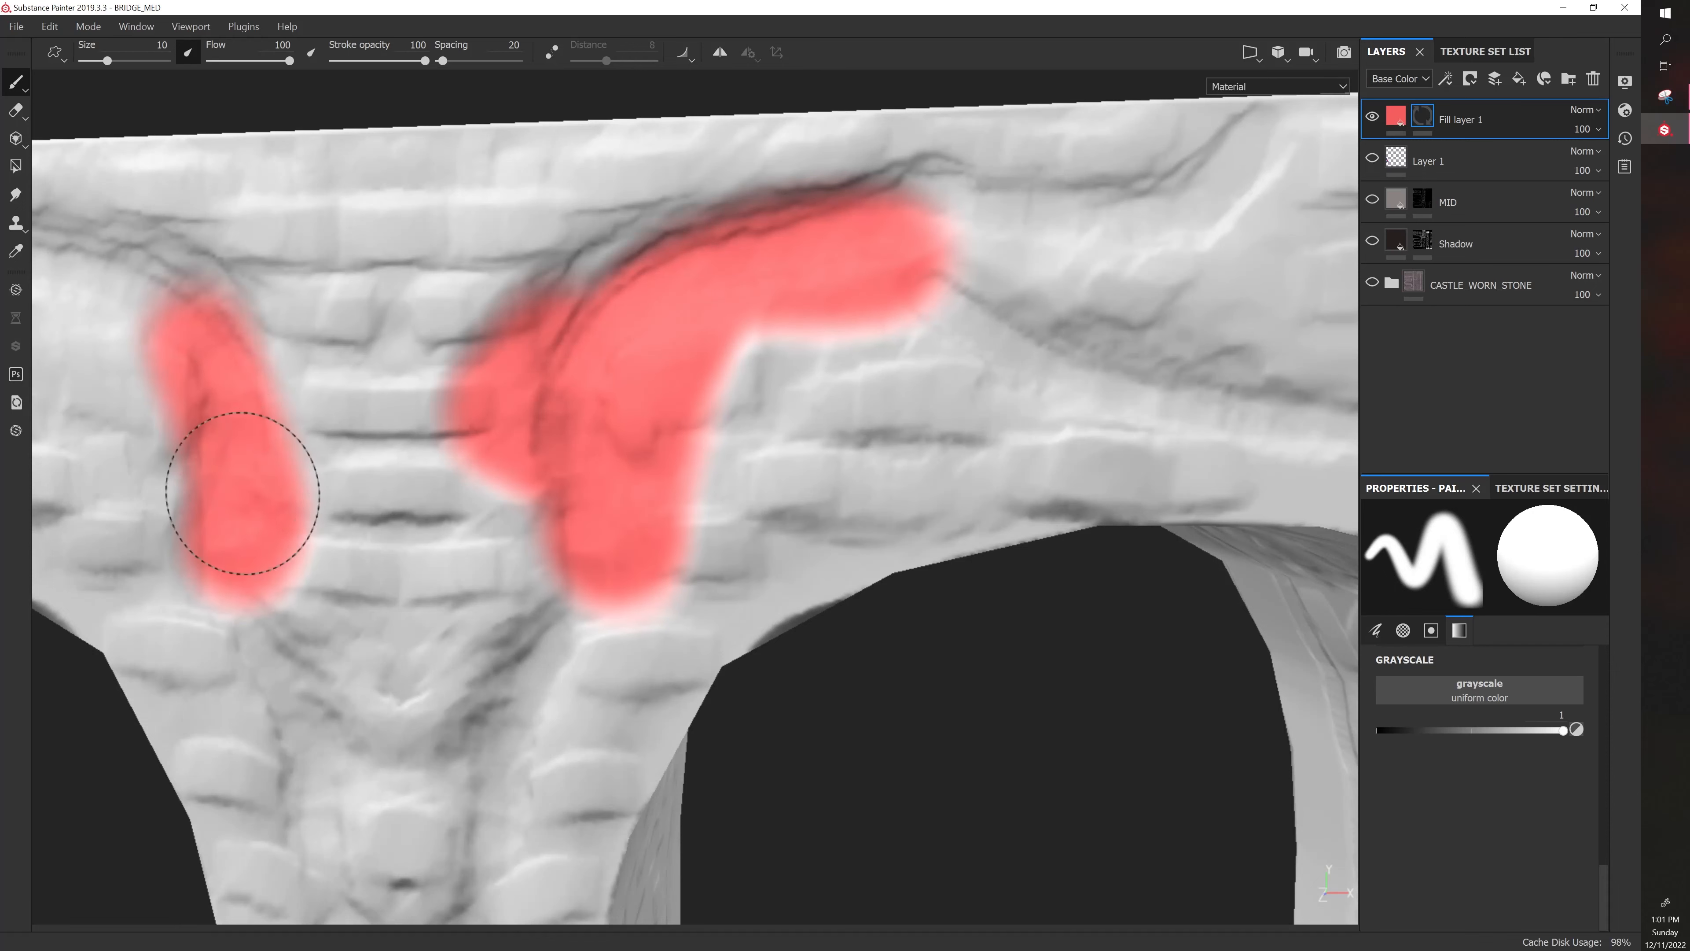
{"action": "right_click_drag", "start_coordinate": [306, 452], "coordinate": [283, 434], "text": "alt"}
{"action": "middle_click_drag", "start_coordinate": [283, 434], "coordinate": [576, 436], "text": "alt"}
{"action": "mouse_move", "coordinate": [506, 379]}
{"action": "left_mouse_down"}
{"action": "mouse_move", "coordinate": [305, 314]}
{"action": "mouse_move", "coordinate": [283, 366]}
{"action": "mouse_move", "coordinate": [203, 439]}
{"action": "left_mouse_up"}
Change the fill layer's base color to light blue and raise its height to 0.8326
{"action": "left_click", "coordinate": [1395, 117]}
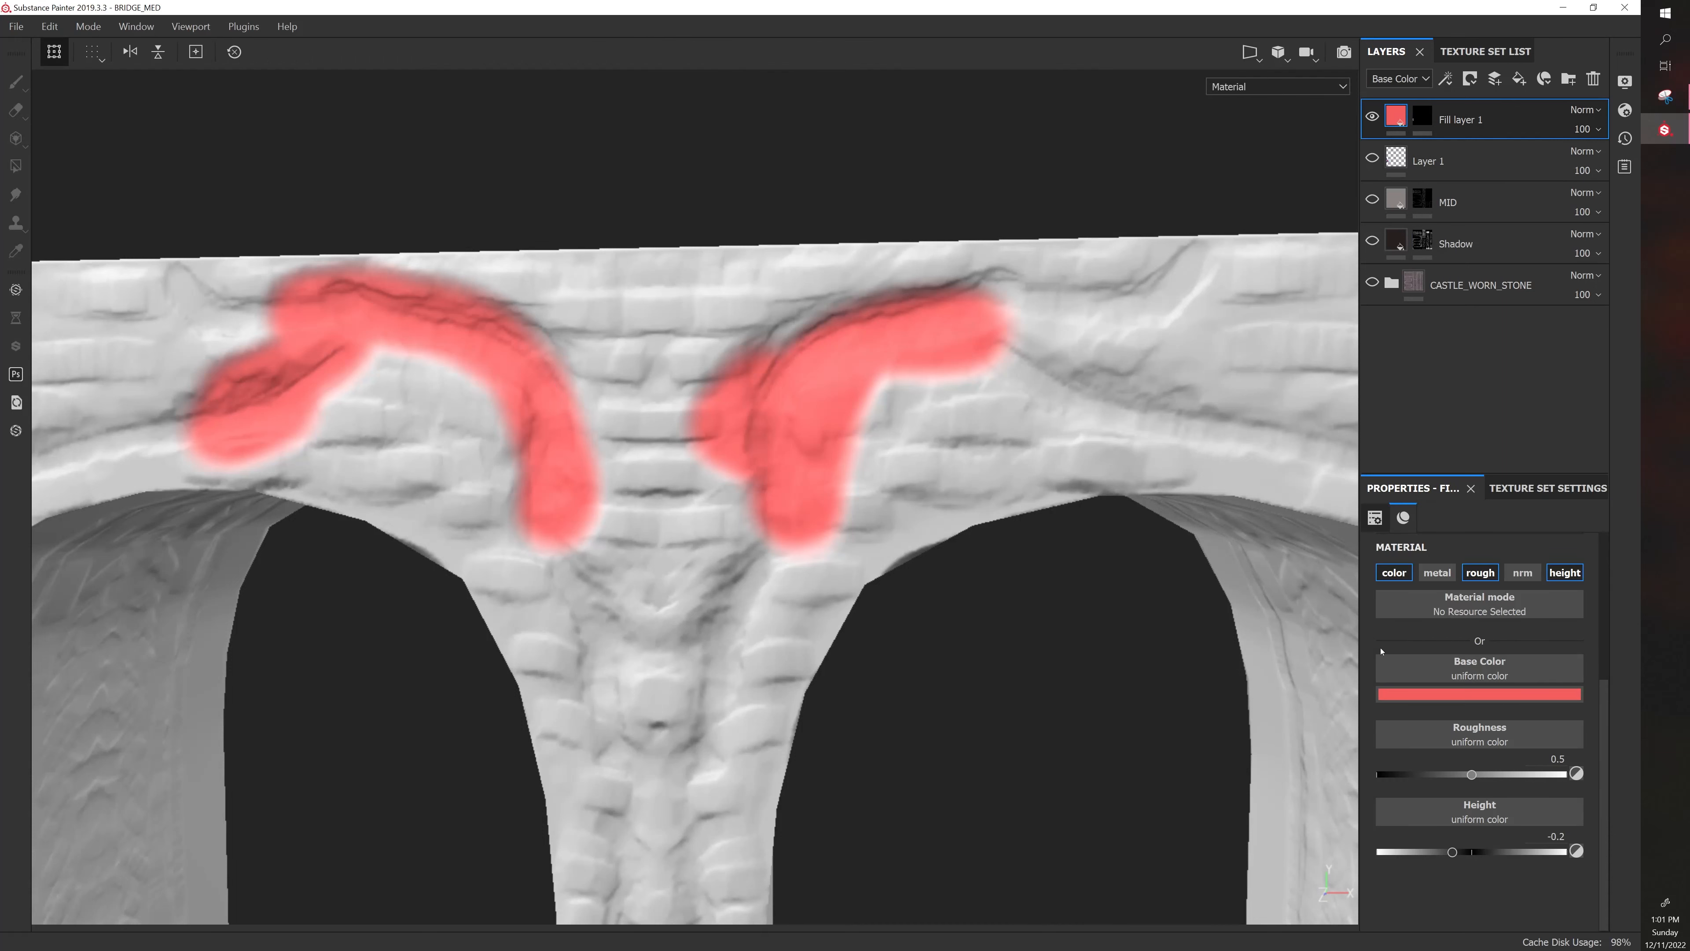
{"action": "left_click", "coordinate": [1425, 693]}
{"action": "left_click", "coordinate": [1579, 788]}
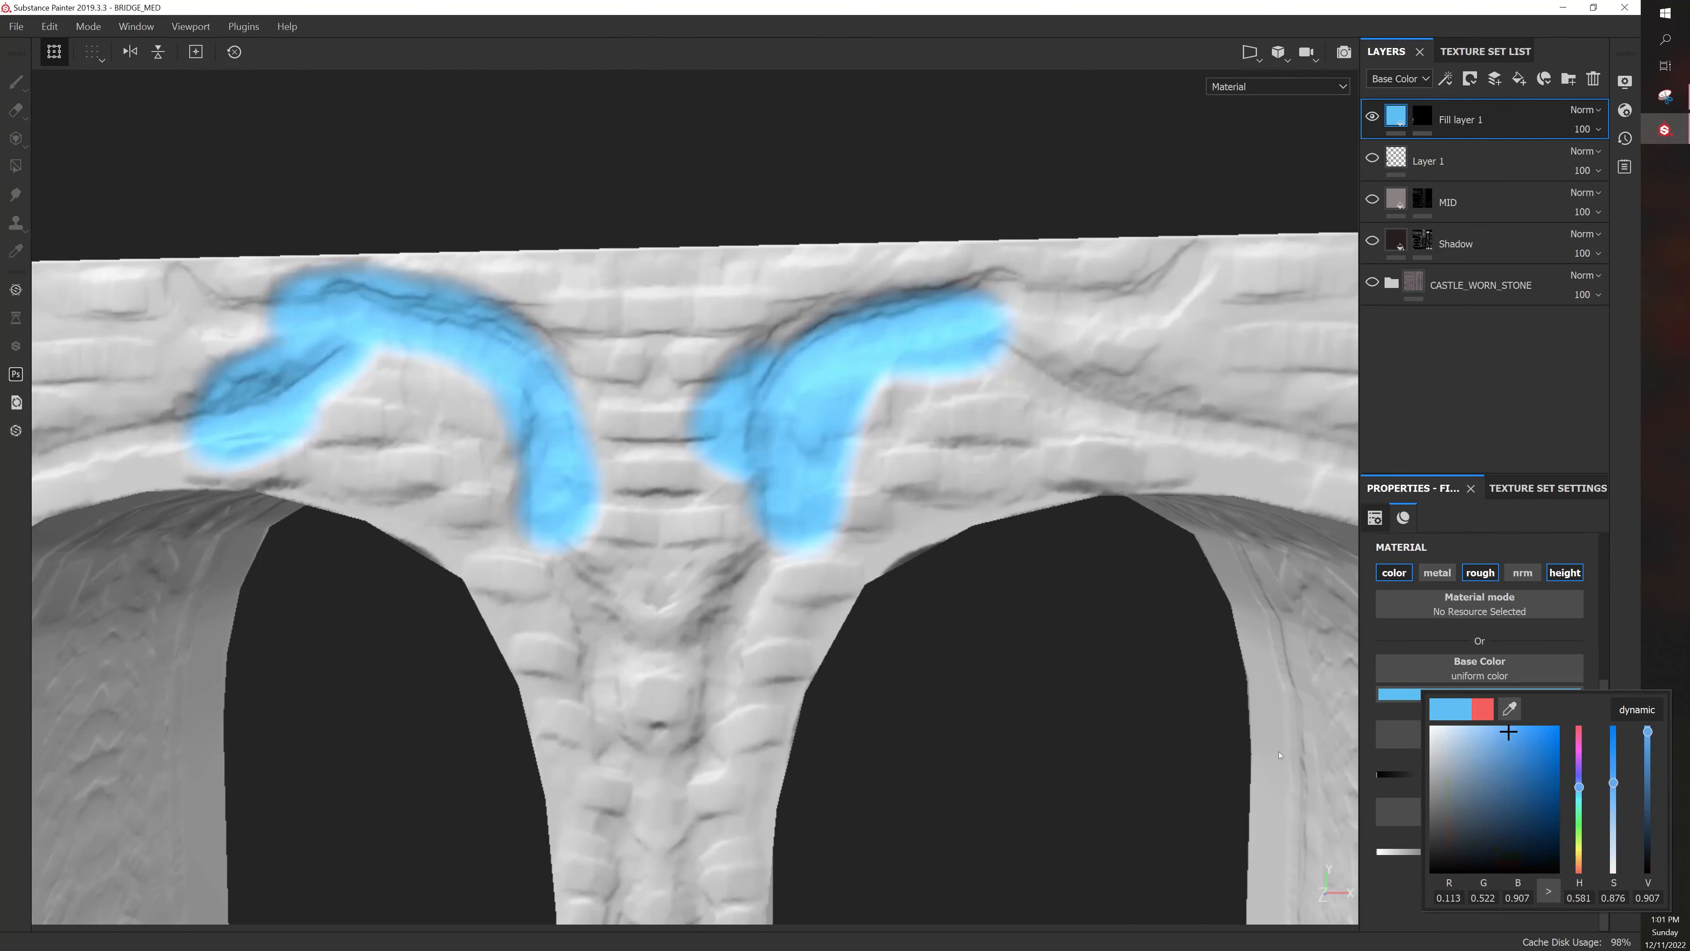
{"action": "left_click", "coordinate": [1641, 583]}
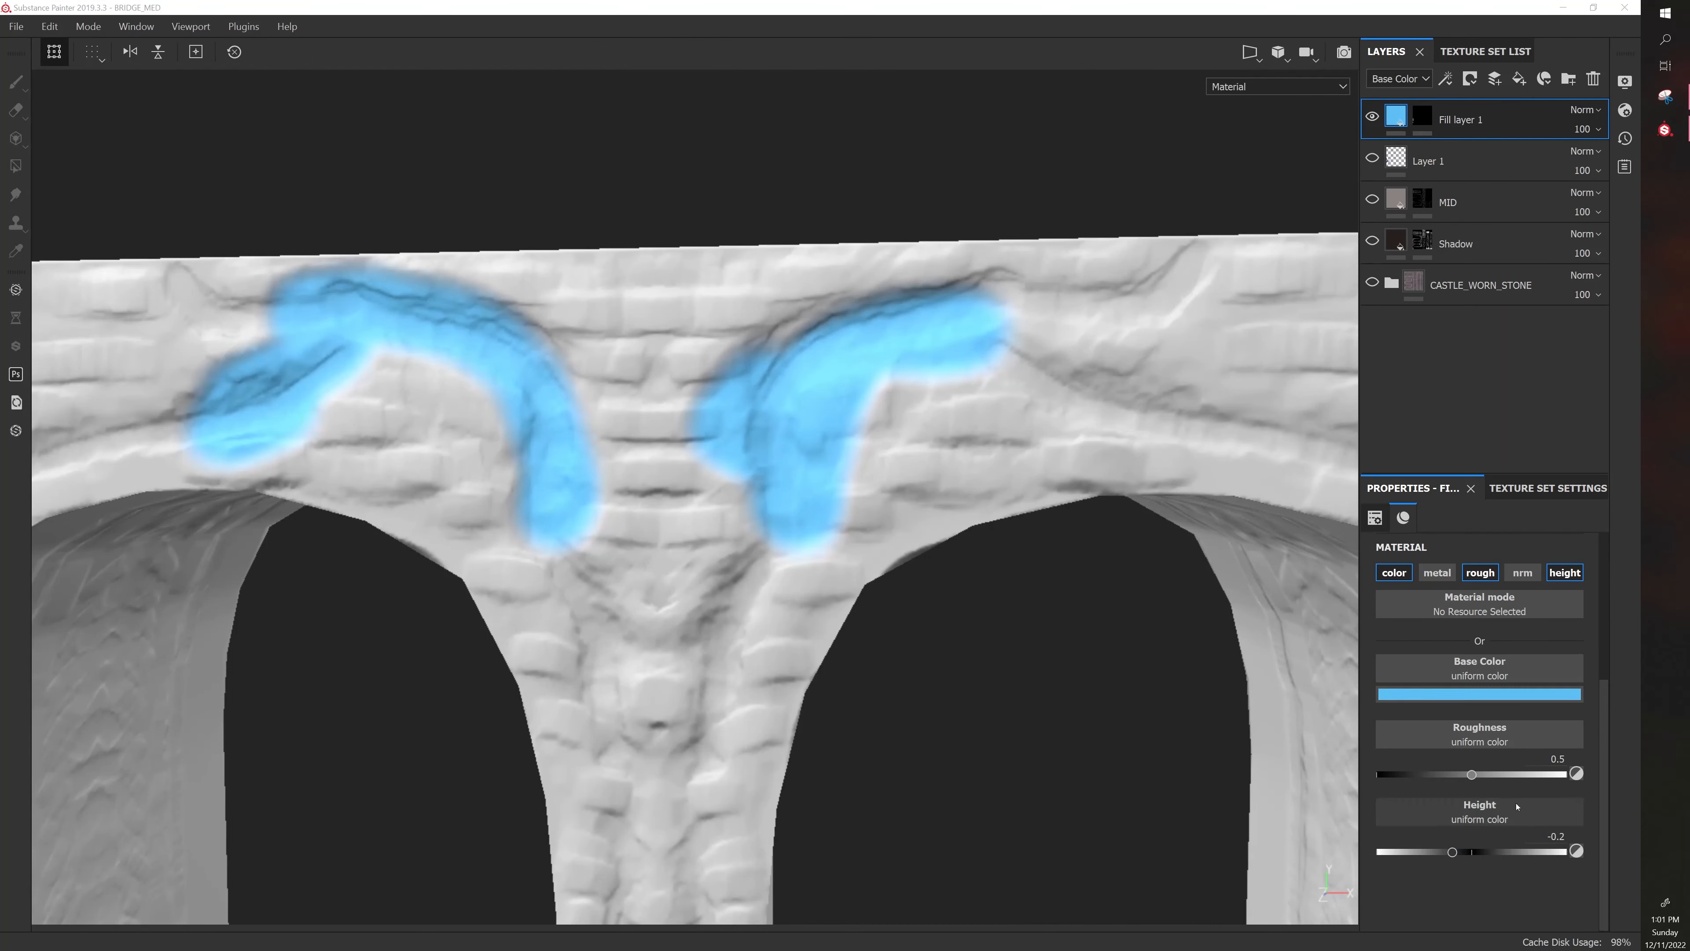
{"action": "left_click_drag", "start_coordinate": [1463, 856], "coordinate": [1551, 852]}
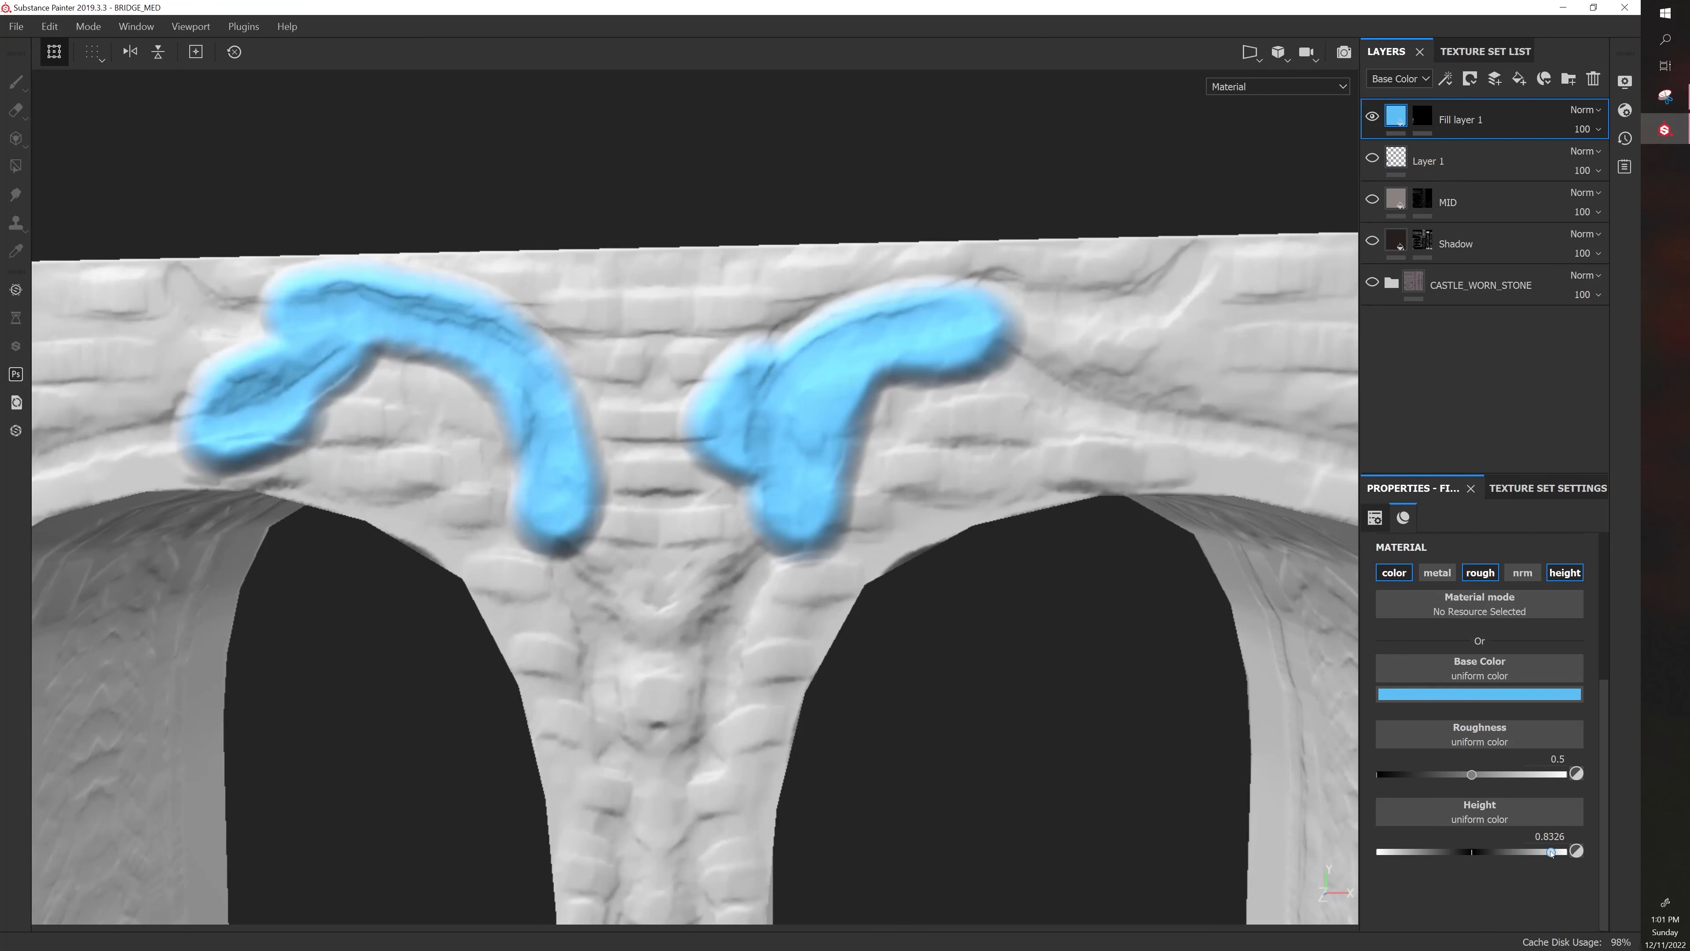
{"action": "left_click", "coordinate": [1120, 741]}
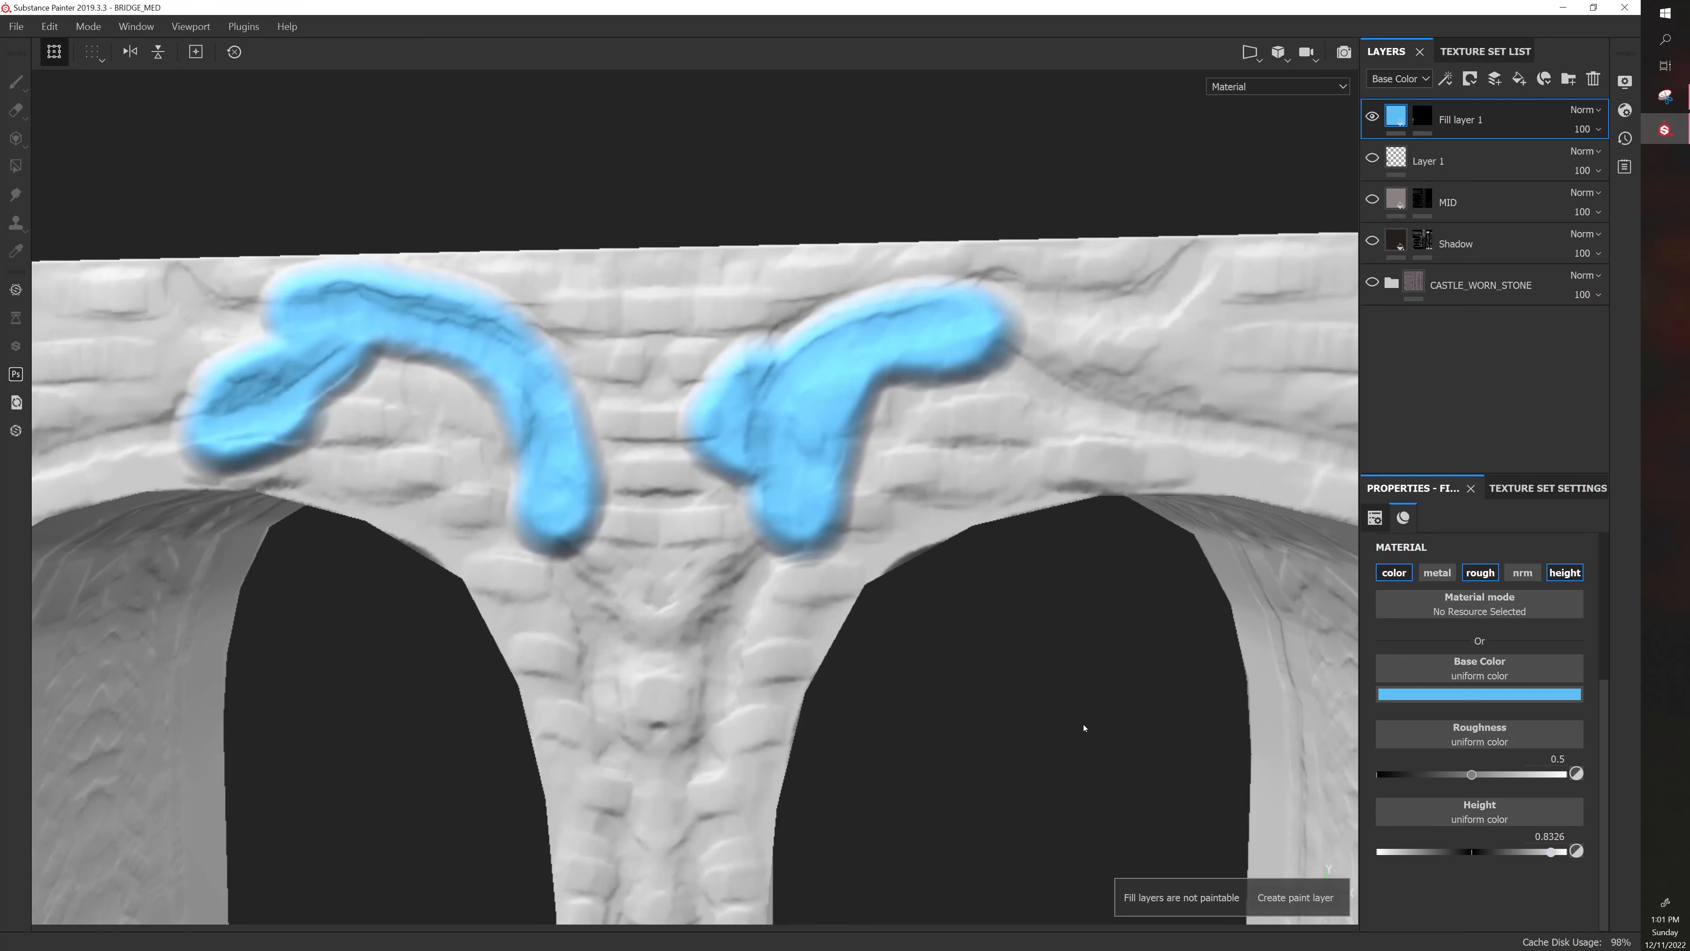
Add a new folder at the top of the layer stack and move the fill layer into it
{"action": "right_click", "coordinate": [1396, 123]}
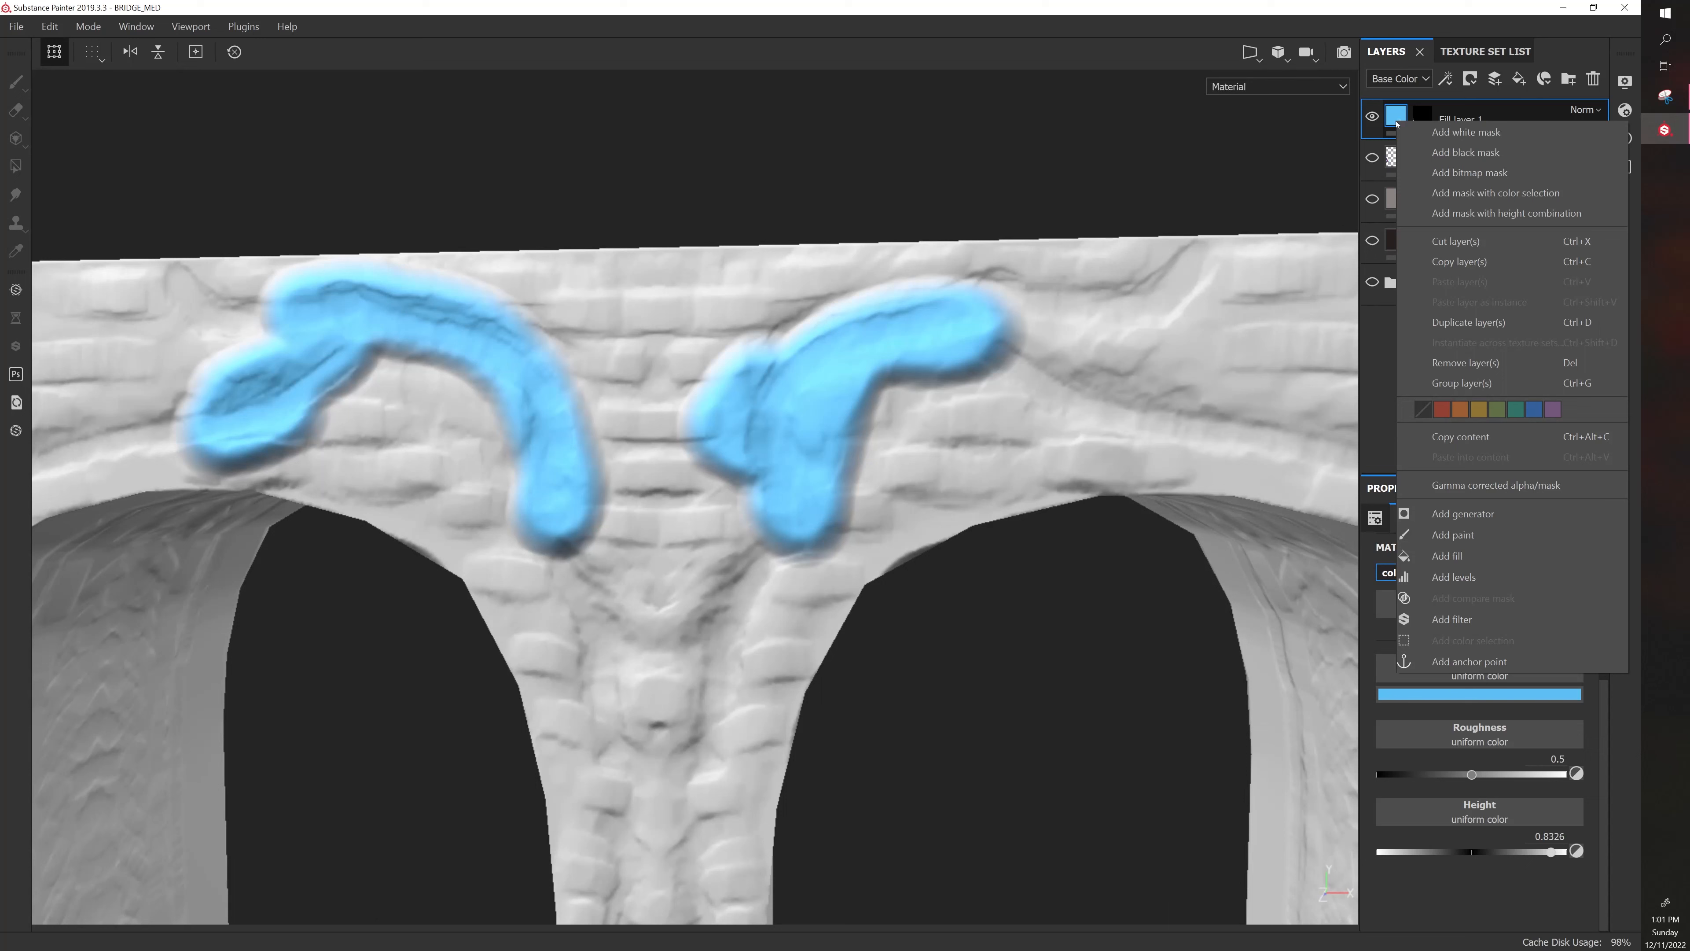
{"action": "left_click", "coordinate": [1367, 428]}
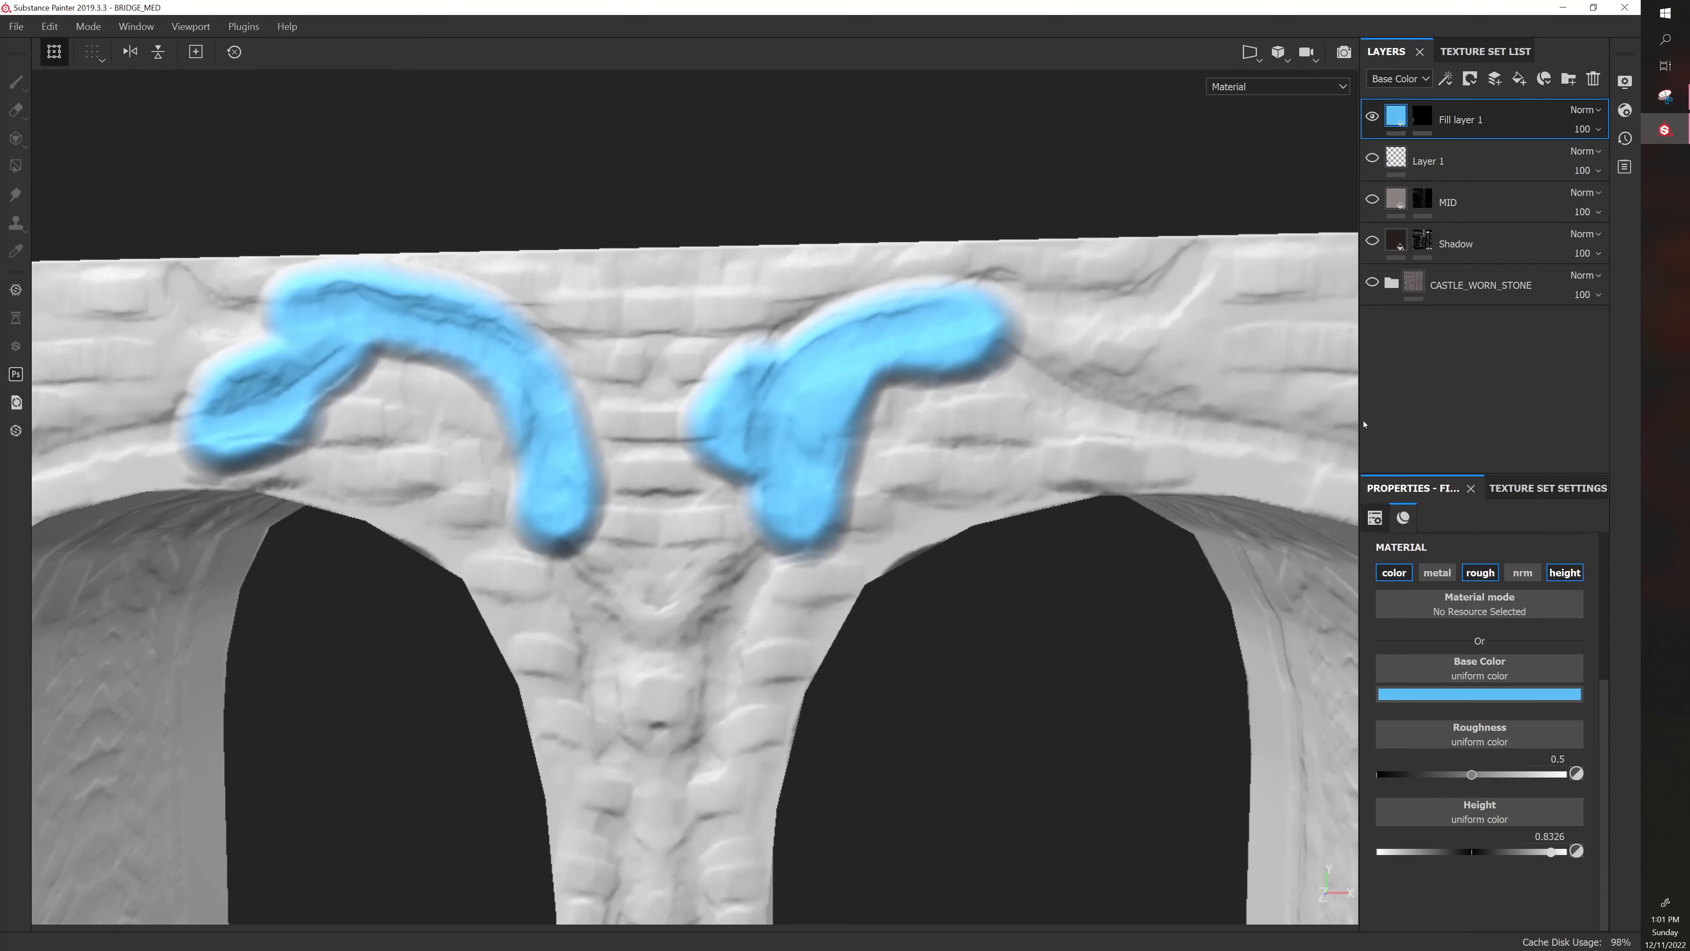
{"action": "left_click", "coordinate": [1565, 80]}
{"action": "left_click_drag", "start_coordinate": [1463, 162], "coordinate": [1472, 127]}
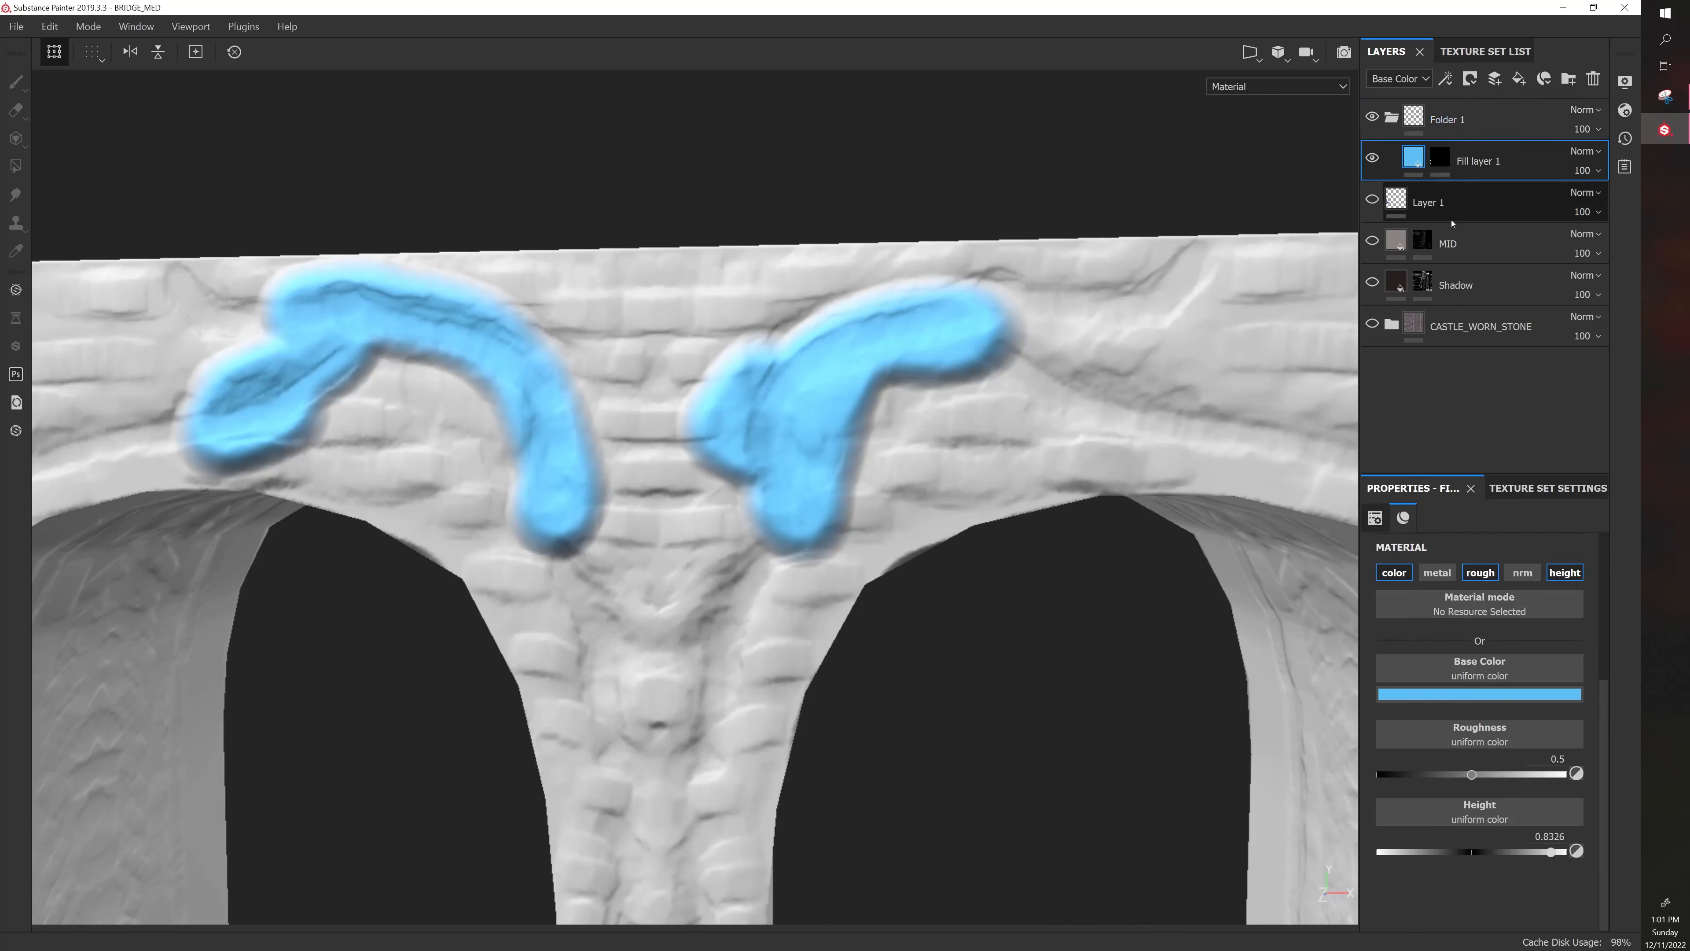
{"action": "left_click", "coordinate": [1483, 693]}
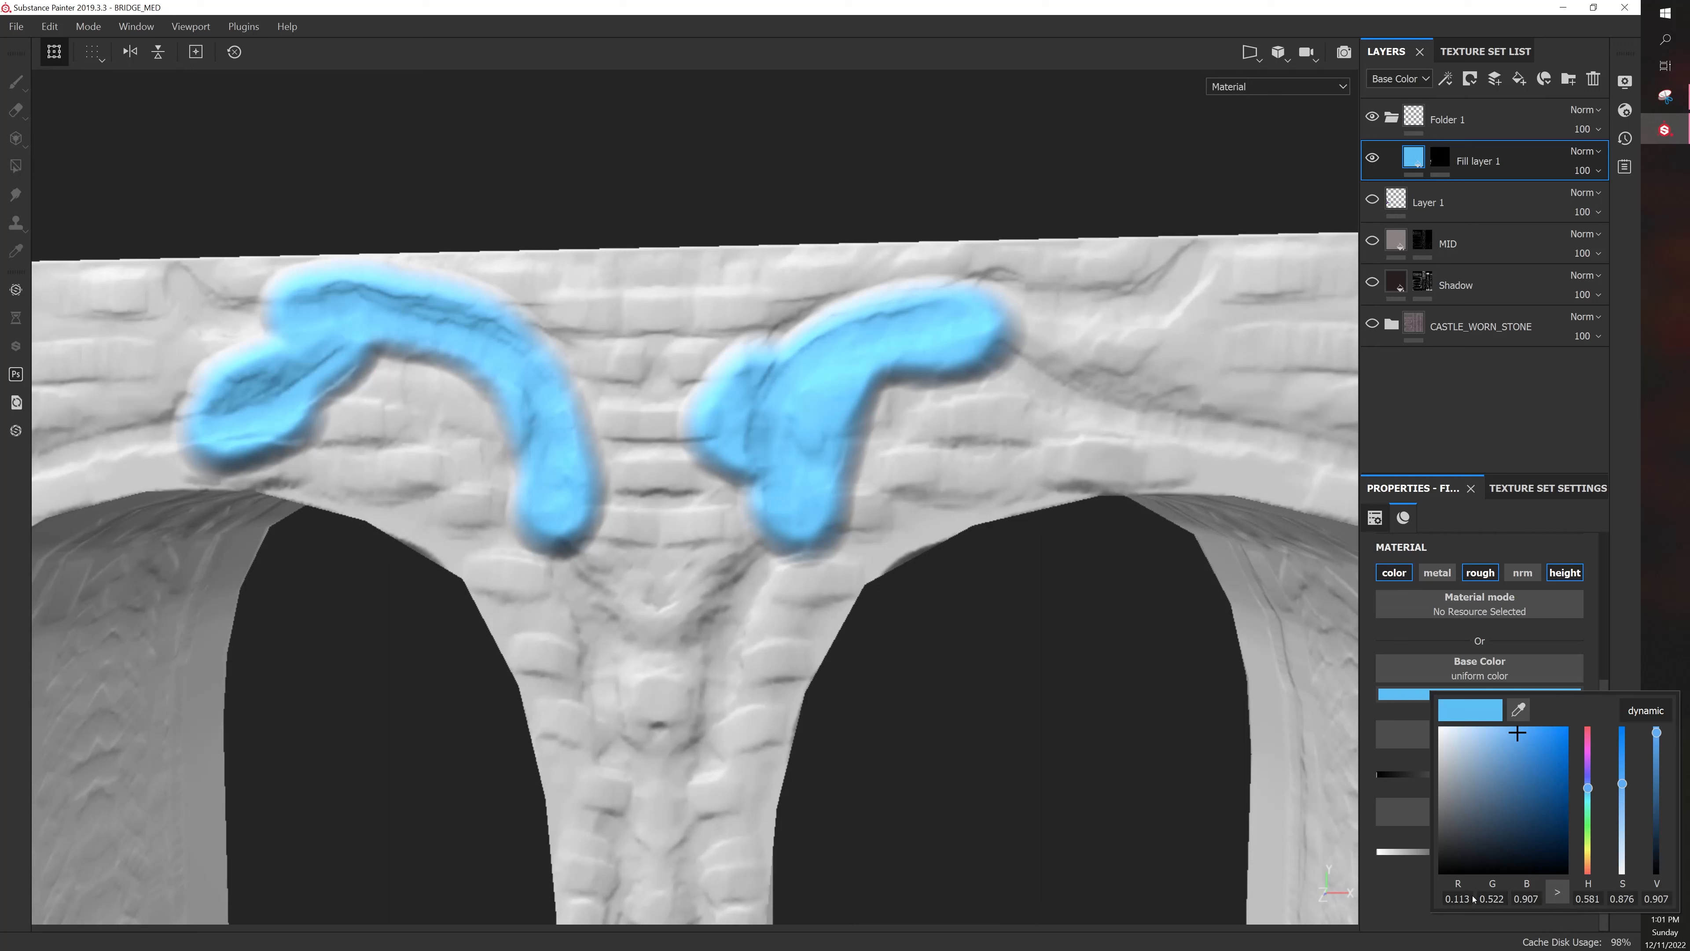
{"action": "left_click", "coordinate": [1405, 389]}
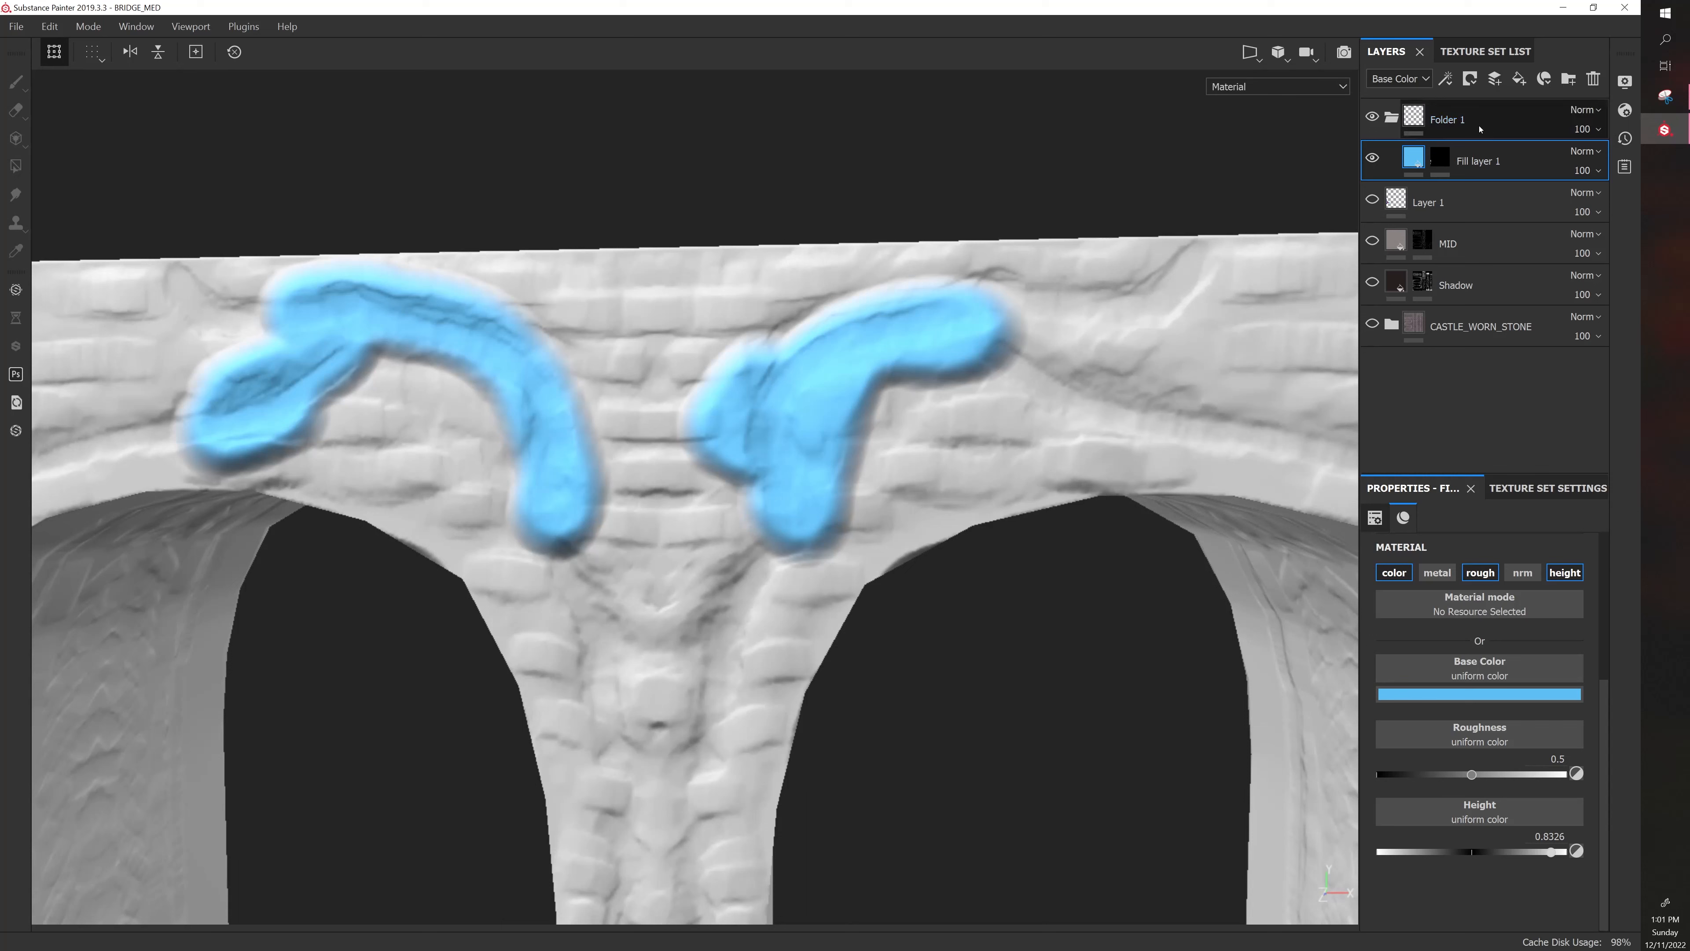
Create a smart material from the folder containing the fill layer
{"action": "left_click", "coordinate": [1443, 120]}
{"action": "right_click", "coordinate": [1444, 120]}
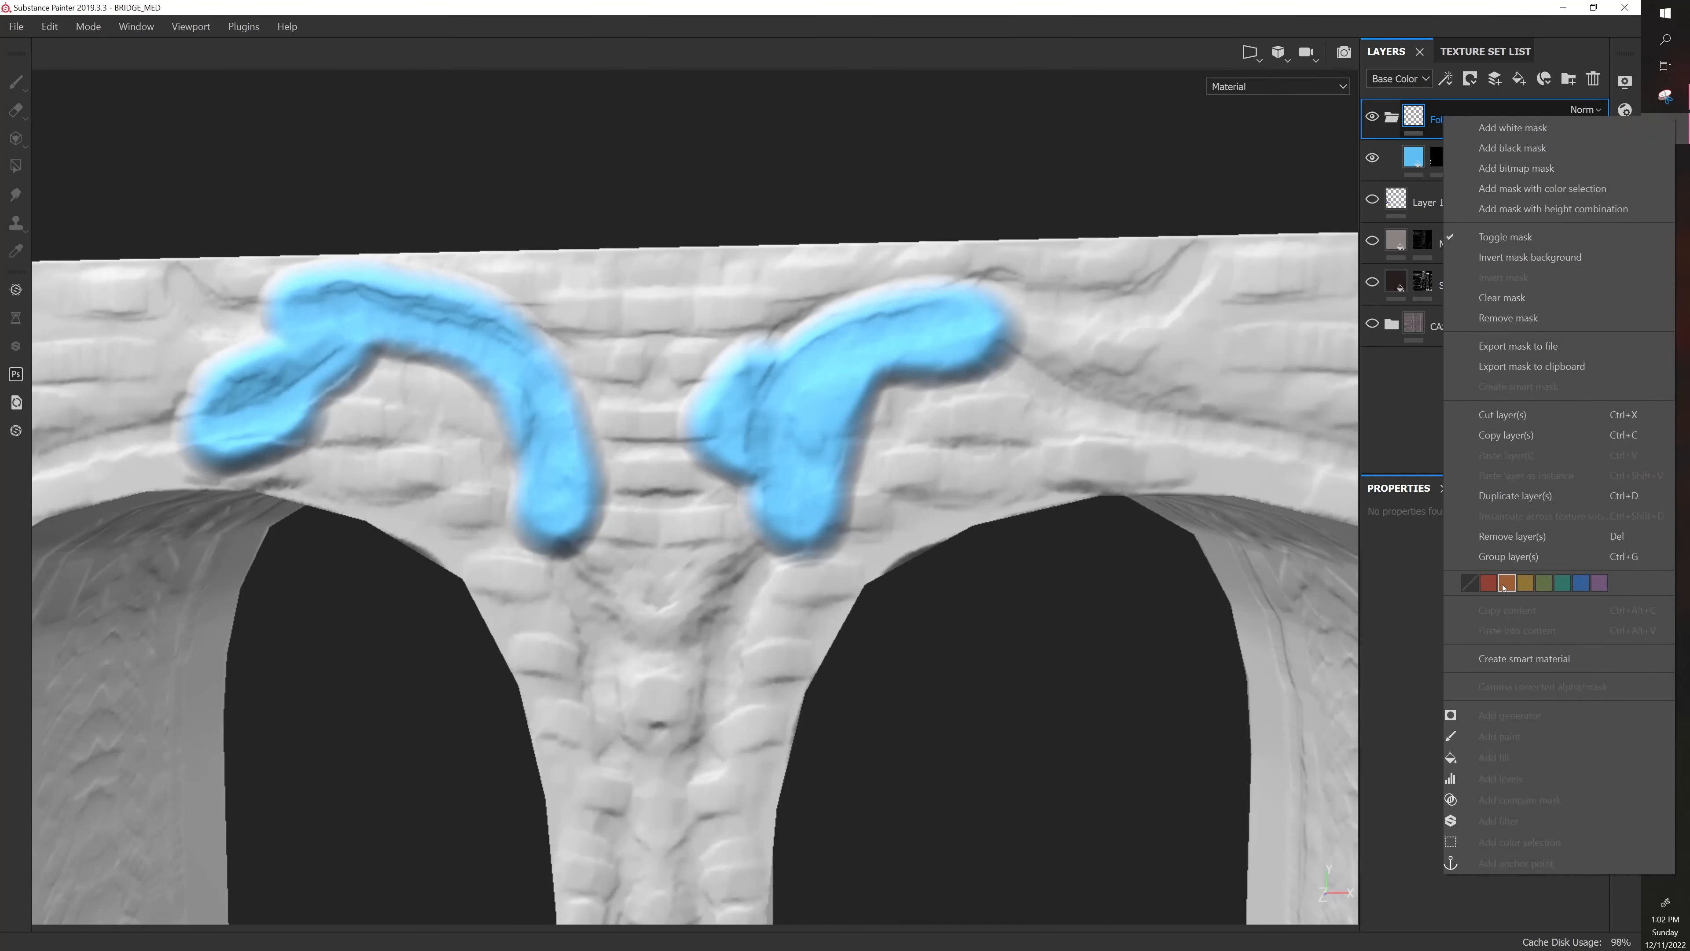
{"action": "left_click", "coordinate": [1519, 658]}
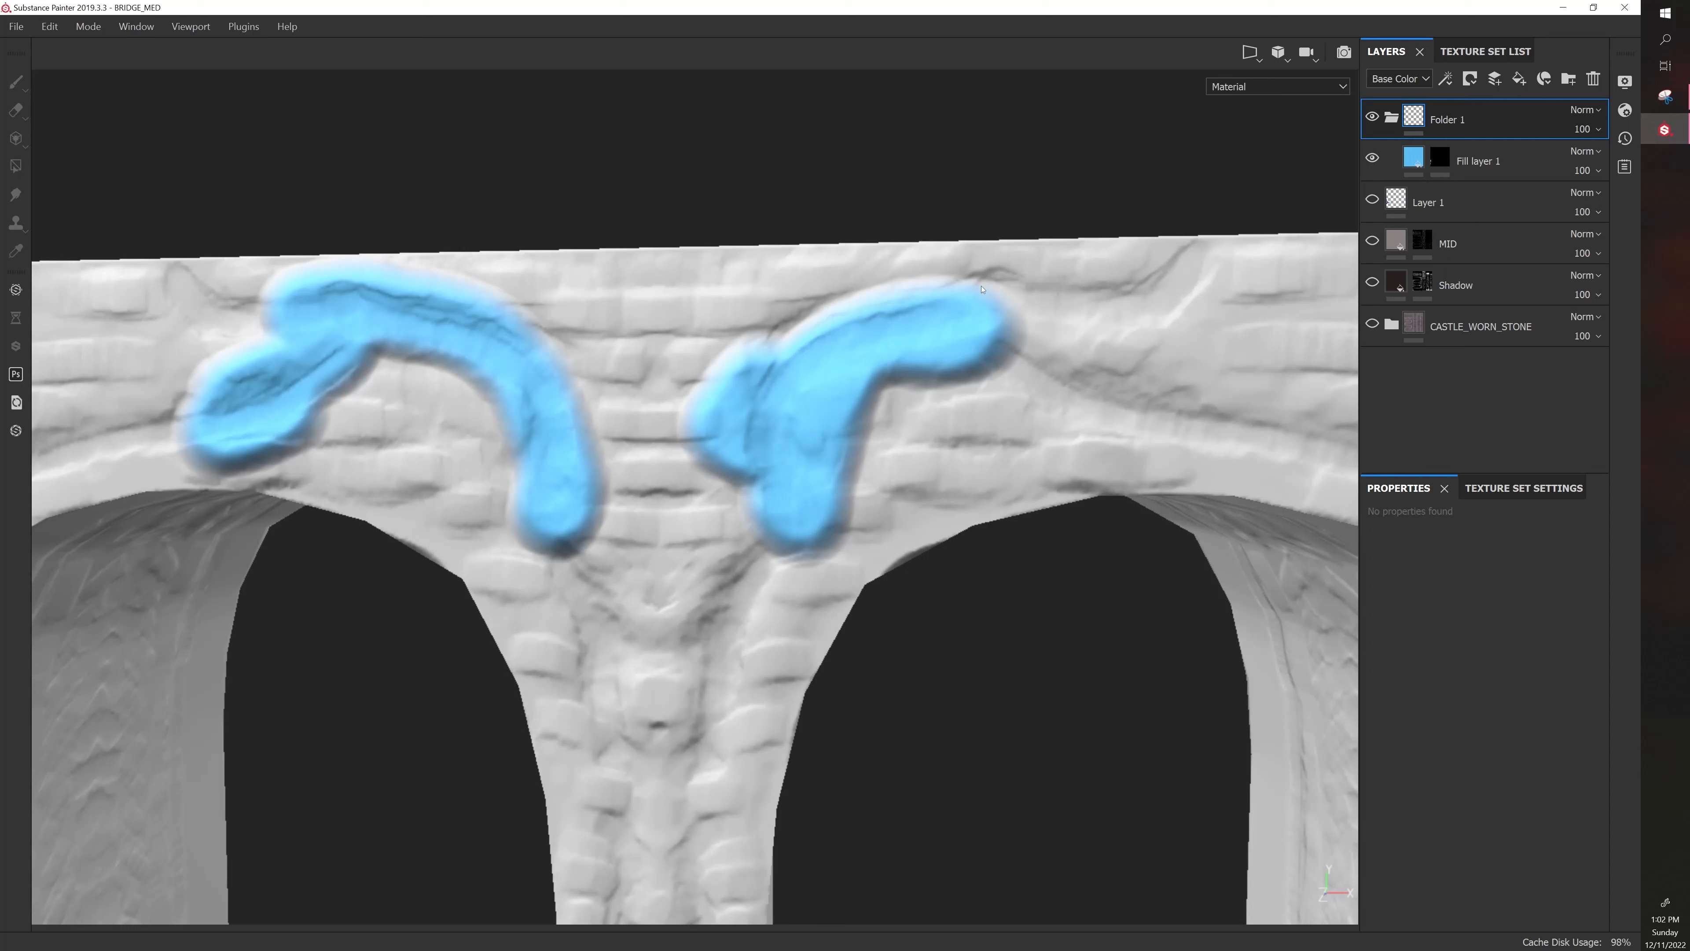
{"action": "left_click", "coordinate": [905, 188]}
Set the fill layer's height to -0.2186 and its base color to dark gray
{"action": "left_click", "coordinate": [1405, 178]}
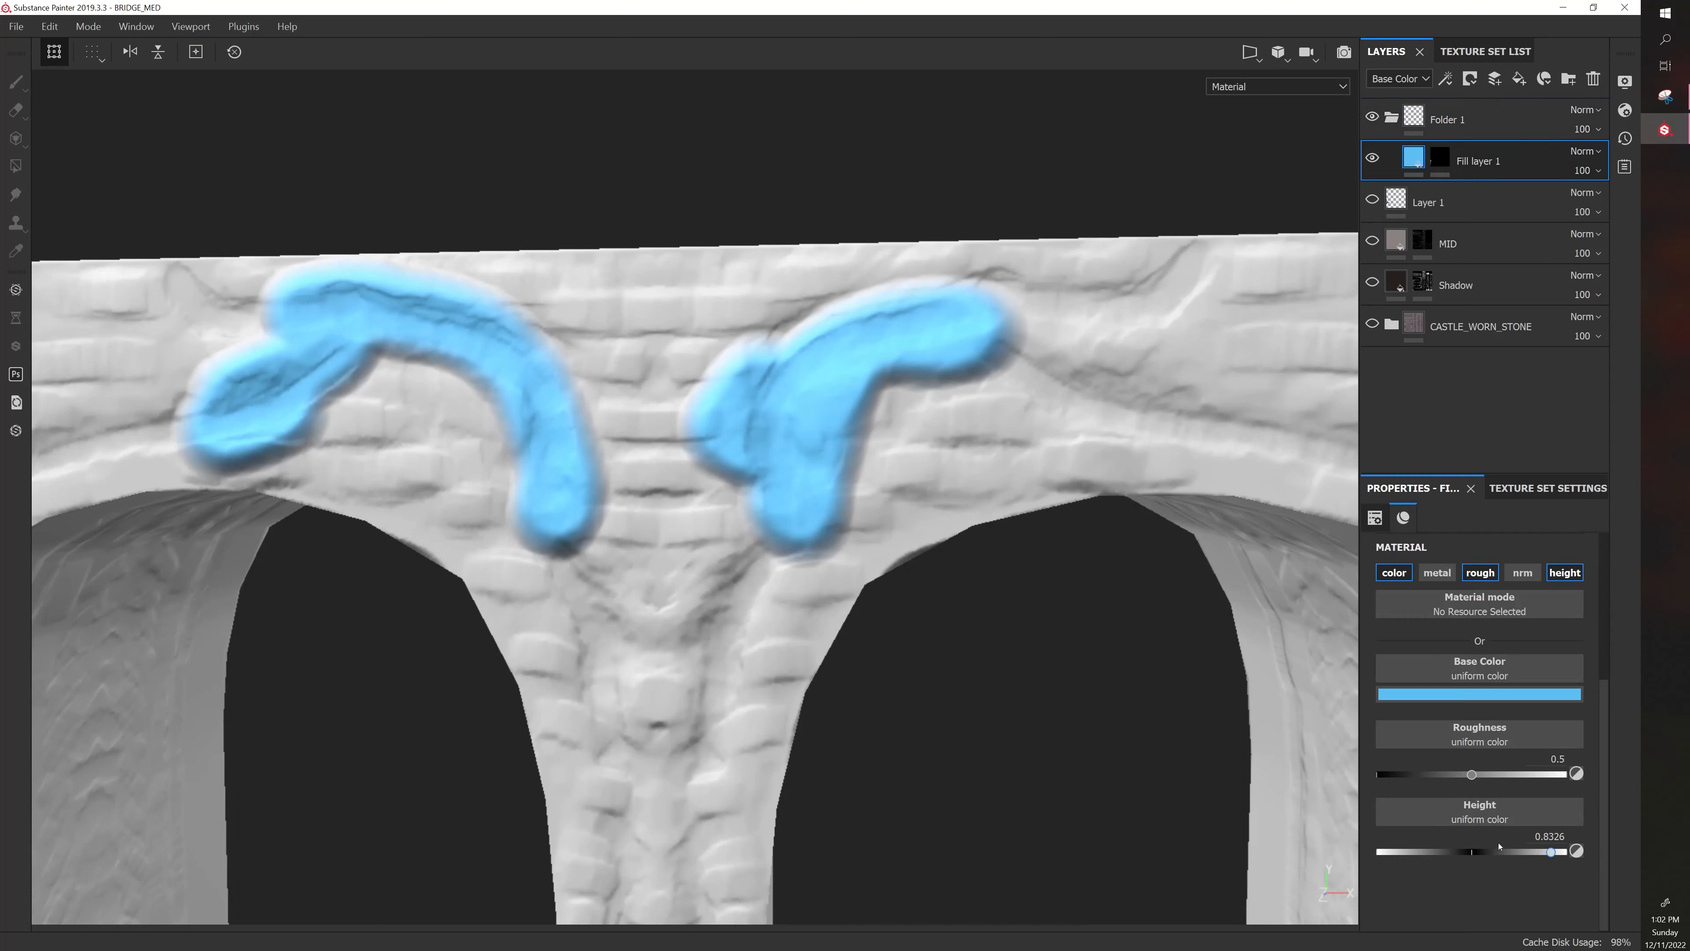
{"action": "left_click_drag", "start_coordinate": [1545, 855], "coordinate": [1452, 855]}
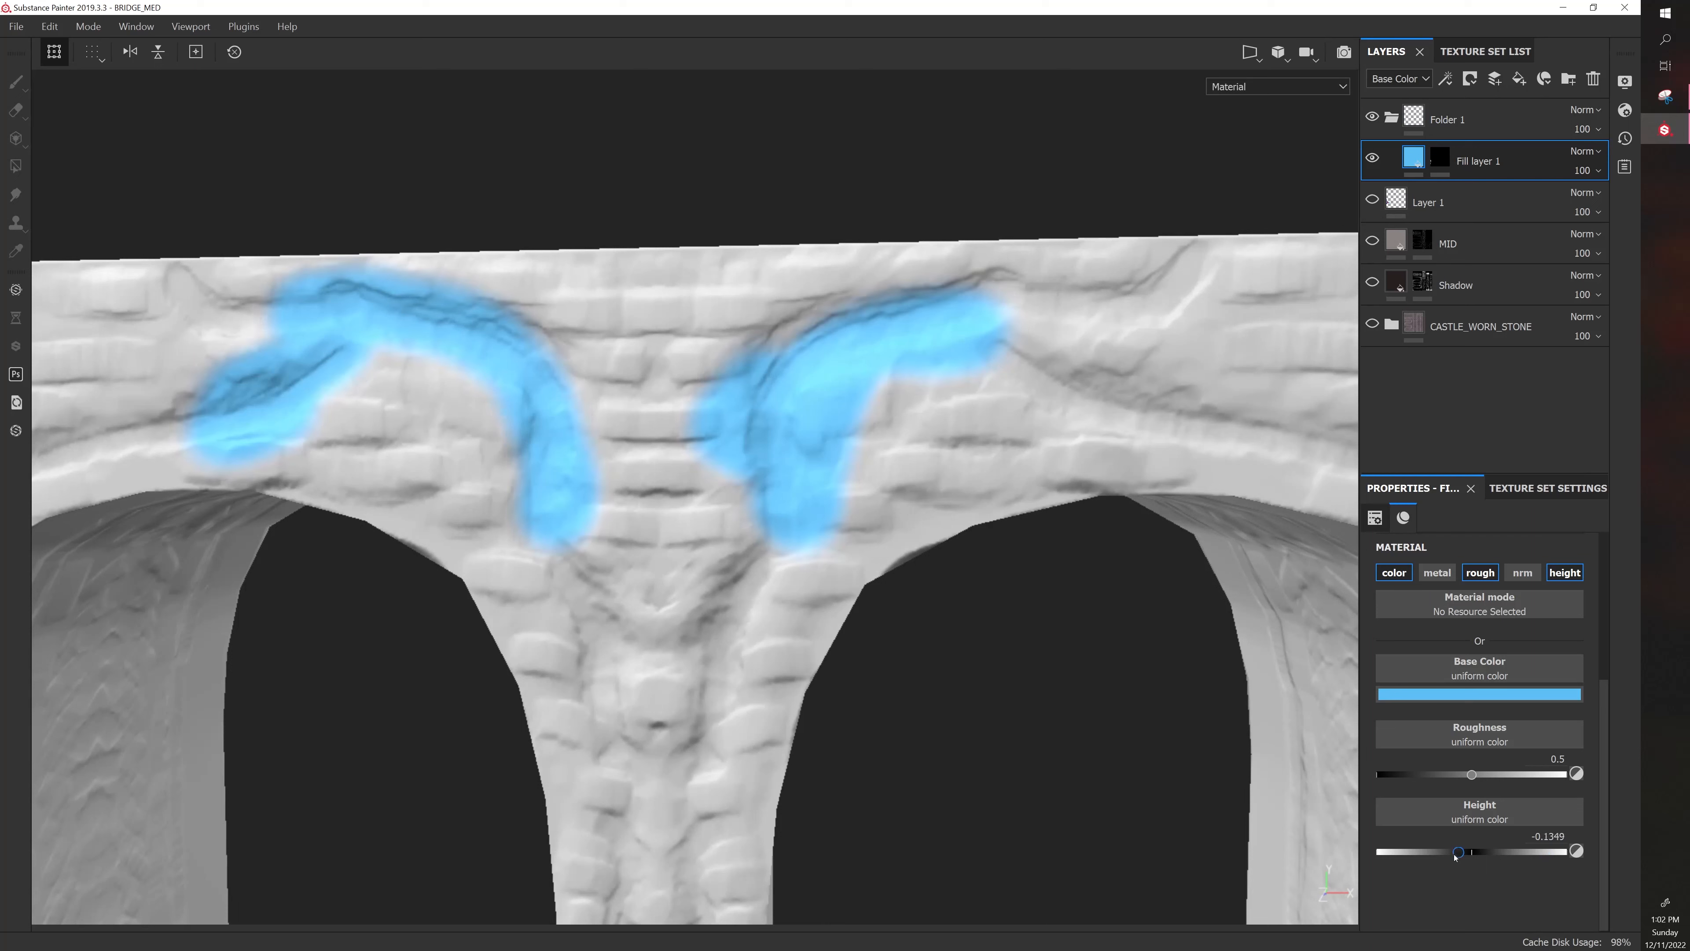
{"action": "left_click", "coordinate": [1466, 694]}
{"action": "left_click", "coordinate": [1459, 817]}
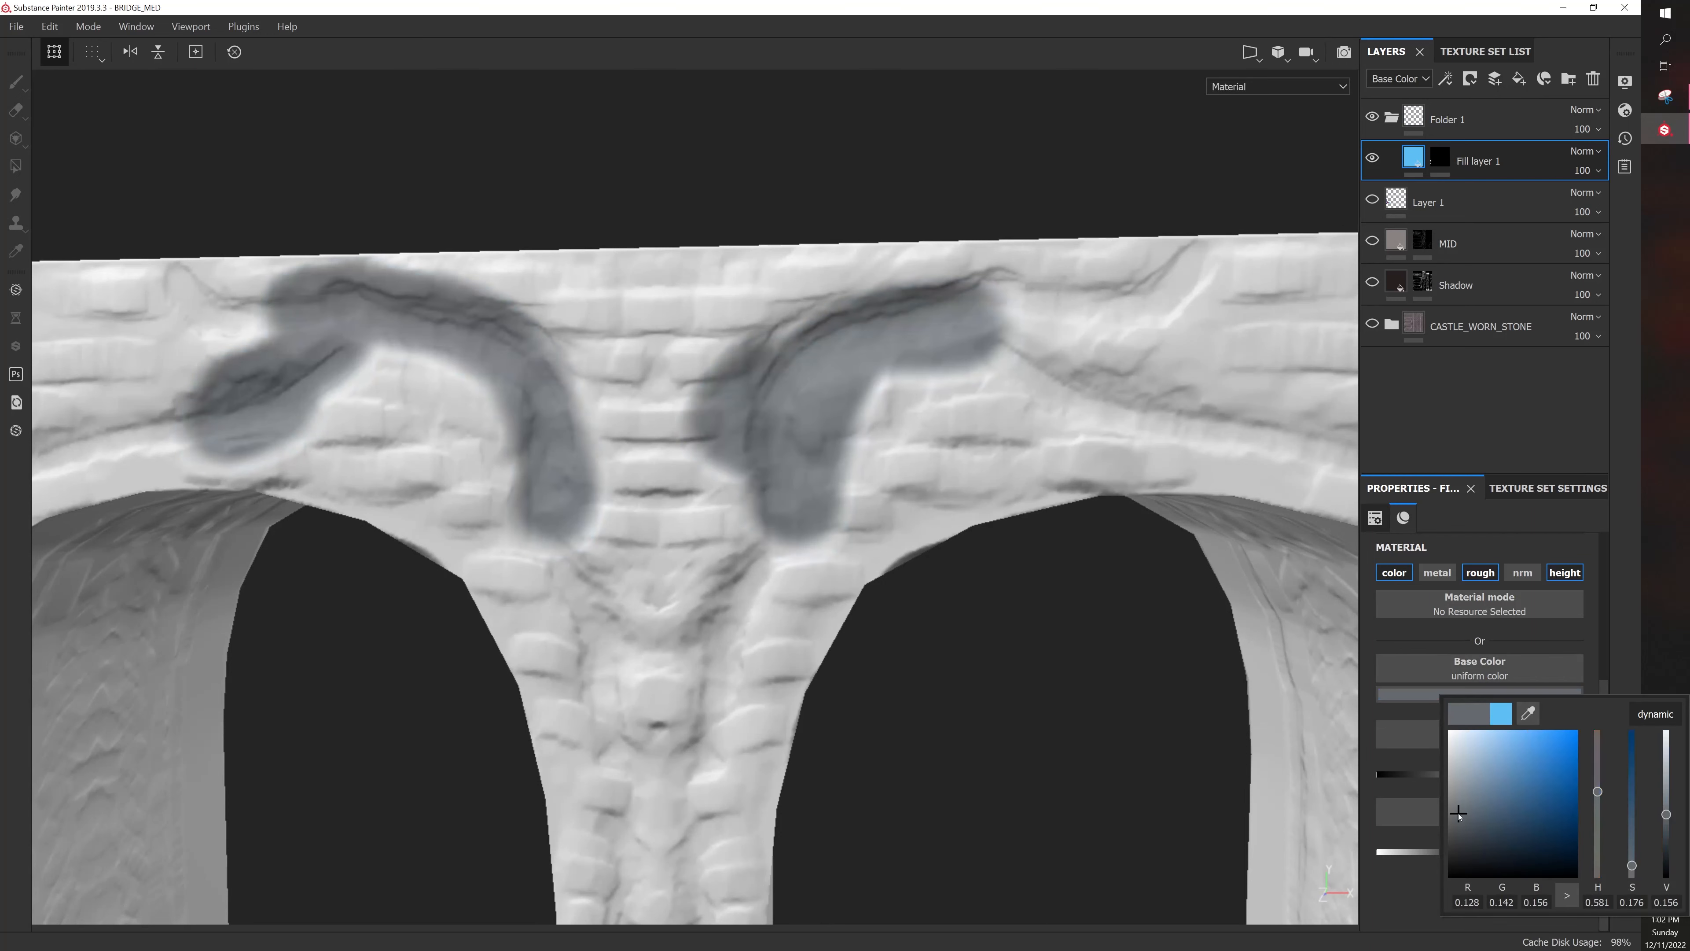
{"action": "left_click", "coordinate": [1062, 706]}
Paint narrow white strokes on the fill layer's mask down both sides of the pillar, adjusting the brush size up to 10.03
{"action": "left_click", "coordinate": [1440, 159]}
{"action": "middle_click_drag", "start_coordinate": [972, 256], "coordinate": [951, 257], "text": "alt"}
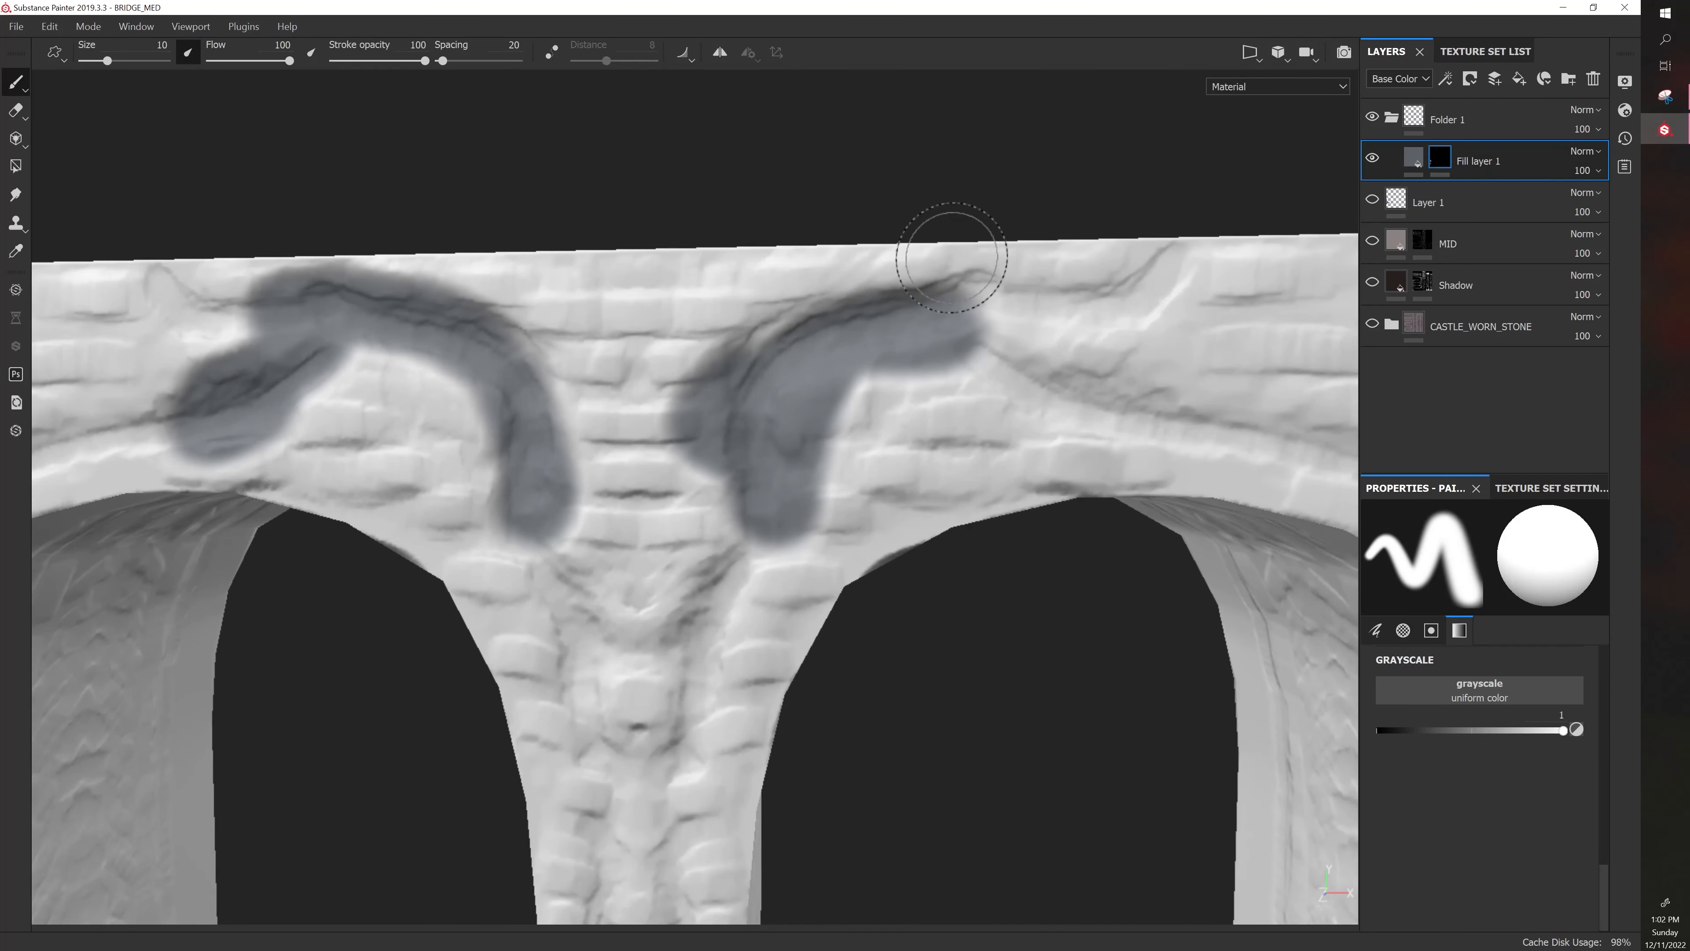
{"action": "key", "text": "bracketleft"}
{"action": "key", "text": "bracketleft"}
{"action": "key", "text": "bracketleft"}
{"action": "key", "text": "bracketleft"}
{"action": "key", "text": "bracketleft"}
{"action": "key", "text": "bracketleft"}
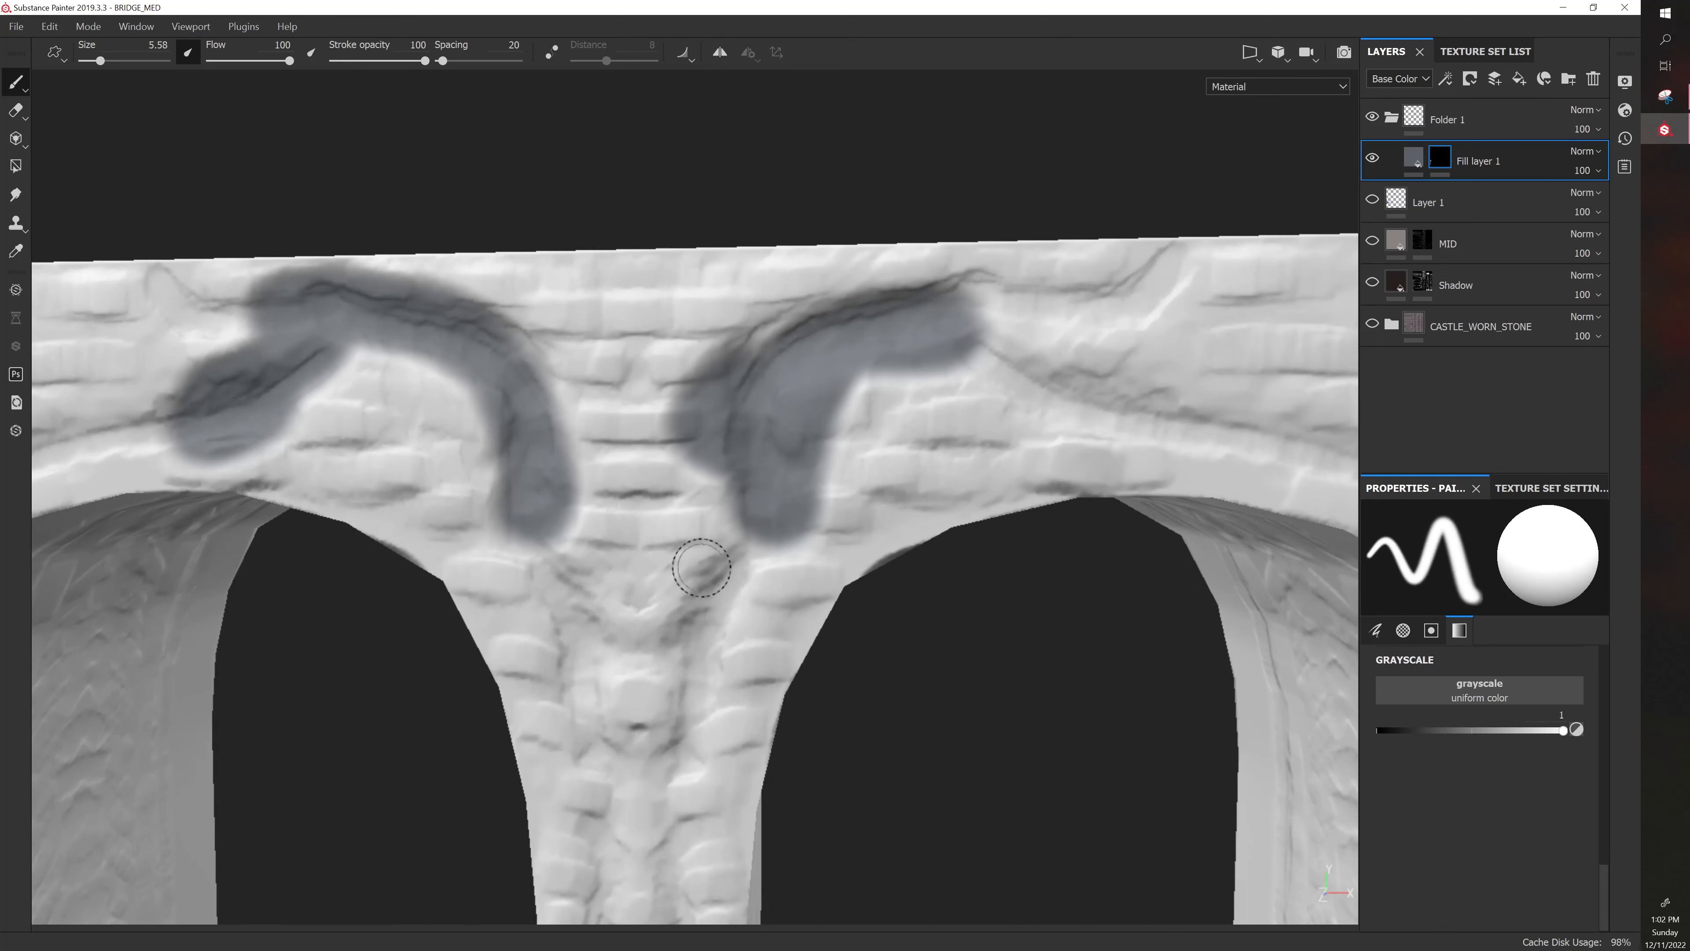
{"action": "key", "text": "bracketright"}
{"action": "key", "text": "bracketright"}
{"action": "key", "text": "bracketright"}
{"action": "mouse_move", "coordinate": [768, 562]}
{"action": "left_mouse_down"}
{"action": "mouse_move", "coordinate": [706, 585]}
{"action": "mouse_move", "coordinate": [731, 713]}
{"action": "left_mouse_up"}
{"action": "key", "text": "bracketright"}
{"action": "key", "text": "bracketright"}
{"action": "key", "text": "bracketright"}
{"action": "left_click_drag", "start_coordinate": [547, 584], "coordinate": [588, 703]}
{"action": "left_click_drag", "start_coordinate": [704, 729], "coordinate": [706, 791]}
Dab three small white spots on the fill layer's mask on the wall above the right arch
{"action": "middle_click_drag", "start_coordinate": [854, 740], "coordinate": [754, 709], "text": "alt"}
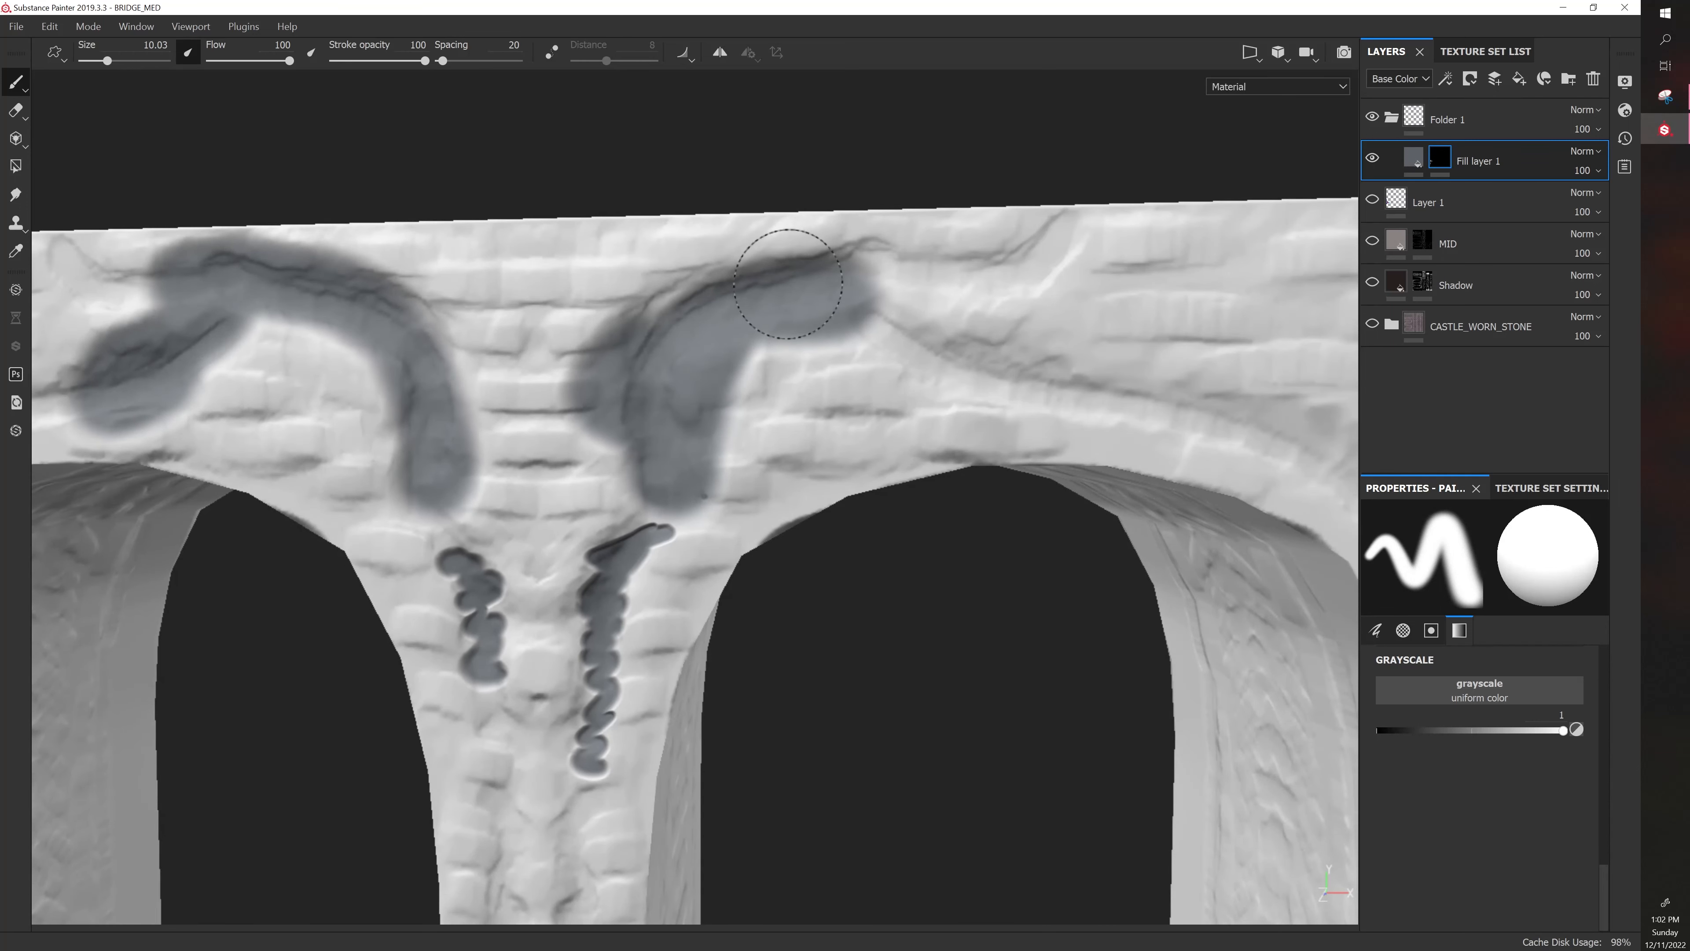
{"action": "left_click", "coordinate": [996, 268]}
{"action": "left_click", "coordinate": [1031, 247]}
{"action": "left_click", "coordinate": [990, 368]}
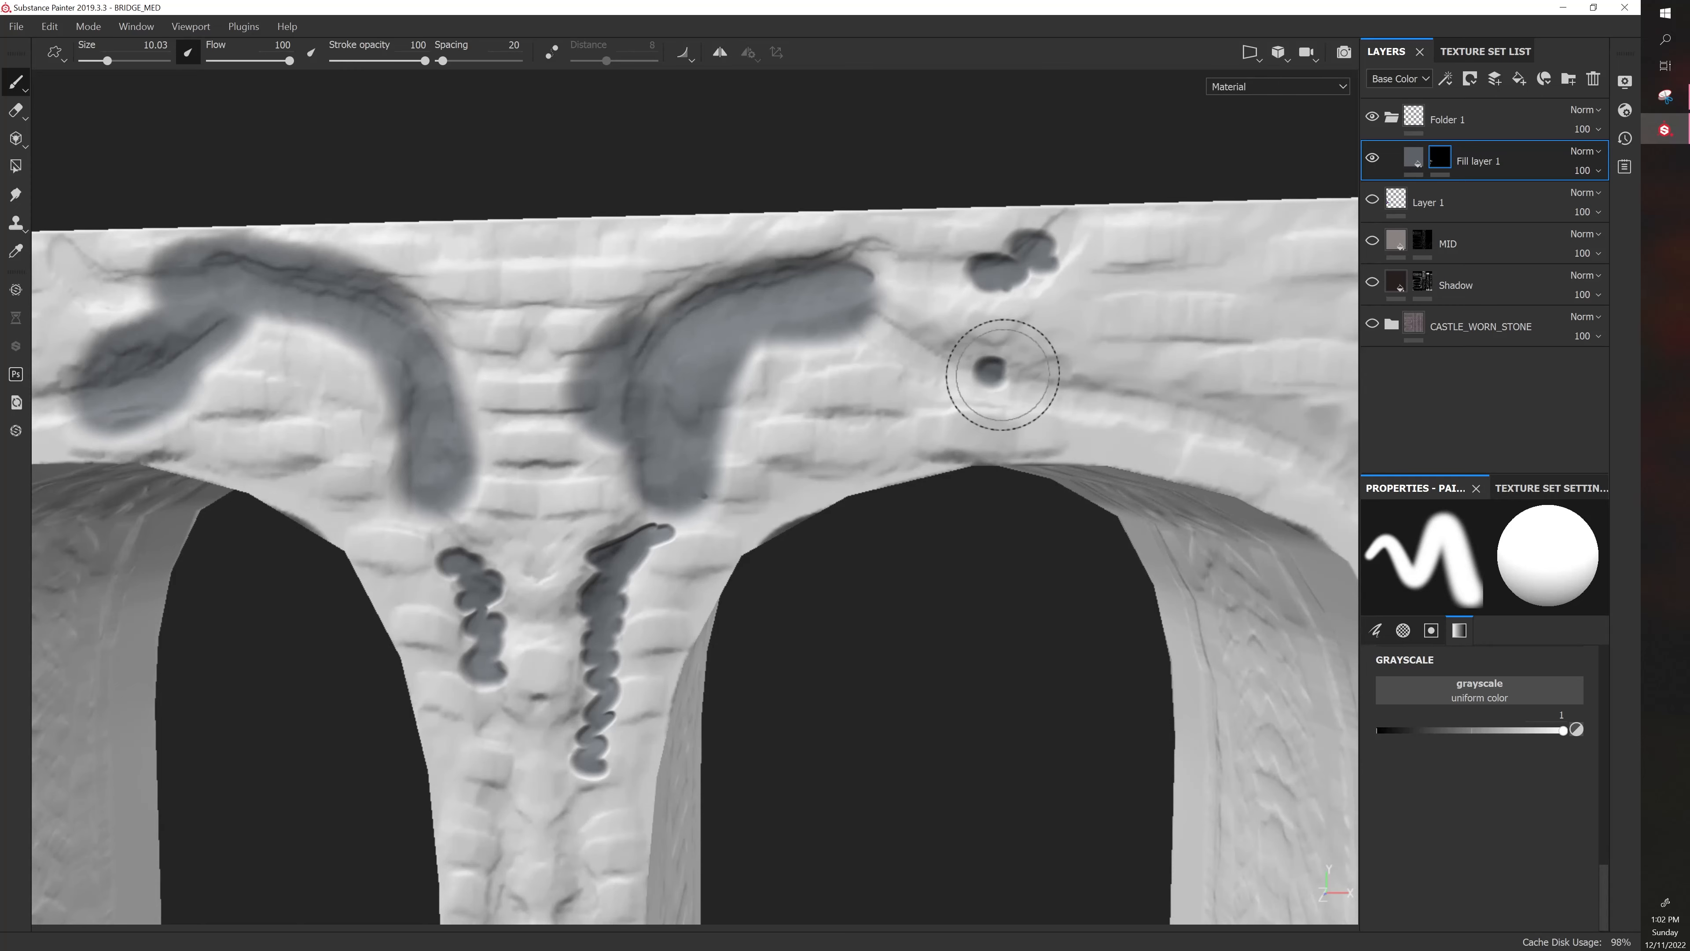
Choose the "Artistic Hea..." brush preset with pen pressure controlling its size and a flow of 21
{"action": "left_click_drag", "start_coordinate": [0, 332], "coordinate": [1318, 259]}
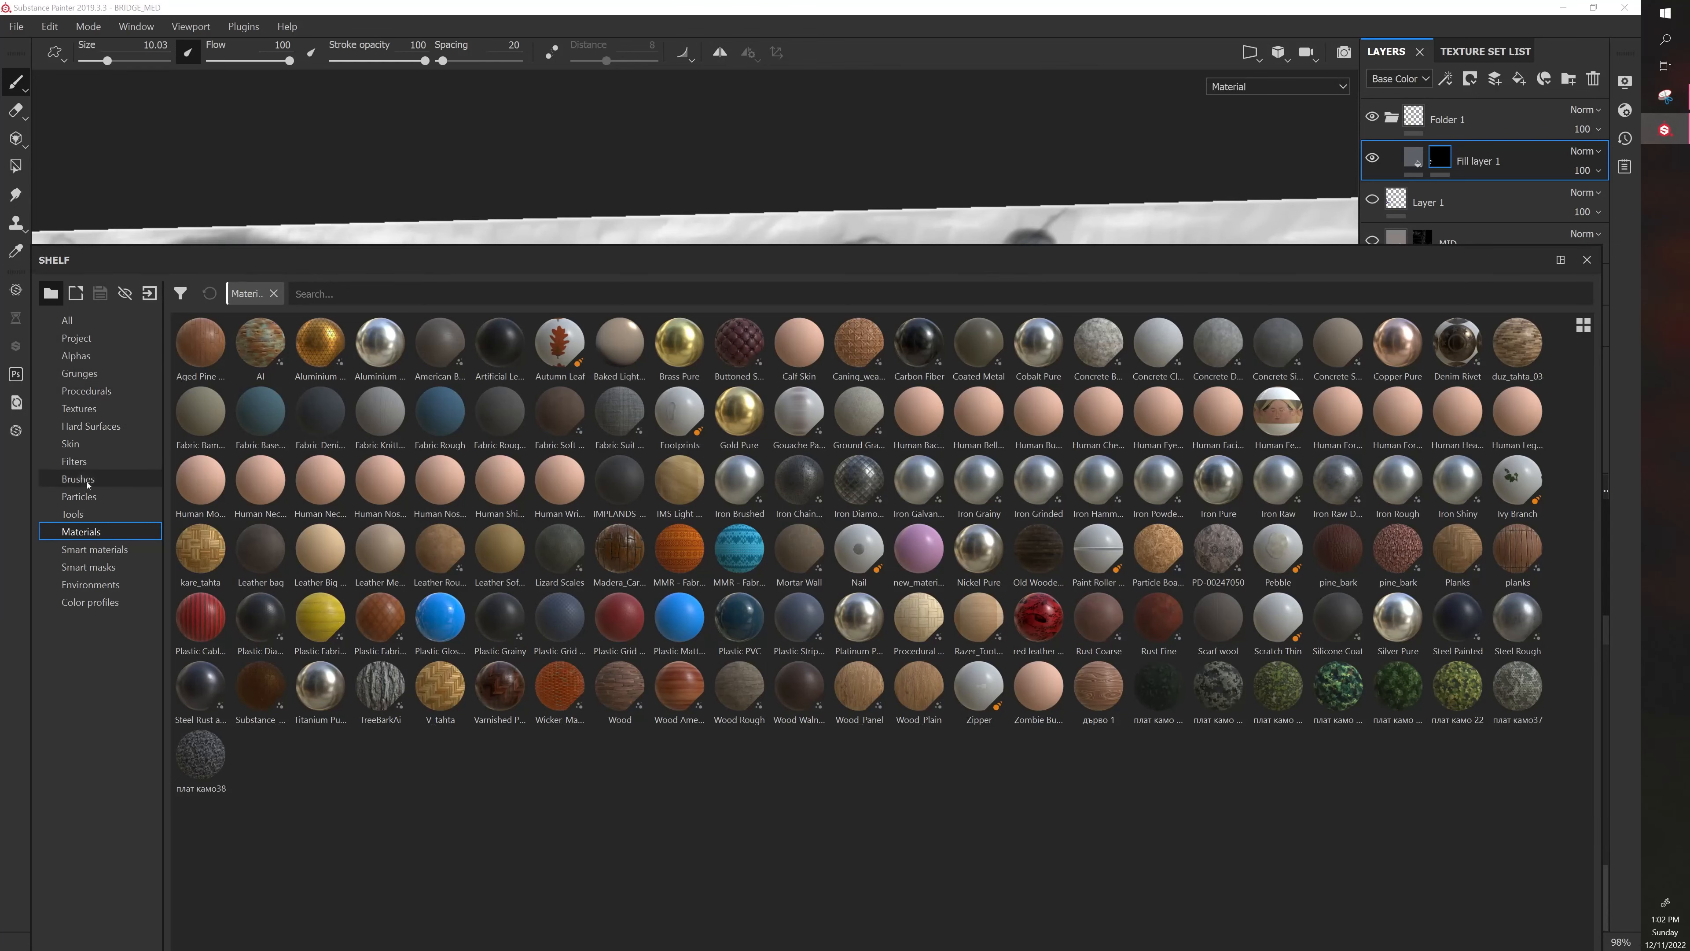
{"action": "left_click", "coordinate": [79, 496]}
{"action": "left_click", "coordinate": [78, 479]}
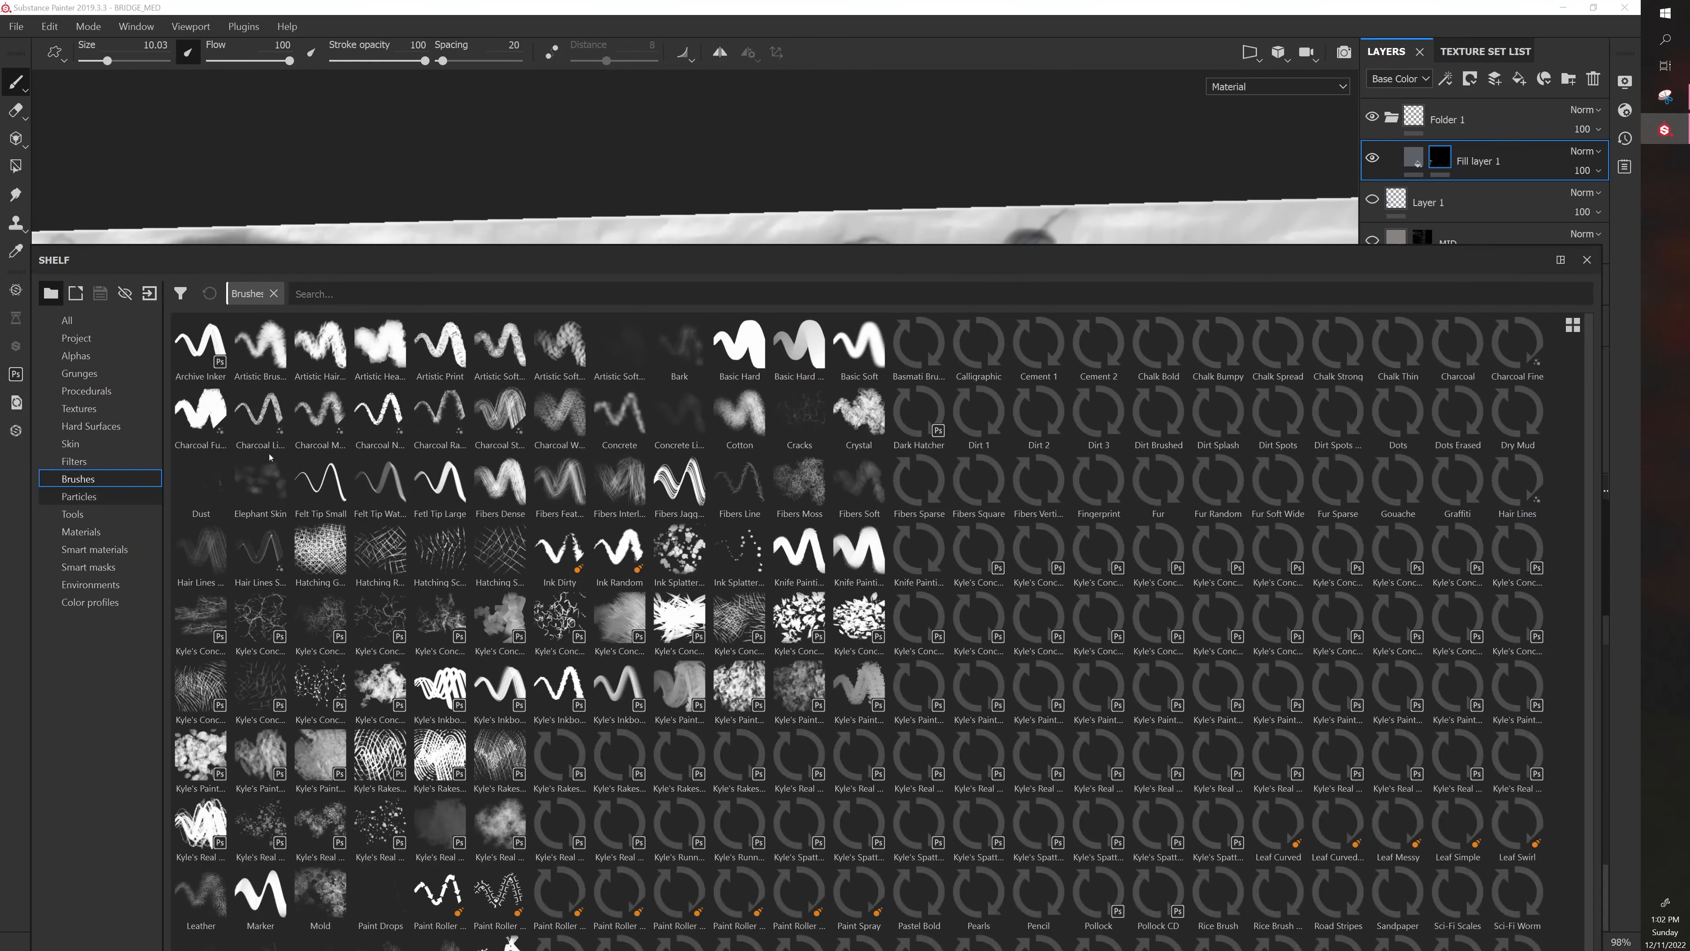
{"action": "left_click", "coordinate": [379, 346]}
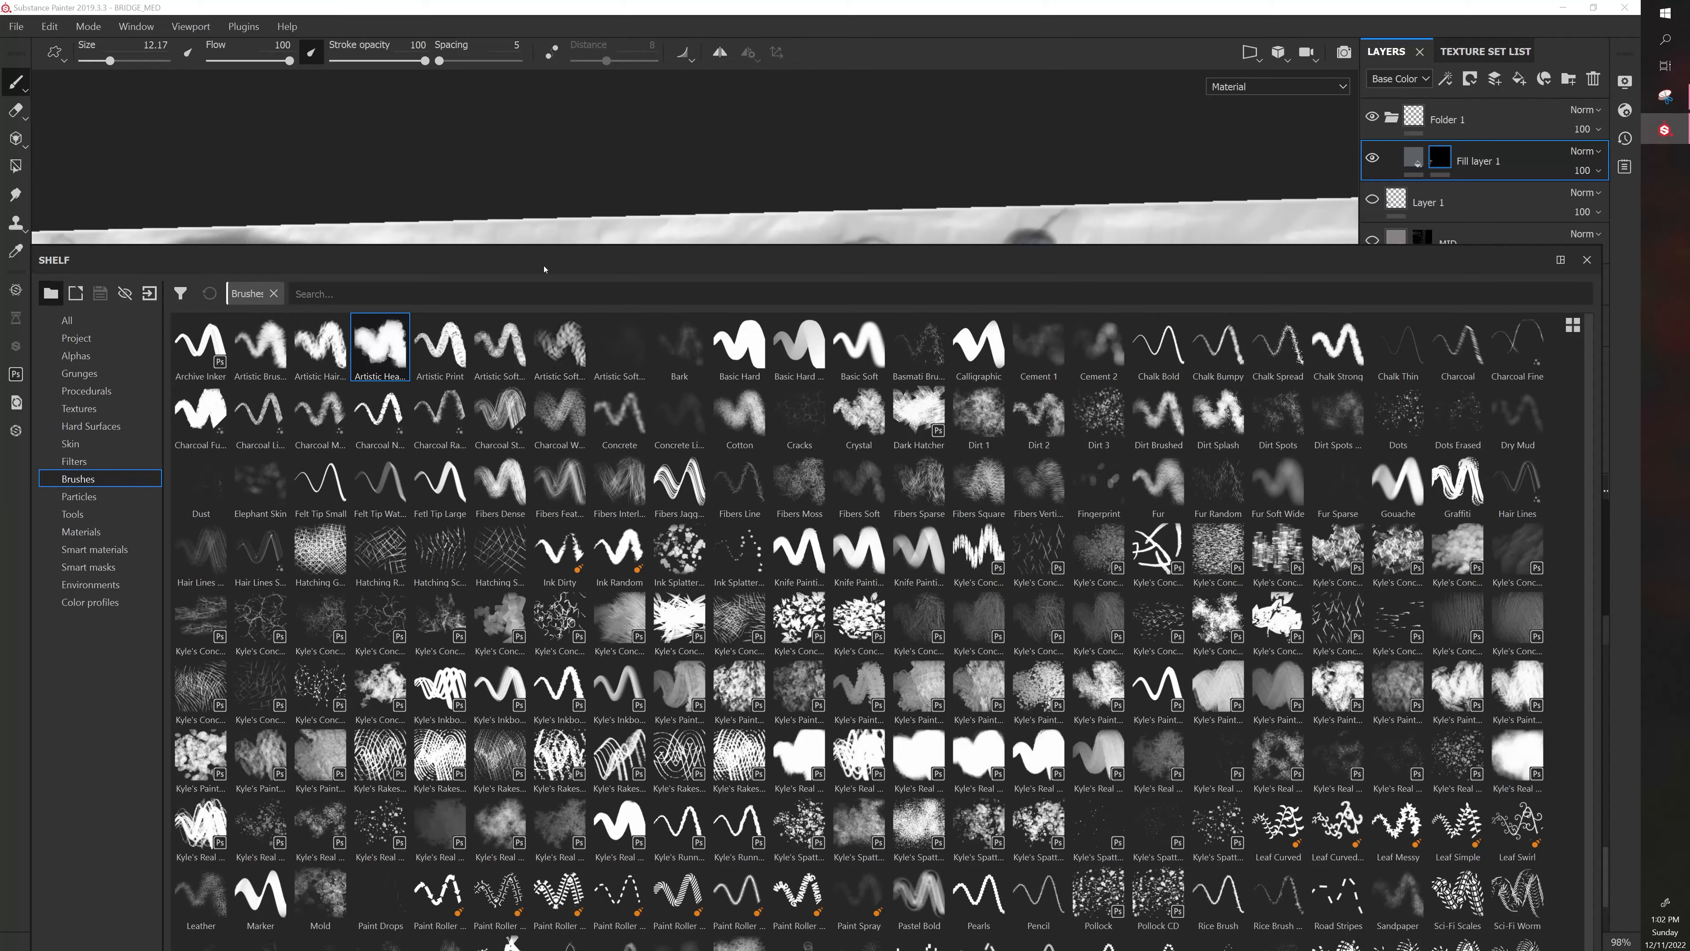
{"action": "left_click", "coordinate": [530, 194]}
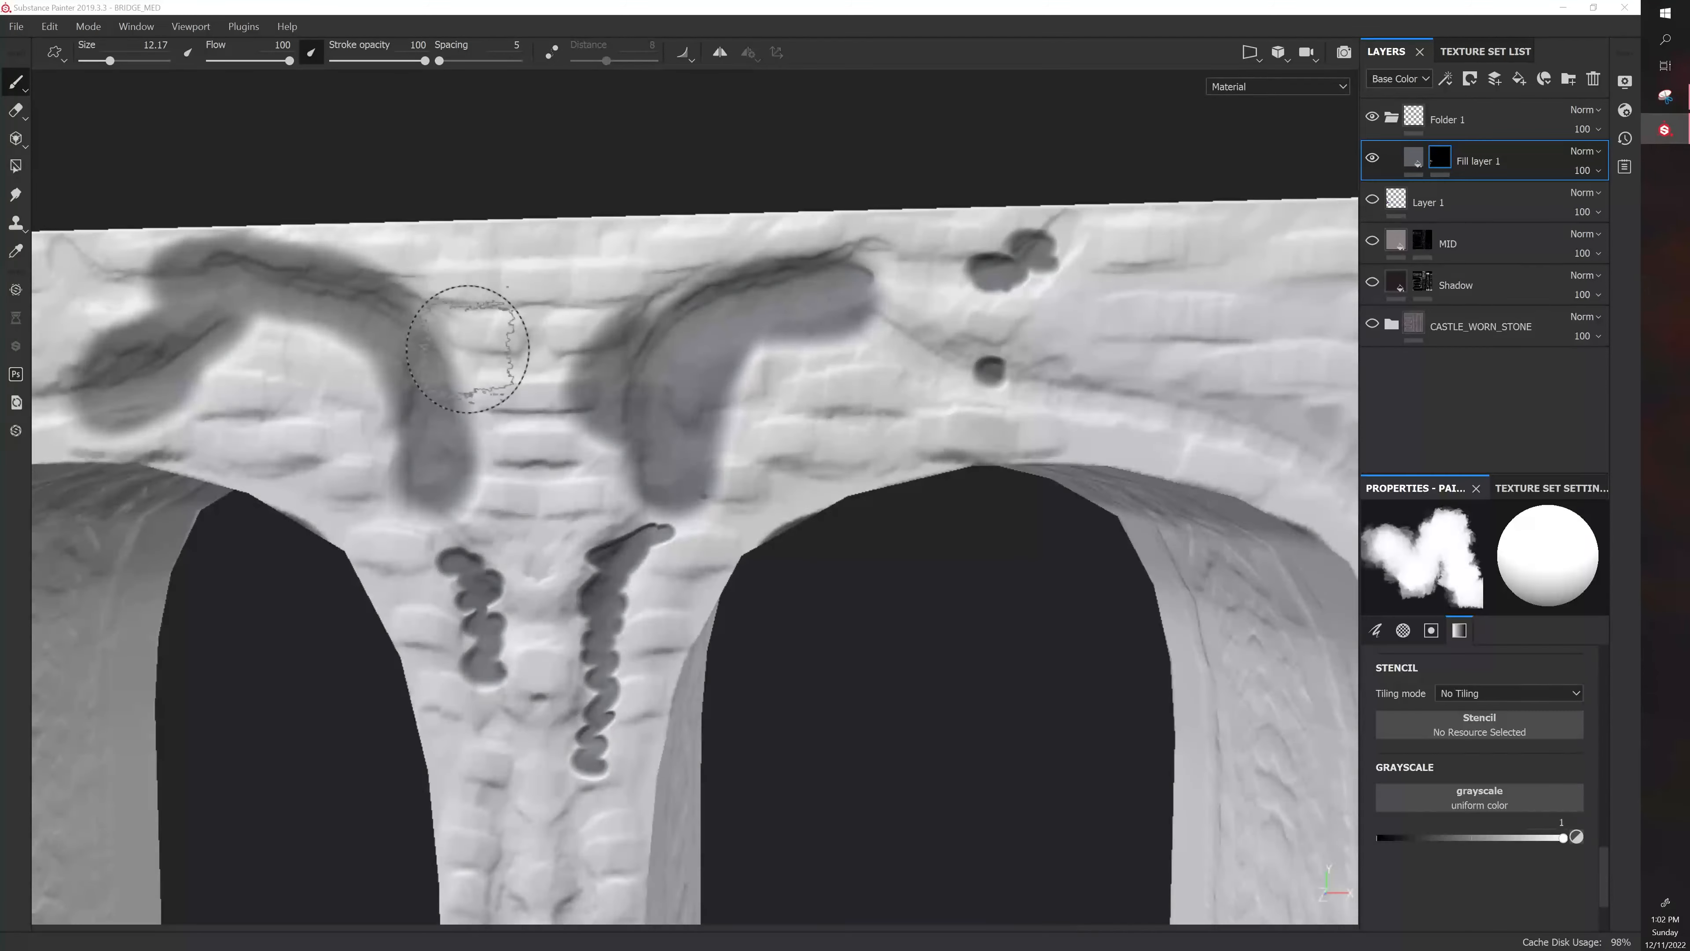
{"action": "left_click", "coordinate": [186, 55]}
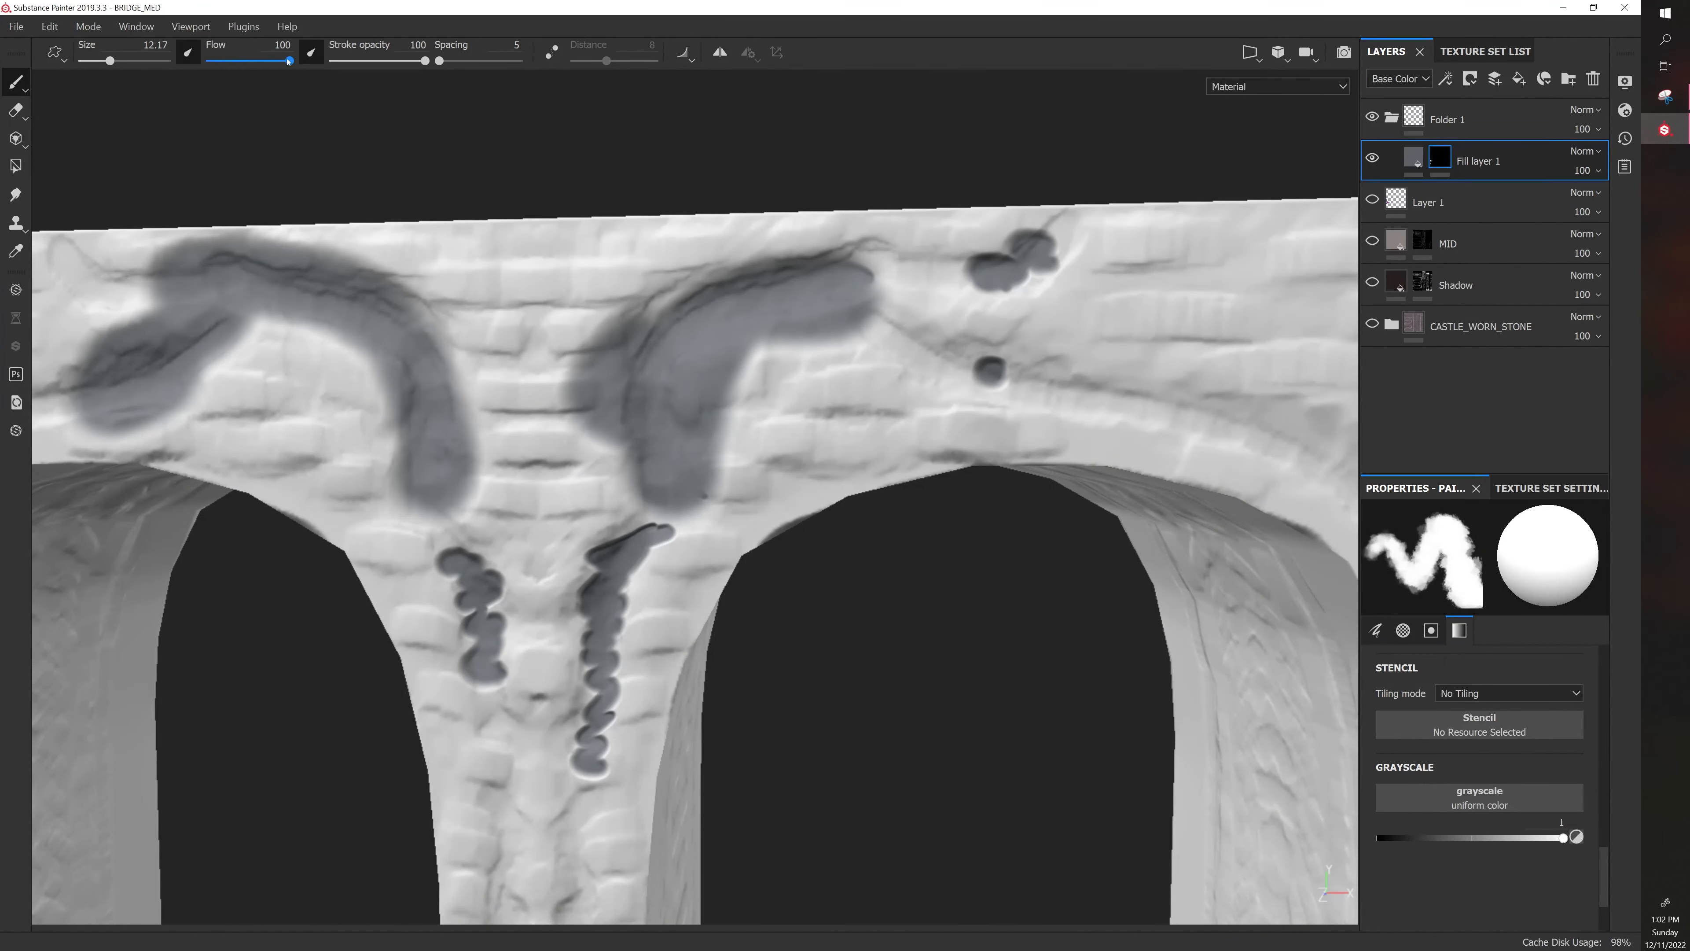
{"action": "left_click_drag", "start_coordinate": [289, 60], "coordinate": [226, 61]}
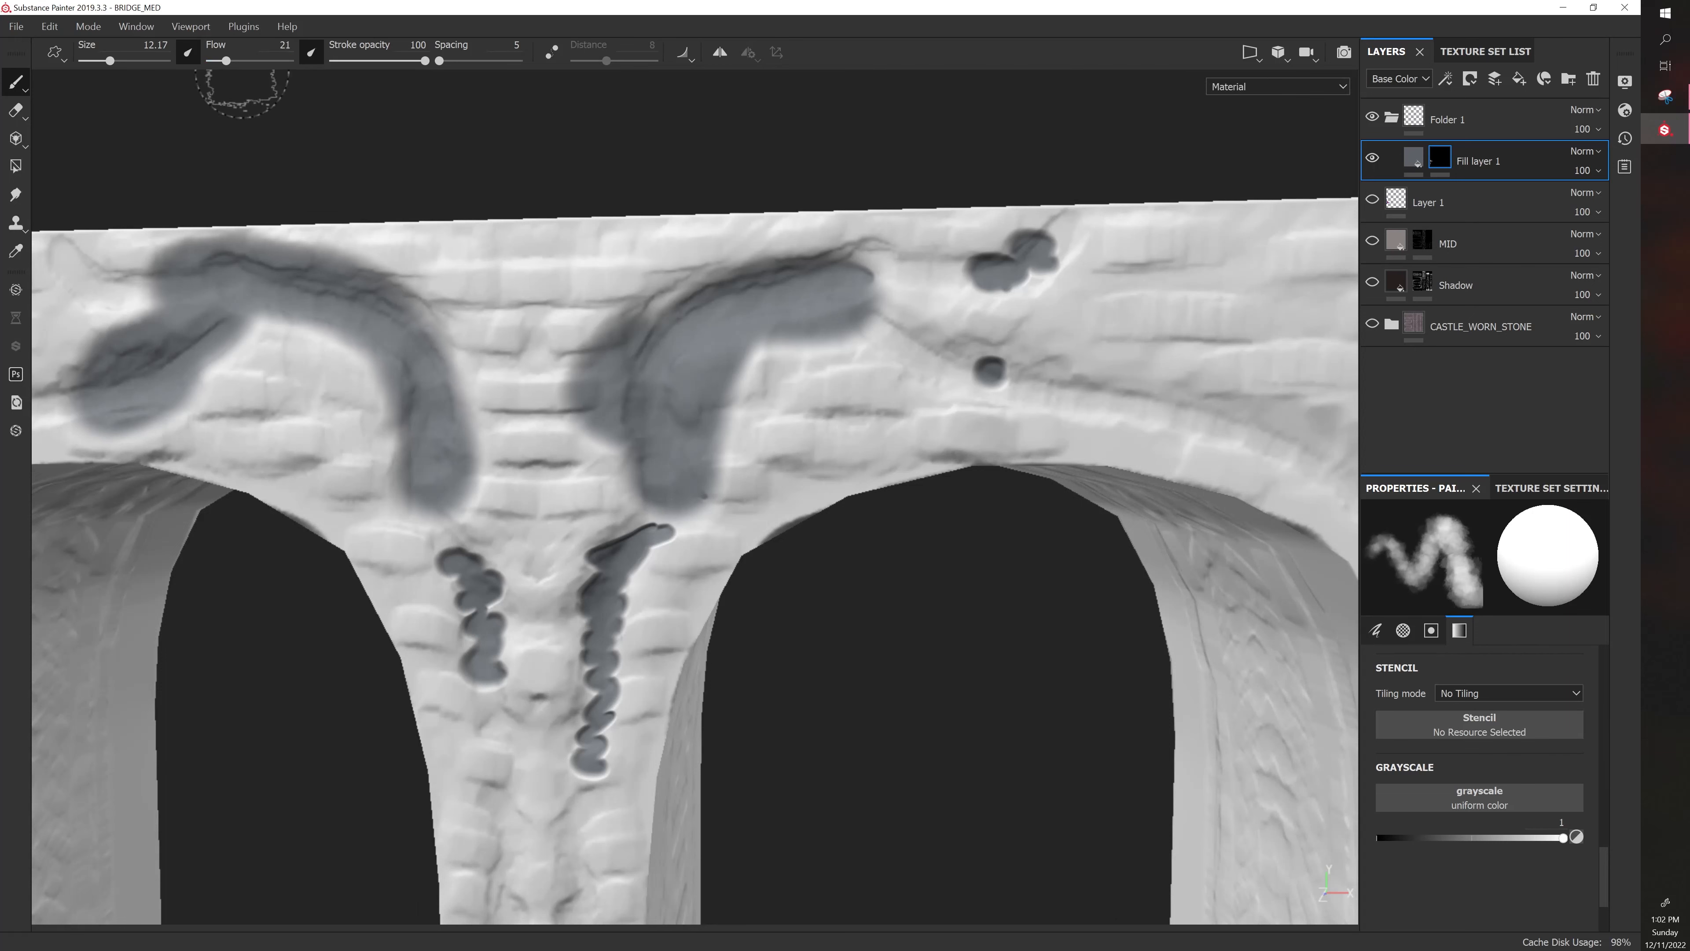
Clear the fill layer's mask and repaint it with textured strokes along the crevices on both sides of the pillar's top
{"action": "scroll", "coordinate": [618, 500], "scroll_direction": "down", "scroll_amount": 2}
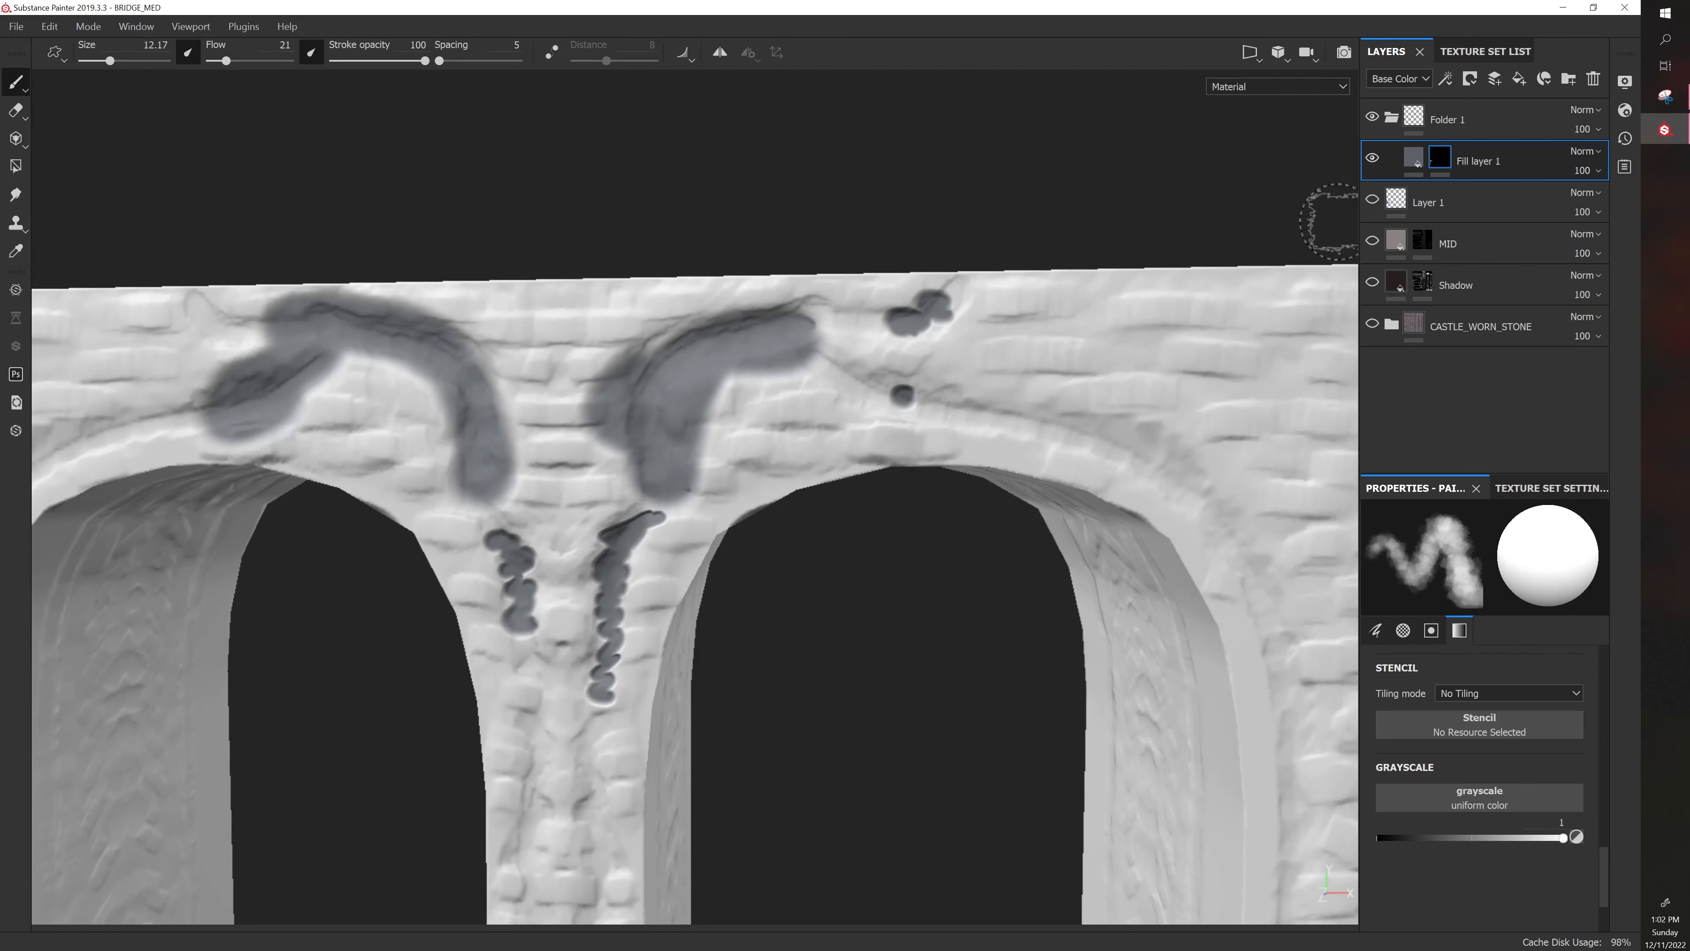
{"action": "left_click_drag", "start_coordinate": [680, 551], "coordinate": [509, 554], "text": "alt"}
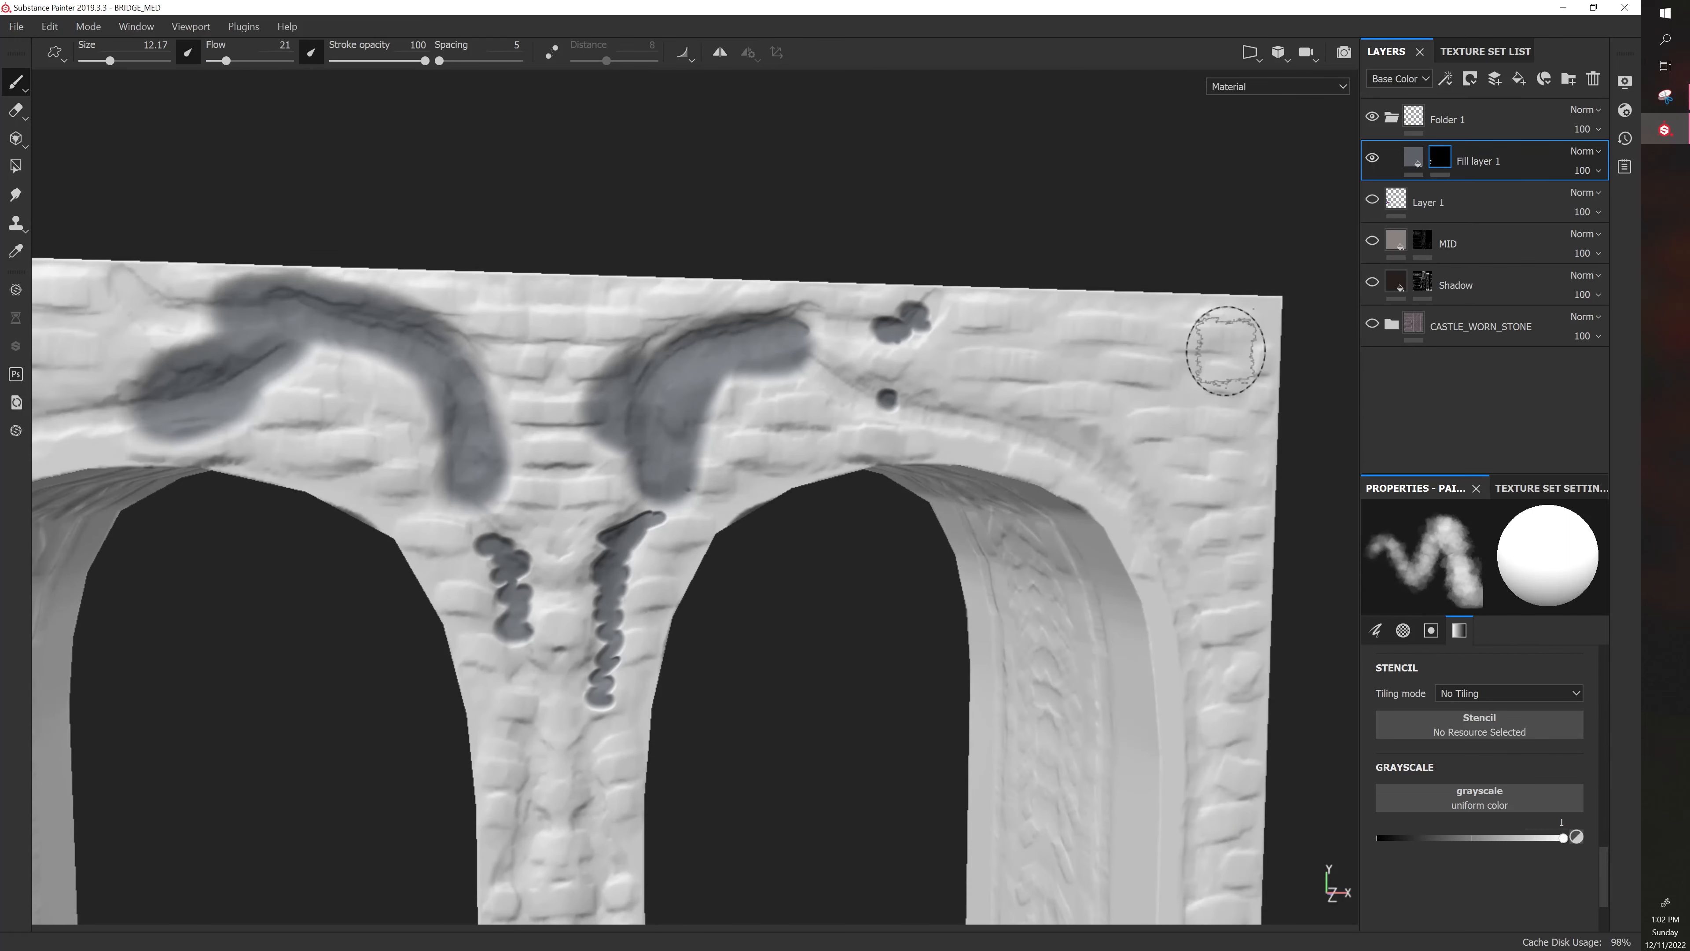
{"action": "right_click", "coordinate": [1448, 156]}
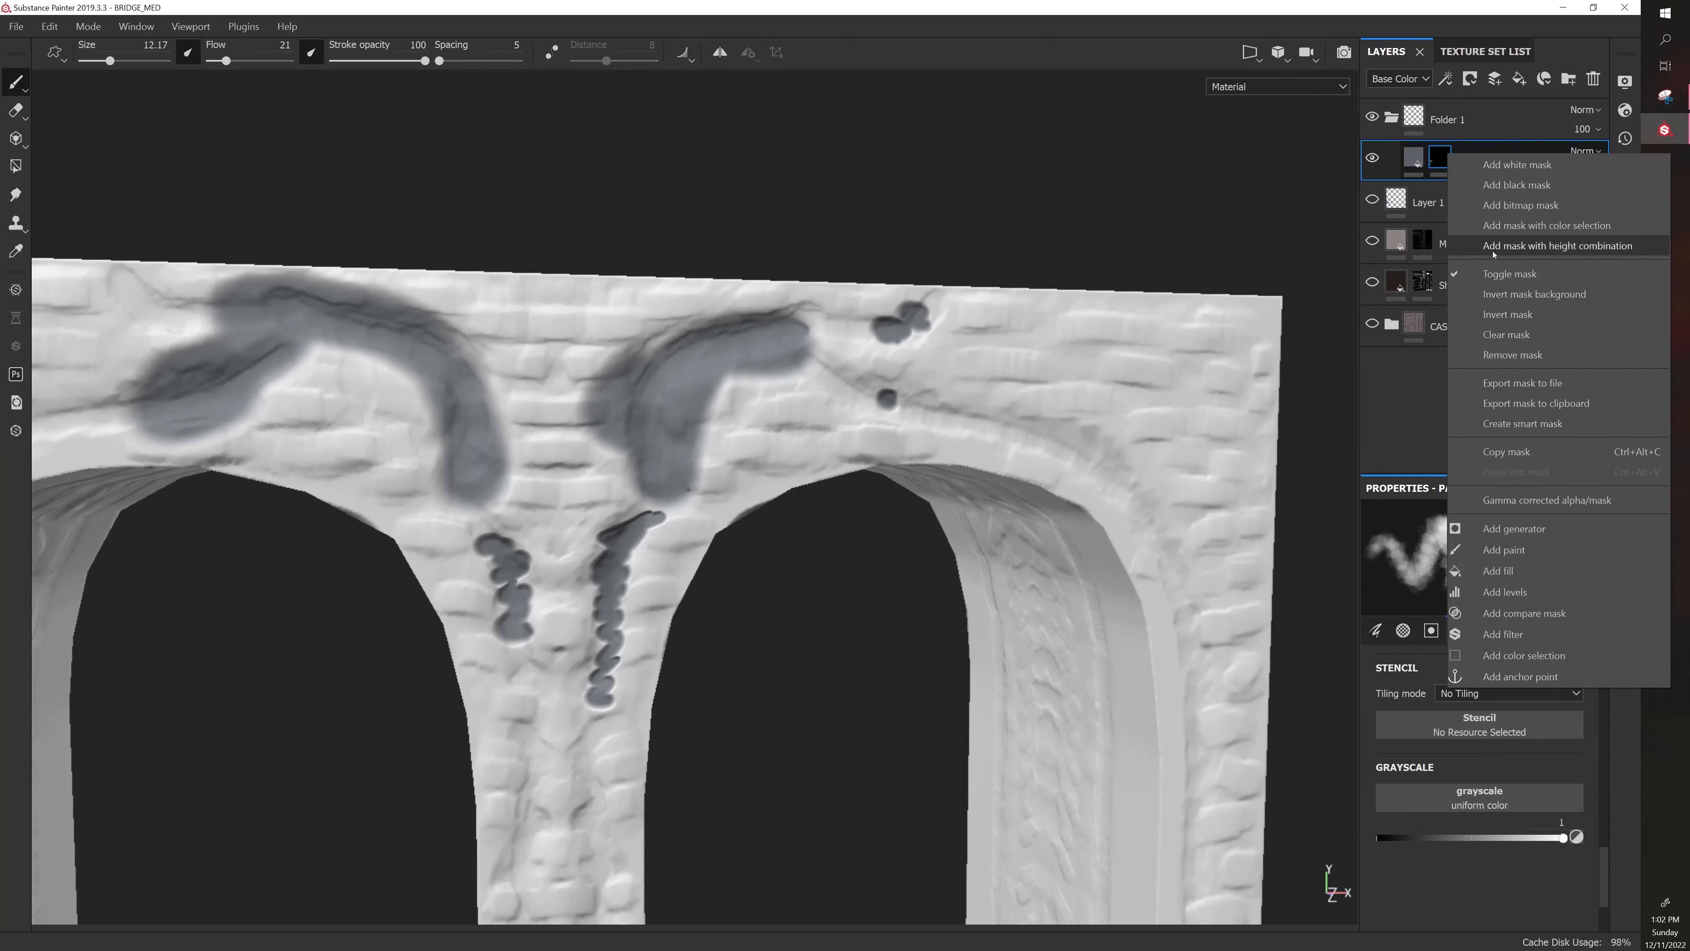
{"action": "left_click", "coordinate": [1497, 334]}
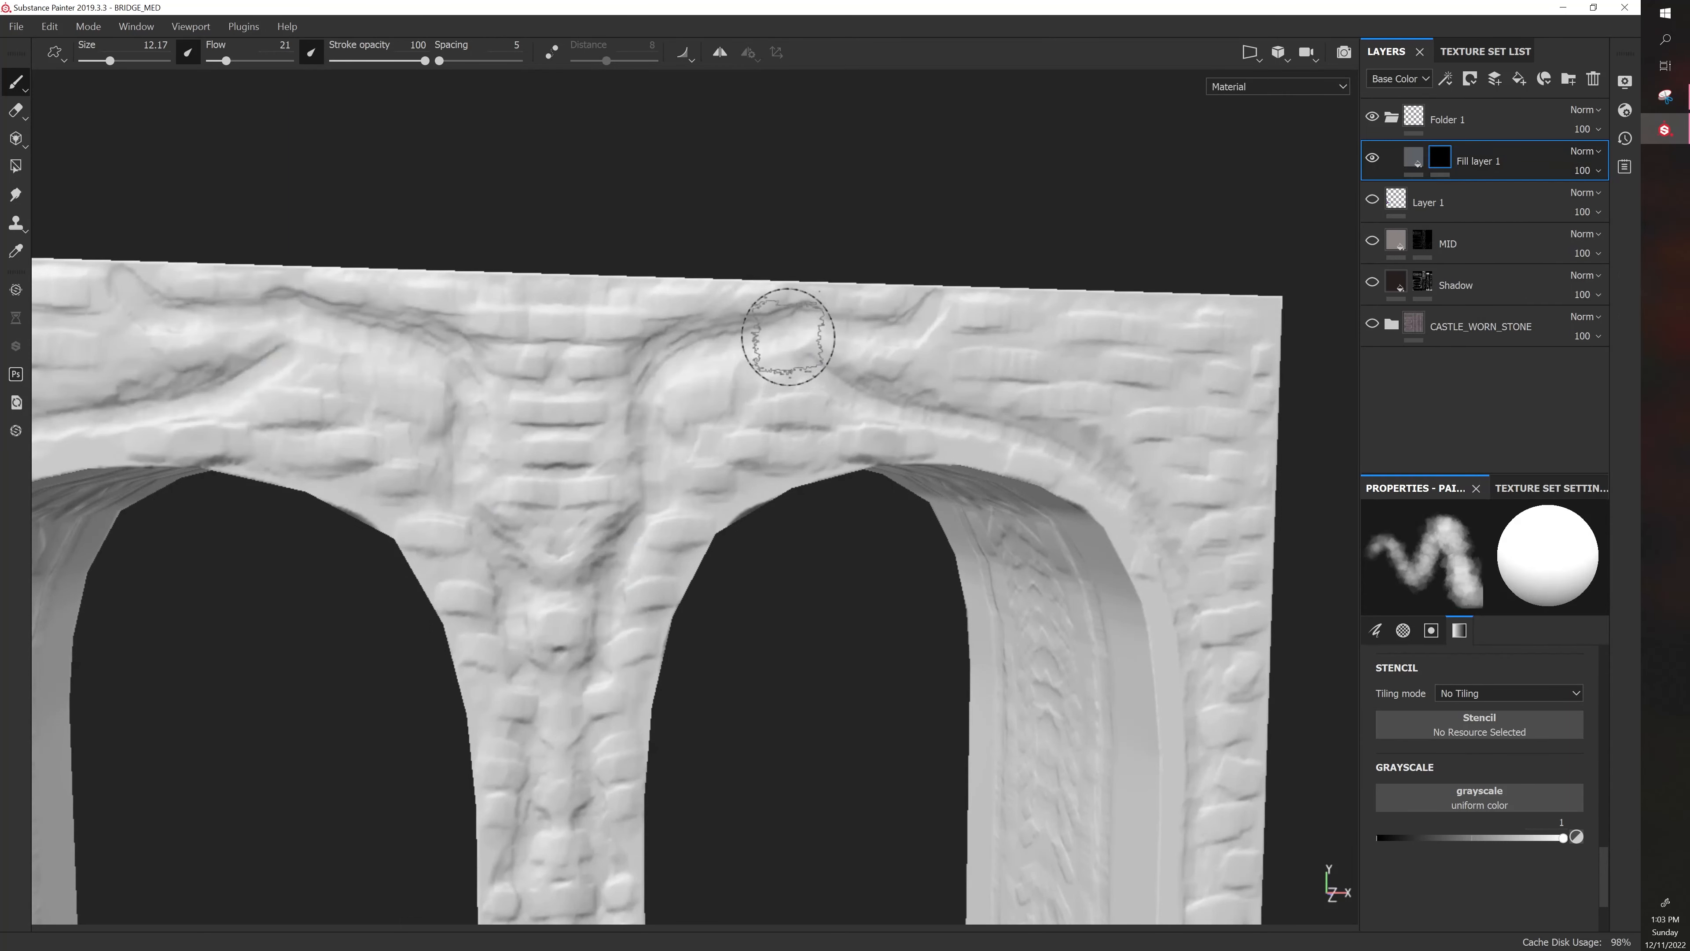
{"action": "mouse_move", "coordinate": [781, 339]}
{"action": "left_mouse_down"}
{"action": "mouse_move", "coordinate": [685, 362]}
{"action": "mouse_move", "coordinate": [649, 415]}
{"action": "mouse_move", "coordinate": [664, 480]}
{"action": "mouse_move", "coordinate": [607, 586]}
{"action": "mouse_move", "coordinate": [606, 626]}
{"action": "mouse_move", "coordinate": [529, 596]}
{"action": "mouse_move", "coordinate": [462, 503]}
{"action": "mouse_move", "coordinate": [449, 354]}
{"action": "left_mouse_up"}
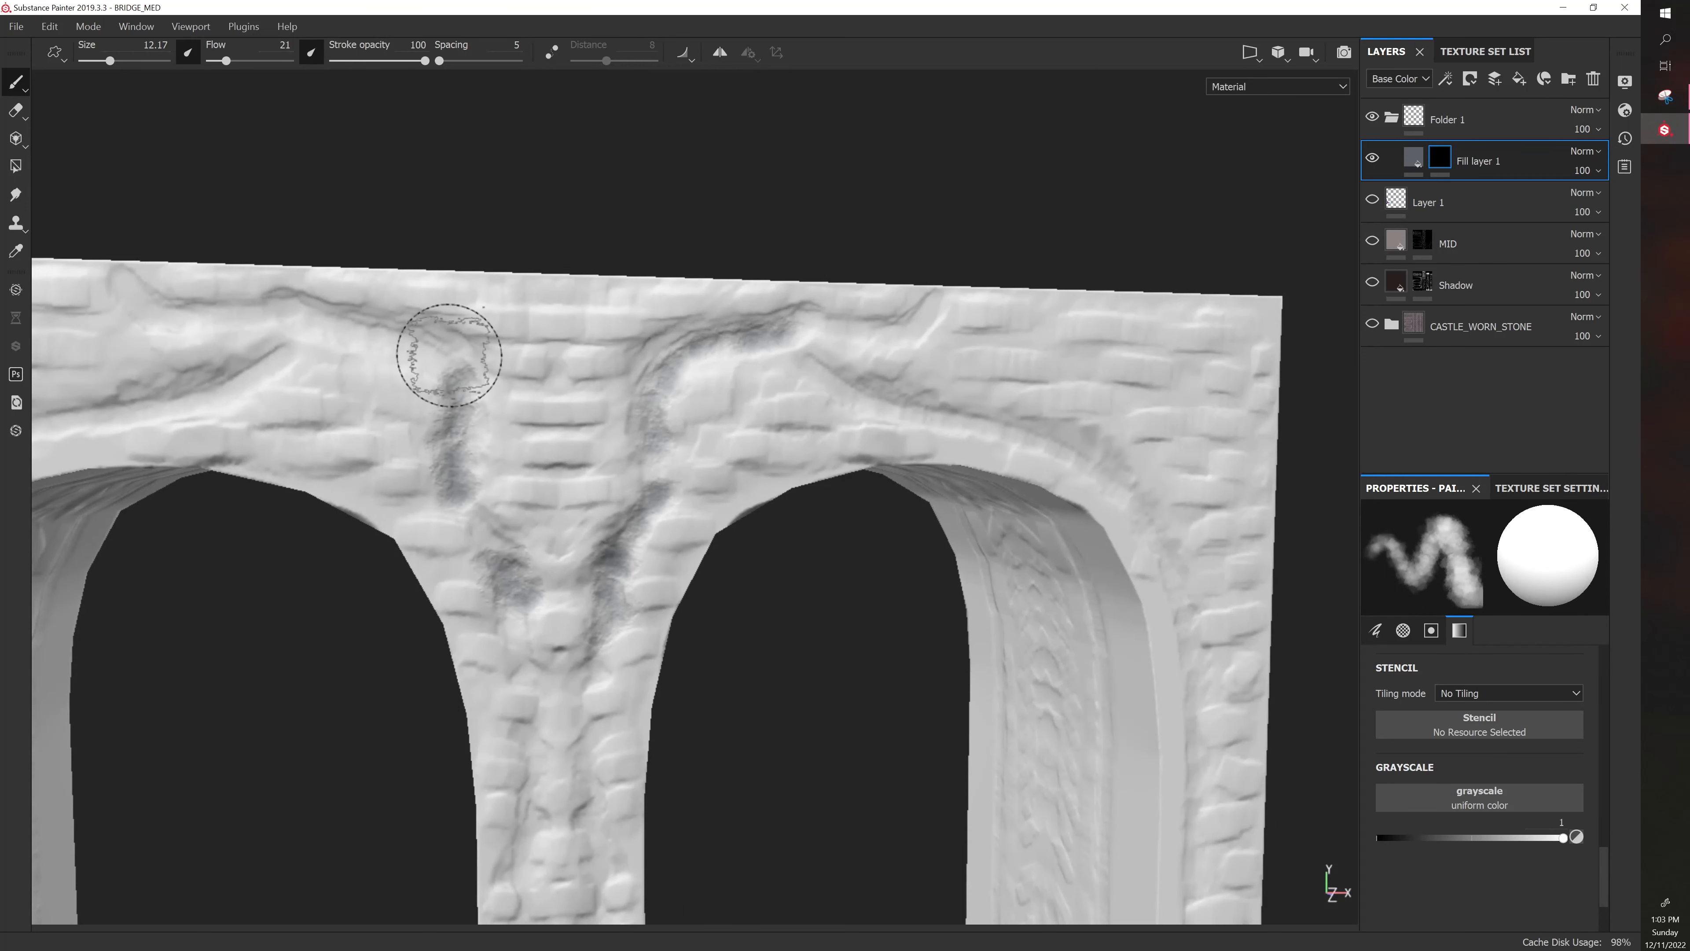
Try a deeper negative height on the fill layer and set the height to 0.002
{"action": "left_click_drag", "start_coordinate": [649, 540], "coordinate": [714, 600], "text": "alt"}
{"action": "scroll", "coordinate": [714, 593], "scroll_direction": "up", "scroll_amount": 4}
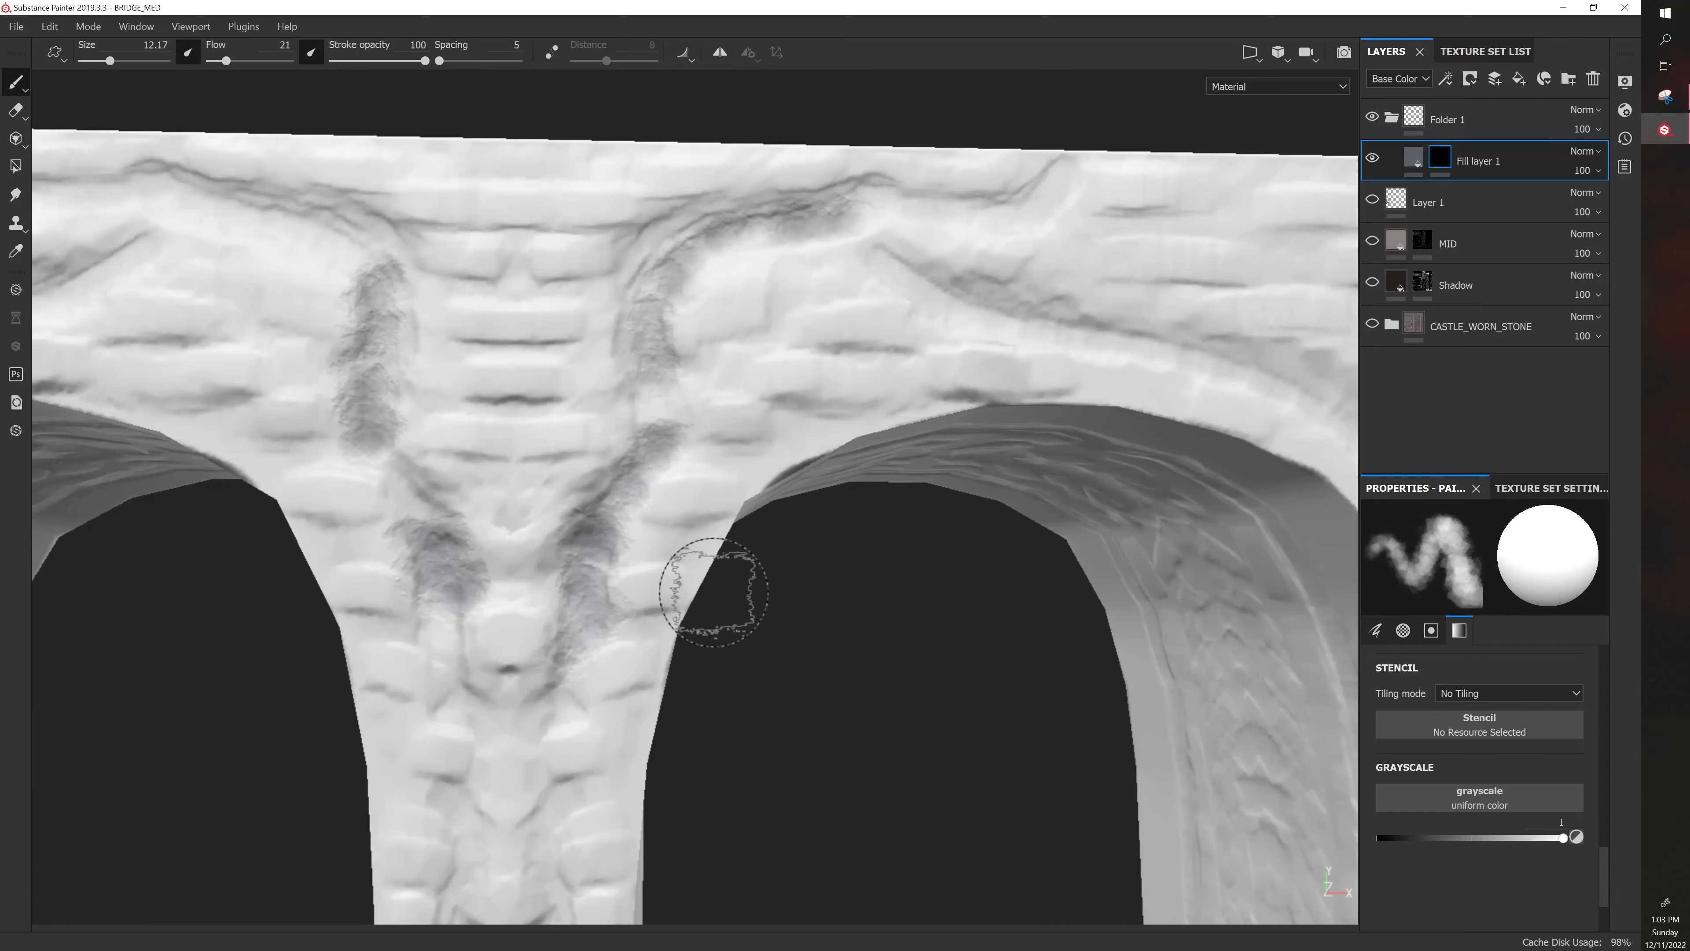
{"action": "left_click", "coordinate": [1413, 158]}
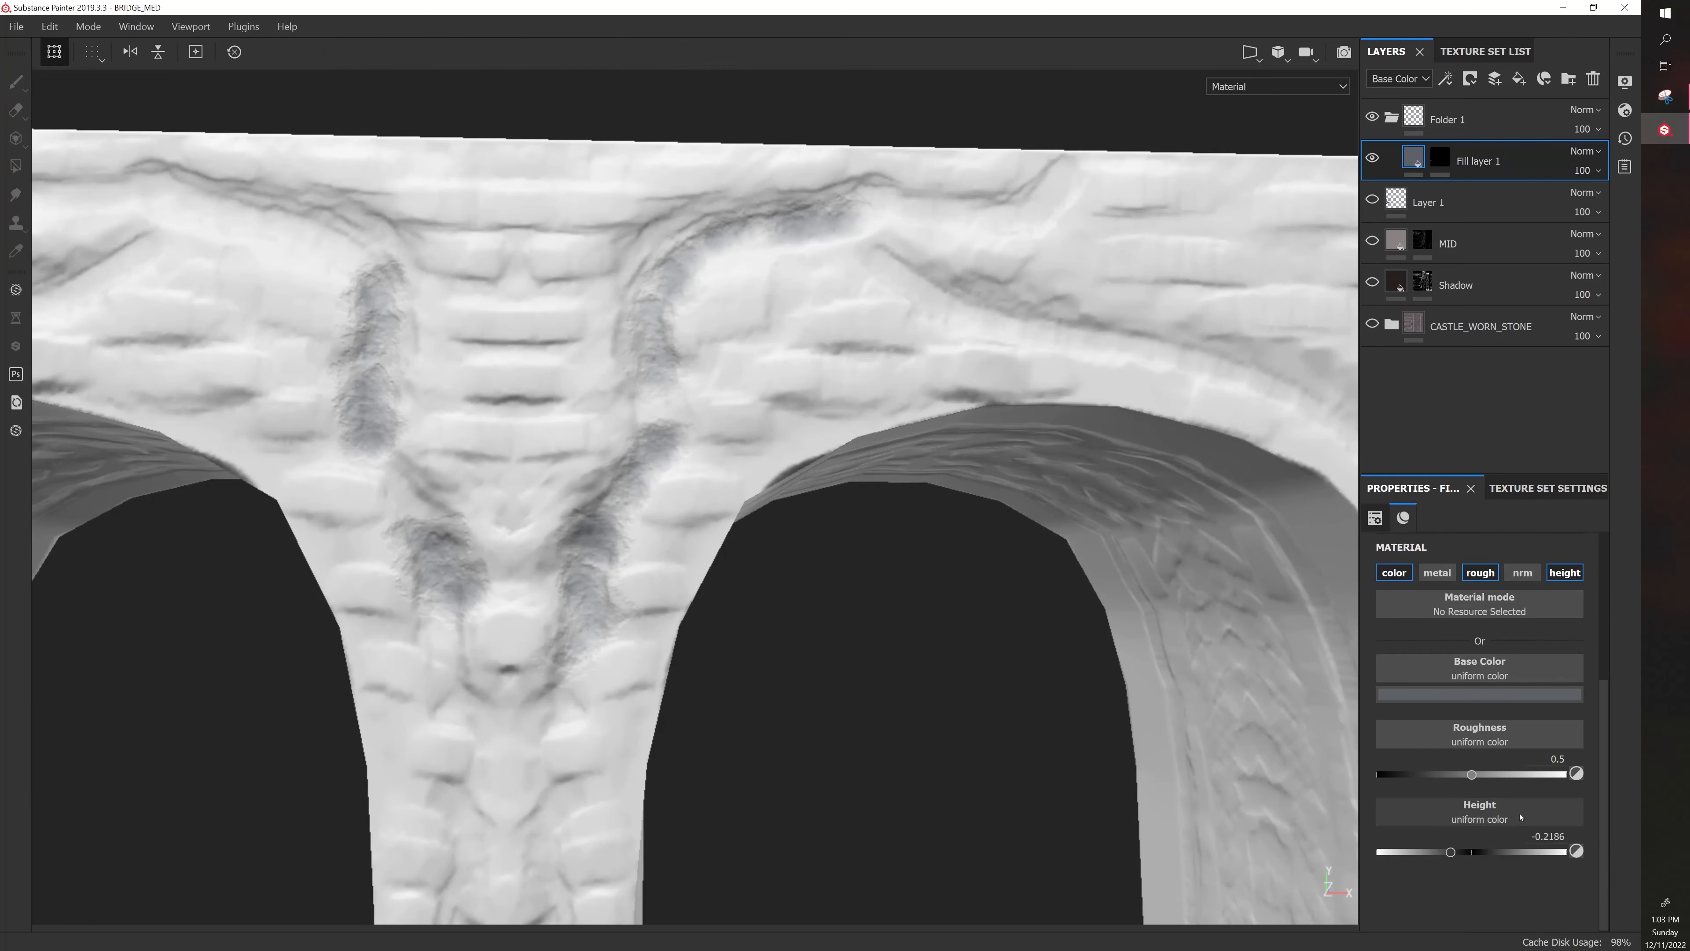
{"action": "left_click_drag", "start_coordinate": [1449, 851], "coordinate": [1409, 852]}
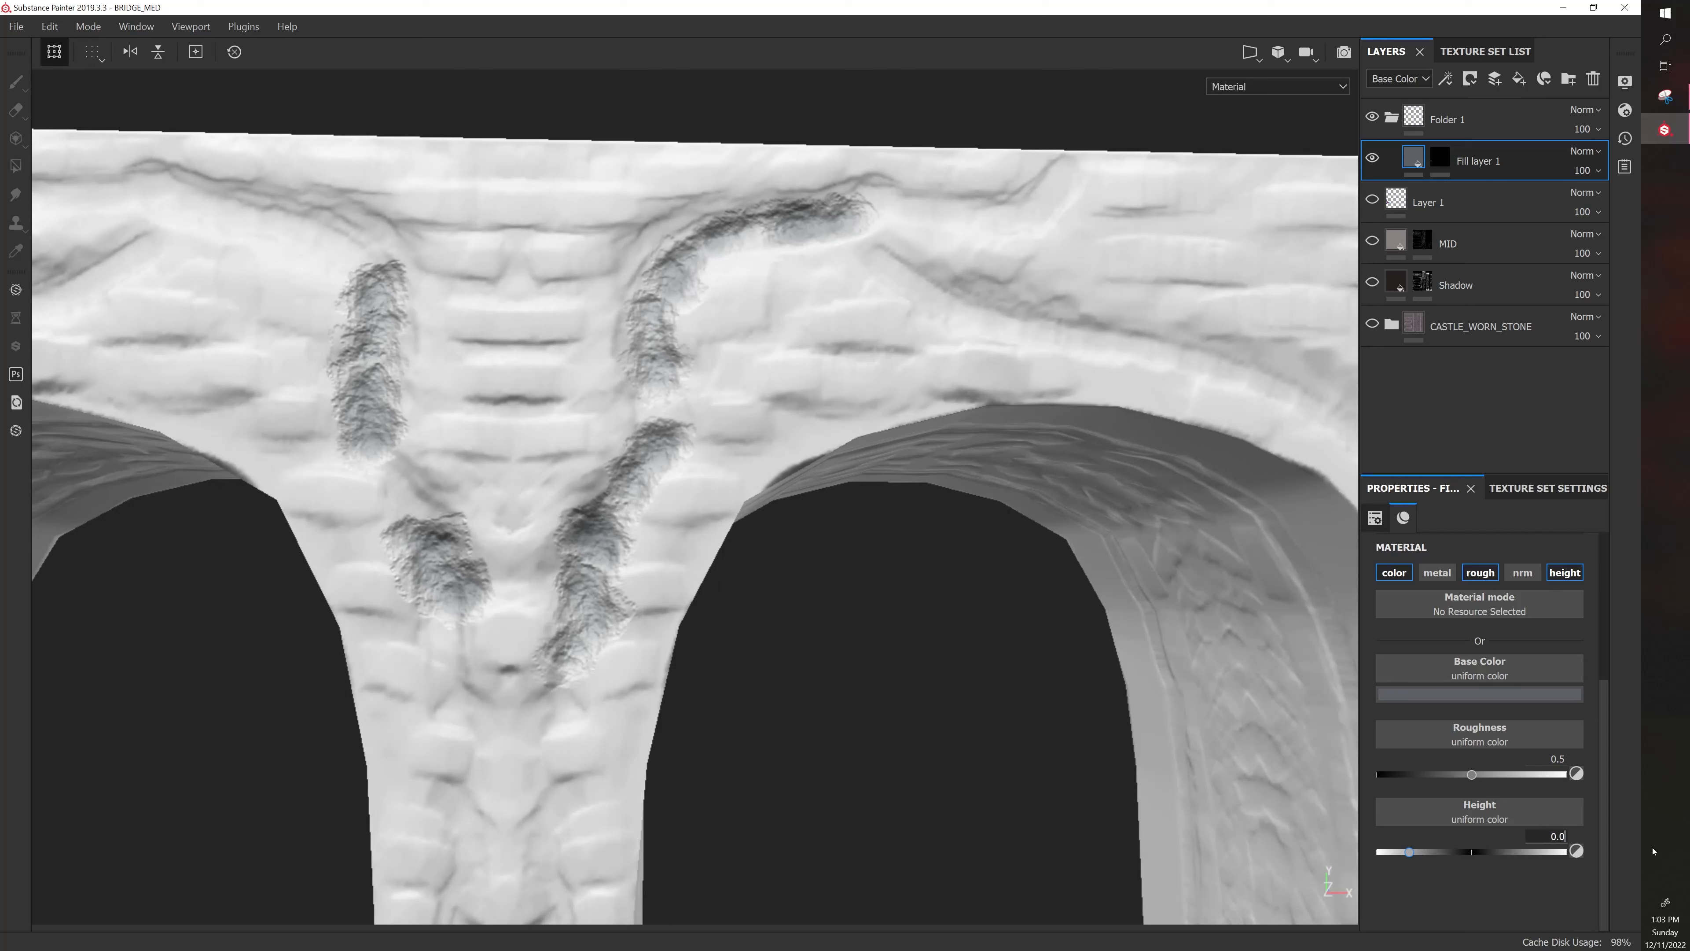
{"action": "key", "text": "Return"}
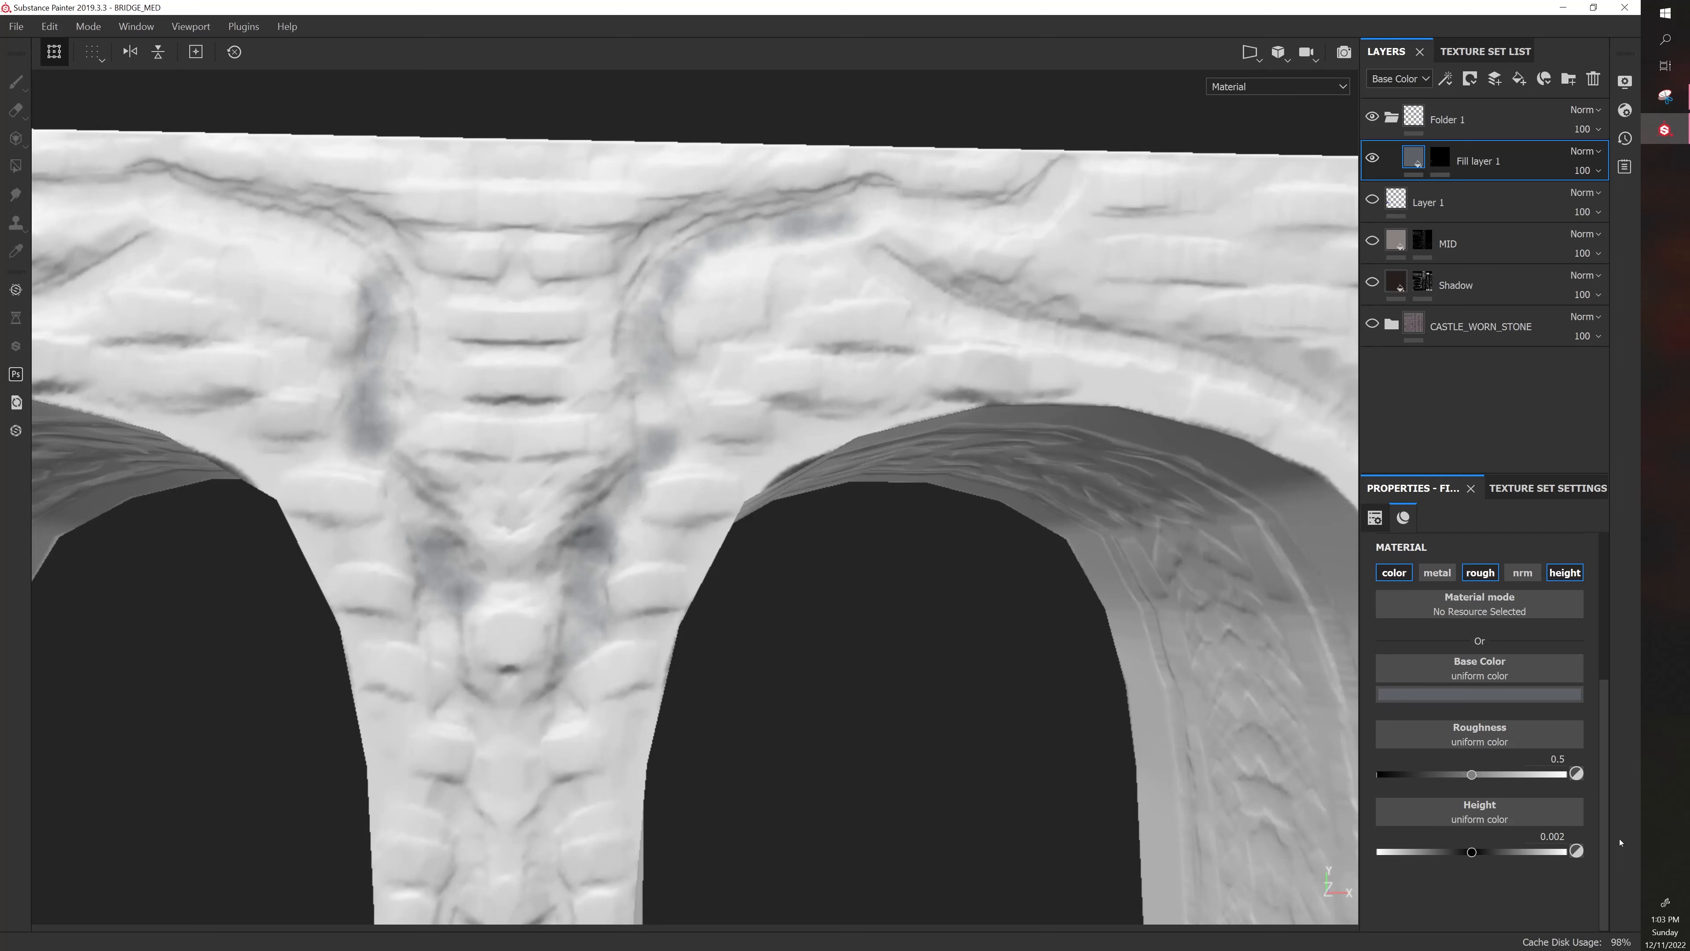
Paint strokes at brush size 7.22 on the fill layer's mask along the stone gaps beside and across the pillar's top
{"action": "left_click_drag", "start_coordinate": [1050, 747], "coordinate": [895, 712], "text": "alt"}
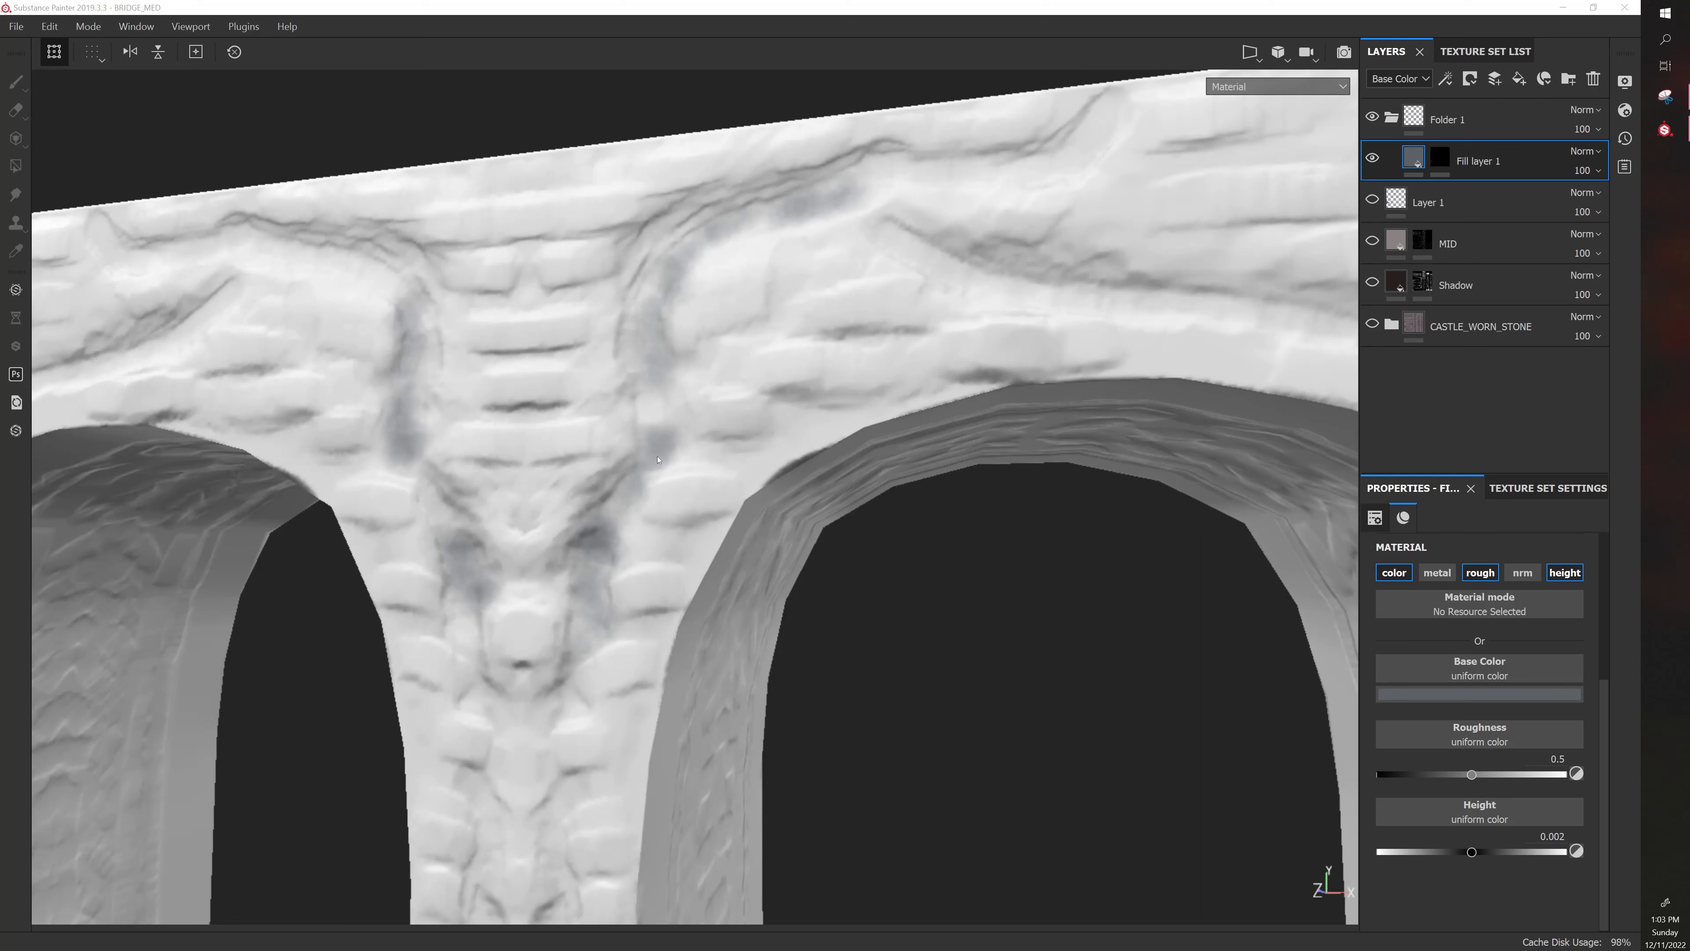
{"action": "left_click", "coordinate": [873, 585]}
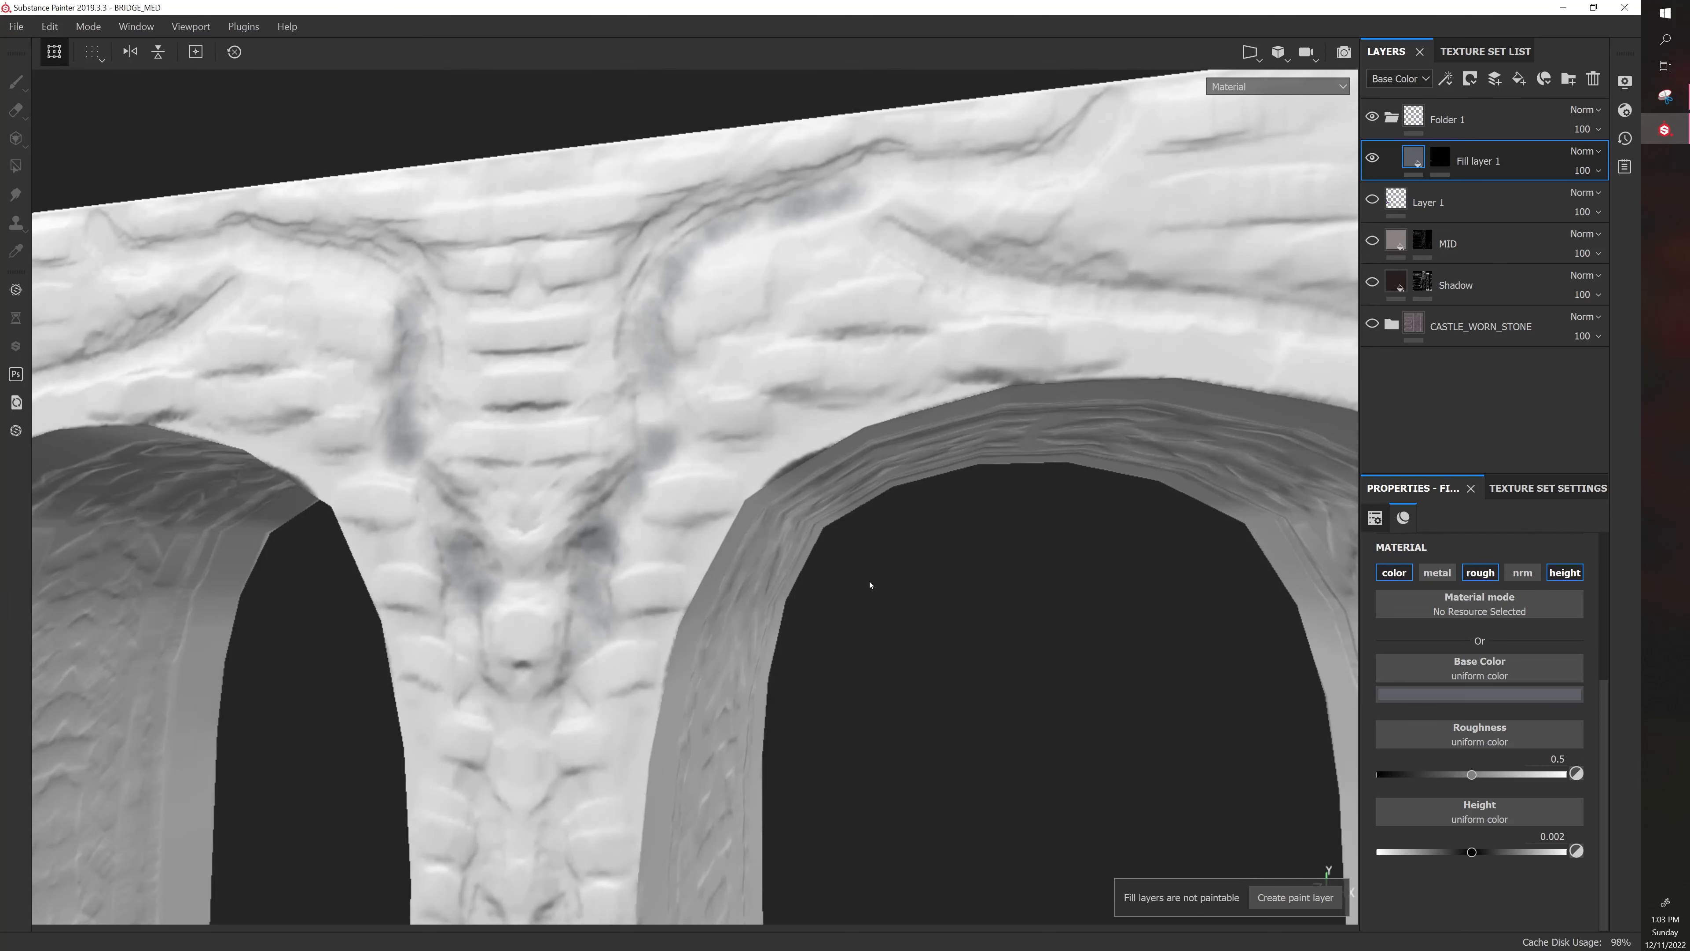
{"action": "scroll", "coordinate": [869, 584], "scroll_direction": "down", "scroll_amount": 2}
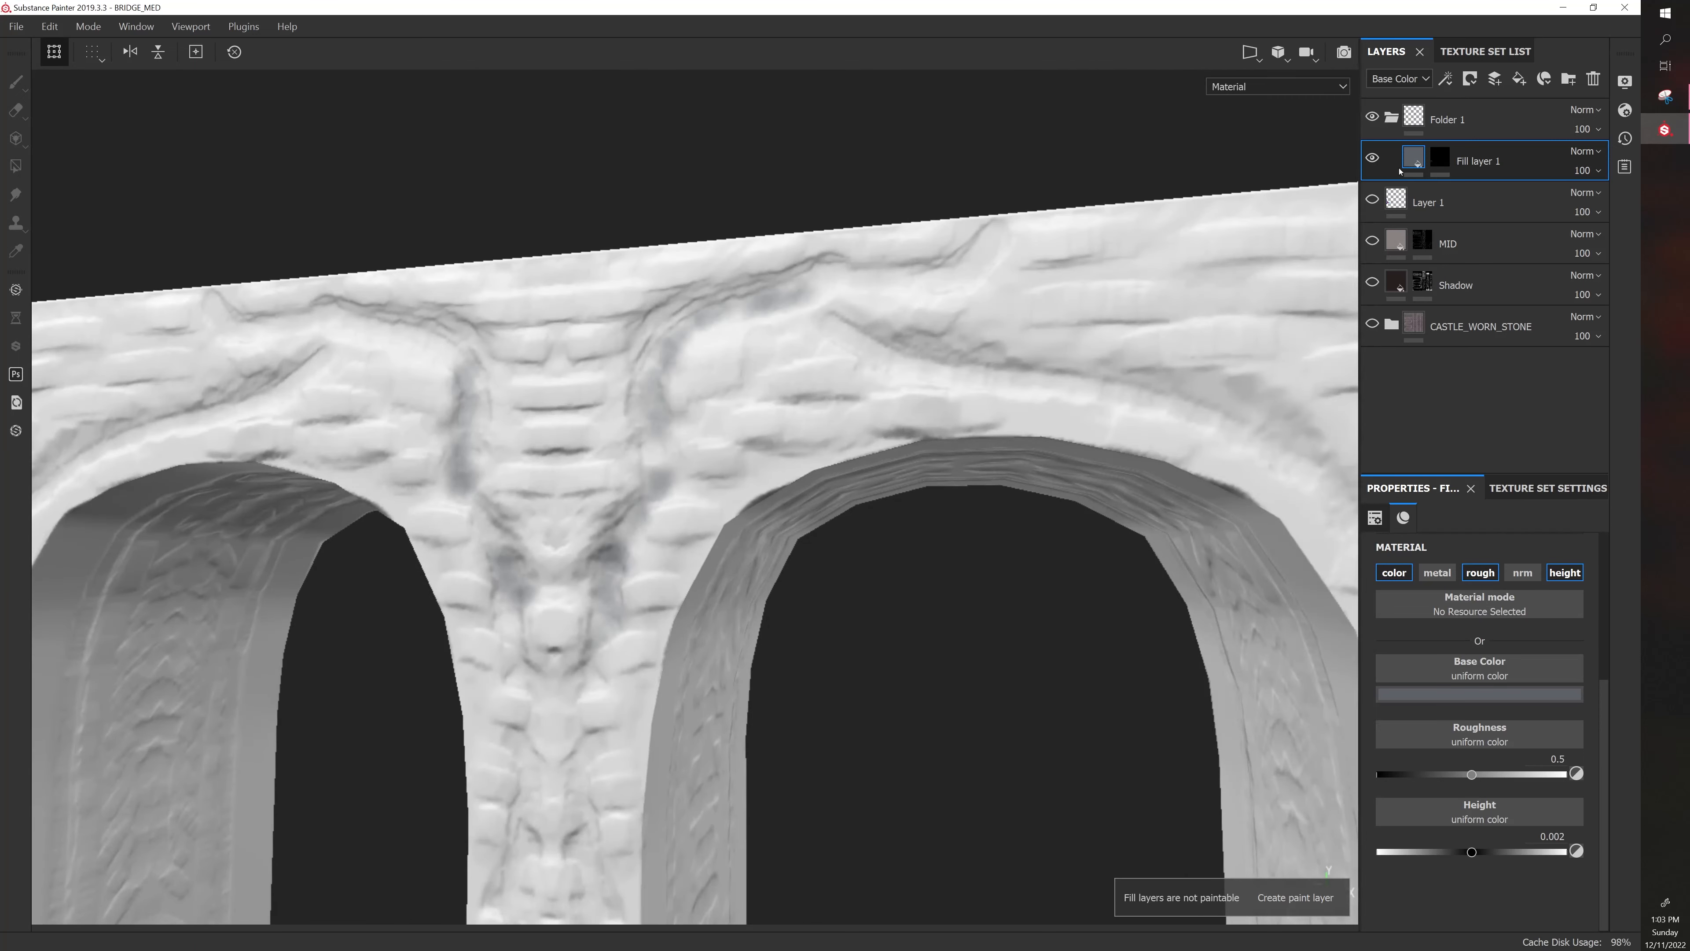
{"action": "left_click", "coordinate": [1439, 157]}
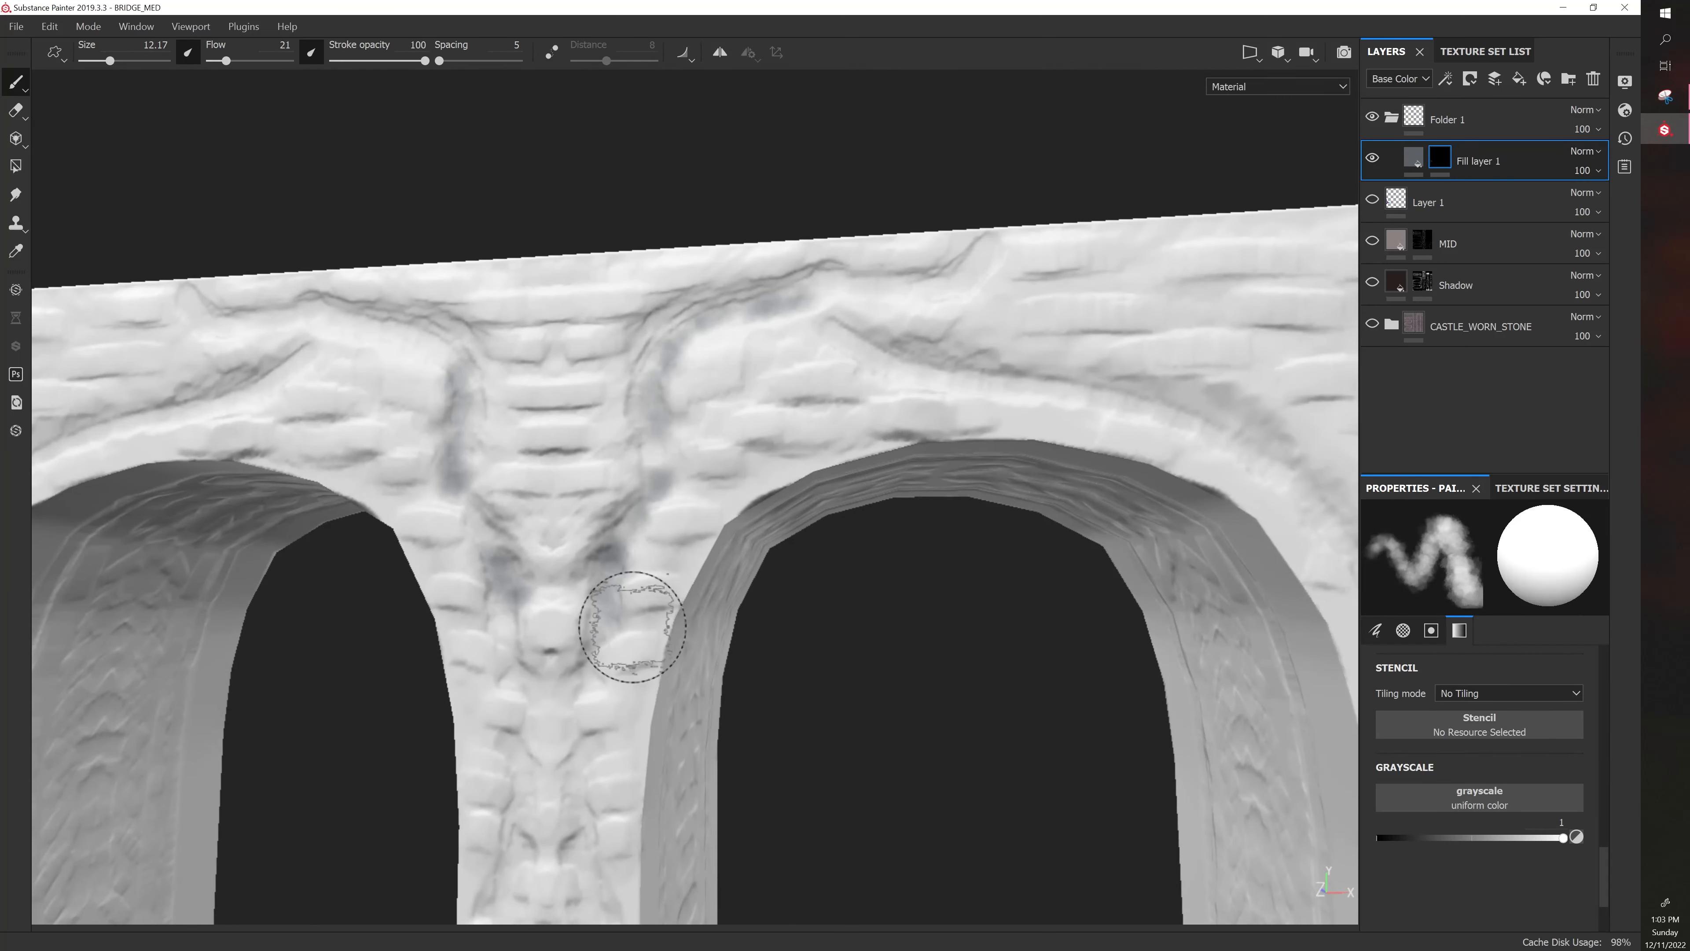
{"action": "left_click_drag", "start_coordinate": [632, 626], "coordinate": [600, 640]}
{"action": "right_click_drag", "start_coordinate": [633, 630], "coordinate": [601, 637], "text": "ctrl"}
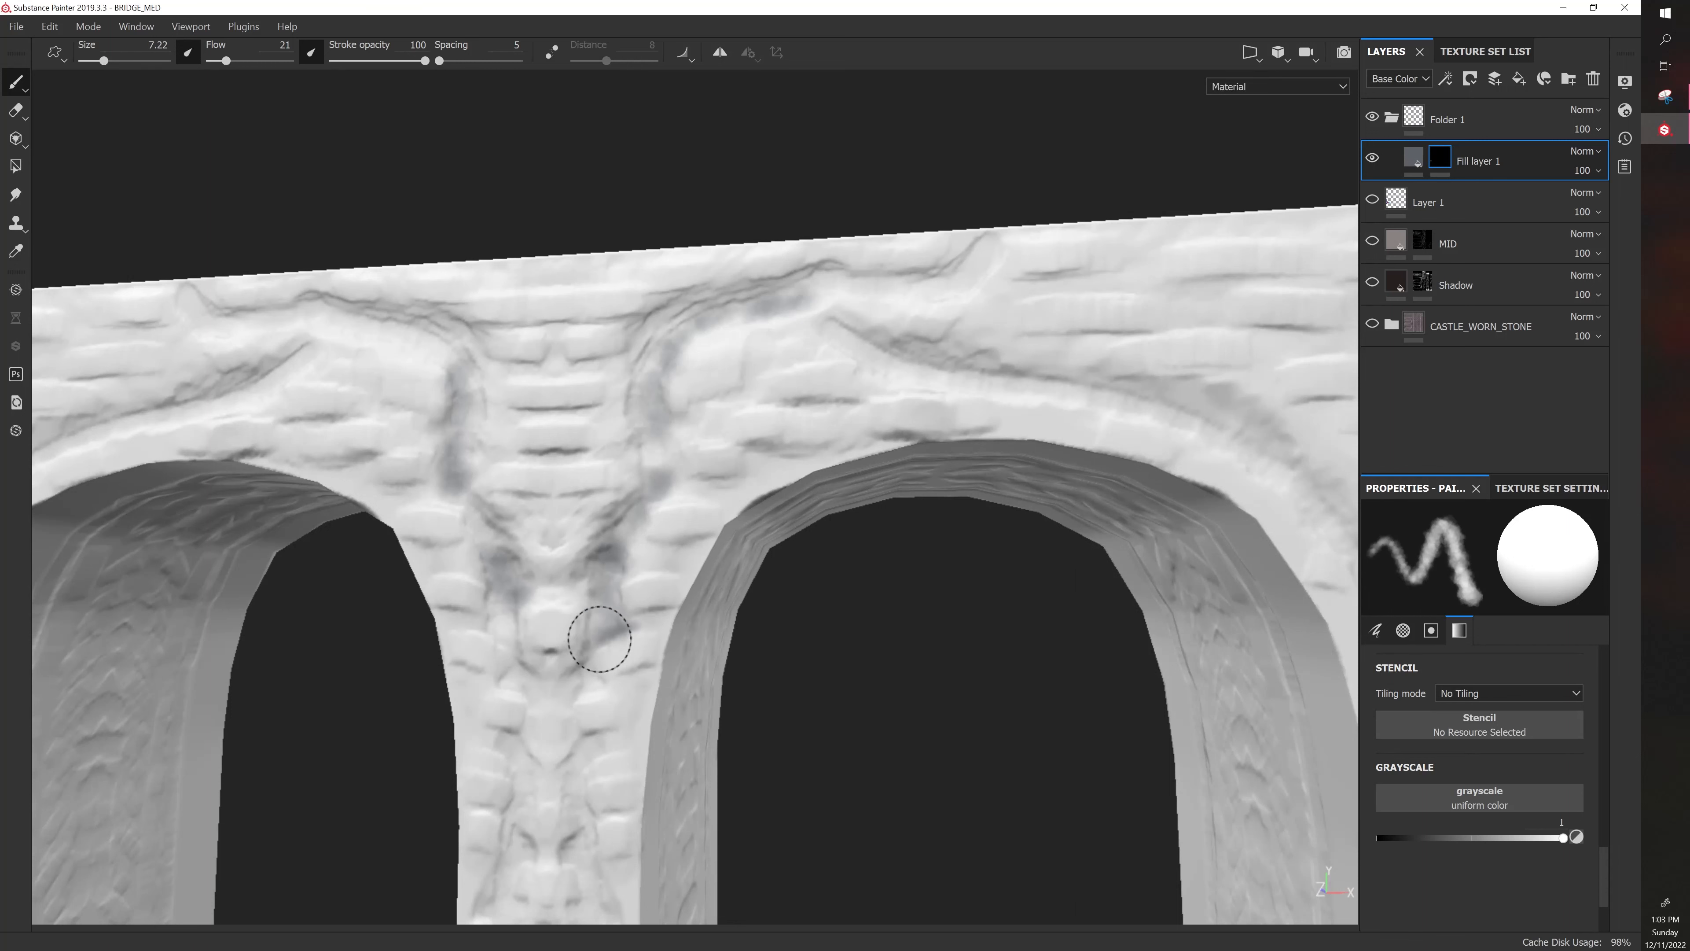
{"action": "mouse_move", "coordinate": [600, 639]}
{"action": "left_mouse_down"}
{"action": "mouse_move", "coordinate": [615, 642]}
{"action": "mouse_move", "coordinate": [604, 577]}
{"action": "mouse_move", "coordinate": [682, 547]}
{"action": "mouse_move", "coordinate": [720, 484]}
{"action": "left_mouse_up"}
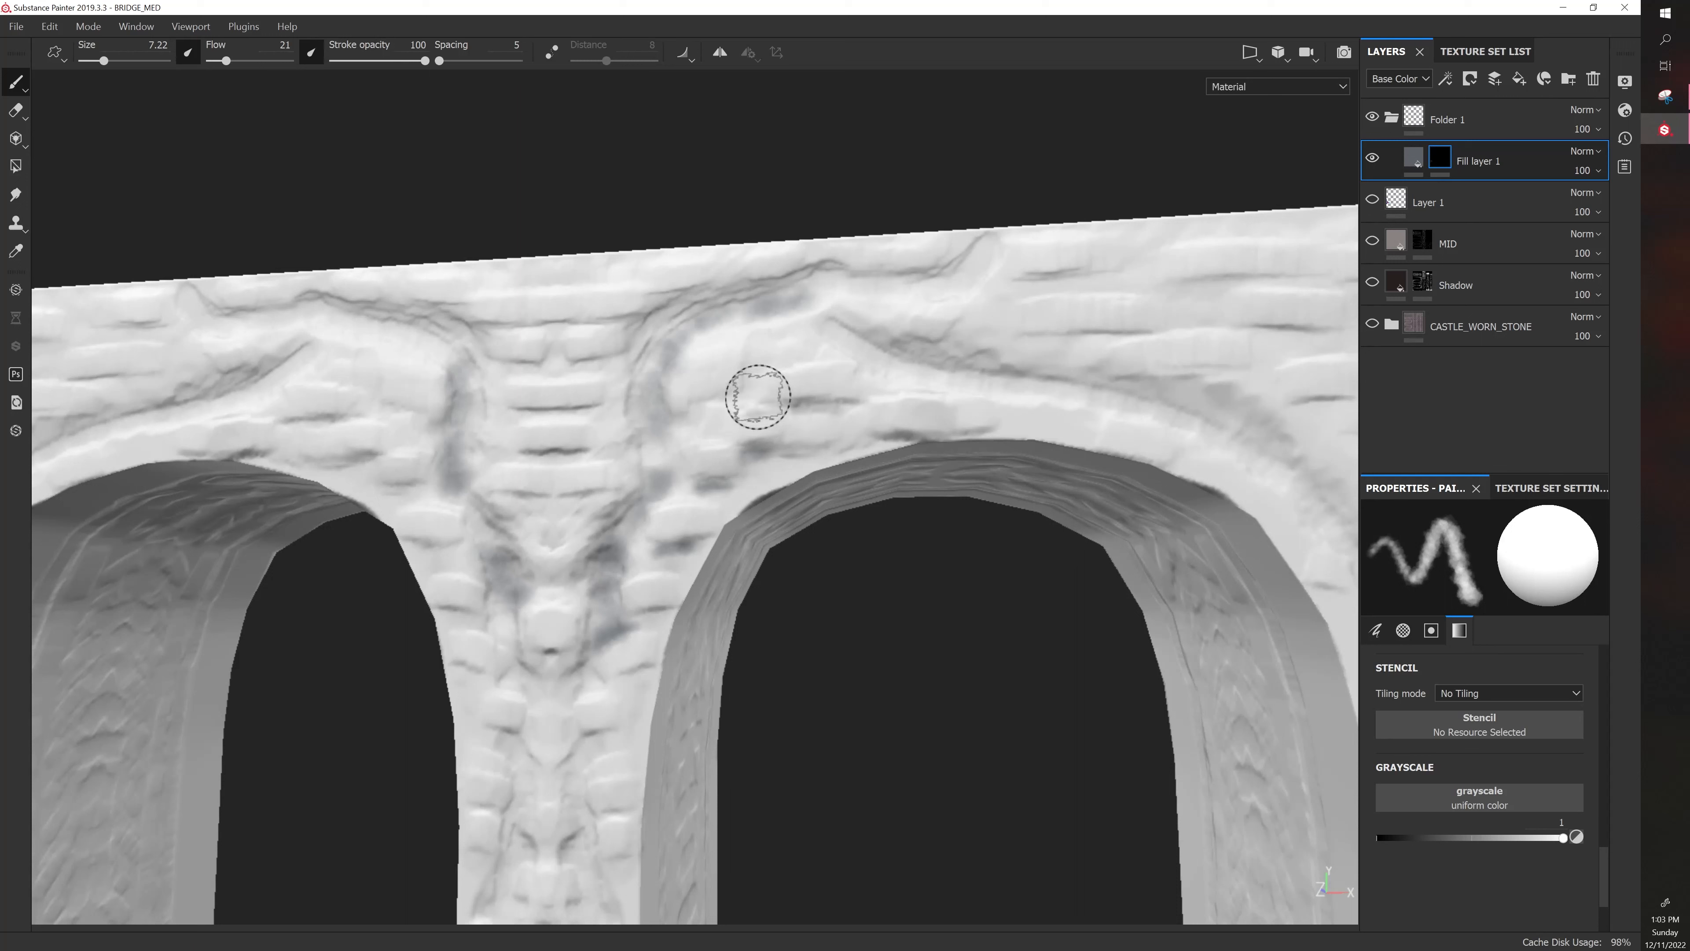
{"action": "mouse_move", "coordinate": [747, 324]}
{"action": "left_mouse_down"}
{"action": "mouse_move", "coordinate": [751, 345]}
{"action": "mouse_move", "coordinate": [675, 405]}
{"action": "mouse_move", "coordinate": [536, 416]}
{"action": "left_mouse_up"}
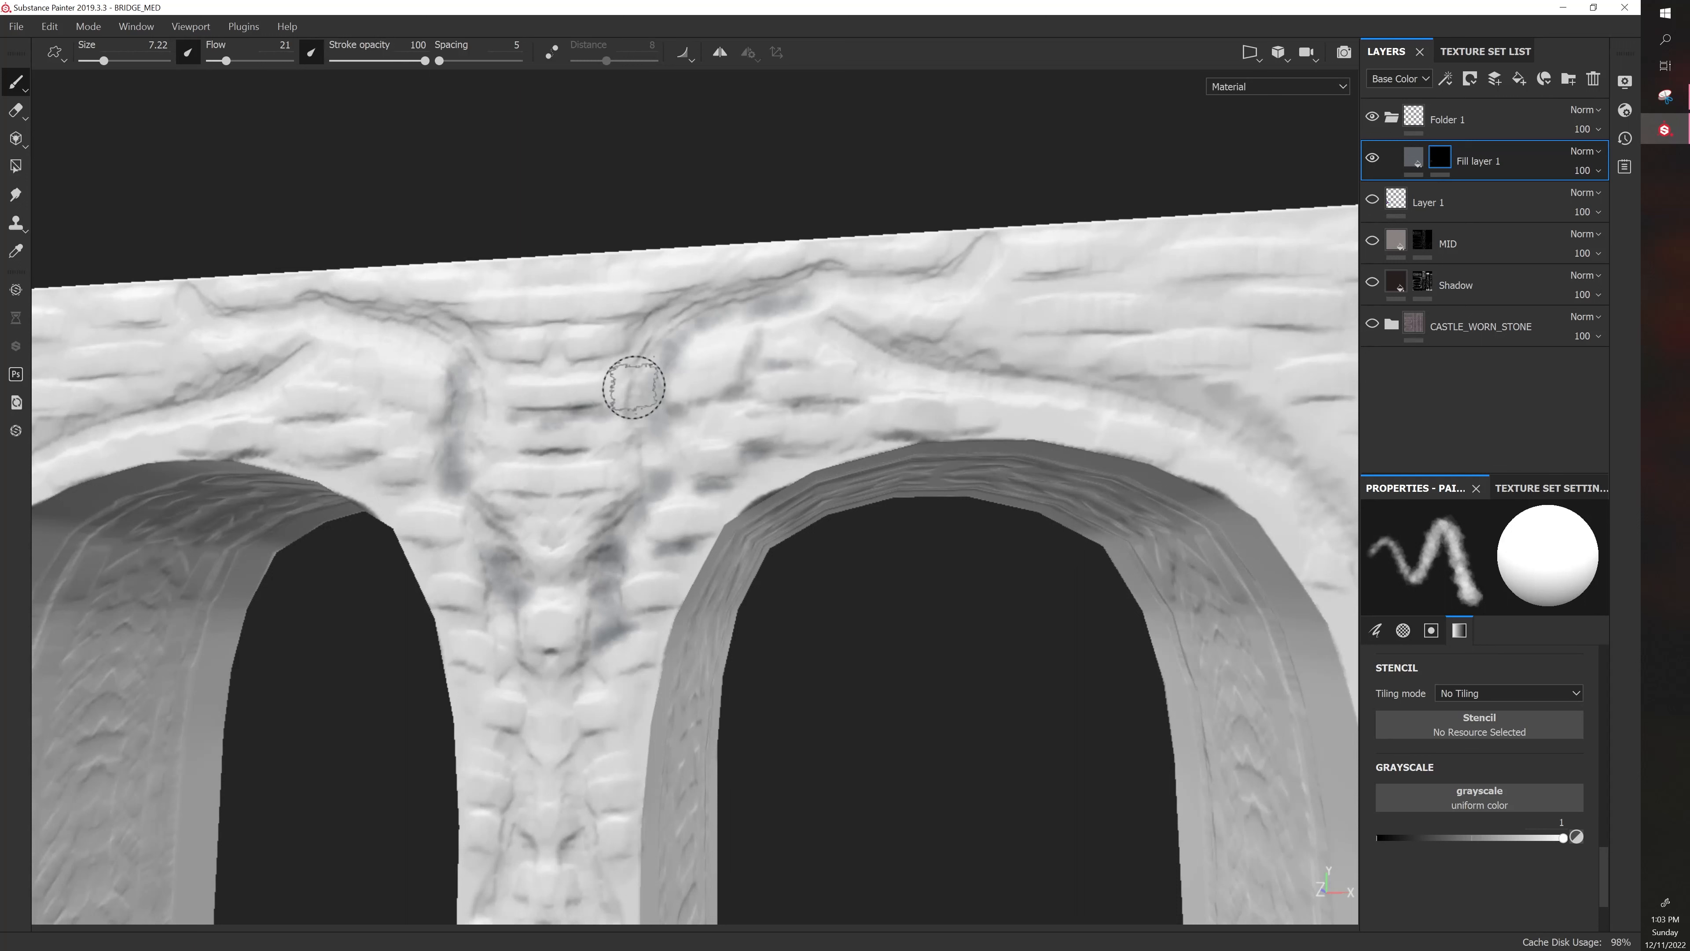
{"action": "mouse_move", "coordinate": [621, 367]}
{"action": "left_mouse_down"}
{"action": "mouse_move", "coordinate": [543, 364]}
{"action": "mouse_move", "coordinate": [629, 365]}
{"action": "left_mouse_up"}
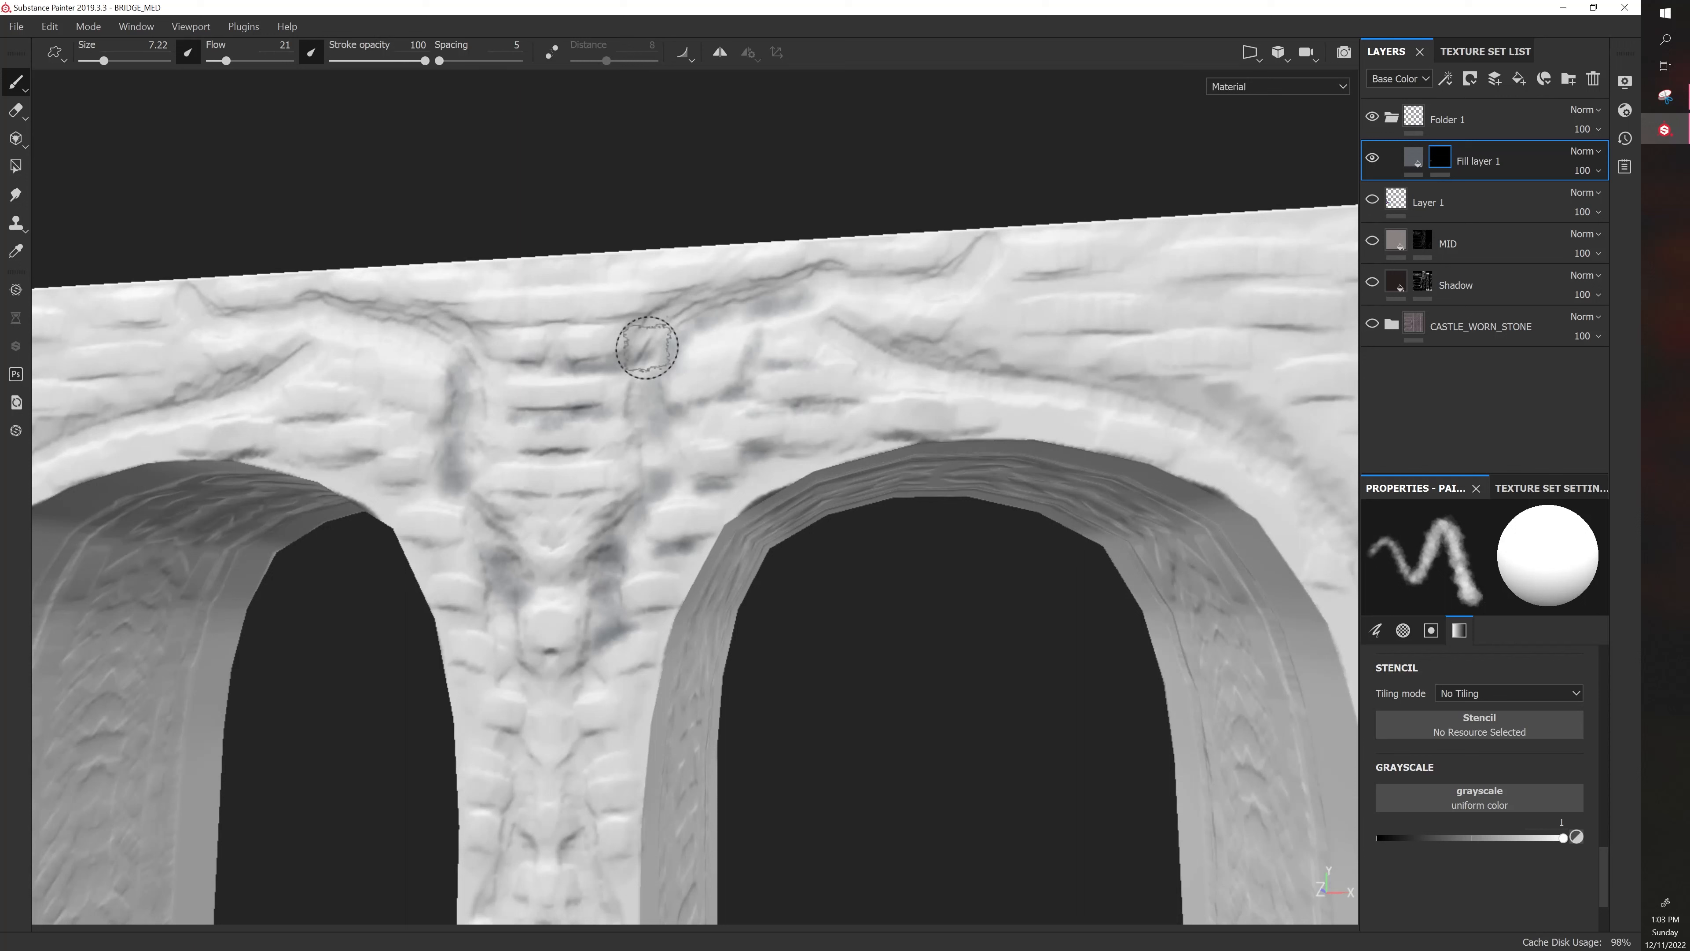
Paint more textured strokes on the mask down the crevices of the central pillar's lower part, with a larger brush
{"action": "key", "text": "bracketright"}
{"action": "key", "text": "bracketright"}
{"action": "mouse_move", "coordinate": [571, 680]}
{"action": "left_mouse_down"}
{"action": "mouse_move", "coordinate": [588, 680]}
{"action": "mouse_move", "coordinate": [596, 755]}
{"action": "mouse_move", "coordinate": [577, 785]}
{"action": "mouse_move", "coordinate": [539, 777]}
{"action": "mouse_move", "coordinate": [581, 764]}
{"action": "left_mouse_up"}
{"action": "key", "text": "bracketleft"}
{"action": "key", "text": "bracketleft"}
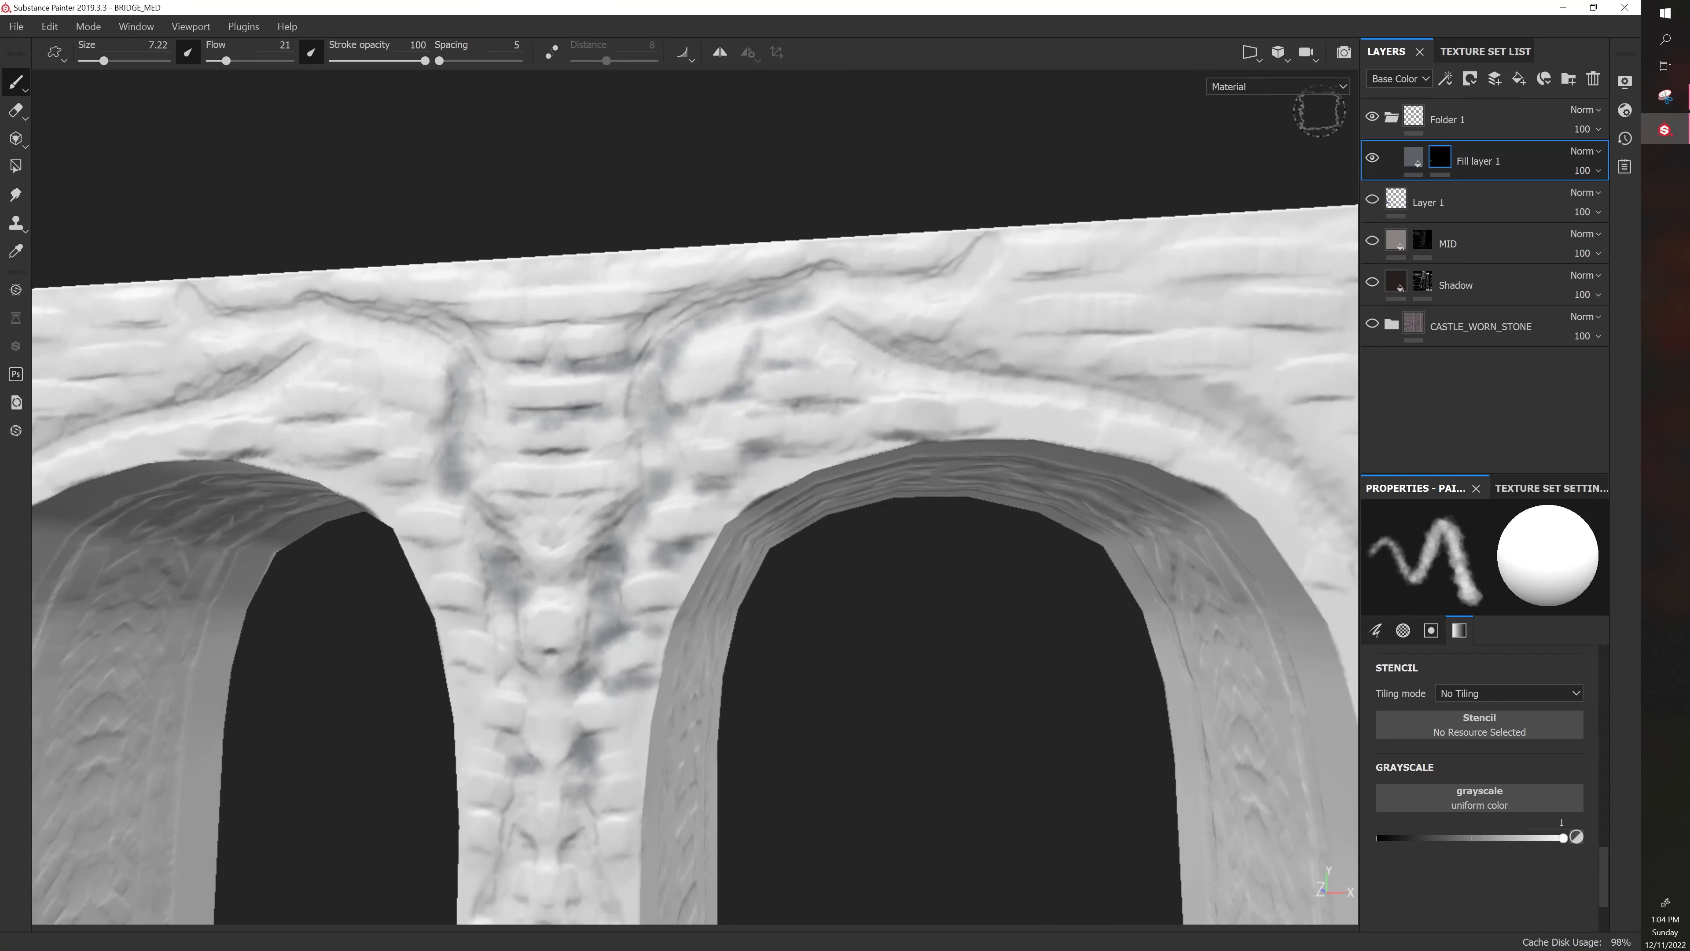
Review the texture set's channels and the additional channel types available, then return to the fill layer's material properties
{"action": "left_click", "coordinate": [1415, 157]}
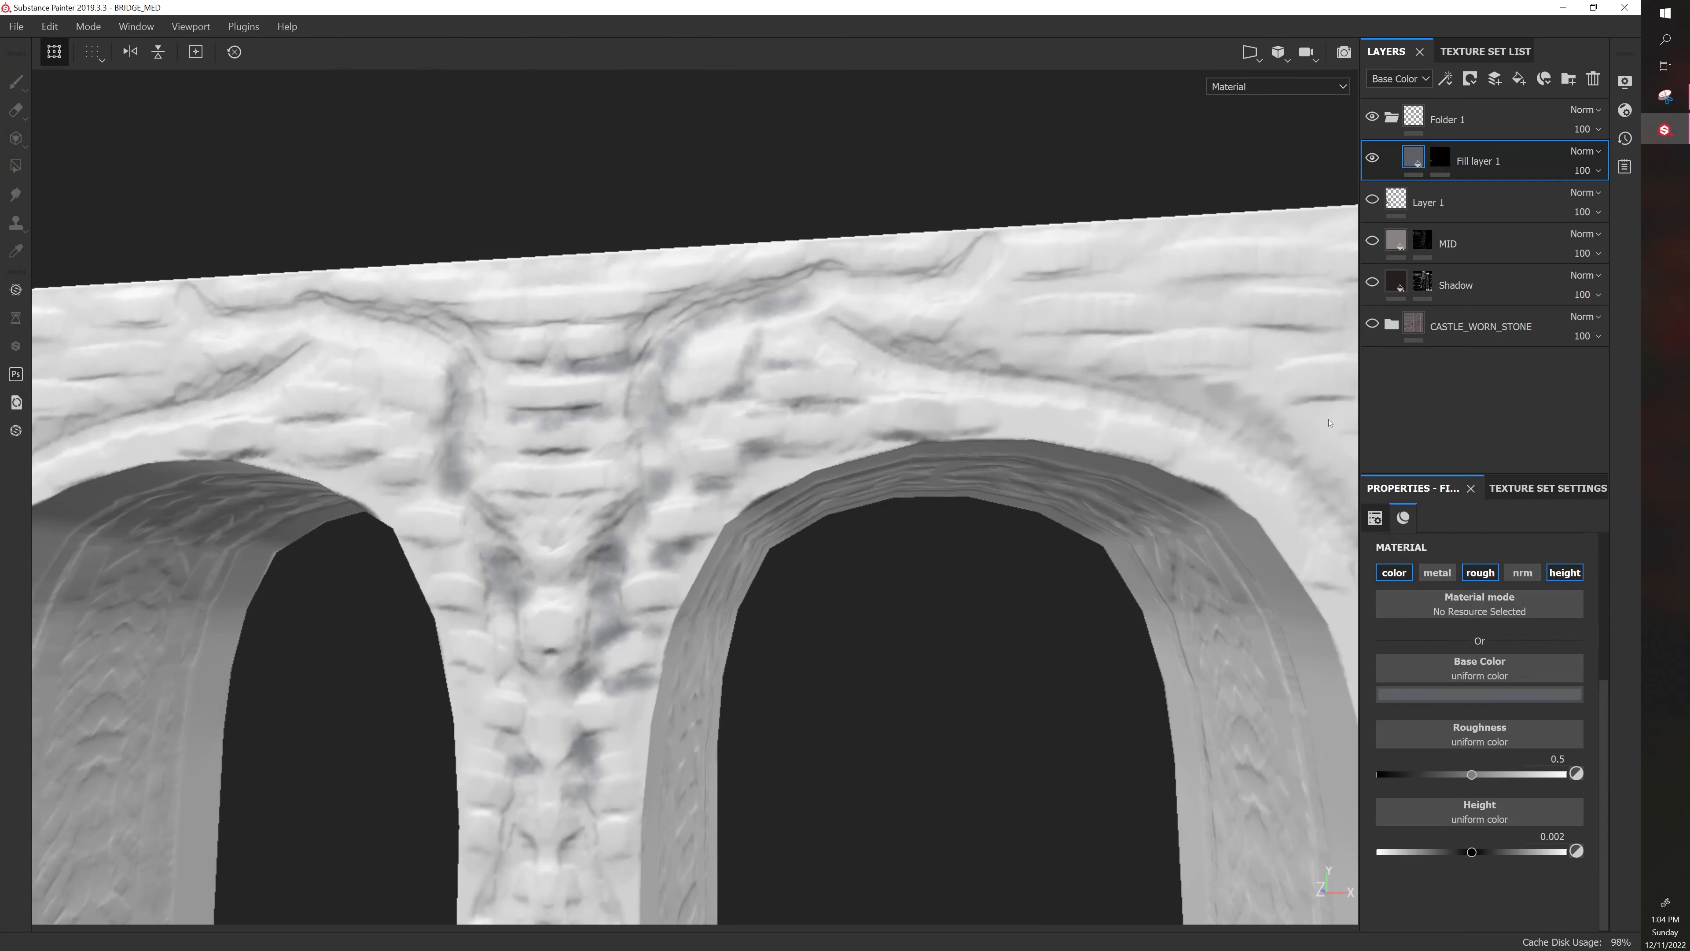
{"action": "left_click", "coordinate": [1539, 489]}
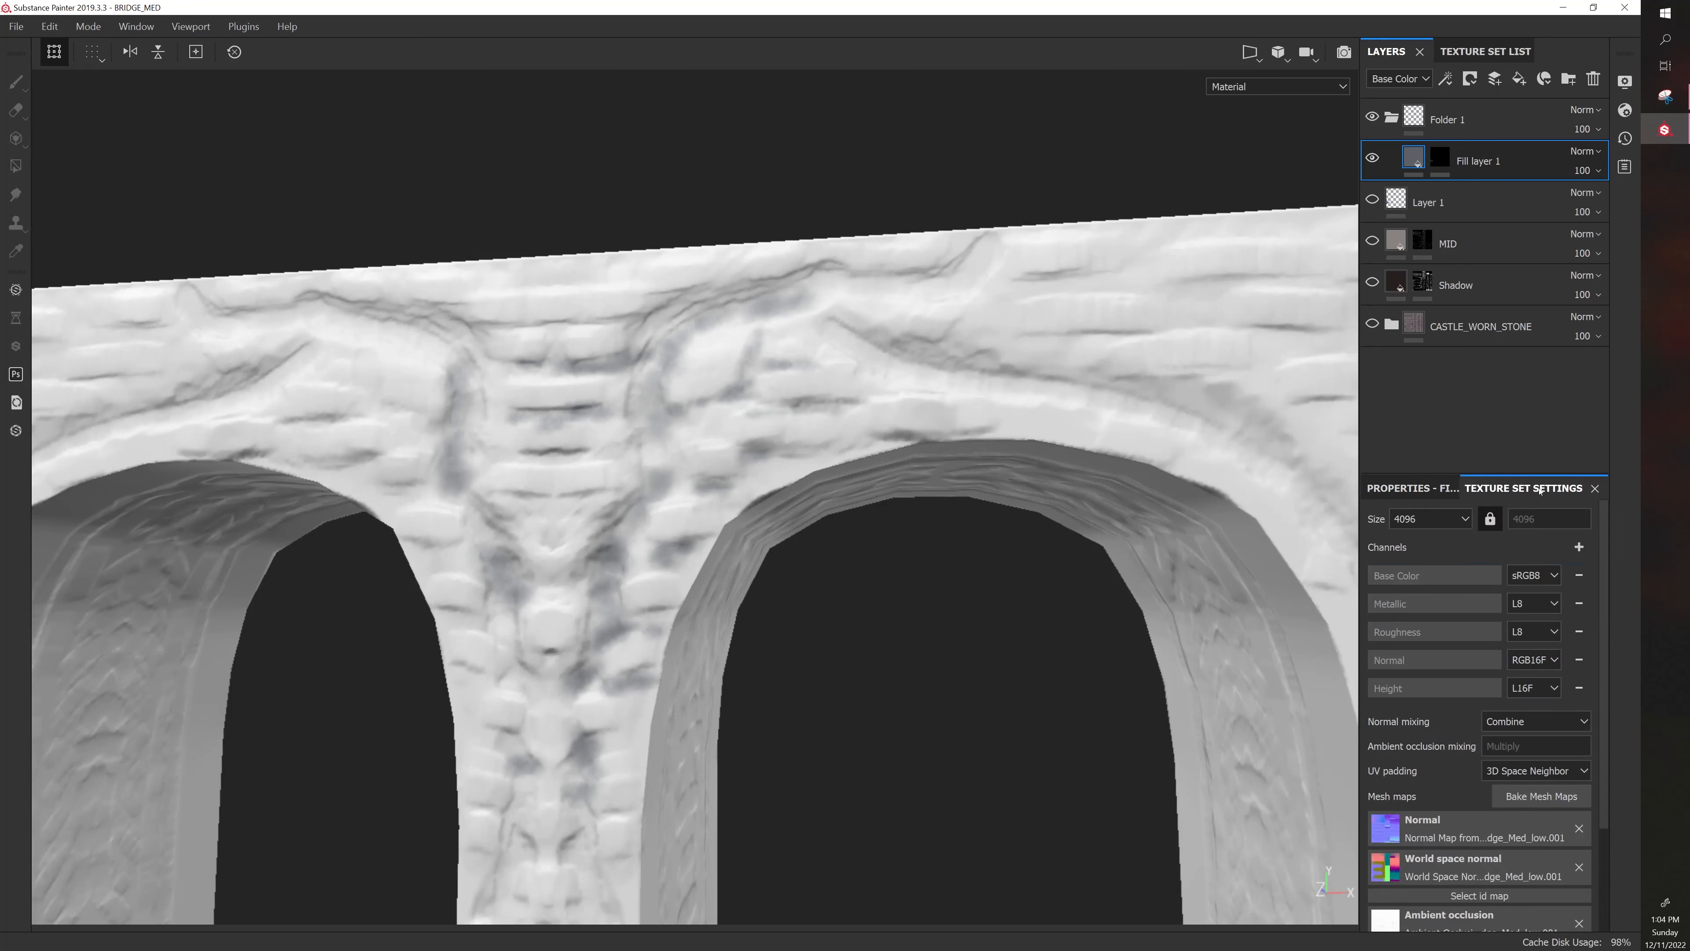
{"action": "left_click", "coordinate": [1578, 548]}
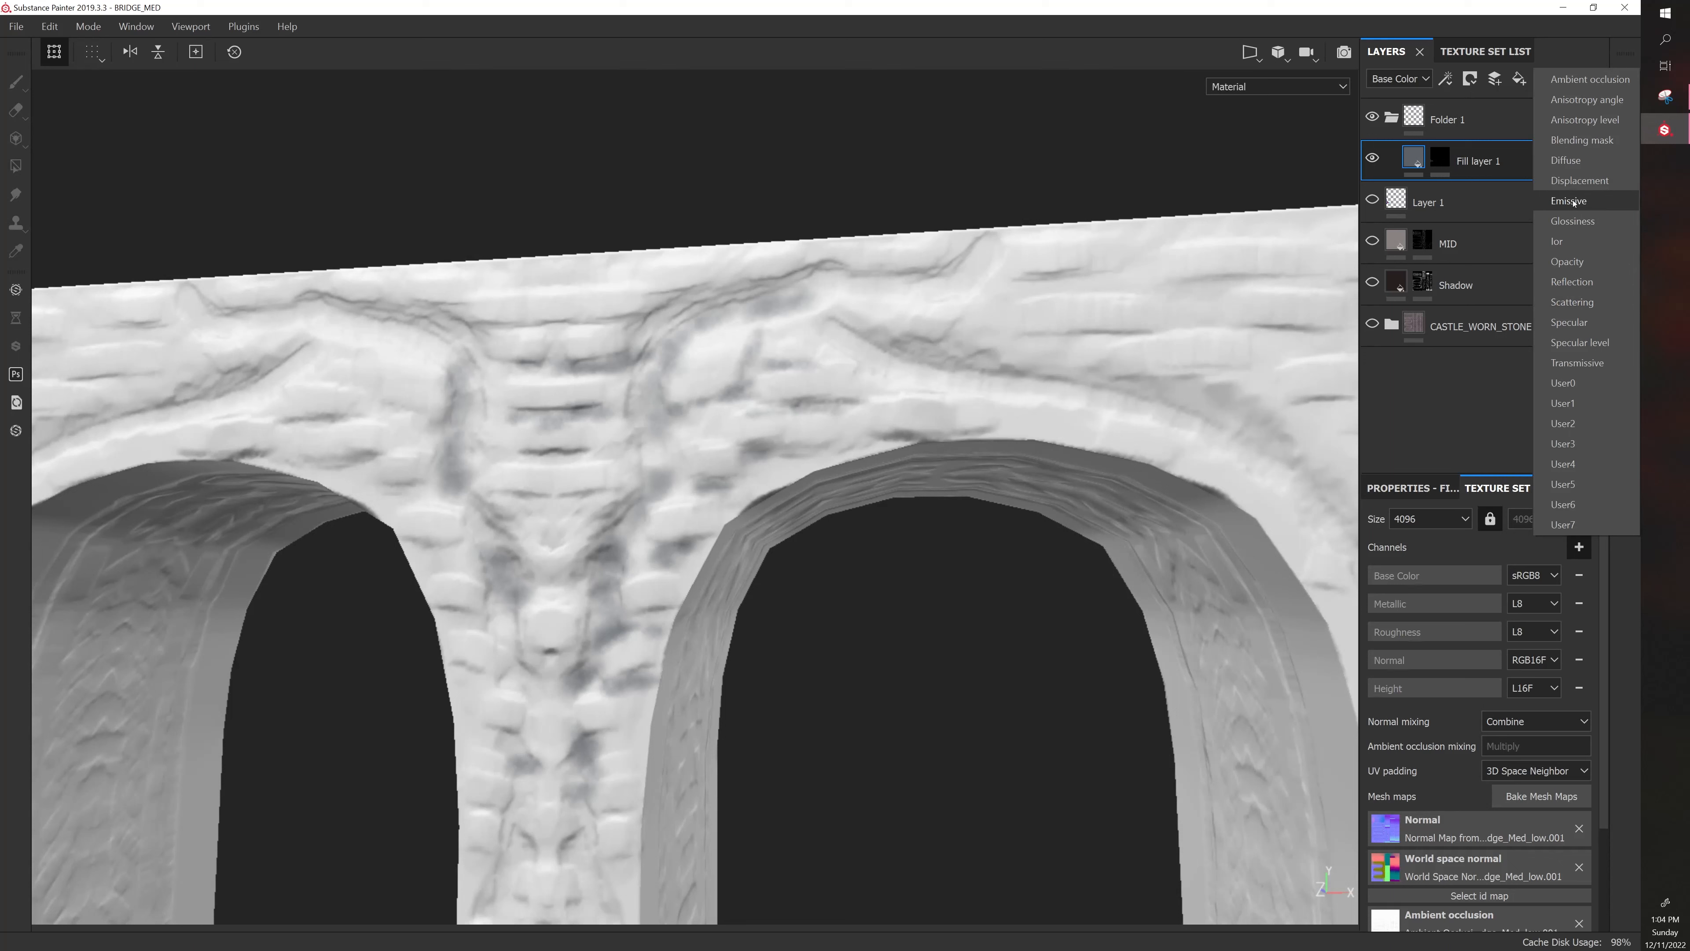
{"action": "left_click", "coordinate": [1000, 695]}
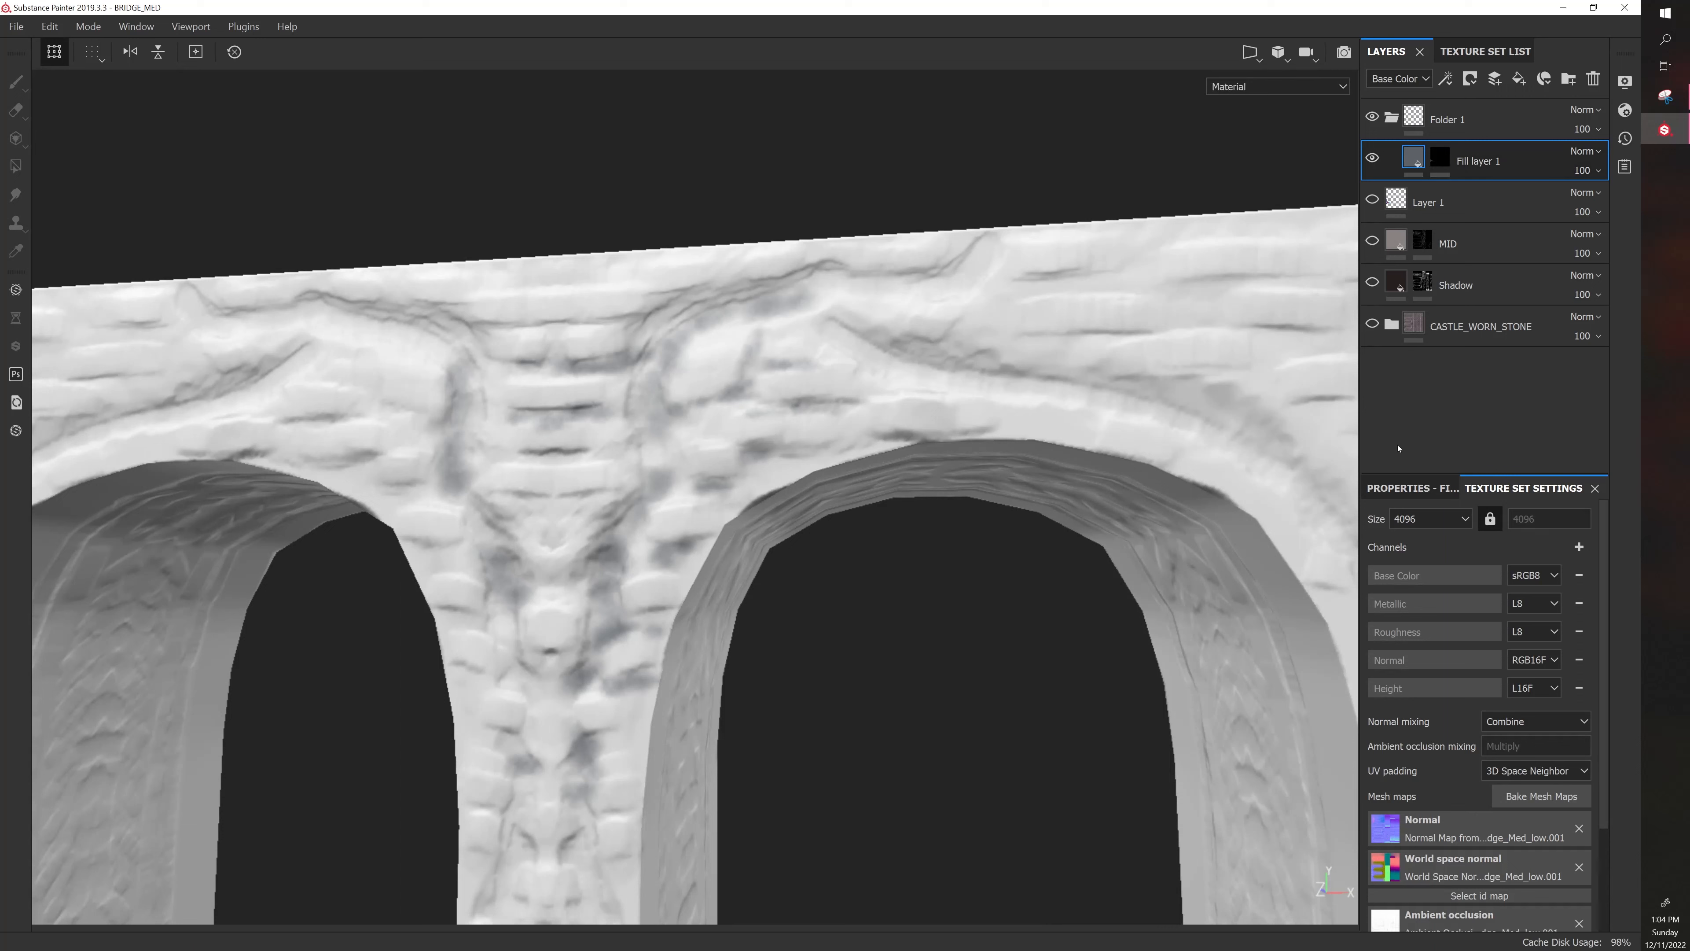
{"action": "left_click", "coordinate": [1409, 489]}
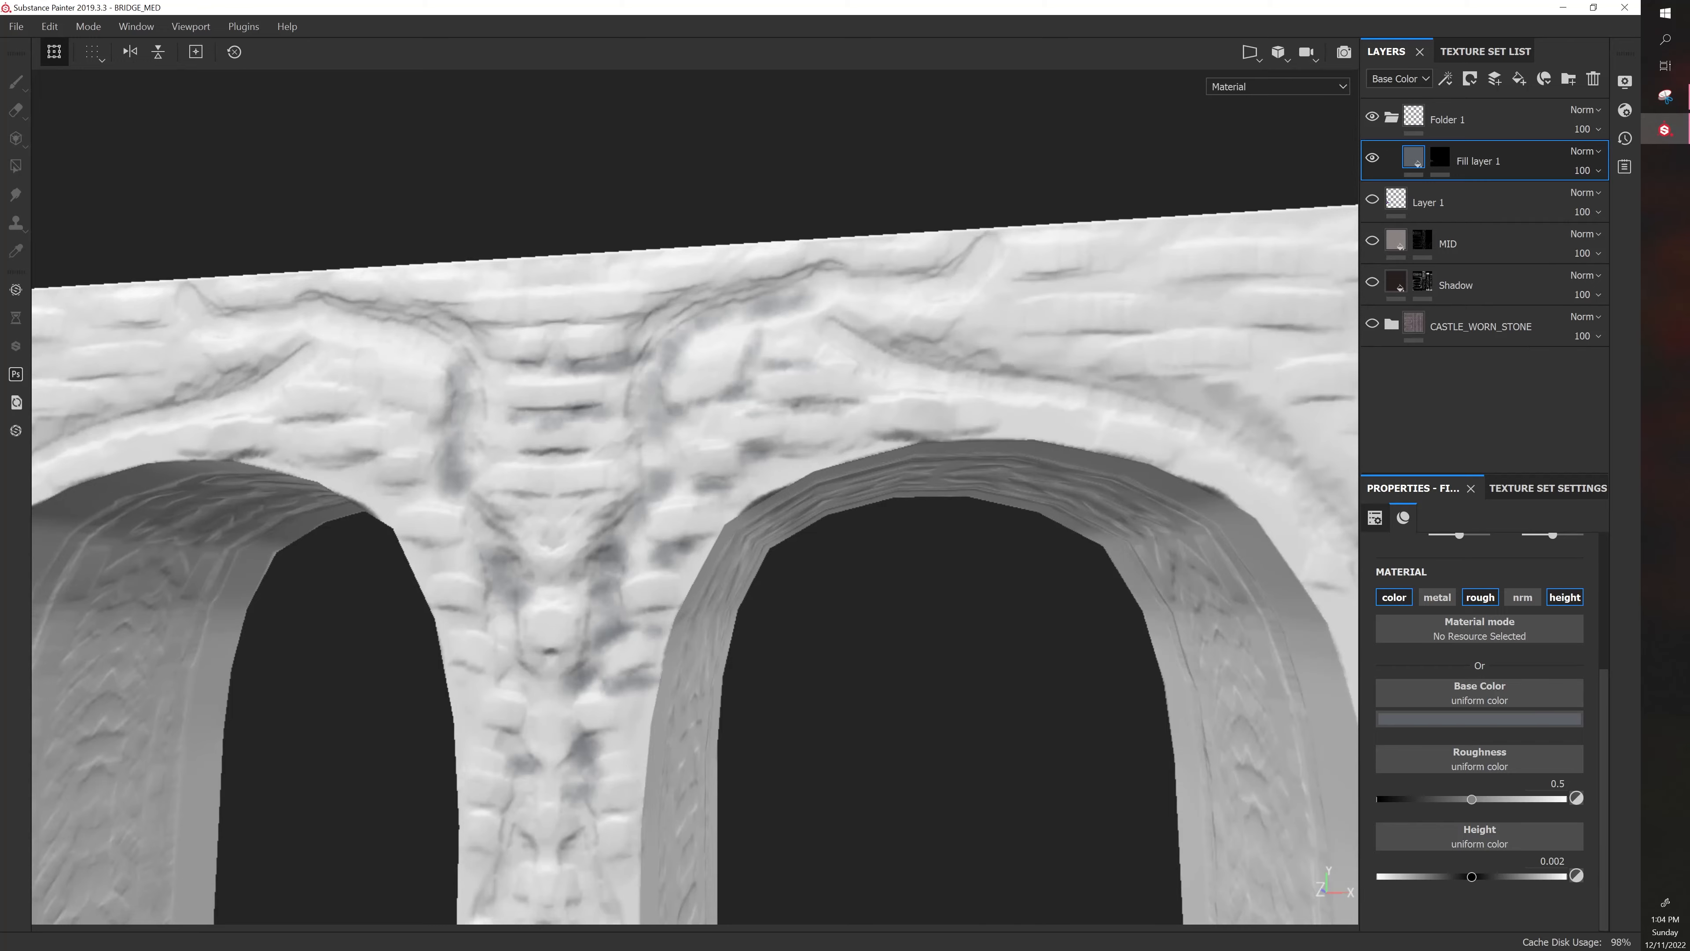
Apply the Crumples smart mask to the fill layer's mask and inspect the bridge
{"action": "mouse_move", "coordinate": [0, 426]}
{"action": "left_mouse_down"}
{"action": "mouse_move", "coordinate": [720, 333]}
{"action": "mouse_move", "coordinate": [924, 265]}
{"action": "mouse_move", "coordinate": [945, 217]}
{"action": "left_mouse_up"}
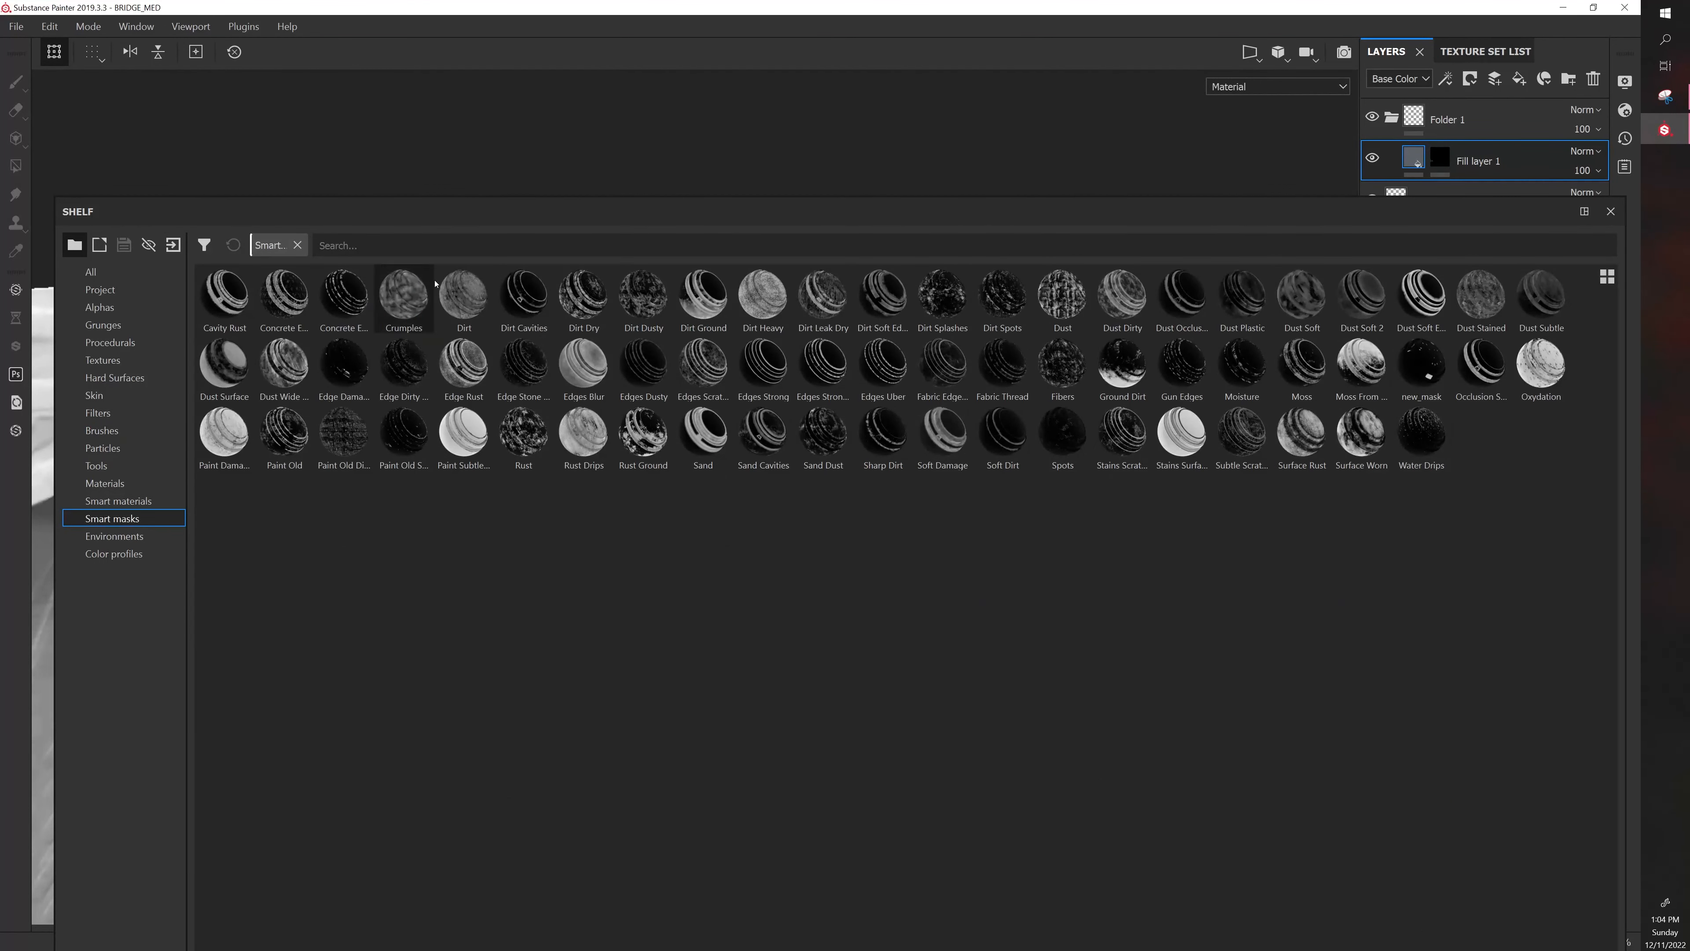
{"action": "mouse_move", "coordinate": [417, 297]}
{"action": "left_mouse_down"}
{"action": "mouse_move", "coordinate": [1267, 147]}
{"action": "mouse_move", "coordinate": [1439, 160]}
{"action": "left_mouse_up"}
{"action": "left_click_drag", "start_coordinate": [441, 215], "coordinate": [441, 949]}
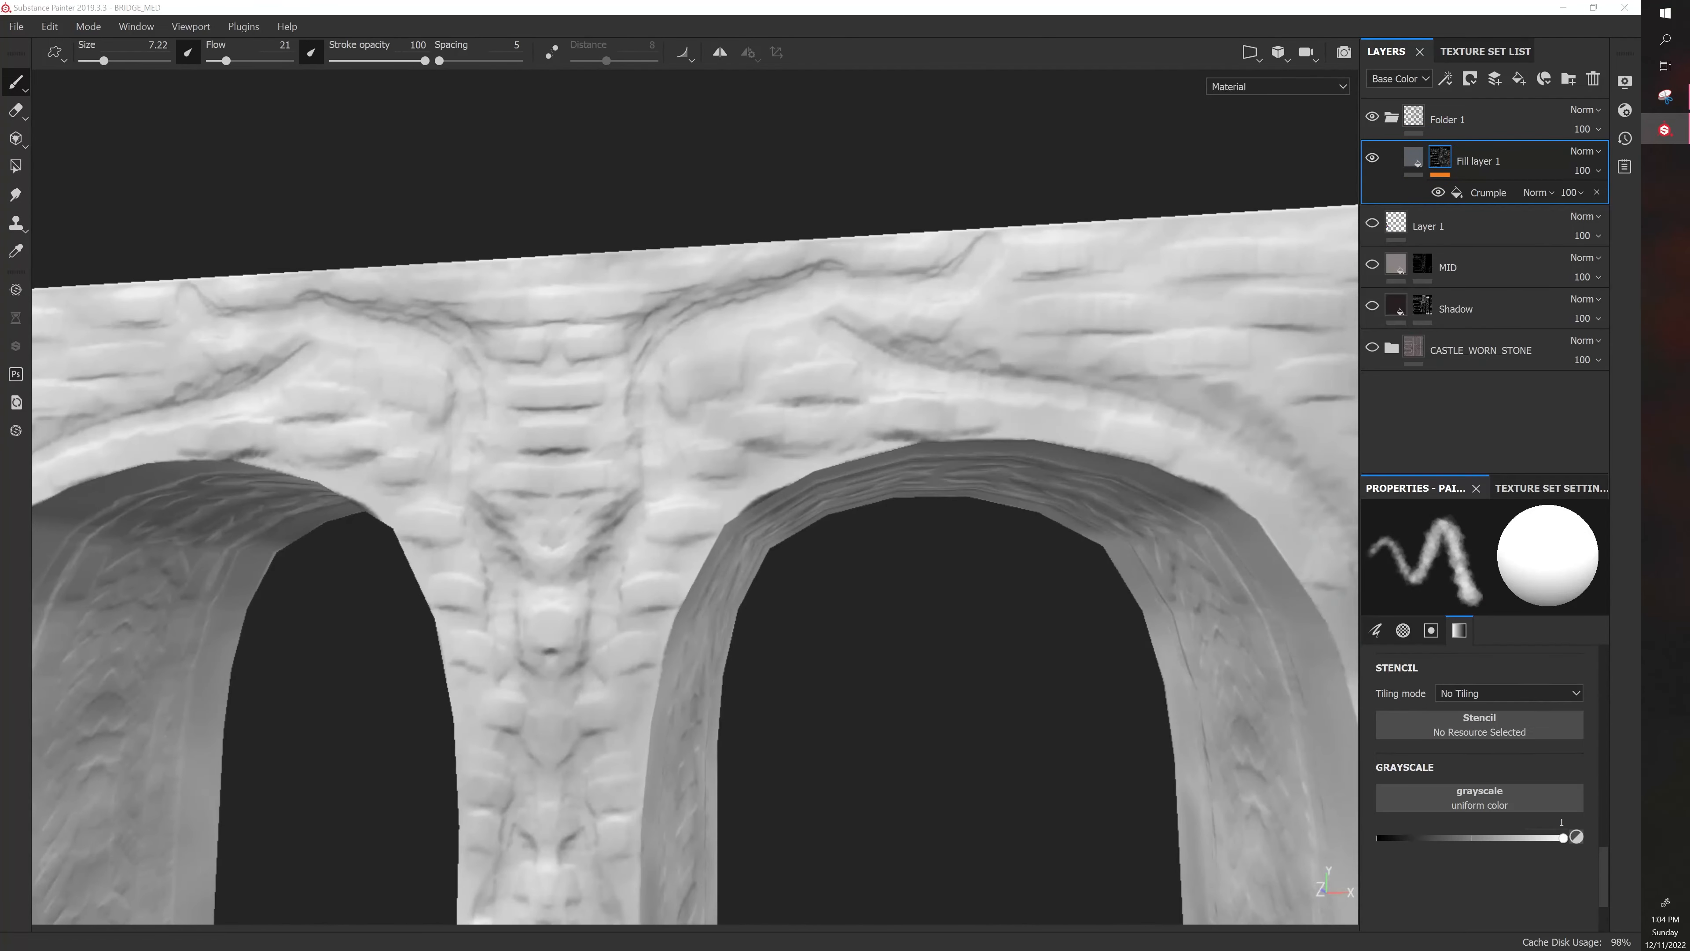
{"action": "scroll", "coordinate": [599, 624], "scroll_direction": "down", "scroll_amount": 5}
{"action": "left_click_drag", "start_coordinate": [785, 679], "coordinate": [762, 679], "text": "alt"}
{"action": "right_click_drag", "start_coordinate": [761, 679], "coordinate": [750, 679], "text": "shift"}
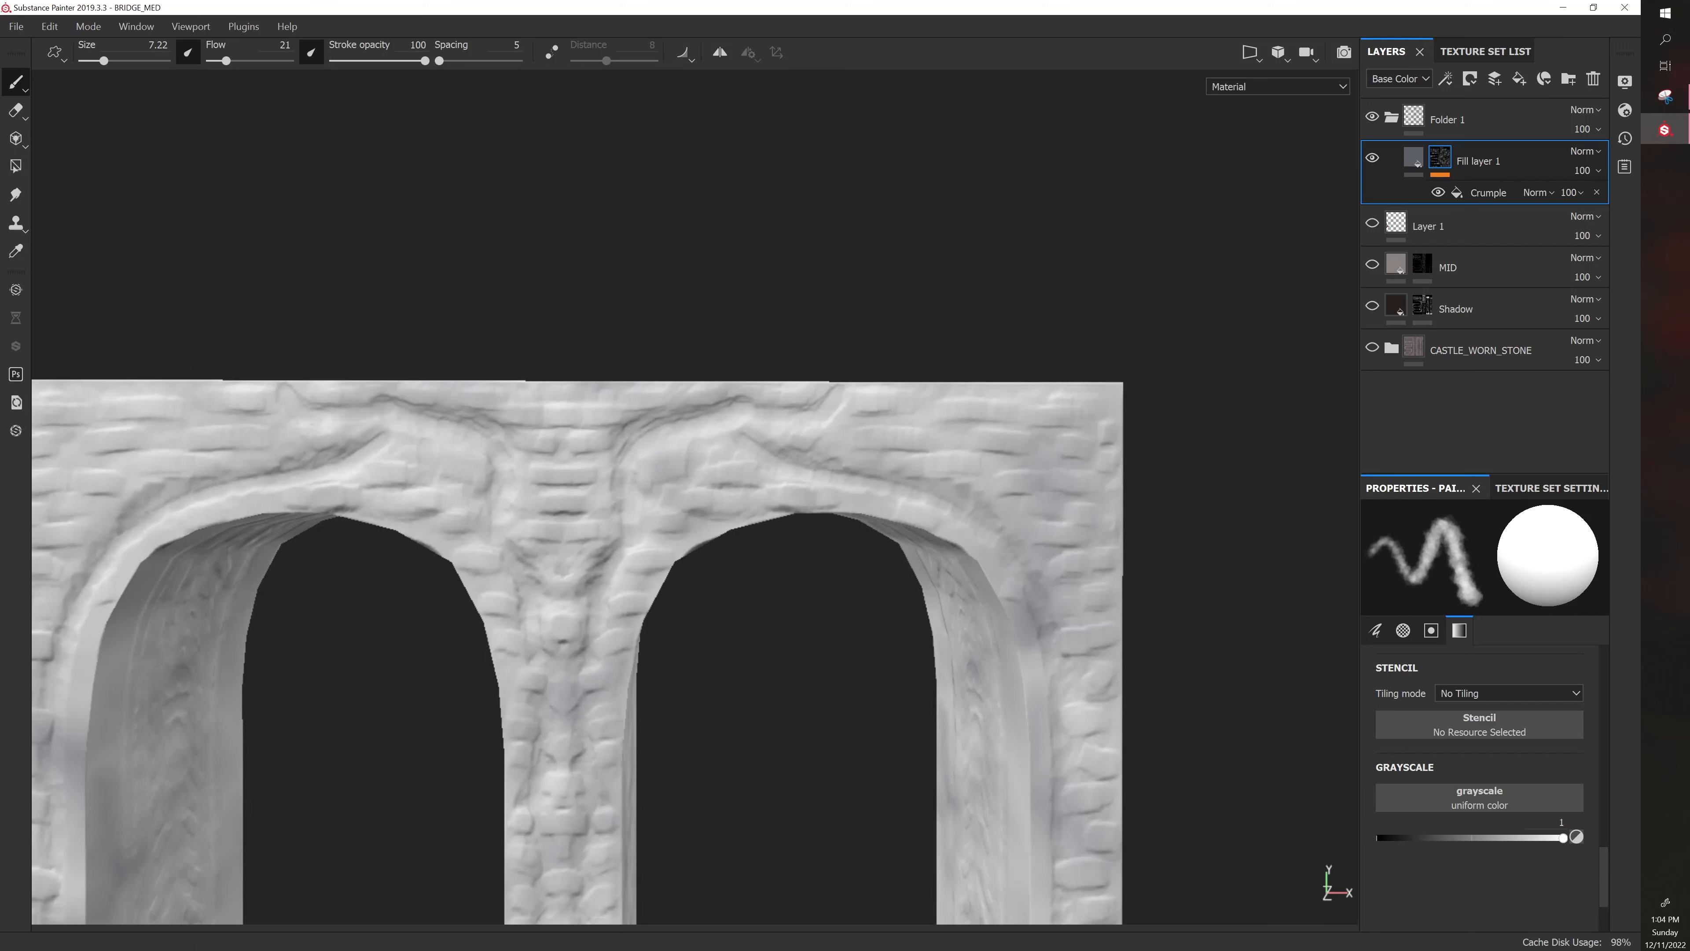
Apply a smart mask containing Sharpen and Mask Builder effects to the fill layer's mask and inspect the stonework up close
{"action": "mouse_move", "coordinate": [1, 436]}
{"action": "left_mouse_down"}
{"action": "mouse_move", "coordinate": [1524, 304]}
{"action": "mouse_move", "coordinate": [1445, 165]}
{"action": "left_mouse_up"}
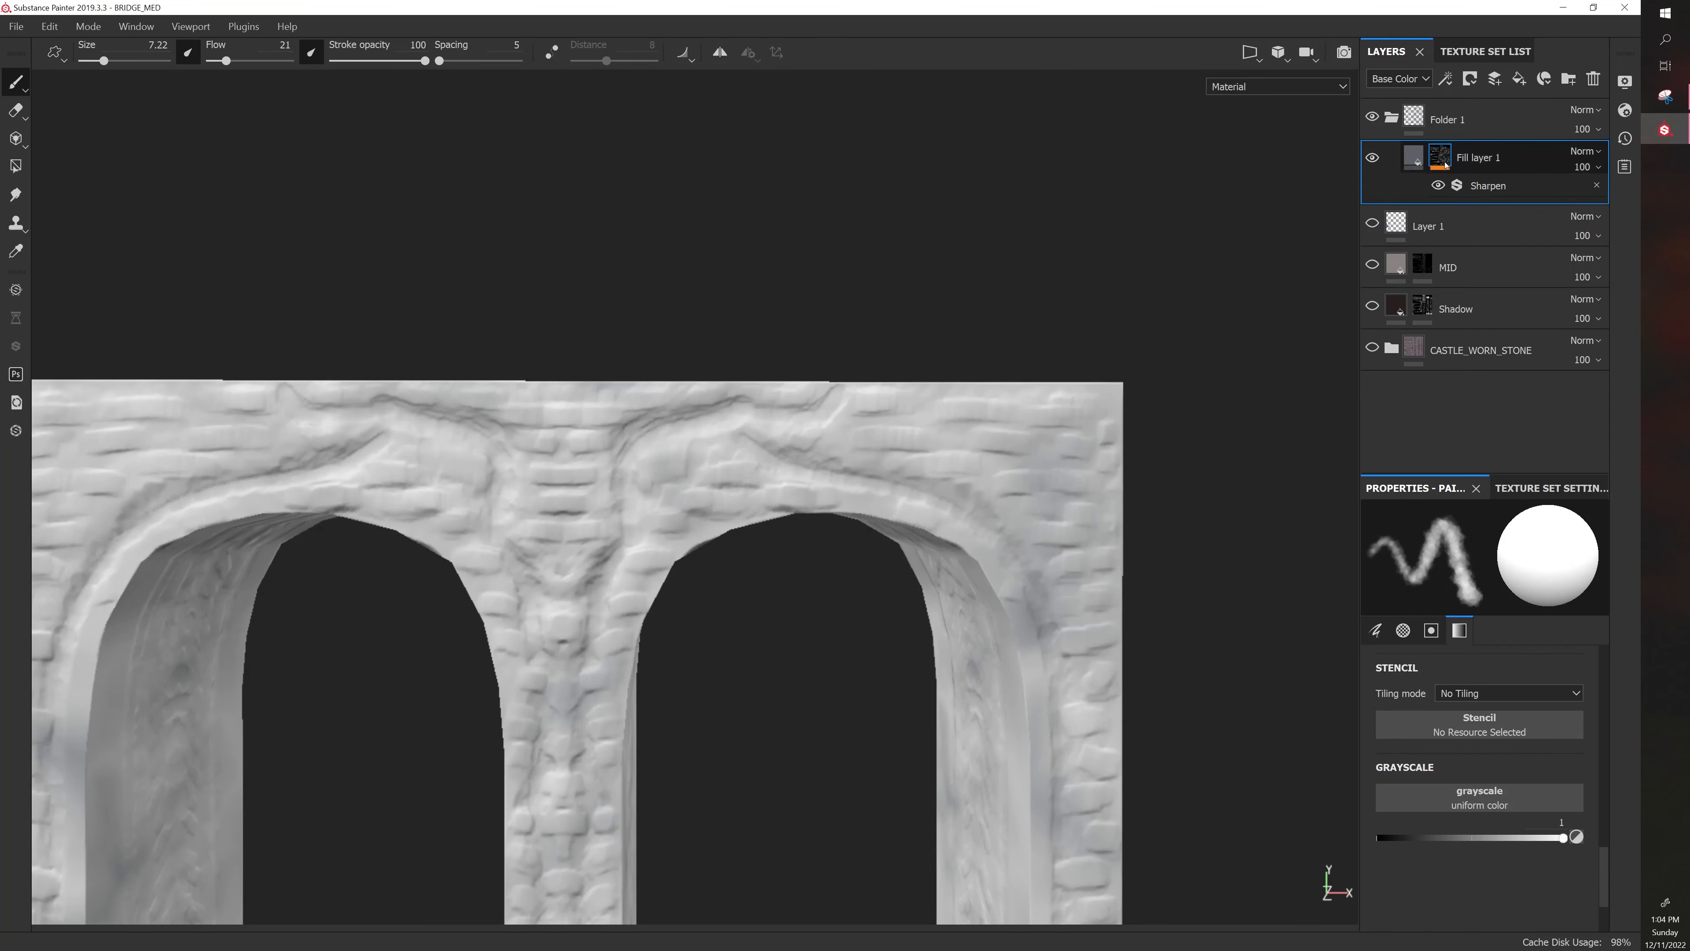
{"action": "left_click_drag", "start_coordinate": [570, 290], "coordinate": [604, 283], "text": "alt"}
{"action": "mouse_move", "coordinate": [604, 283]}
{"action": "right_mouse_down", "text": "shift"}
{"action": "mouse_move", "coordinate": [540, 275]}
{"action": "mouse_move", "coordinate": [594, 307]}
{"action": "right_mouse_up", "text": "shift"}
{"action": "scroll", "coordinate": [594, 308], "scroll_direction": "up", "scroll_amount": 2}
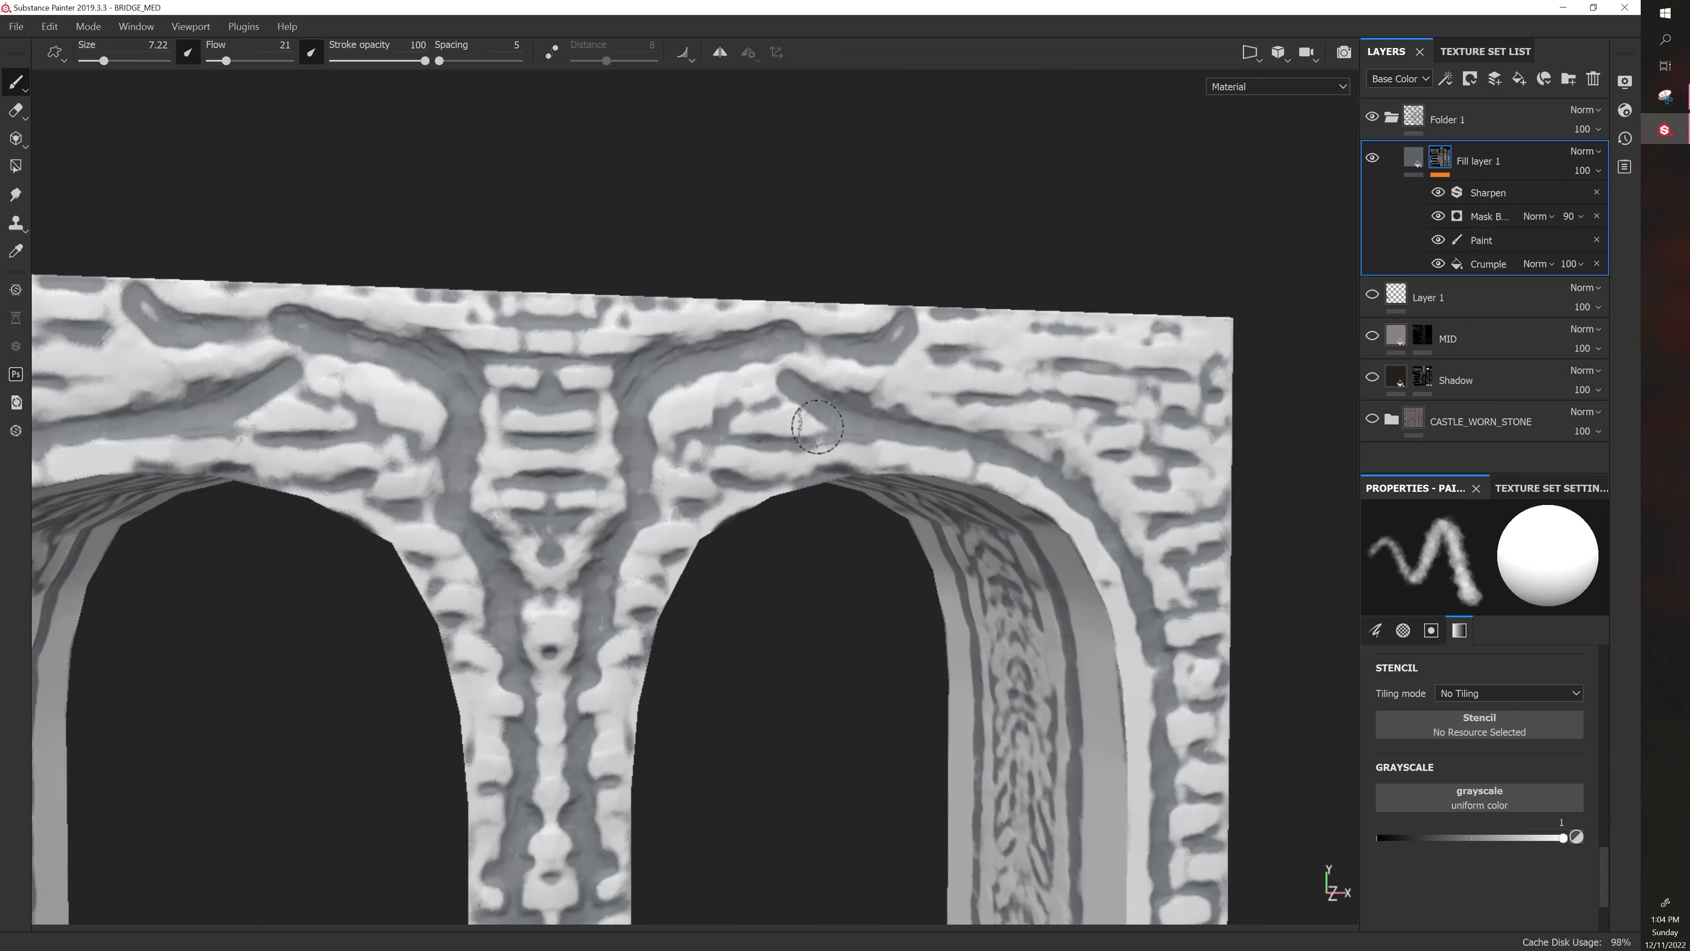
{"action": "scroll", "coordinate": [645, 391], "scroll_direction": "up", "scroll_amount": 2}
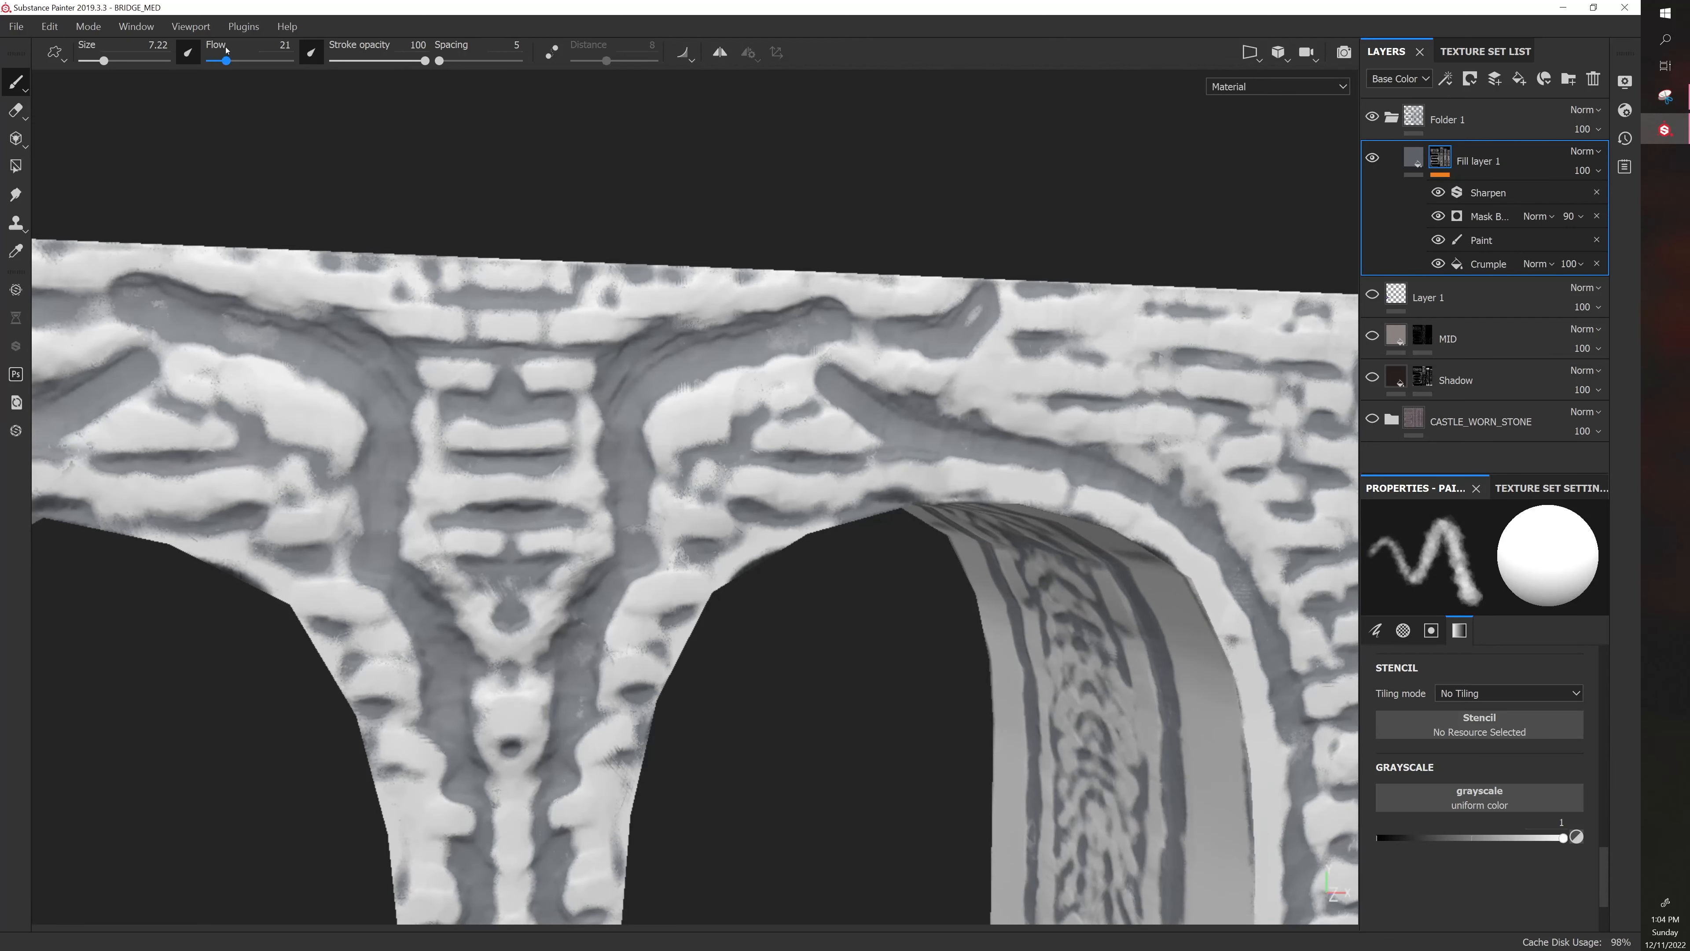
Set the brush flow to 100 and examine the mask pattern across the whole bridge
{"action": "left_click_drag", "start_coordinate": [227, 61], "coordinate": [290, 61]}
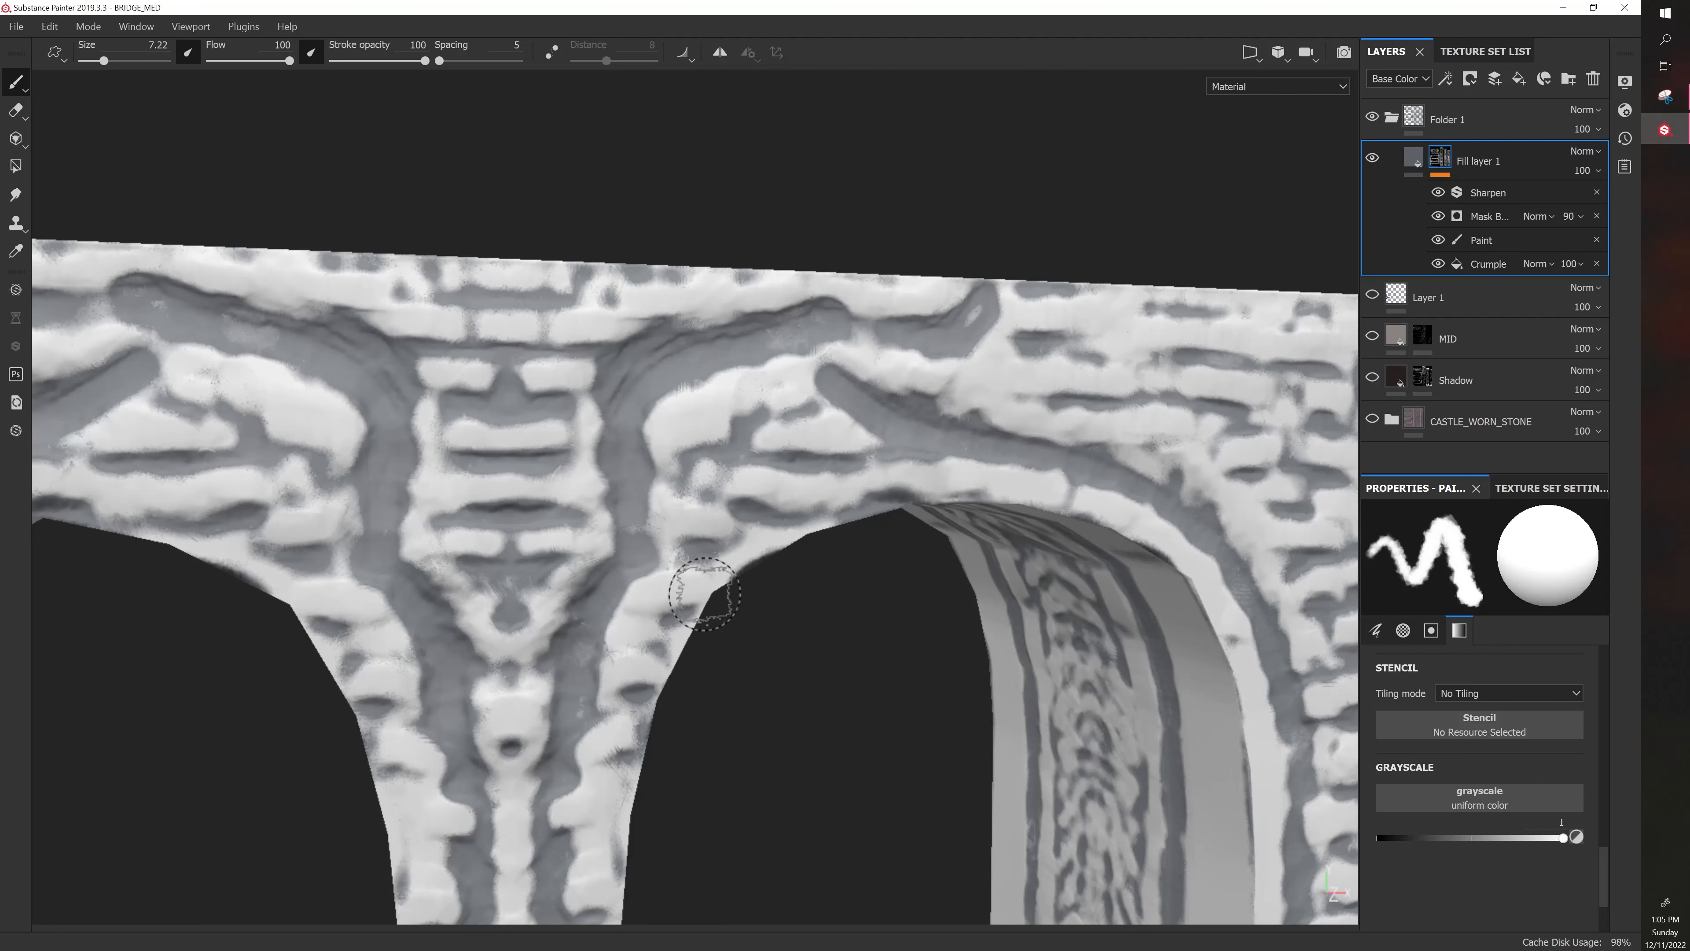
{"action": "scroll", "coordinate": [666, 609], "scroll_direction": "down", "scroll_amount": 3}
{"action": "middle_click_drag", "start_coordinate": [690, 679], "coordinate": [704, 527]}
{"action": "scroll", "coordinate": [703, 527], "scroll_direction": "down", "scroll_amount": 3}
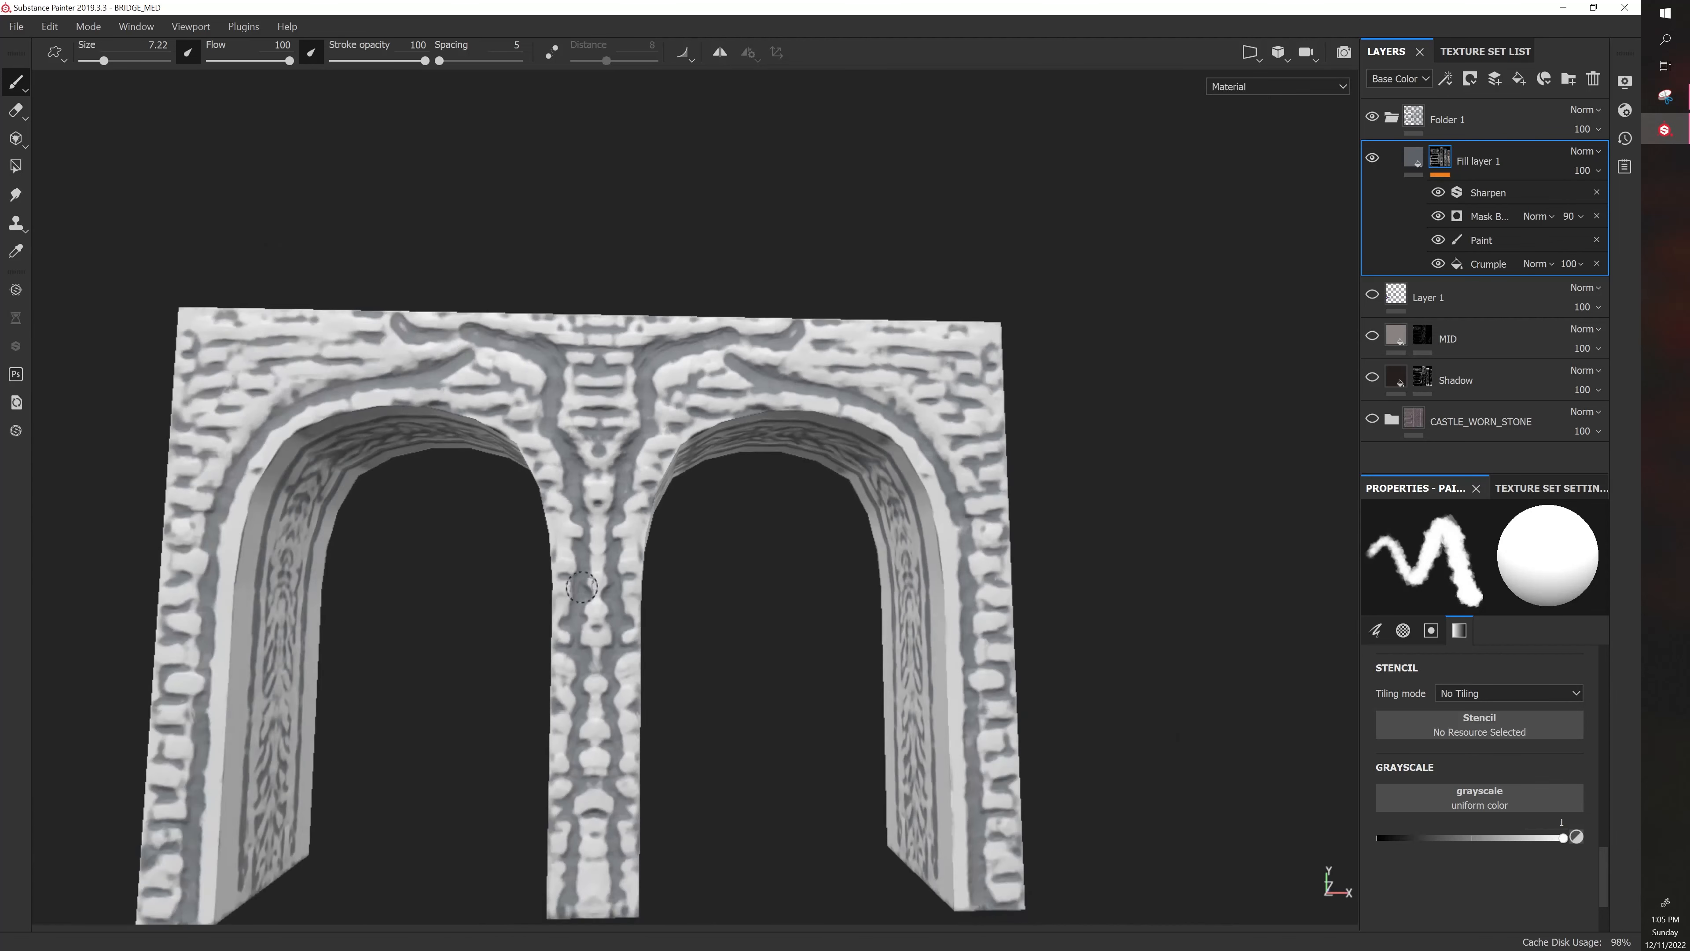
{"action": "left_click_drag", "start_coordinate": [413, 506], "coordinate": [453, 509], "text": "alt"}
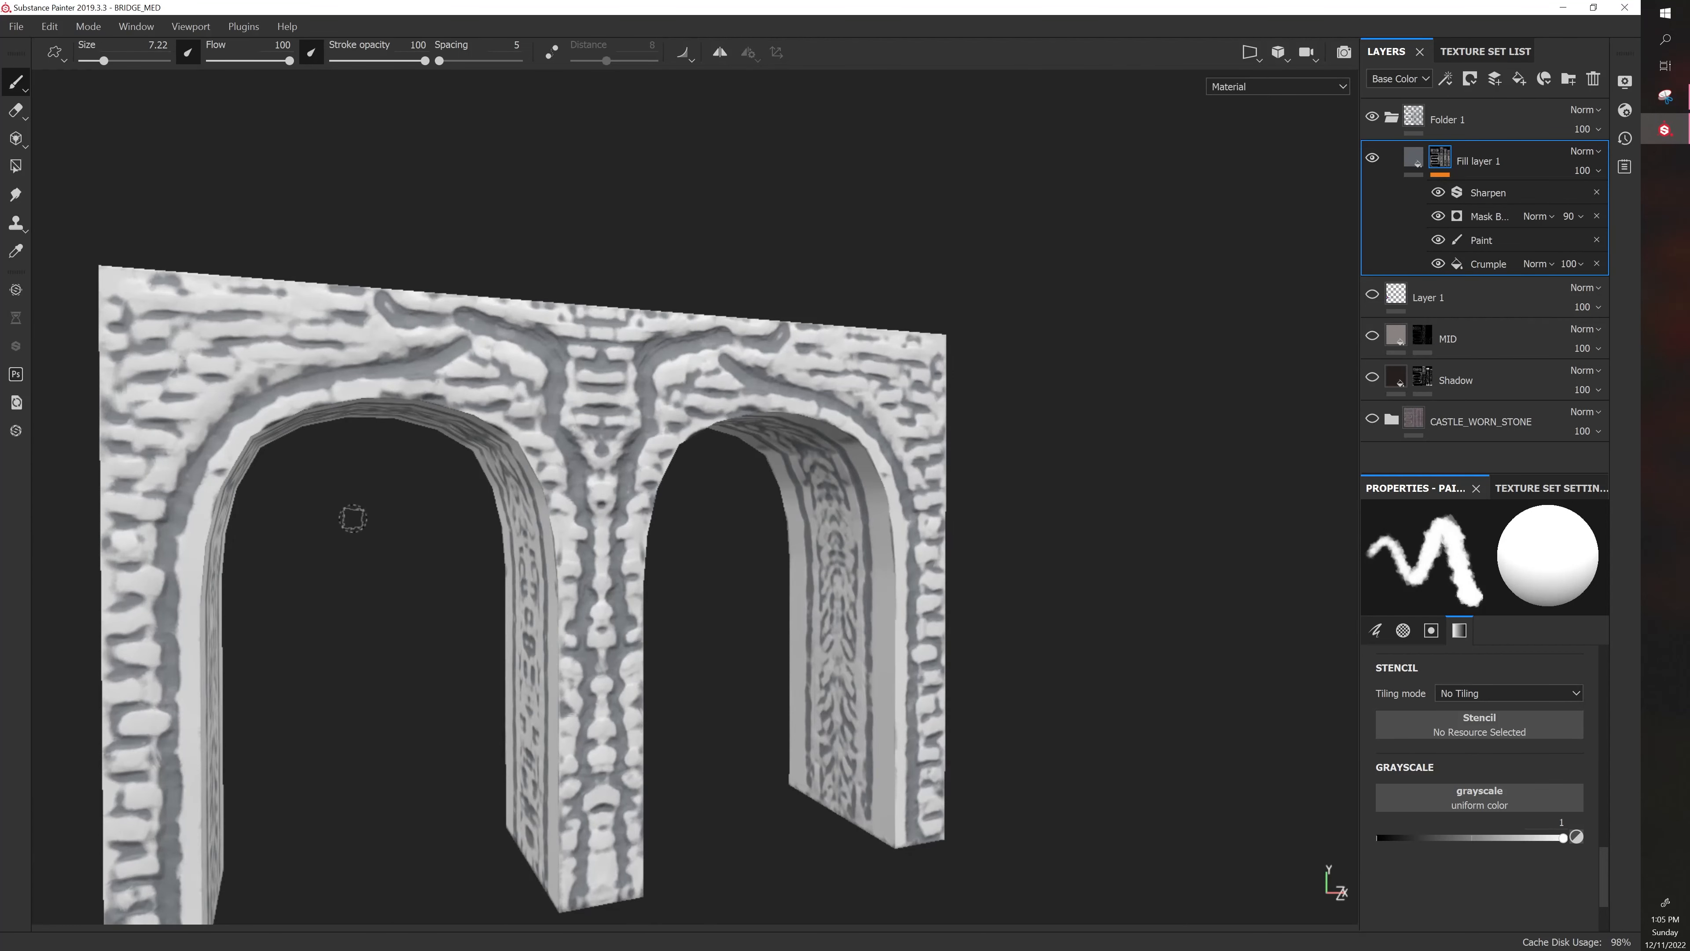
{"action": "left_click_drag", "start_coordinate": [351, 517], "coordinate": [328, 442], "text": "alt"}
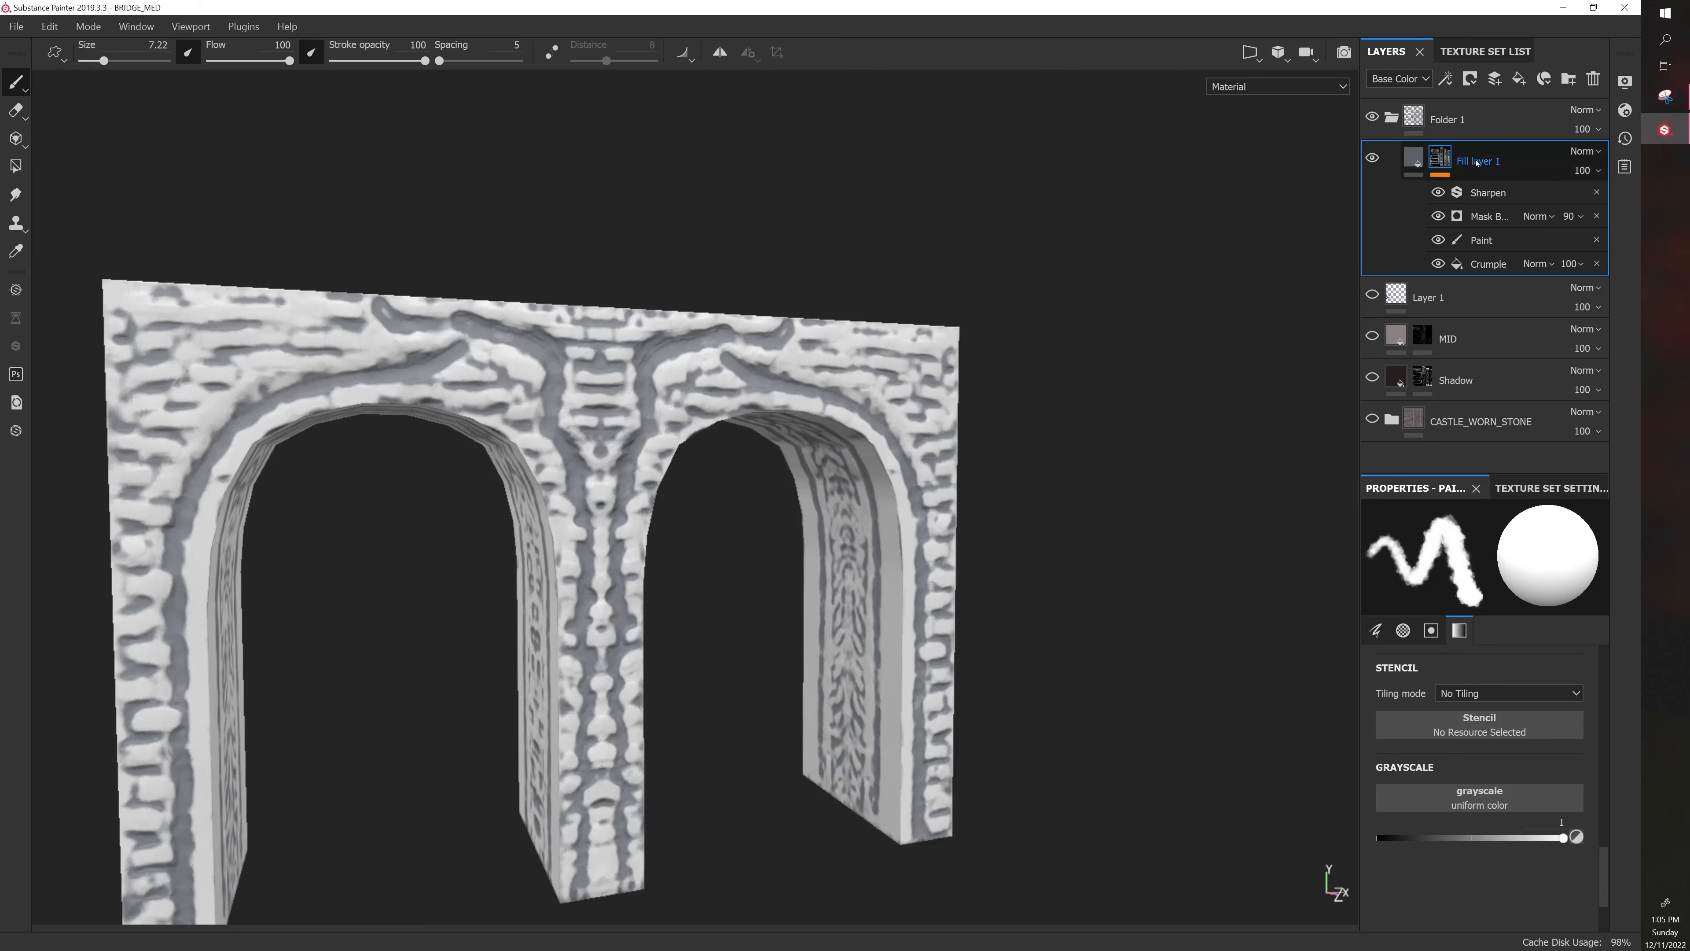
Duplicate the masked fill layer and clear the mask of the upper copy
{"action": "key", "text": "ctrl+d"}
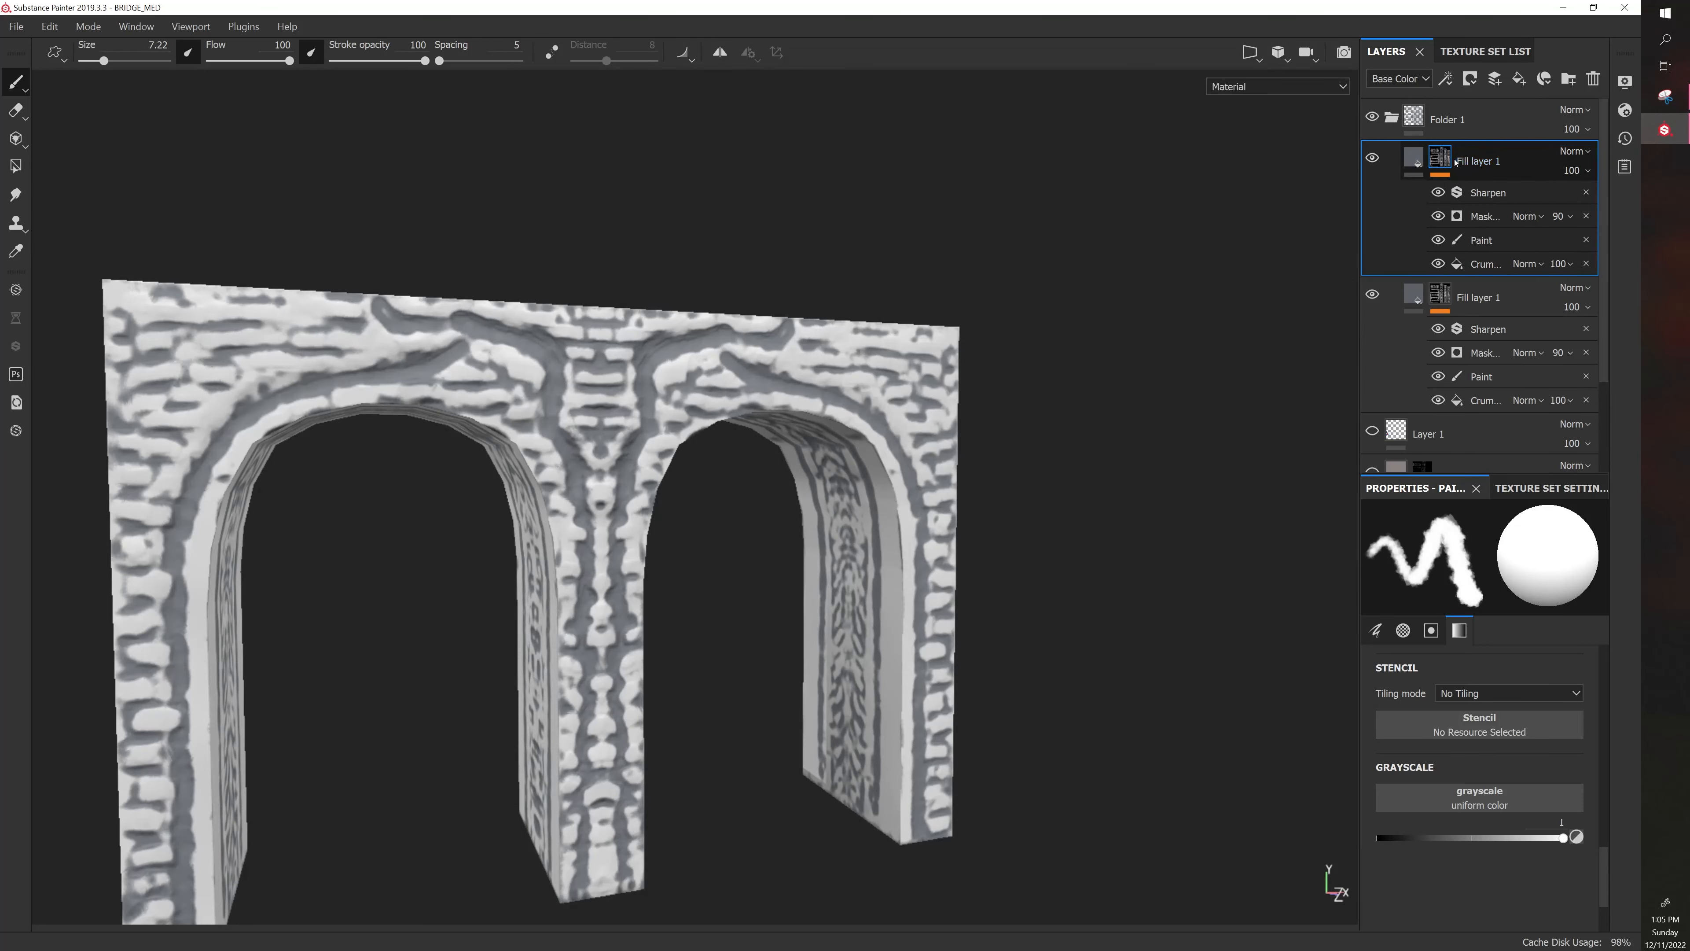
{"action": "right_click", "coordinate": [1446, 155]}
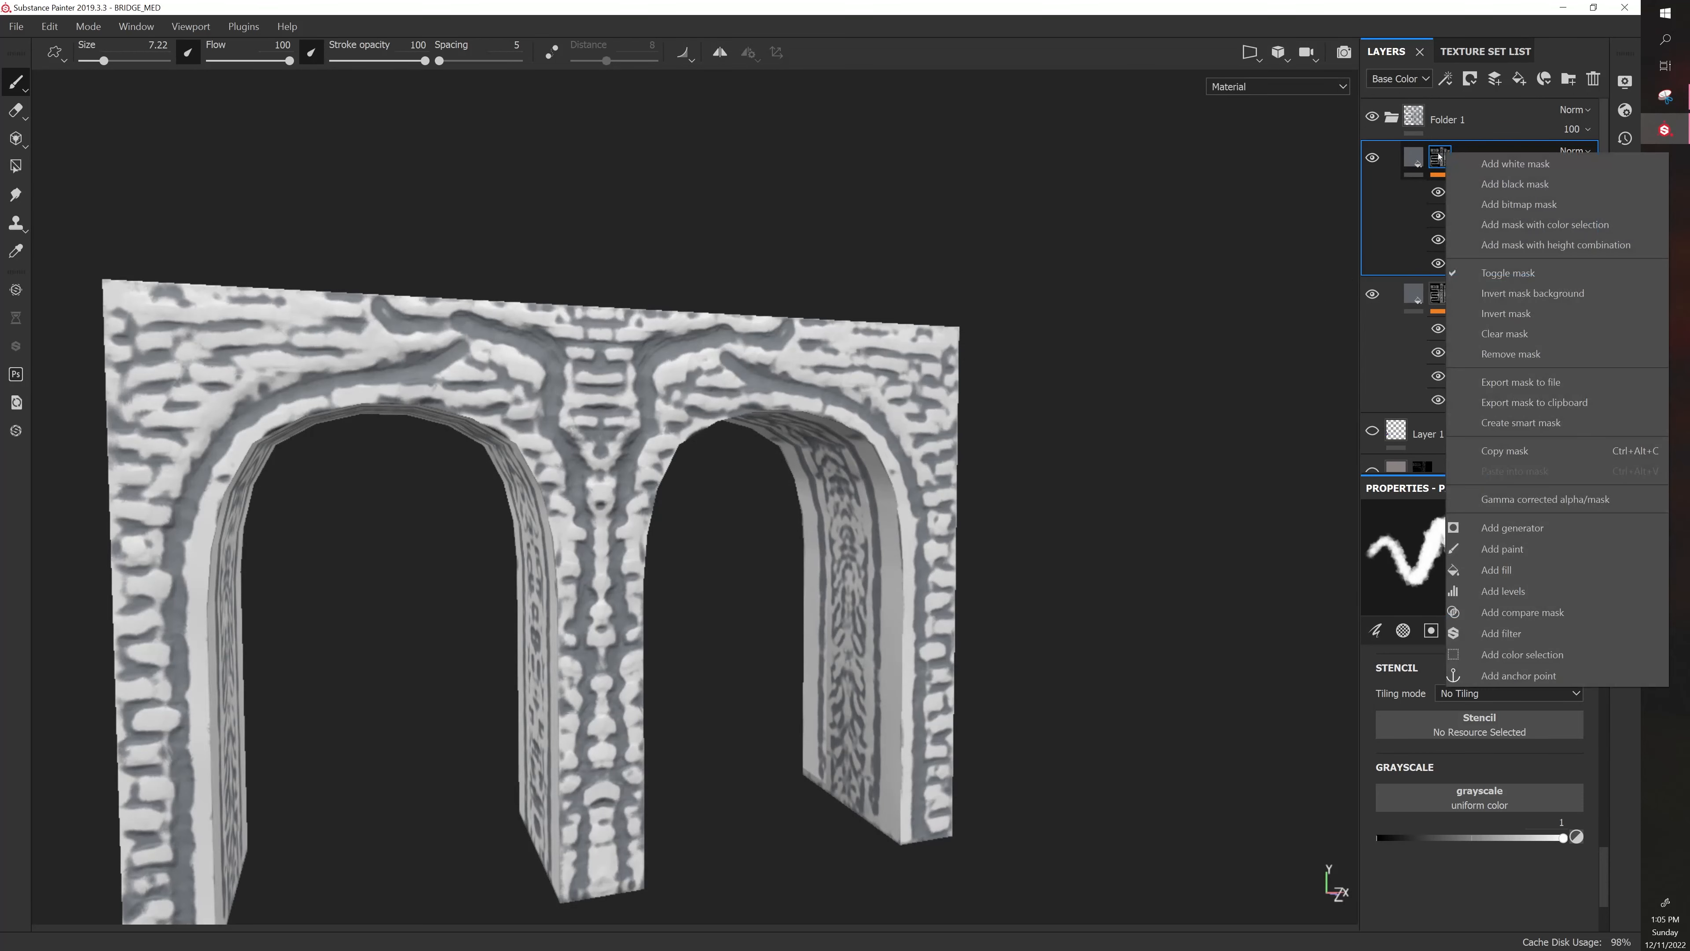
{"action": "left_click", "coordinate": [1515, 333]}
Set the mask brush to size 7.24 with a flow of 14
{"action": "scroll", "coordinate": [1039, 342], "scroll_direction": "up", "scroll_amount": 3}
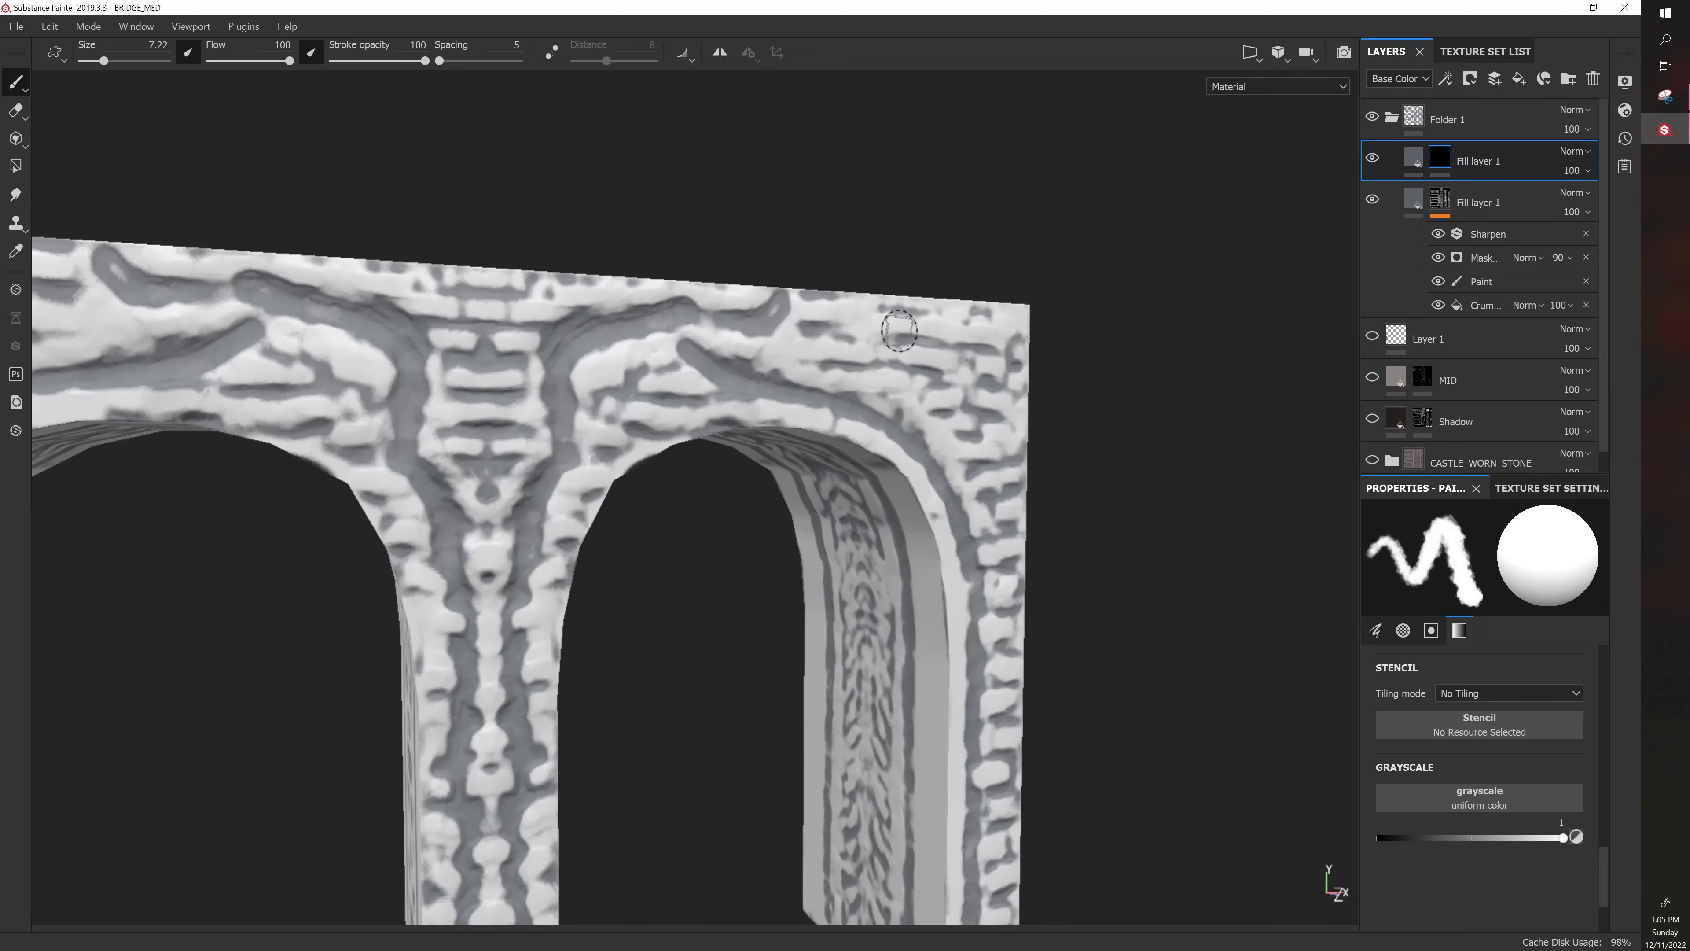
{"action": "key", "text": "bracketleft"}
{"action": "key", "text": "bracketleft"}
{"action": "key", "text": "bracketleft"}
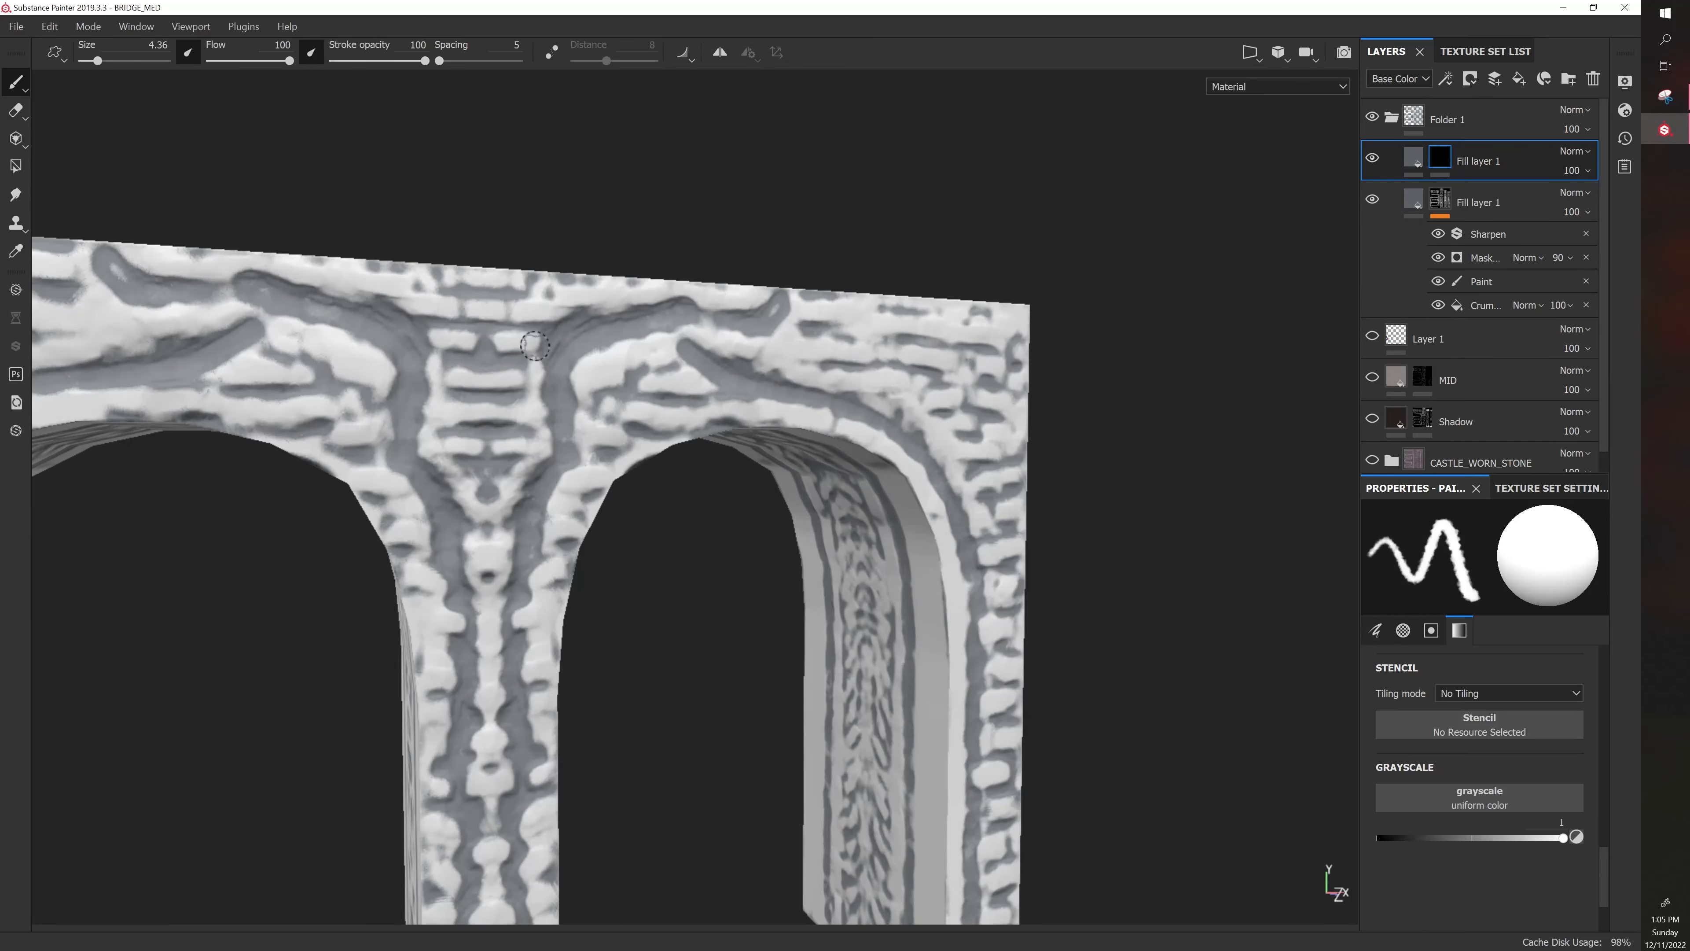
{"action": "key", "text": "bracketright"}
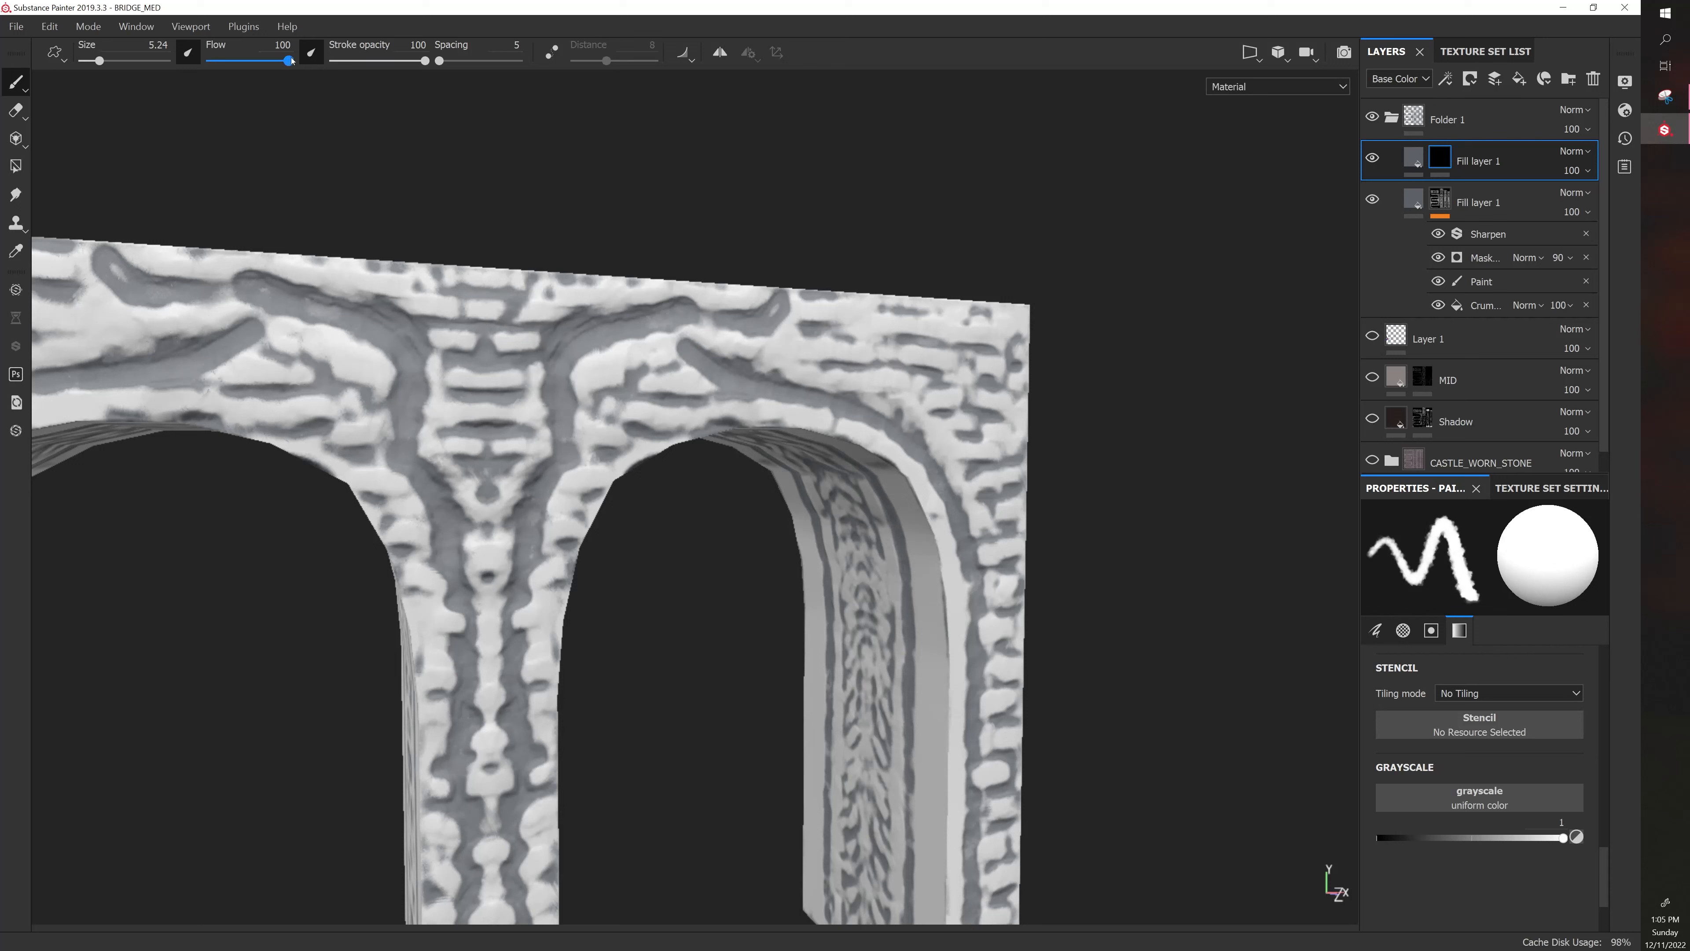
{"action": "left_click_drag", "start_coordinate": [289, 61], "coordinate": [224, 67]}
{"action": "key", "text": "bracketright"}
{"action": "key", "text": "bracketright"}
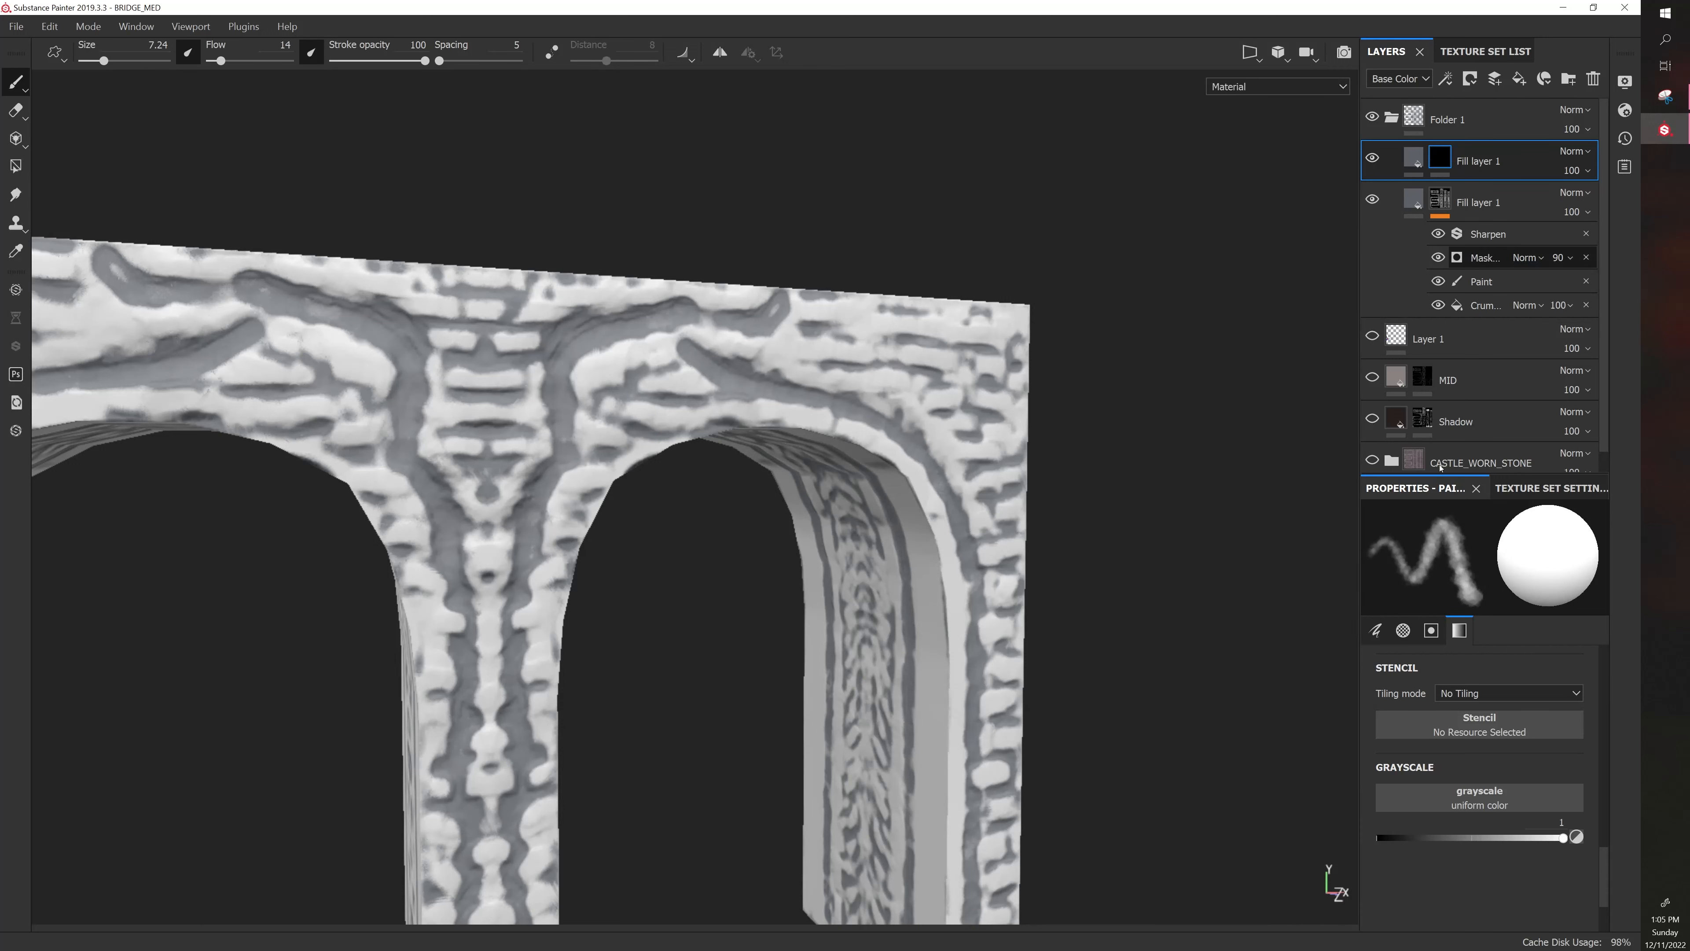
Lower the Mask Builder generator's Level to 0.02 on the lower fill layer's mask
{"action": "left_click", "coordinate": [1483, 257]}
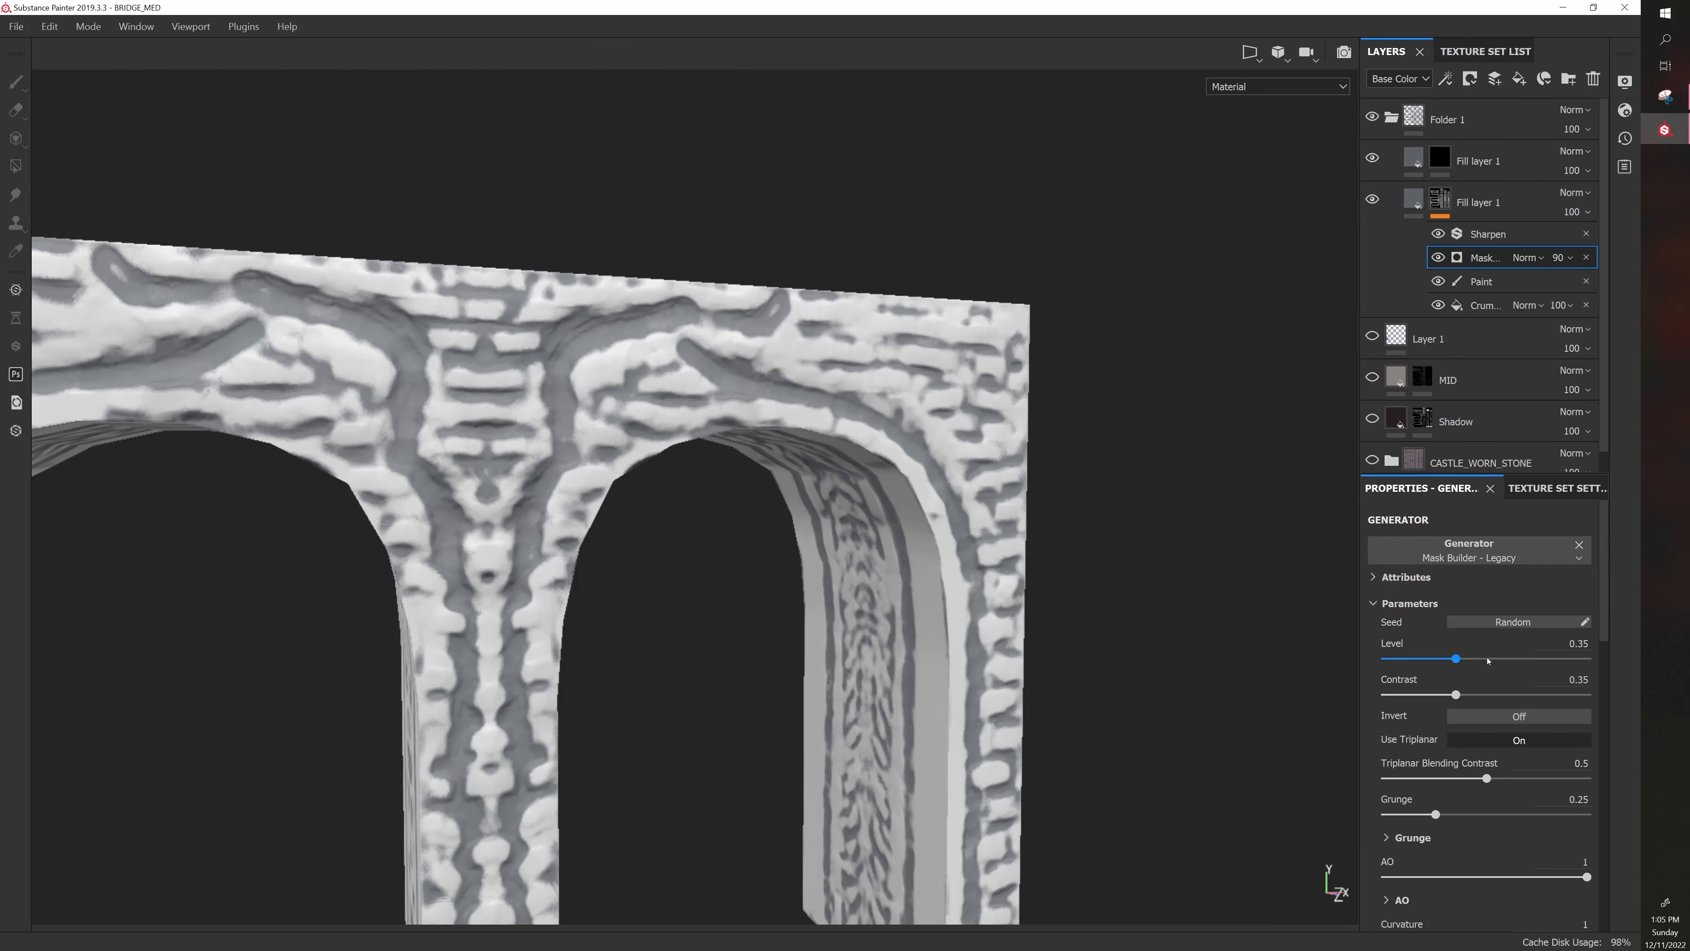
{"action": "left_click_drag", "start_coordinate": [1445, 658], "coordinate": [1391, 657]}
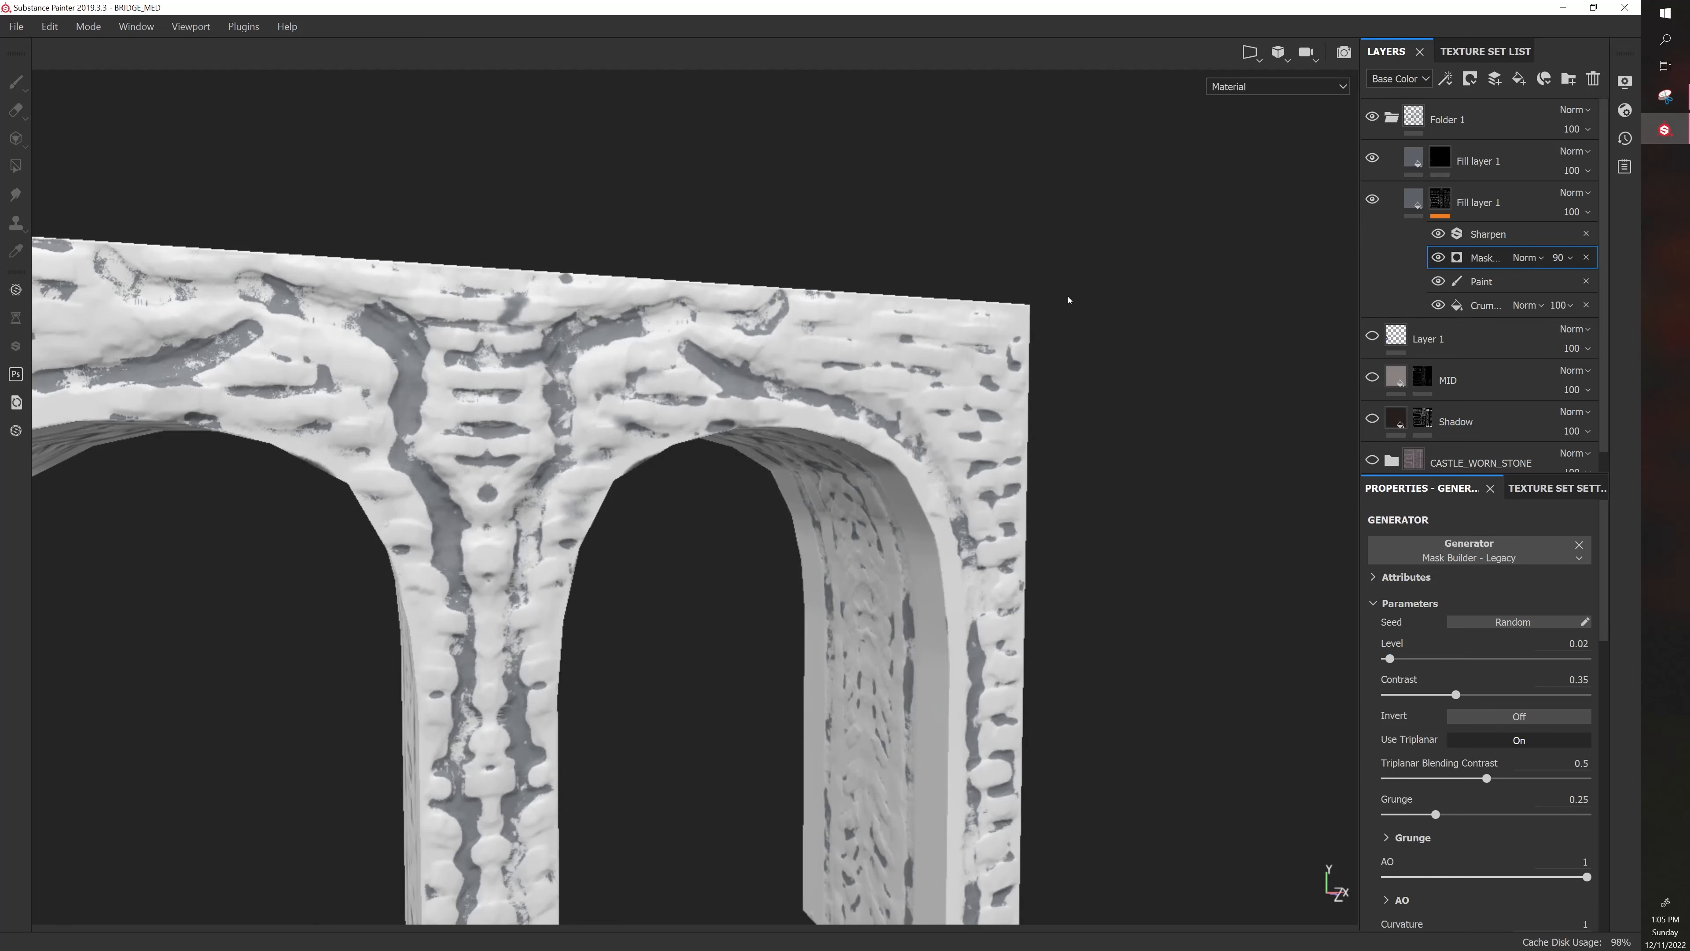
Paint on the upper fill layer's mask along the crevice below the pillar's top, using brush size 6.2
{"action": "left_click", "coordinate": [1395, 165]}
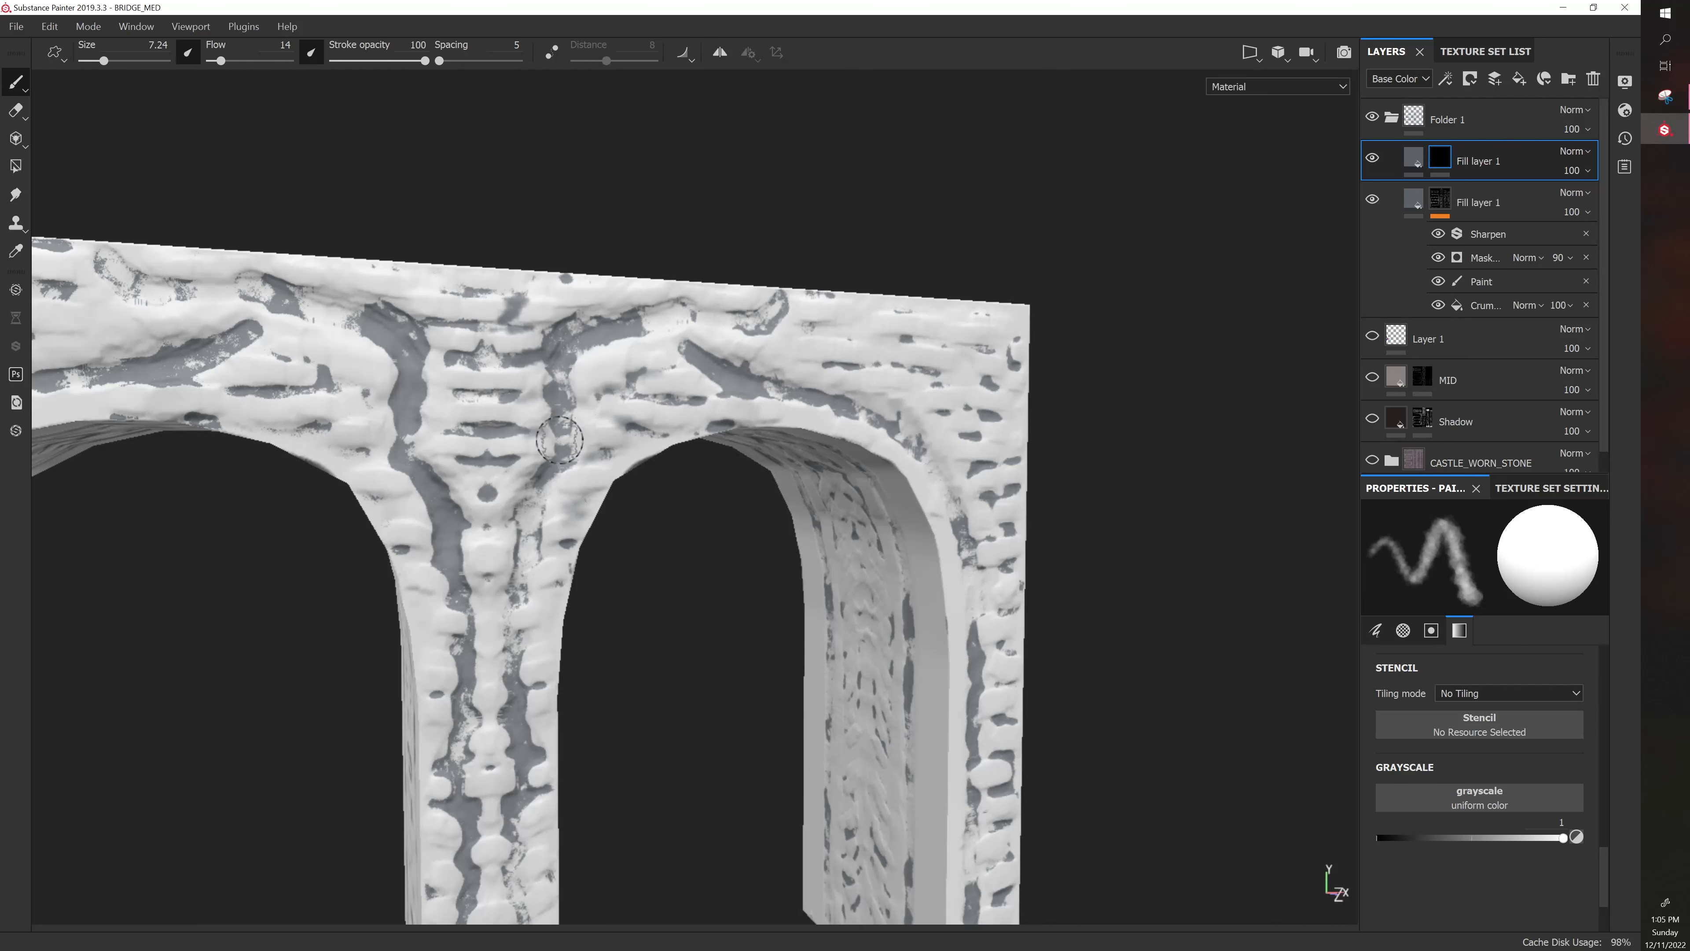
{"action": "key", "text": "bracketleft"}
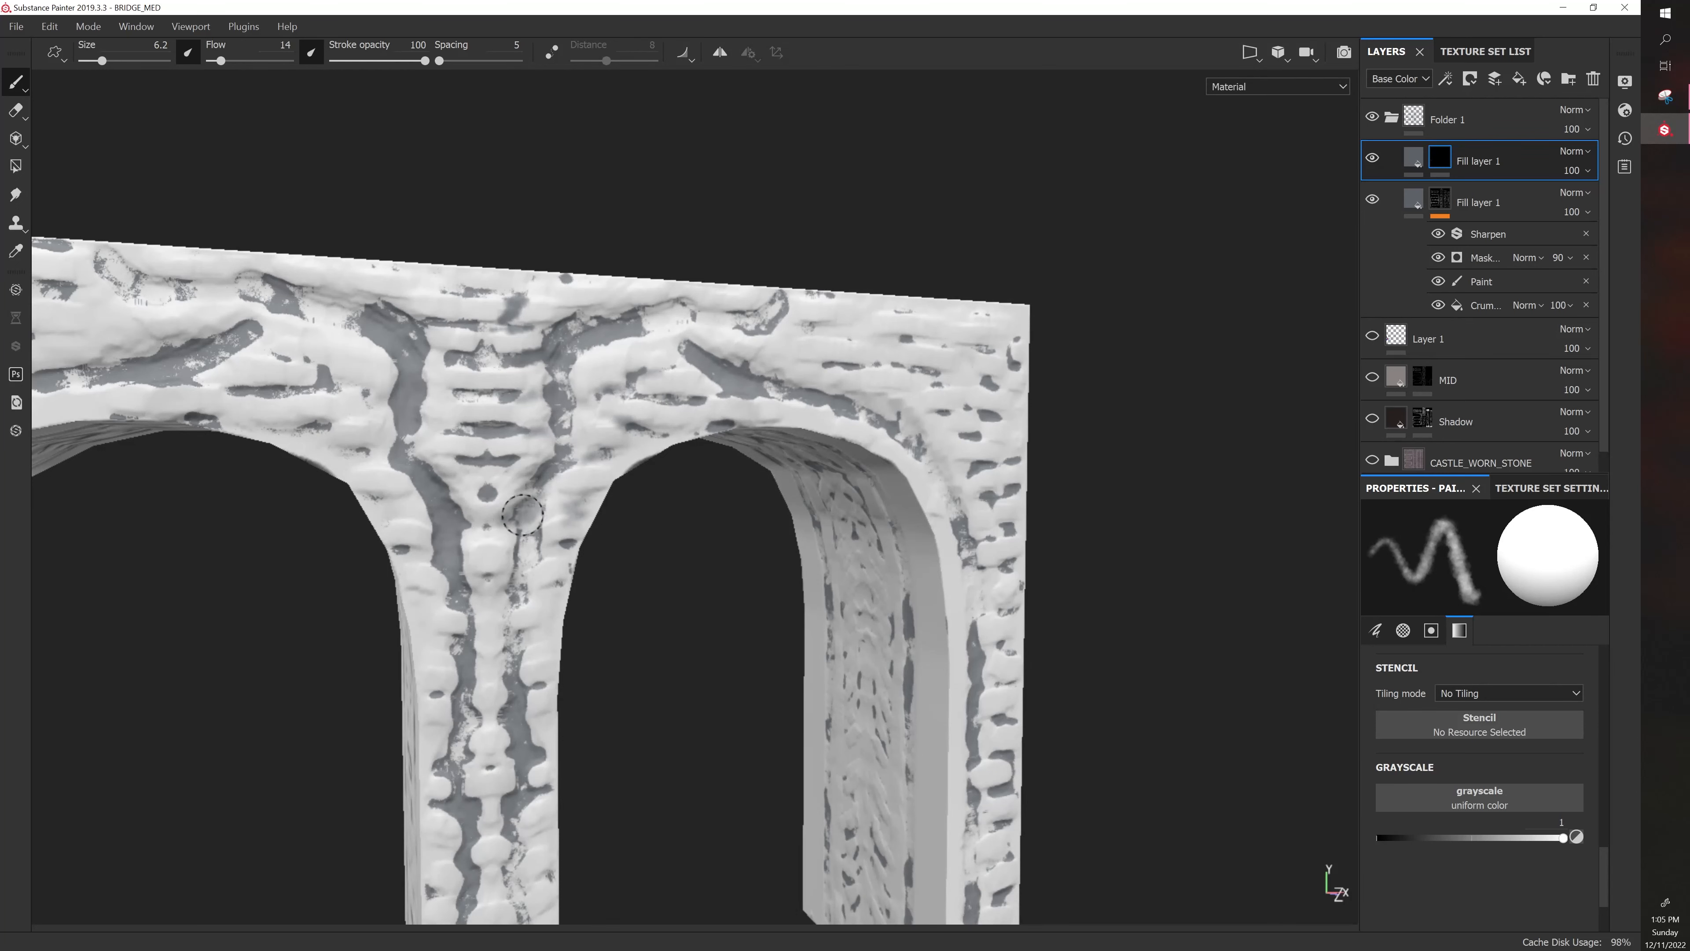
{"action": "mouse_move", "coordinate": [515, 553]}
{"action": "left_mouse_down"}
{"action": "mouse_move", "coordinate": [501, 584]}
{"action": "mouse_move", "coordinate": [526, 653]}
{"action": "mouse_move", "coordinate": [635, 643]}
{"action": "left_mouse_up"}
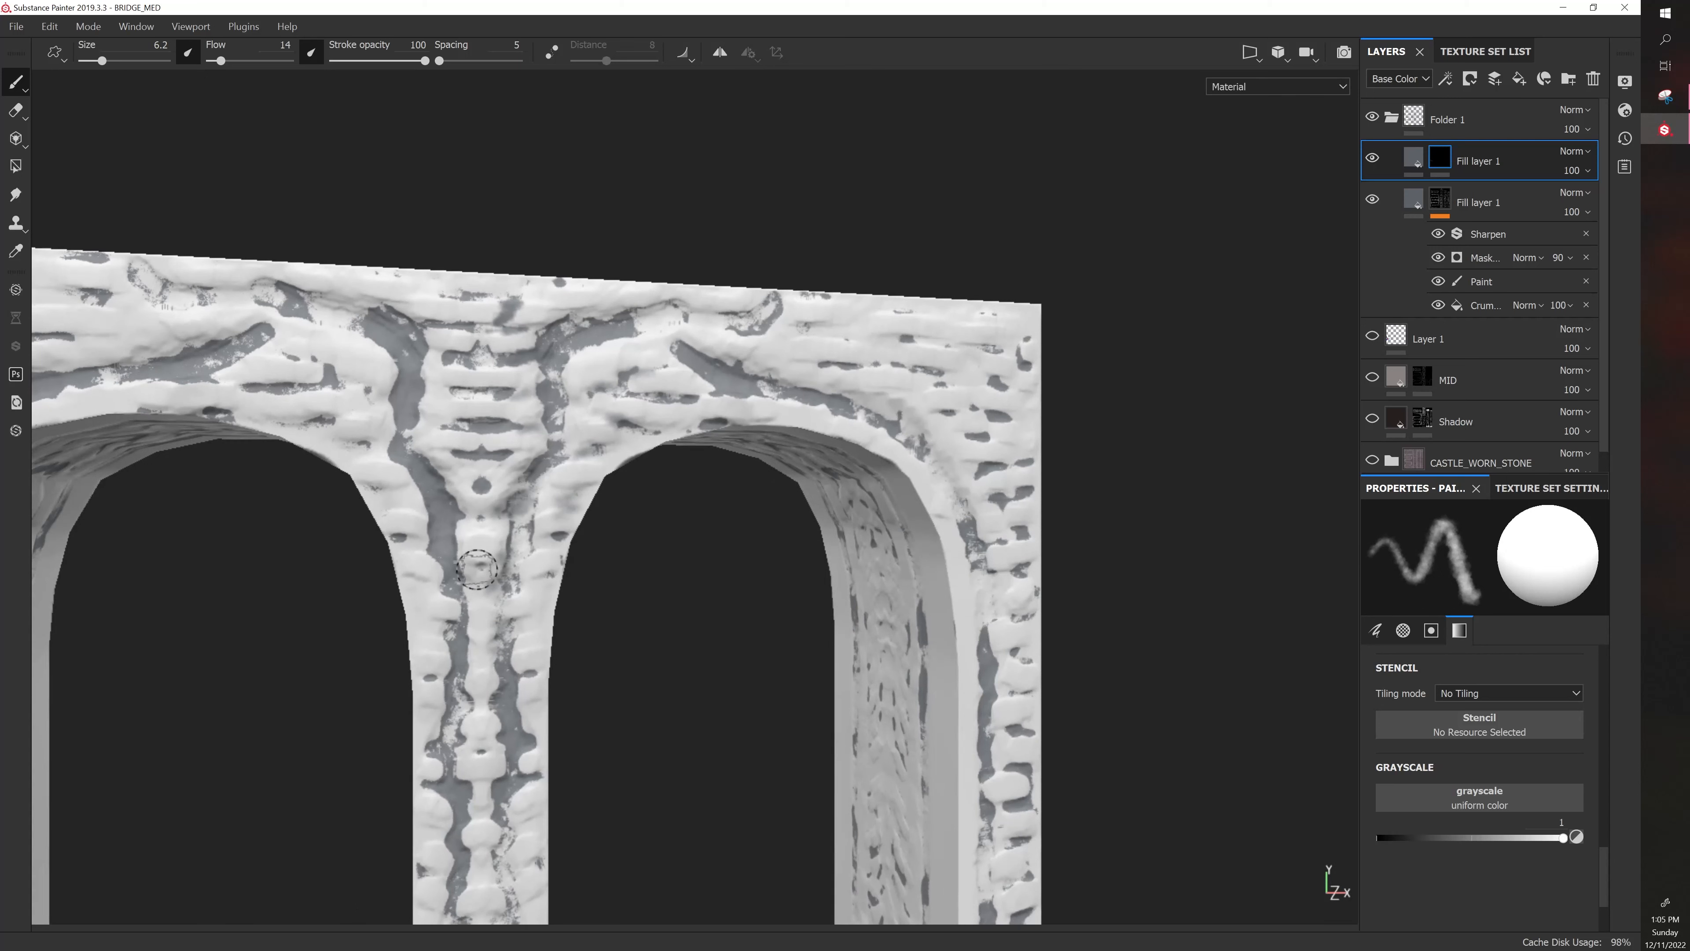
Examine the masked fill layers on the bridge's arches and pillars from several angles
{"action": "left_click_drag", "start_coordinate": [622, 478], "coordinate": [556, 381], "text": "alt"}
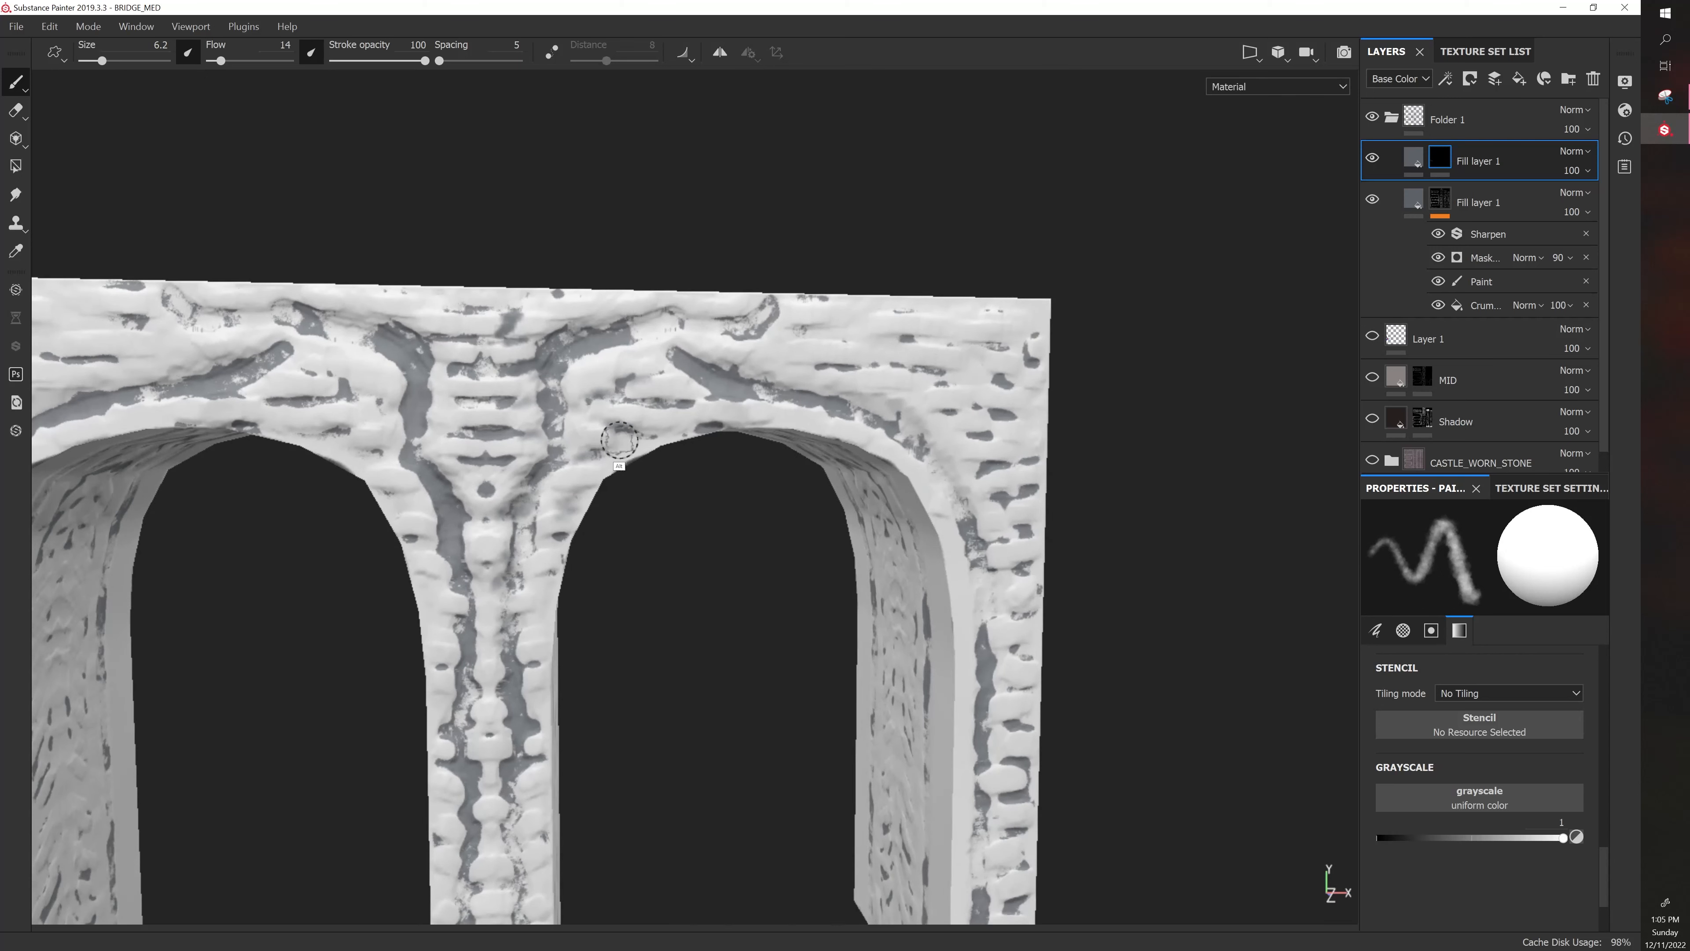
{"action": "left_click_drag", "start_coordinate": [624, 436], "coordinate": [616, 456], "text": "alt"}
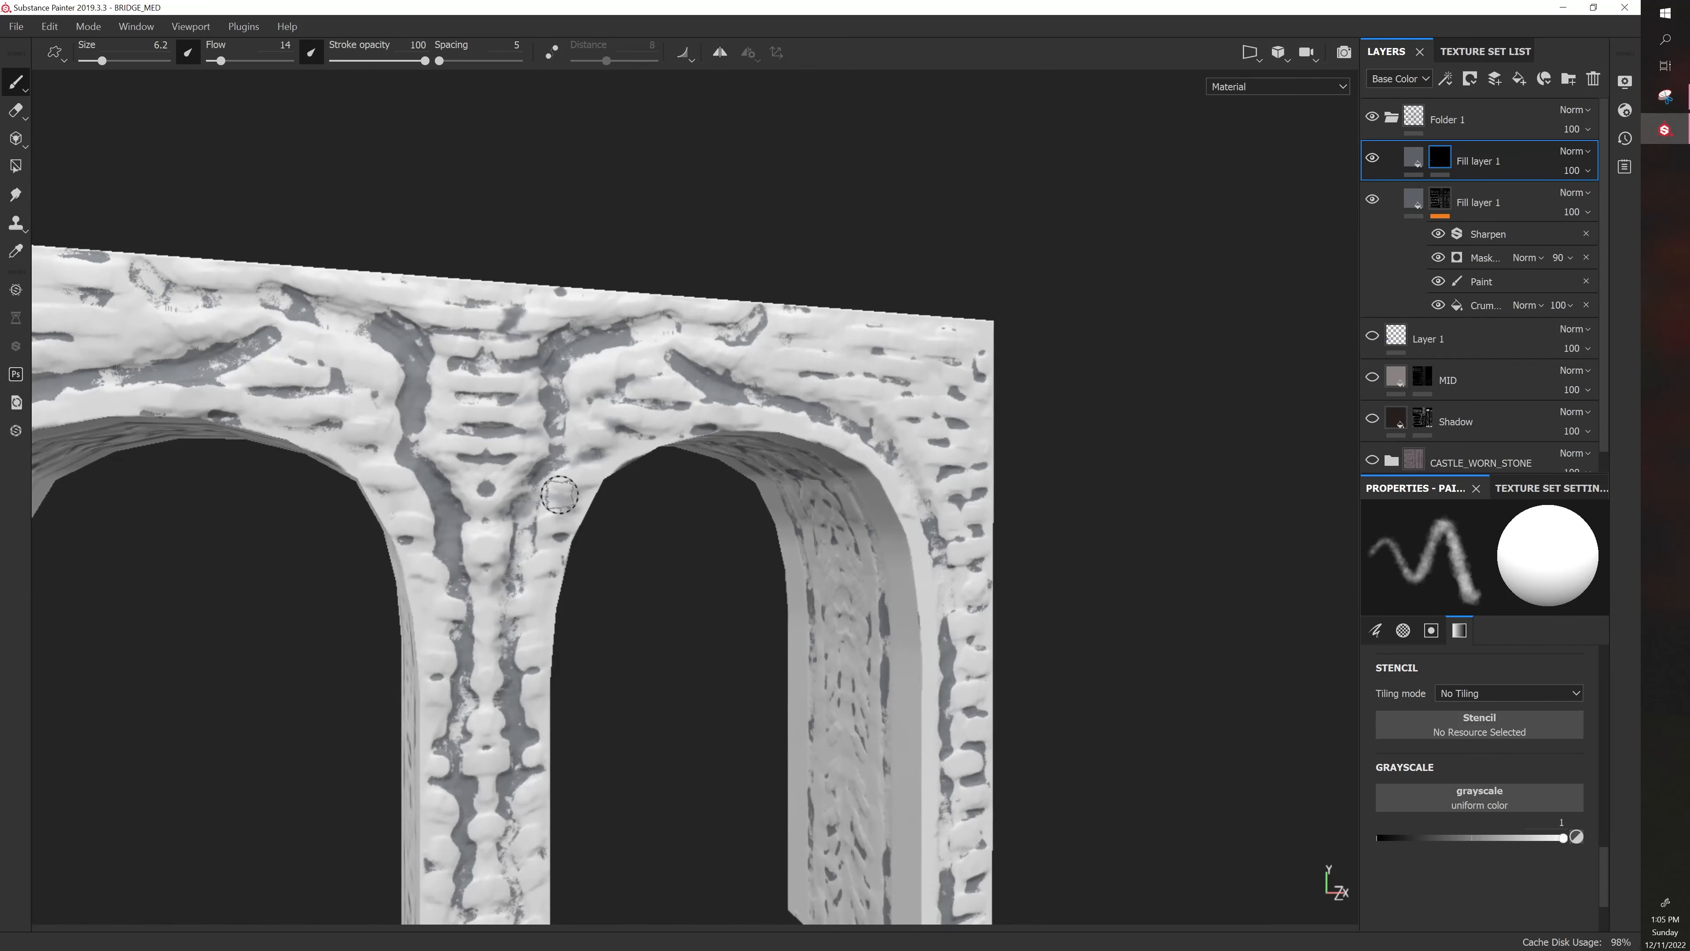
{"action": "left_click_drag", "start_coordinate": [533, 518], "coordinate": [422, 586], "text": "alt"}
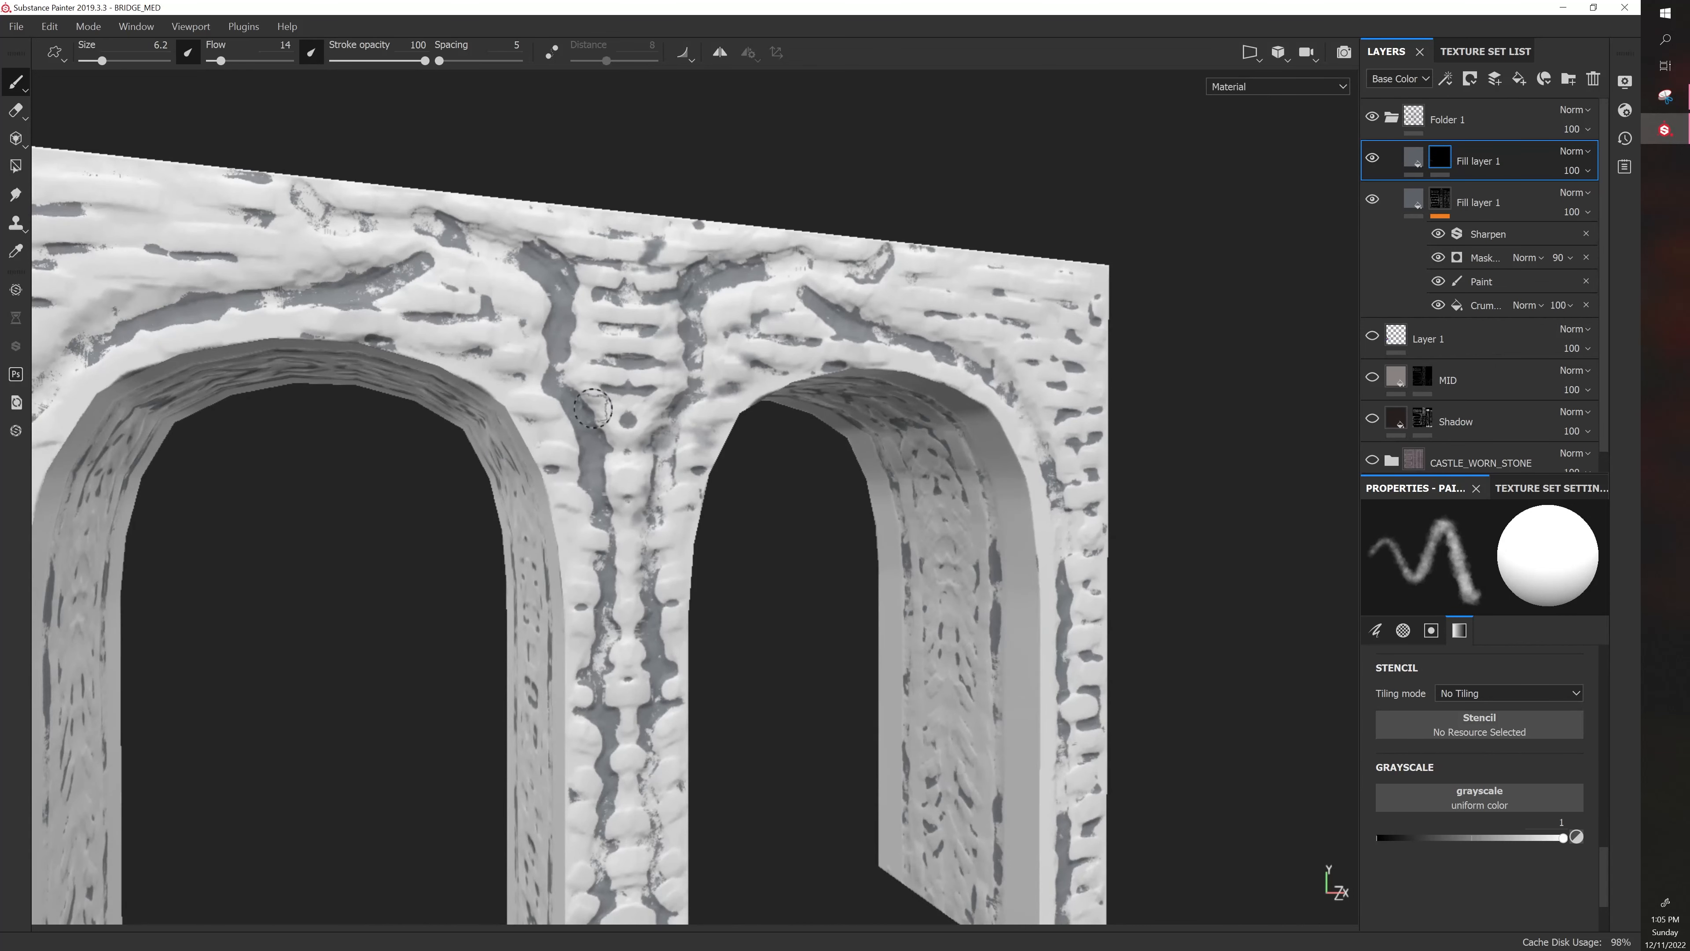
{"action": "scroll", "coordinate": [340, 427], "scroll_direction": "up", "scroll_amount": 1}
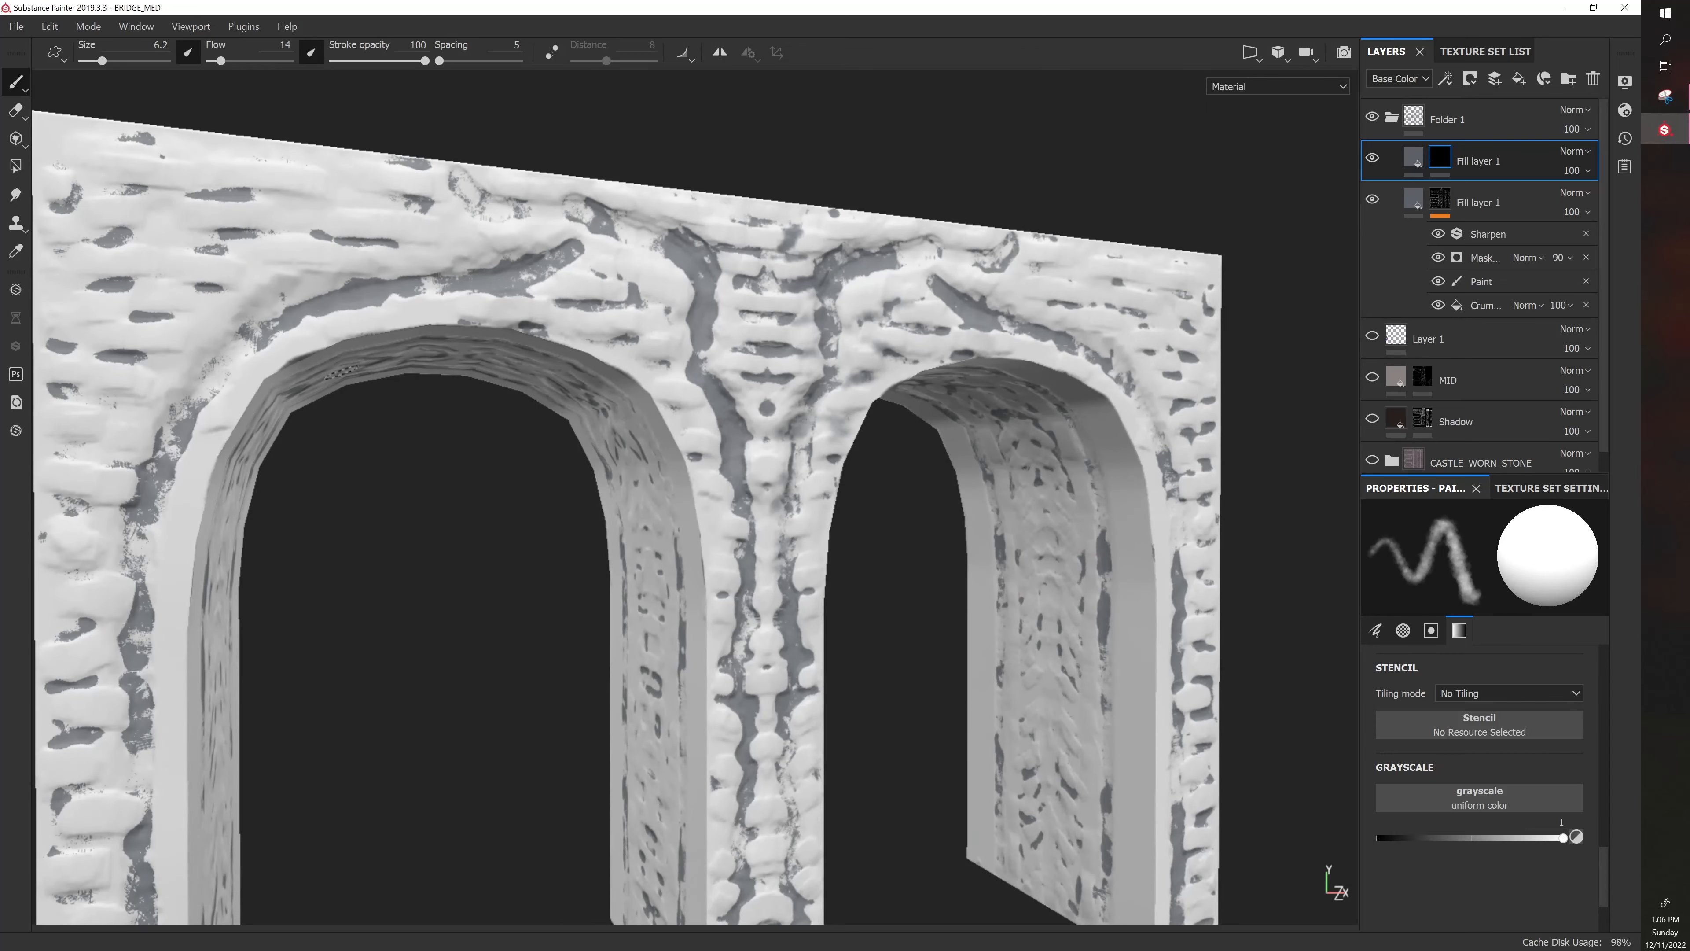
{"action": "scroll", "coordinate": [250, 473], "scroll_direction": "down", "scroll_amount": 2}
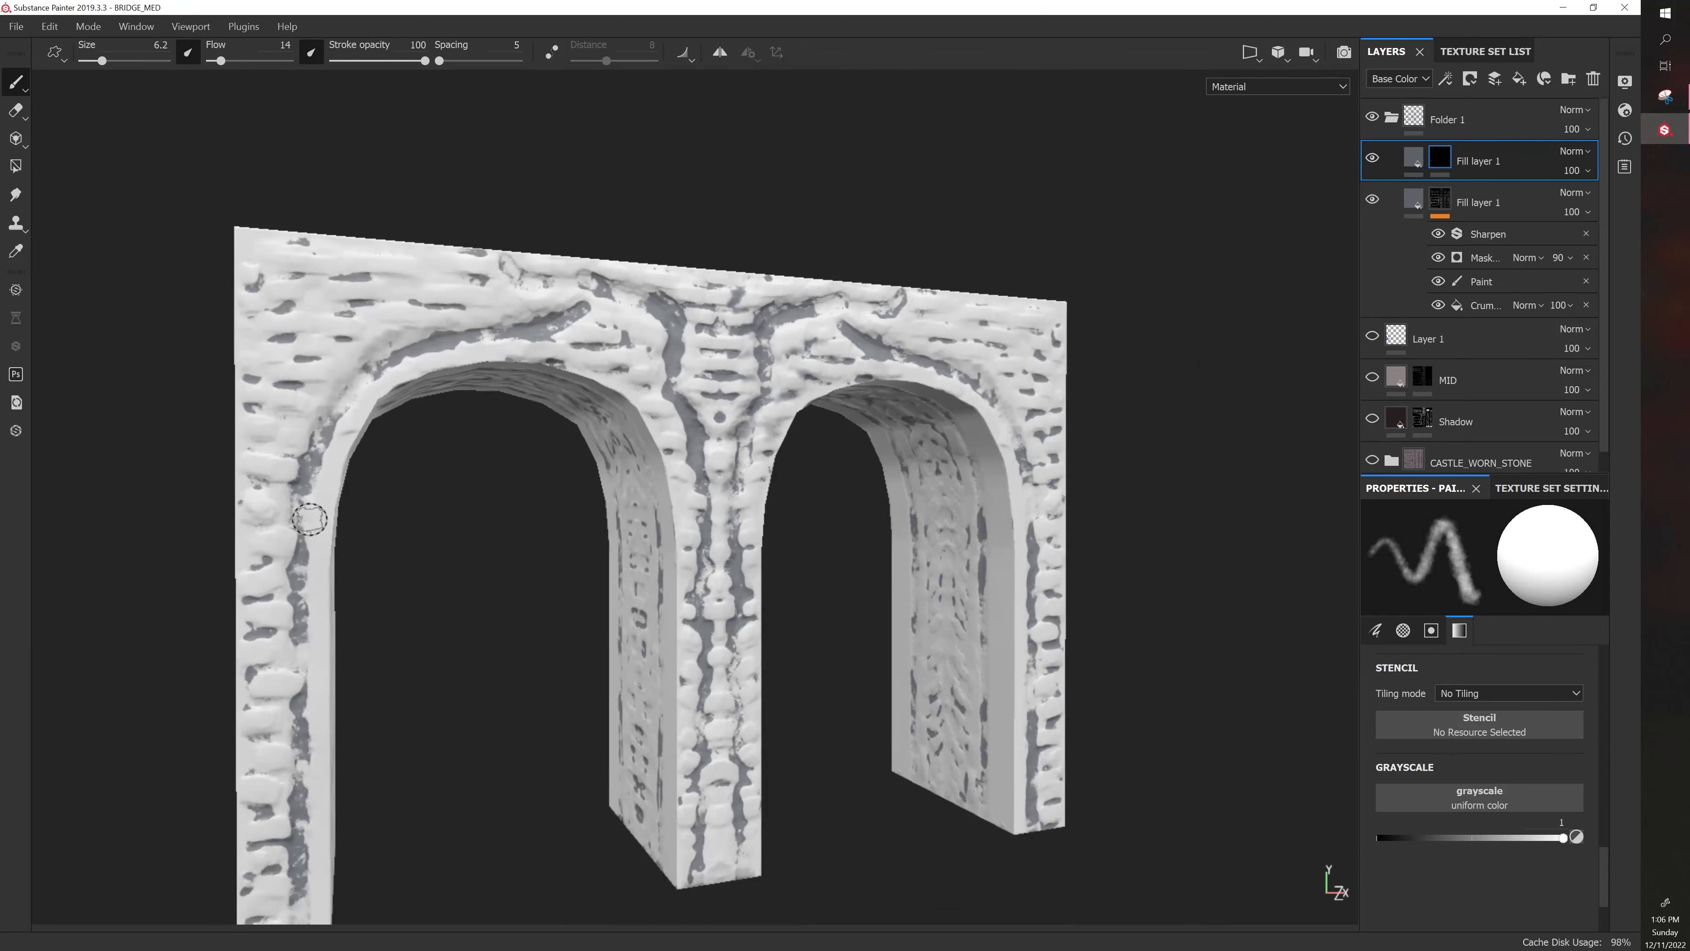
{"action": "left_click_drag", "start_coordinate": [309, 519], "coordinate": [564, 576], "text": "alt"}
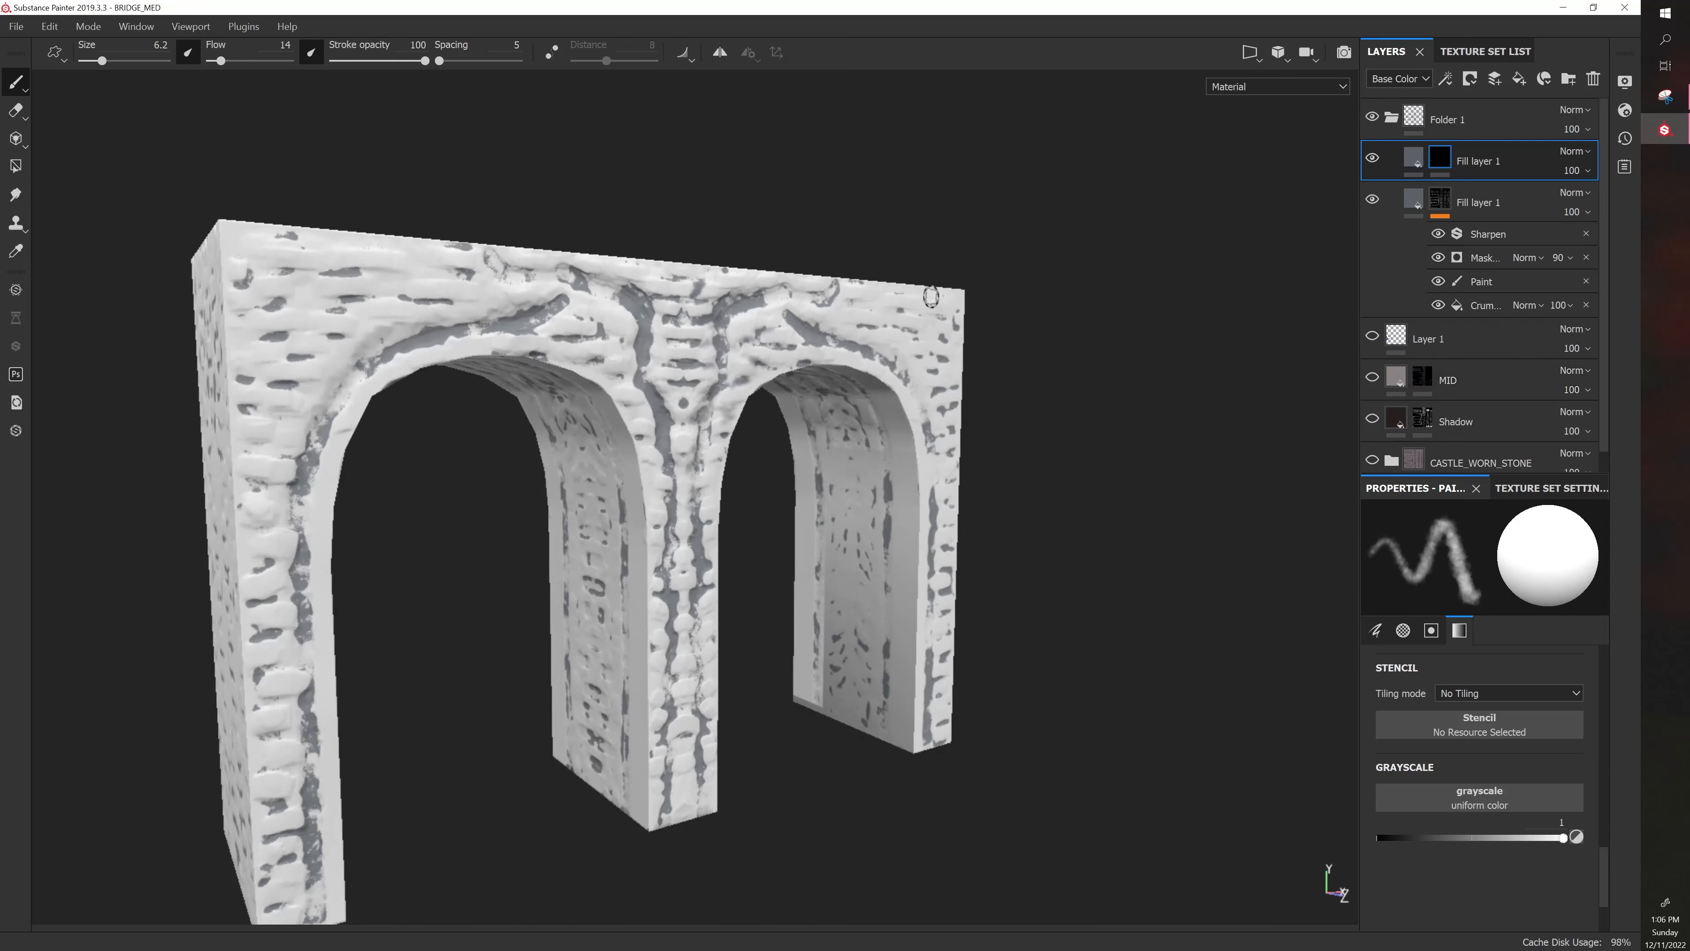
{"action": "left_click_drag", "start_coordinate": [1167, 285], "coordinate": [1121, 283], "text": "alt"}
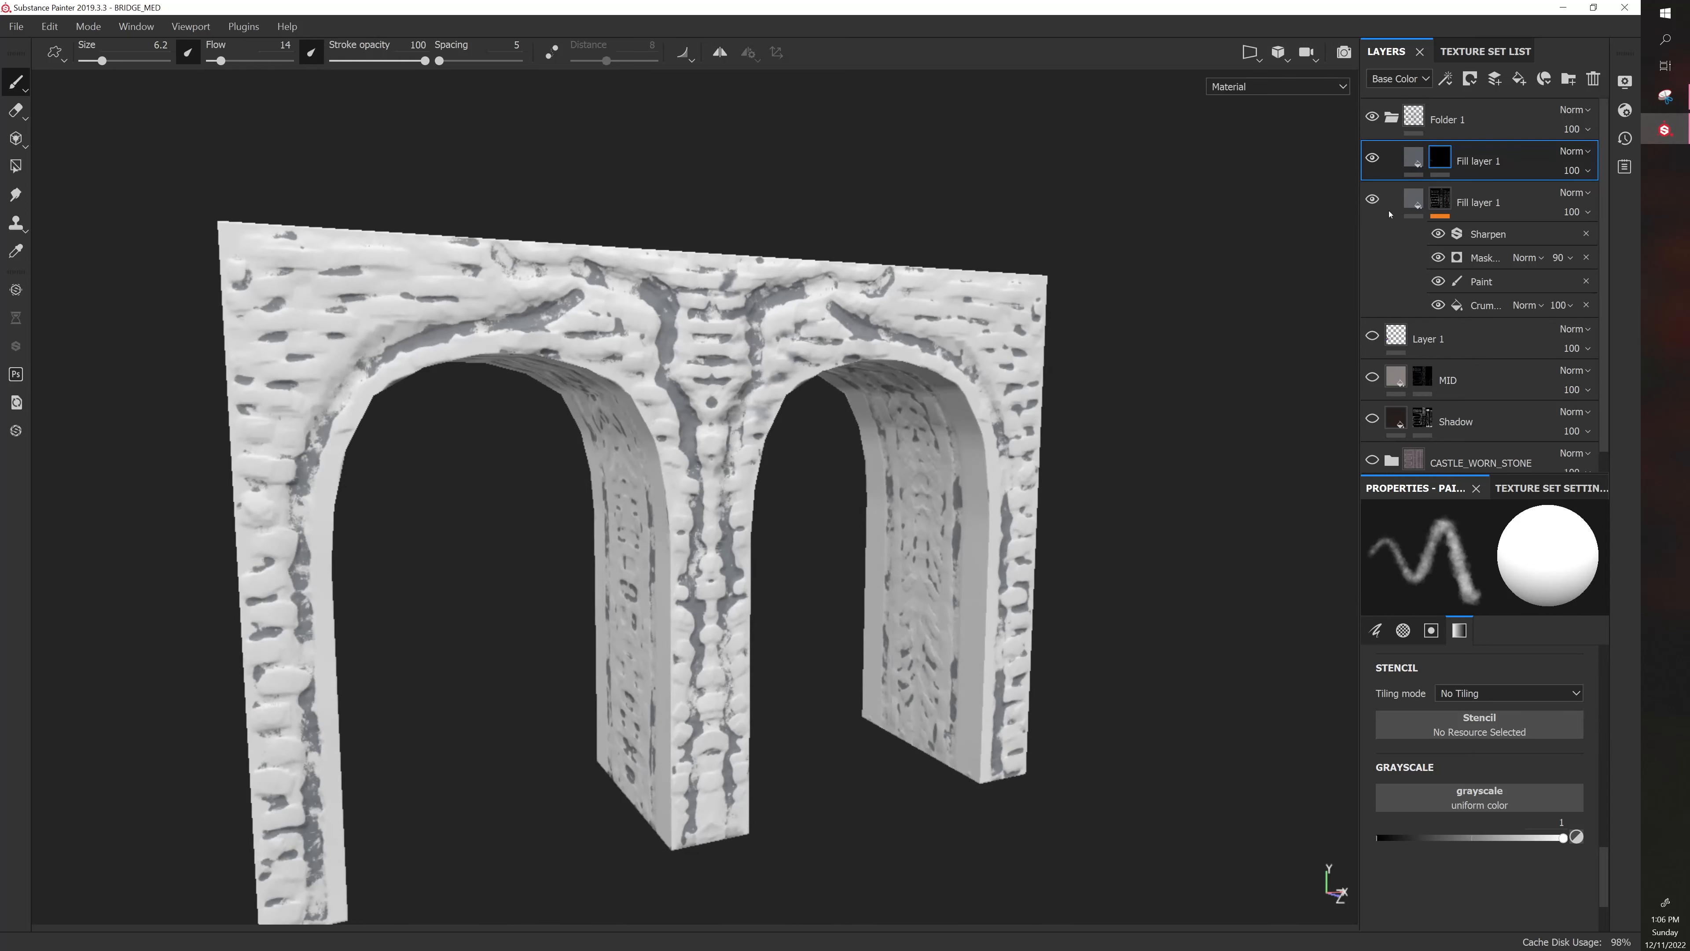
Hide the lower fill layer and clear the mask of the upper fill layer
{"action": "left_click", "coordinate": [1372, 200]}
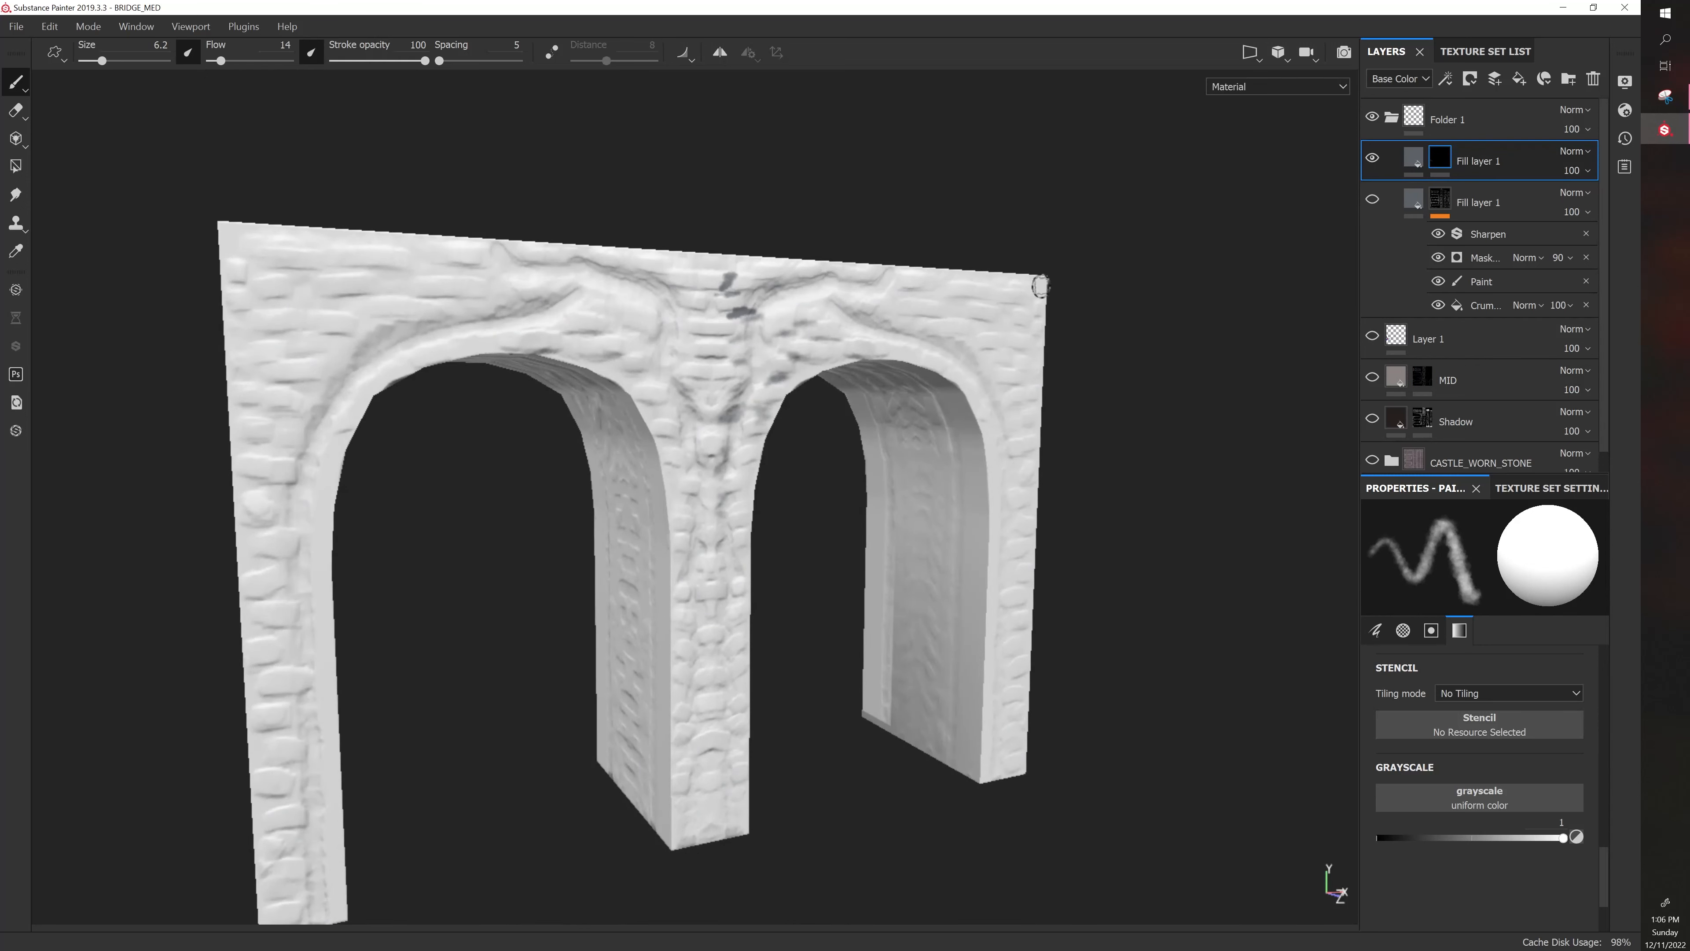
{"action": "scroll", "coordinate": [1040, 286], "scroll_direction": "up", "scroll_amount": 2}
{"action": "right_click", "coordinate": [1435, 162]}
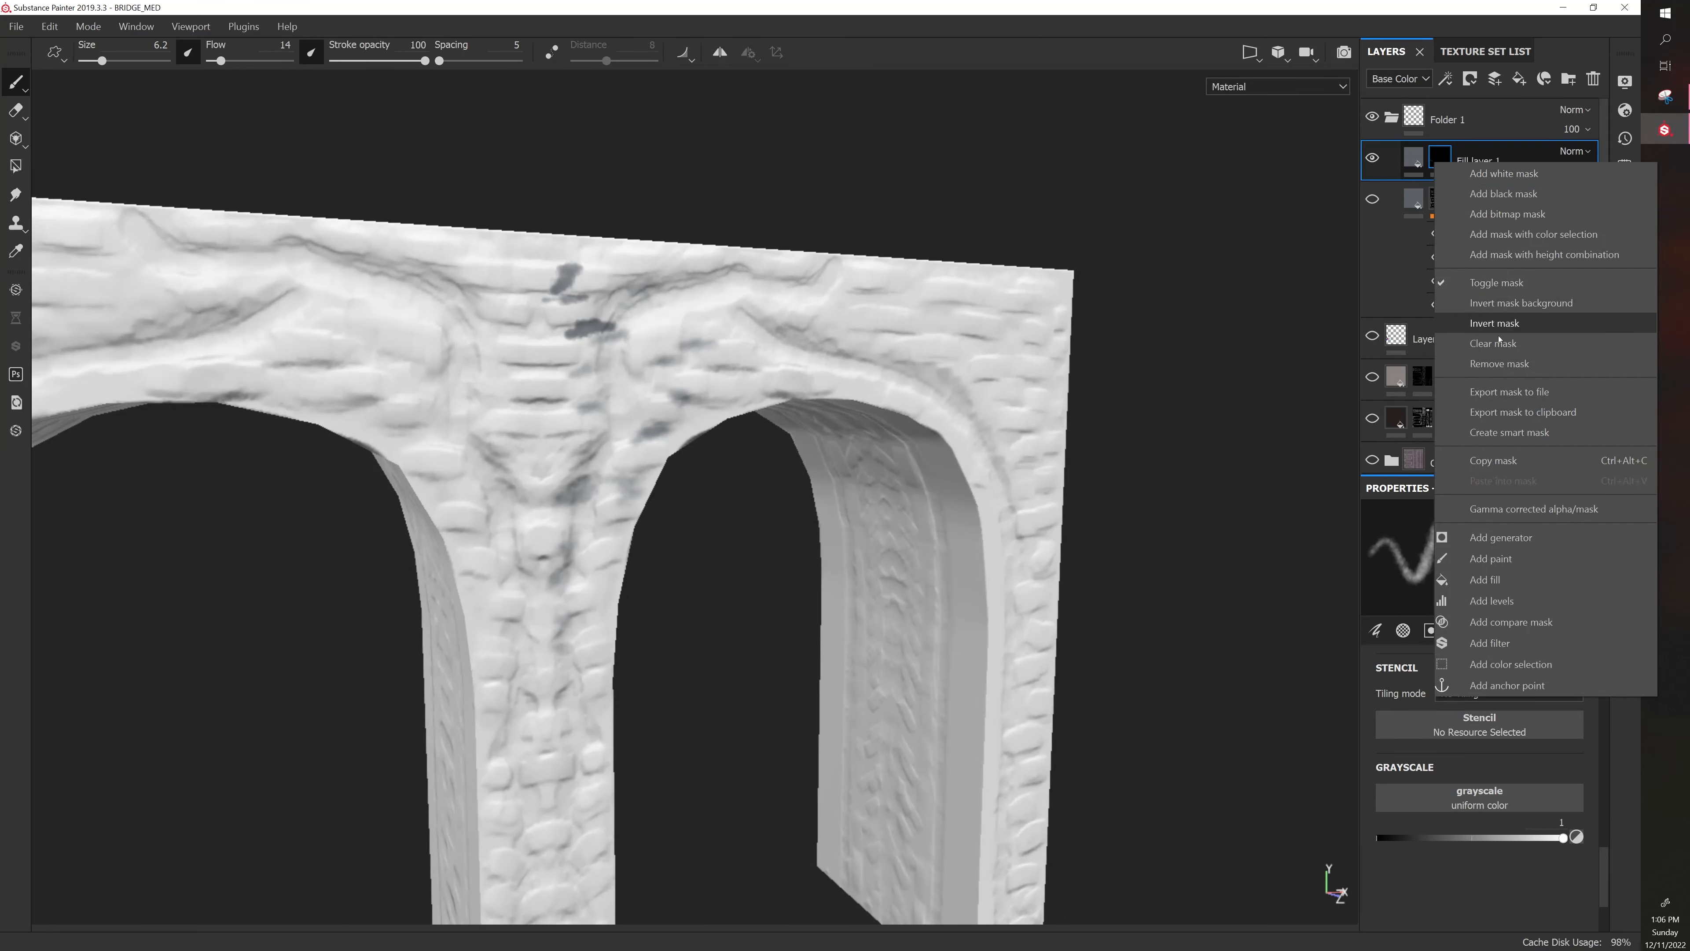
{"action": "left_click", "coordinate": [1497, 343]}
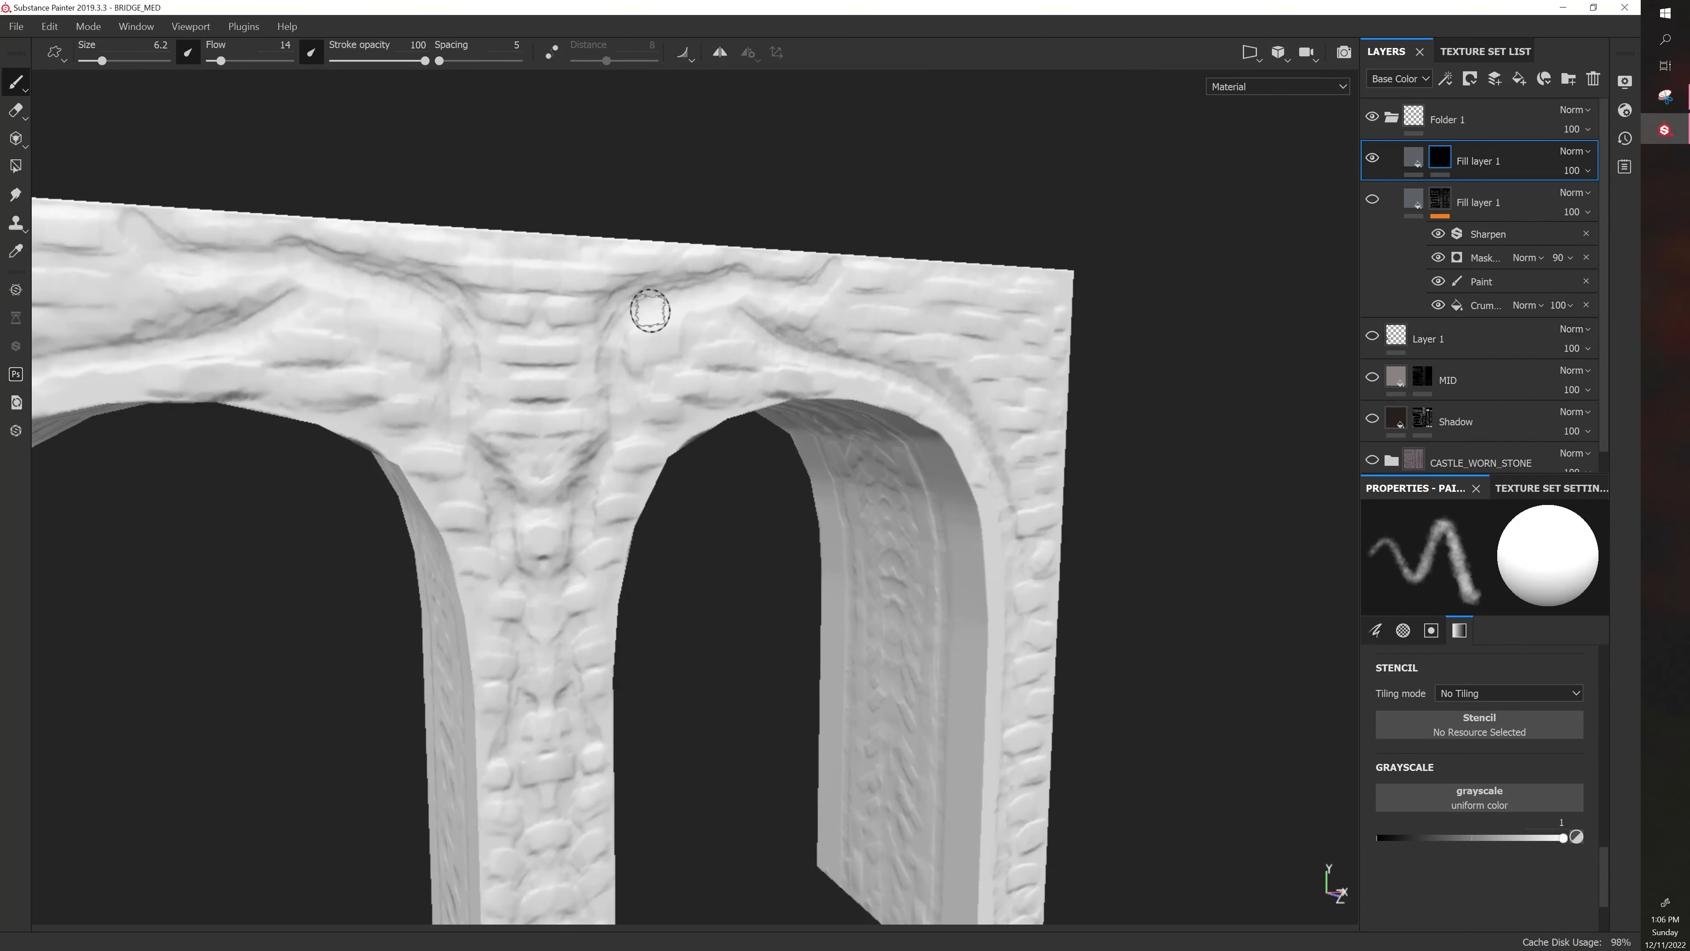
Paint soft shading on the upper fill layer's mask along the crevices around the pillar's top and above the arches, using brush size 20.2
{"action": "mouse_move", "coordinate": [650, 310]}
{"action": "right_mouse_down", "text": "ctrl"}
{"action": "mouse_move", "coordinate": [664, 286]}
{"action": "mouse_move", "coordinate": [685, 303]}
{"action": "mouse_move", "coordinate": [649, 302]}
{"action": "mouse_move", "coordinate": [716, 291]}
{"action": "mouse_move", "coordinate": [639, 311]}
{"action": "right_mouse_up", "text": "ctrl"}
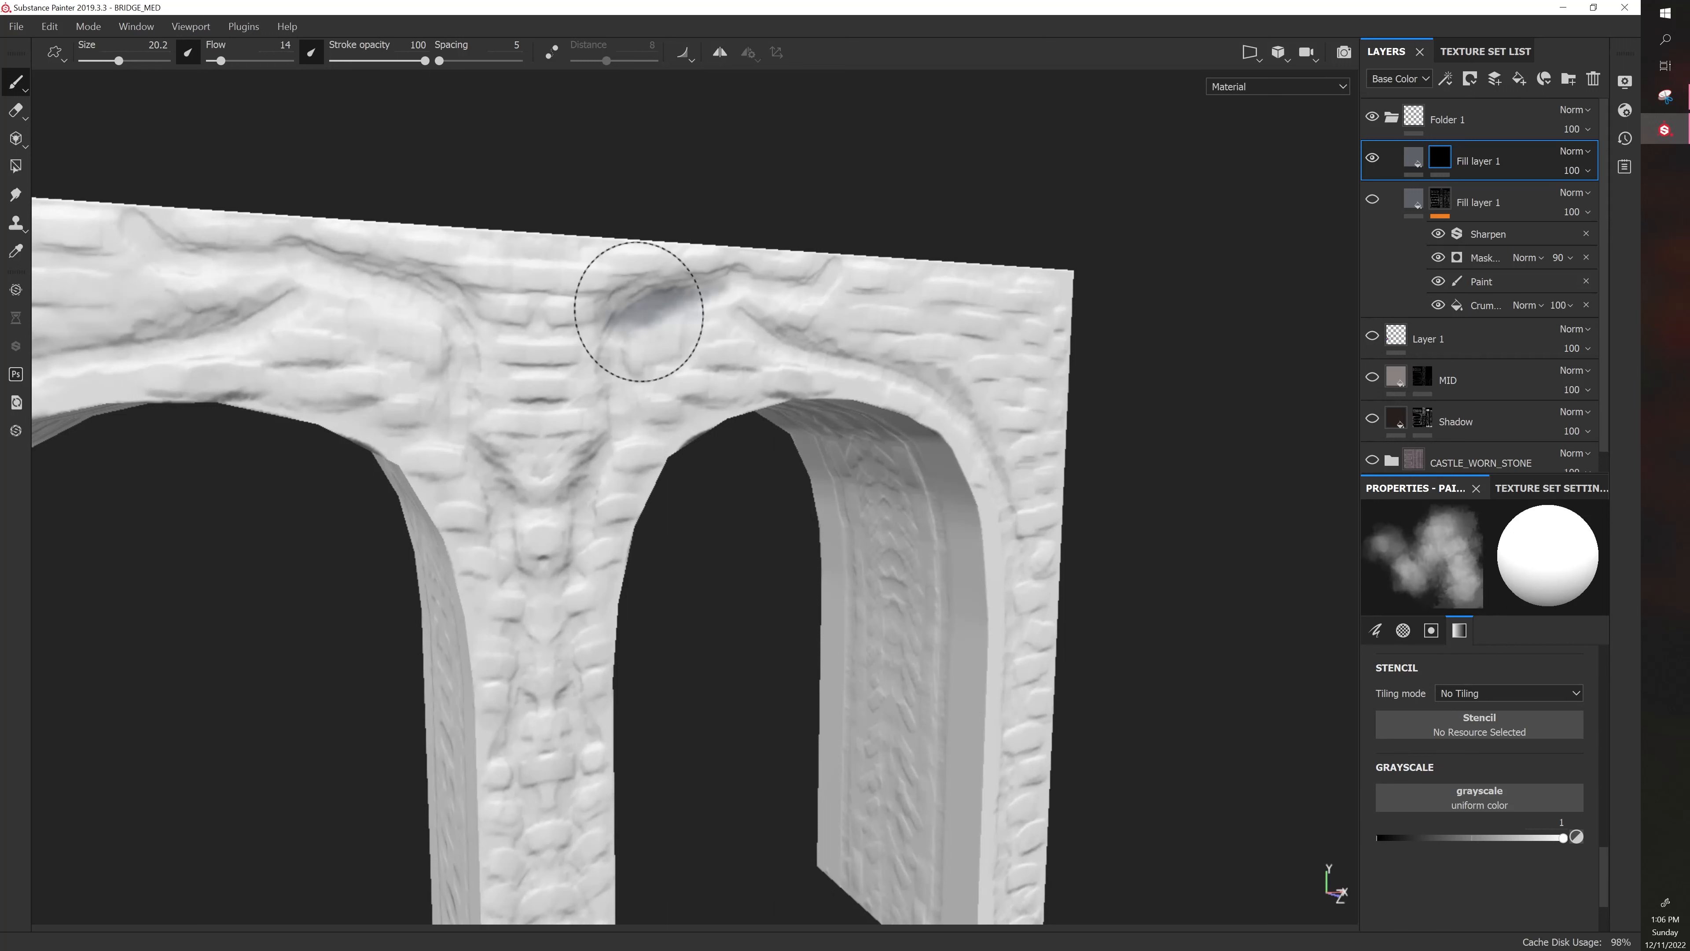
{"action": "mouse_move", "coordinate": [639, 311]}
{"action": "left_mouse_down"}
{"action": "mouse_move", "coordinate": [566, 476]}
{"action": "mouse_move", "coordinate": [572, 680]}
{"action": "left_mouse_up"}
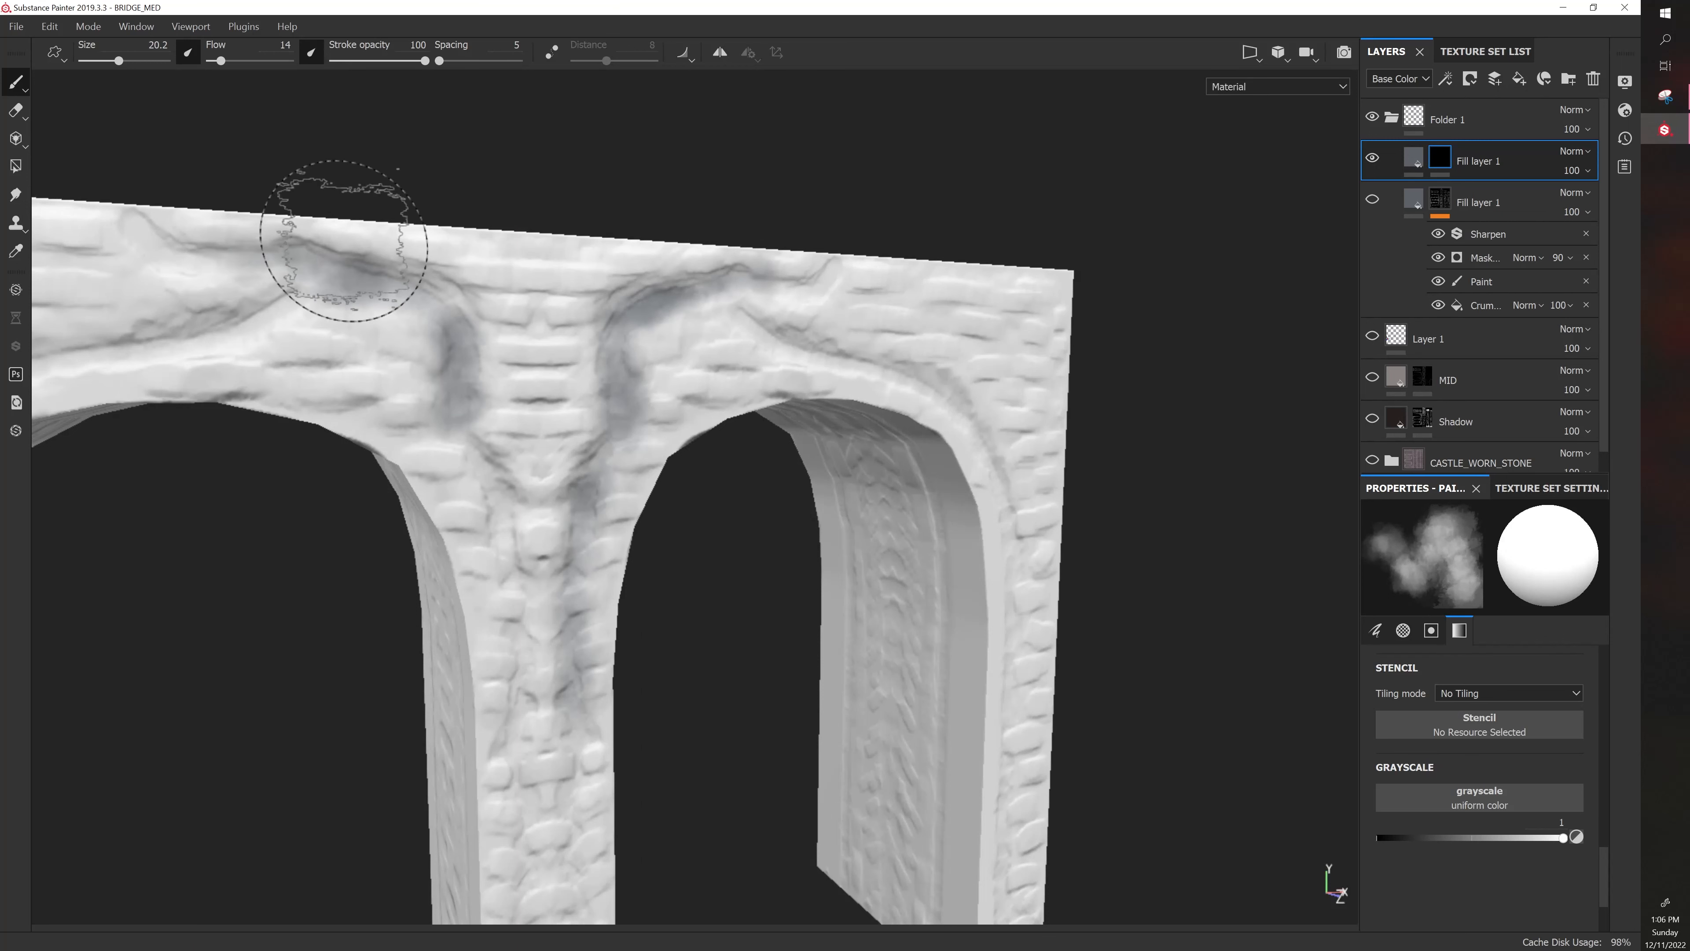
{"action": "mouse_move", "coordinate": [830, 340]}
{"action": "left_mouse_down", "text": "alt"}
{"action": "mouse_move", "coordinate": [742, 466]}
{"action": "mouse_move", "coordinate": [667, 683]}
{"action": "mouse_move", "coordinate": [520, 664]}
{"action": "left_mouse_up", "text": "alt"}
{"action": "scroll", "coordinate": [652, 679], "scroll_direction": "down", "scroll_amount": 3}
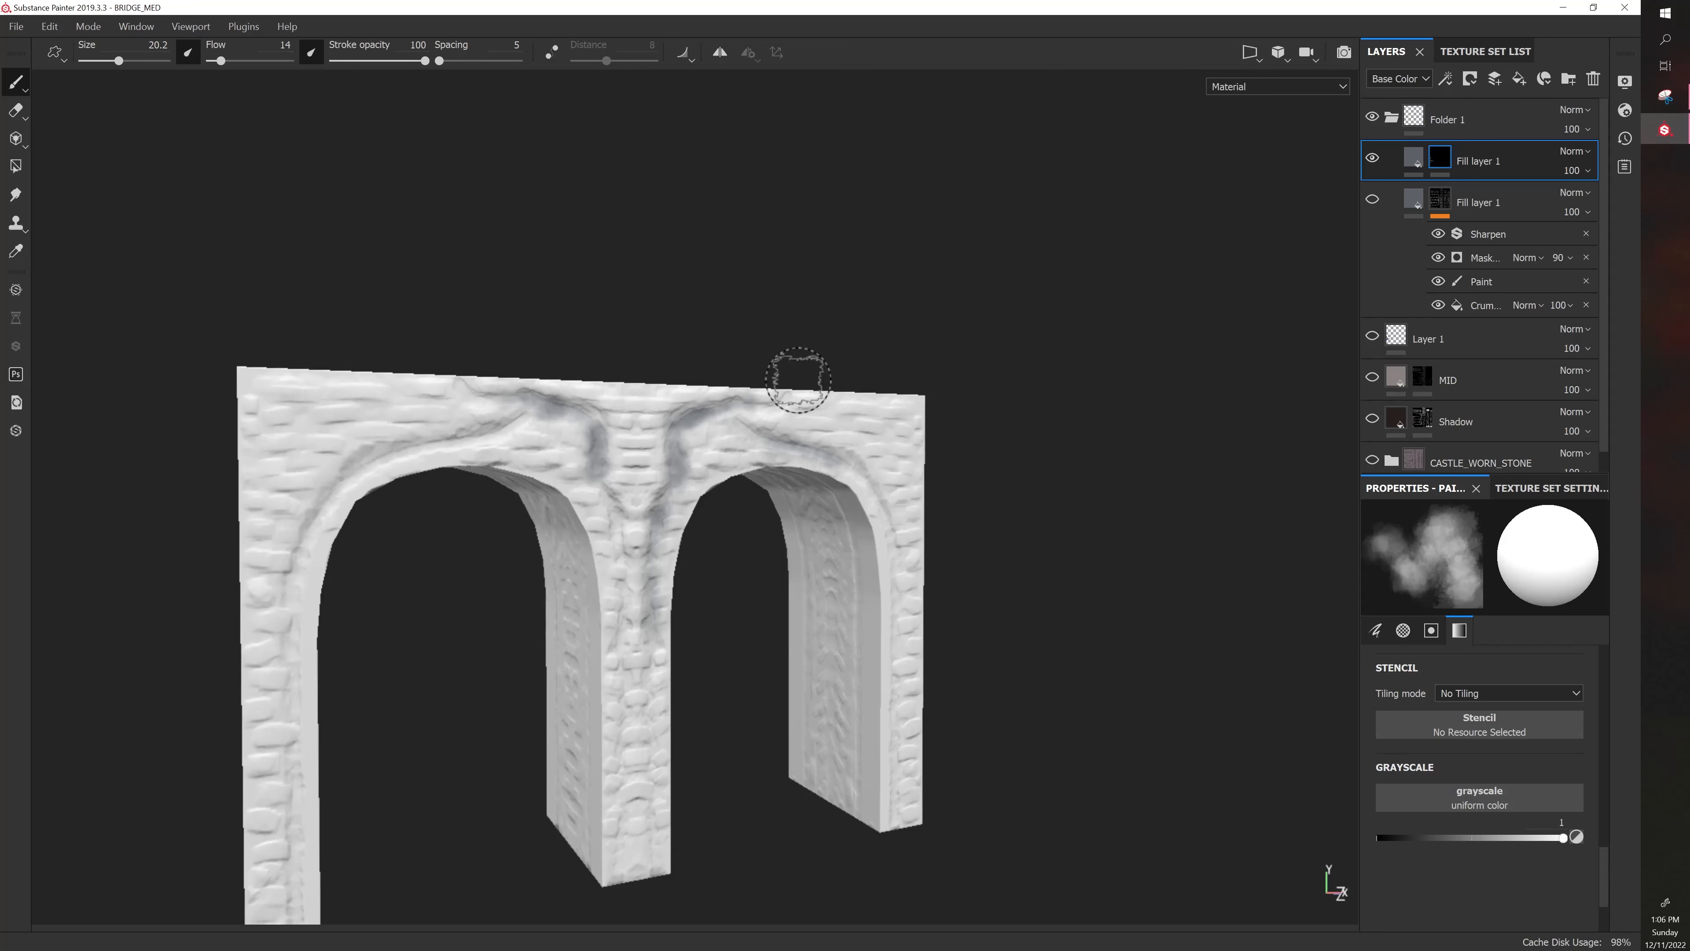
{"action": "scroll", "coordinate": [791, 377], "scroll_direction": "up", "scroll_amount": 3}
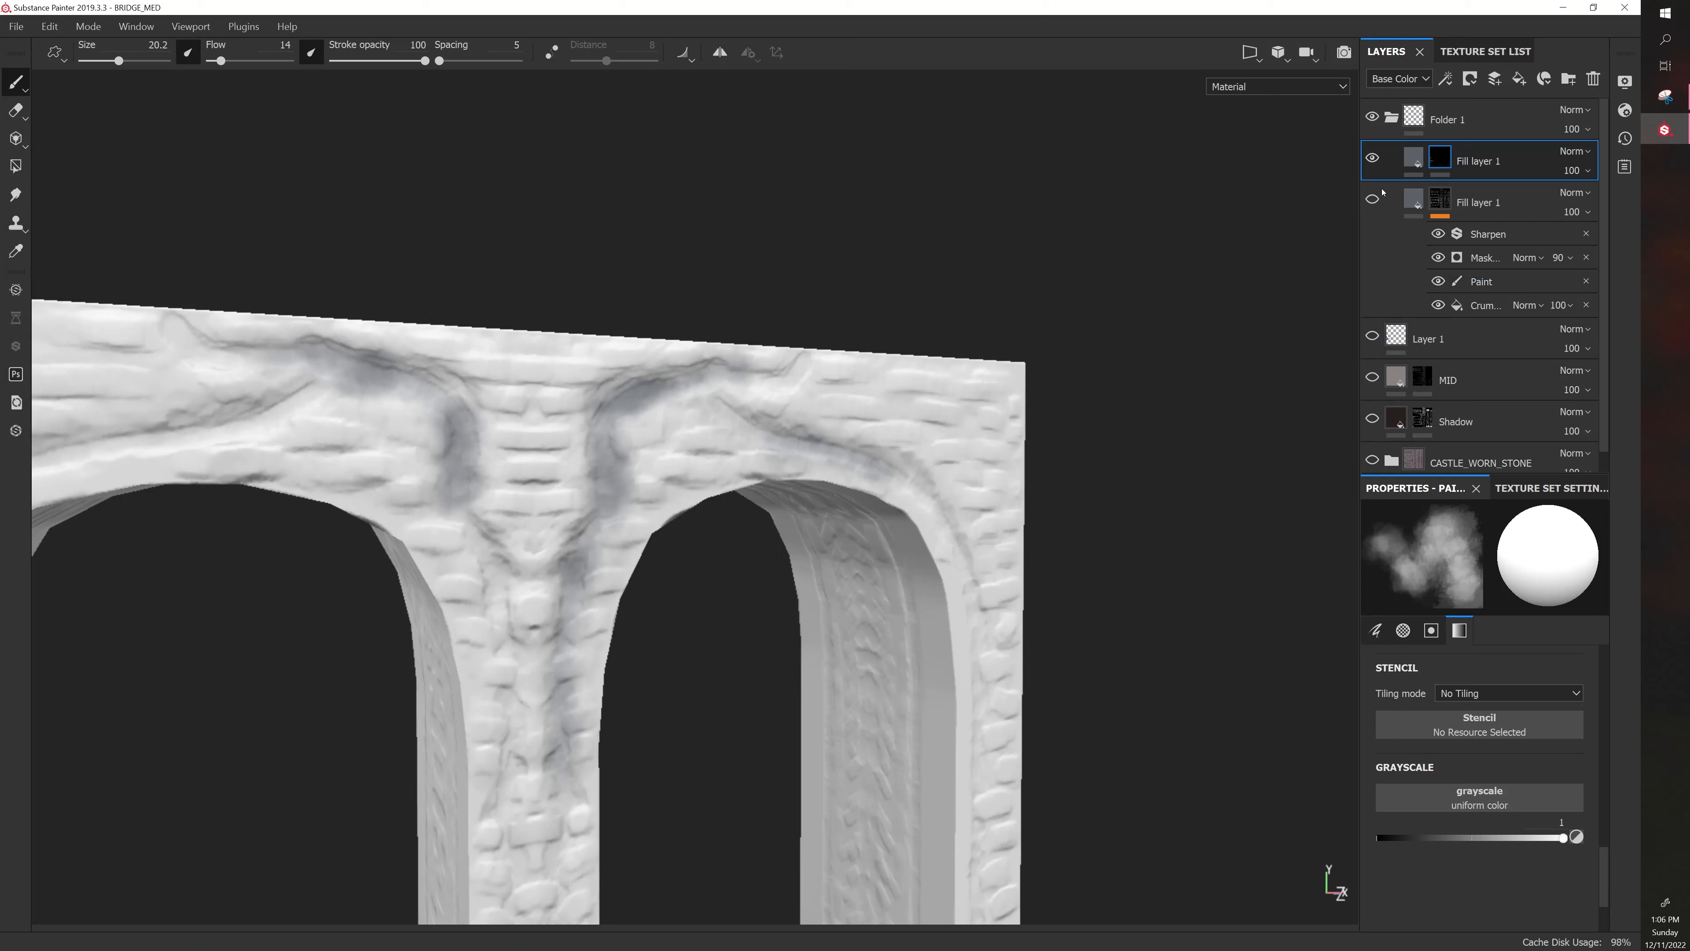
Hide the upper fill layer and delete the lower fill layer with its mask effects
{"action": "left_click", "coordinate": [1371, 159]}
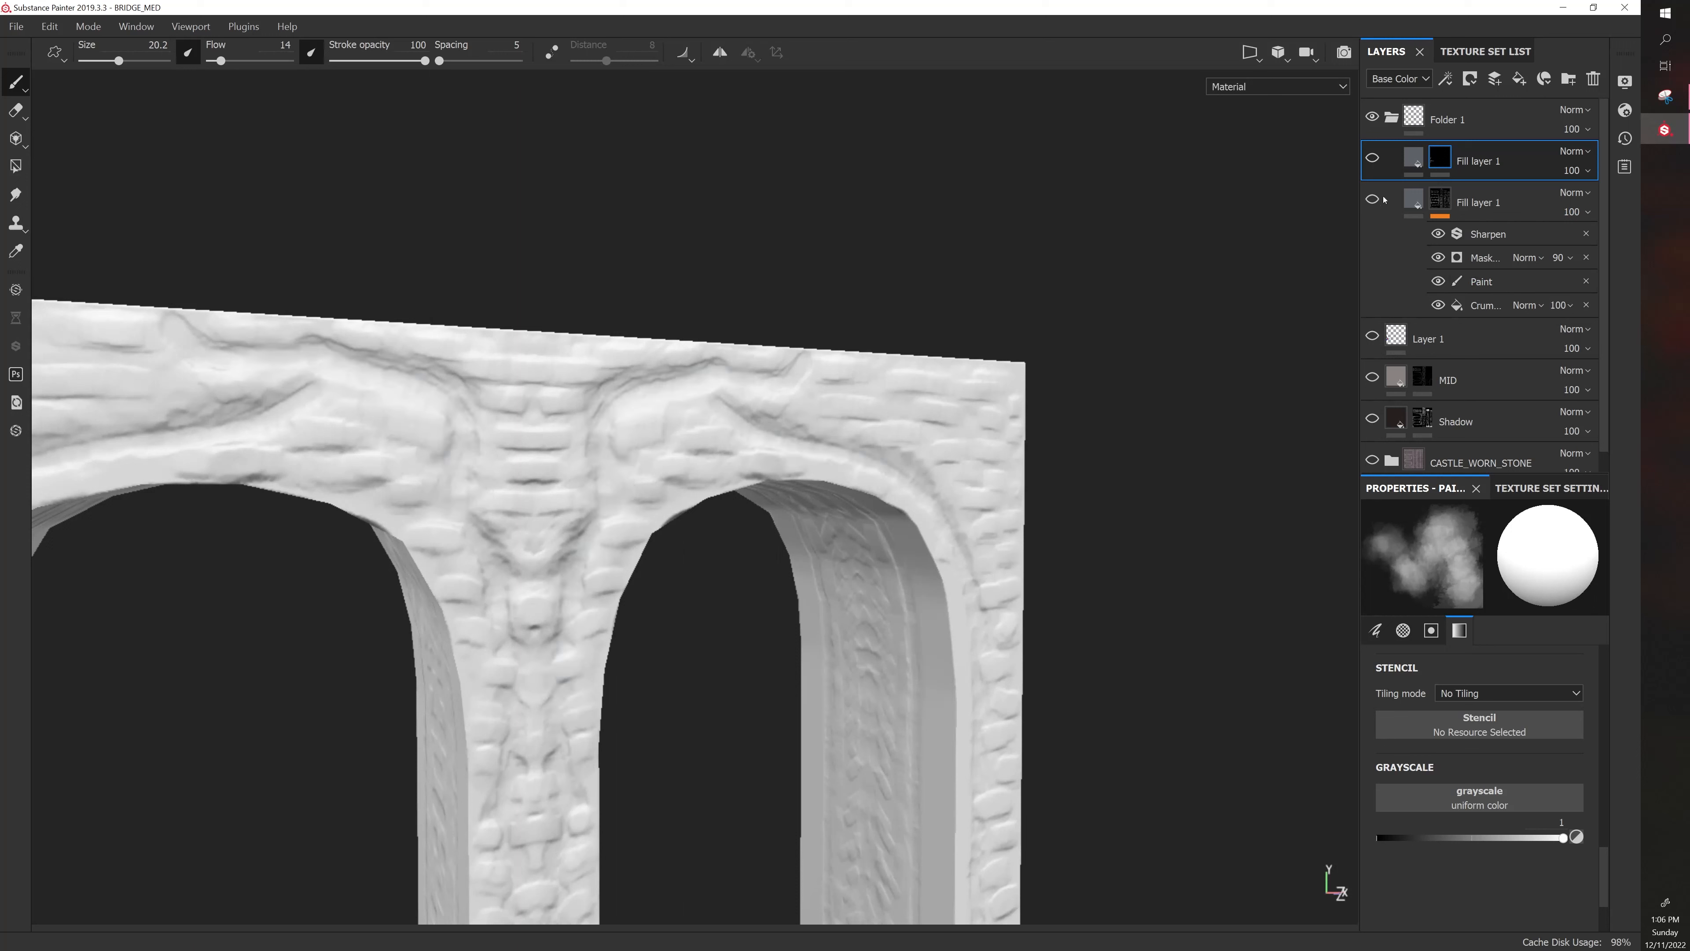
{"action": "left_click", "coordinate": [1453, 200]}
{"action": "key", "text": "Delete"}
{"action": "key", "text": "e"}
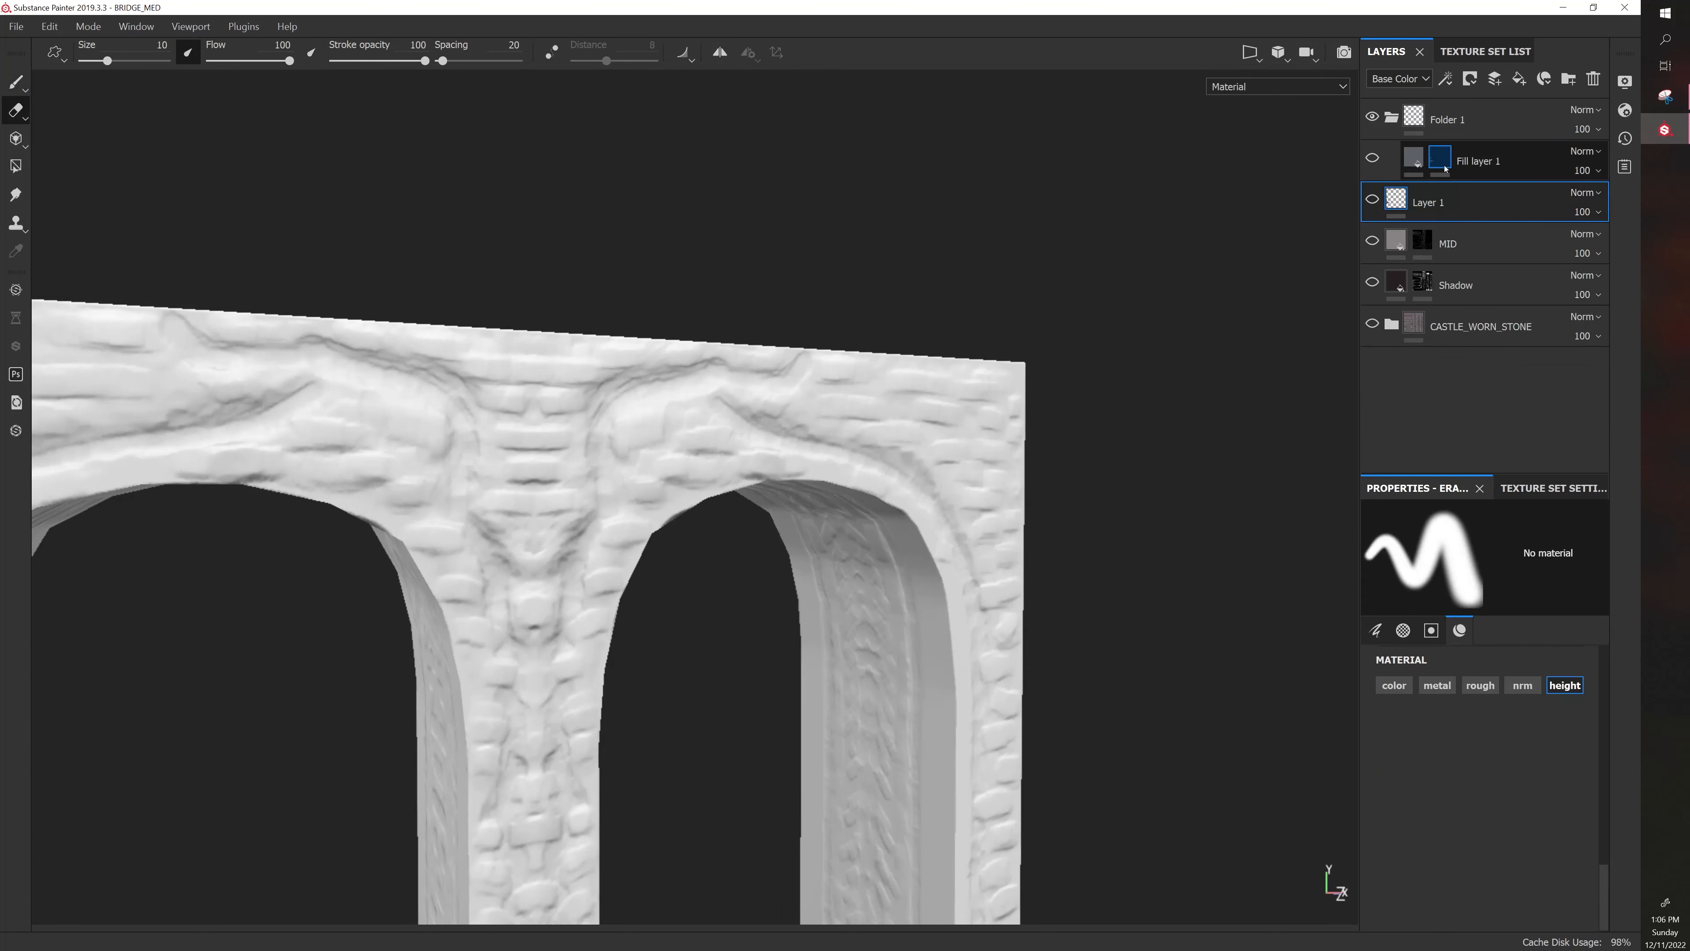
Clear the remaining fill layer's mask and duplicate that layer twice
{"action": "right_click", "coordinate": [1442, 159]}
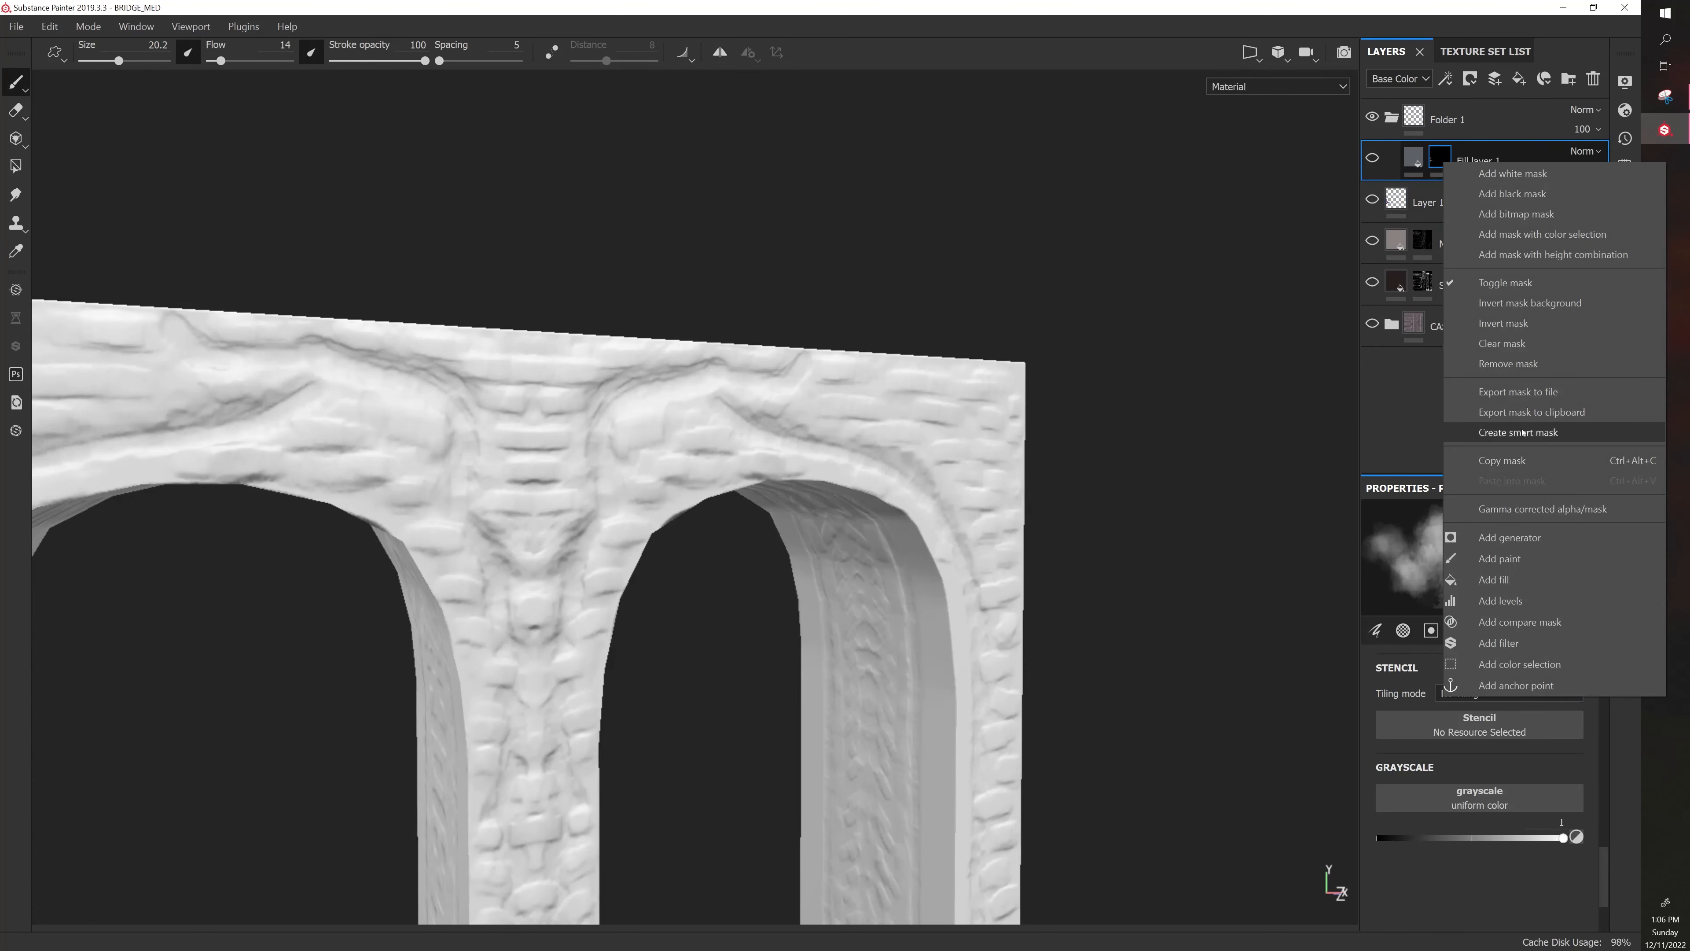
{"action": "left_click", "coordinate": [1518, 345]}
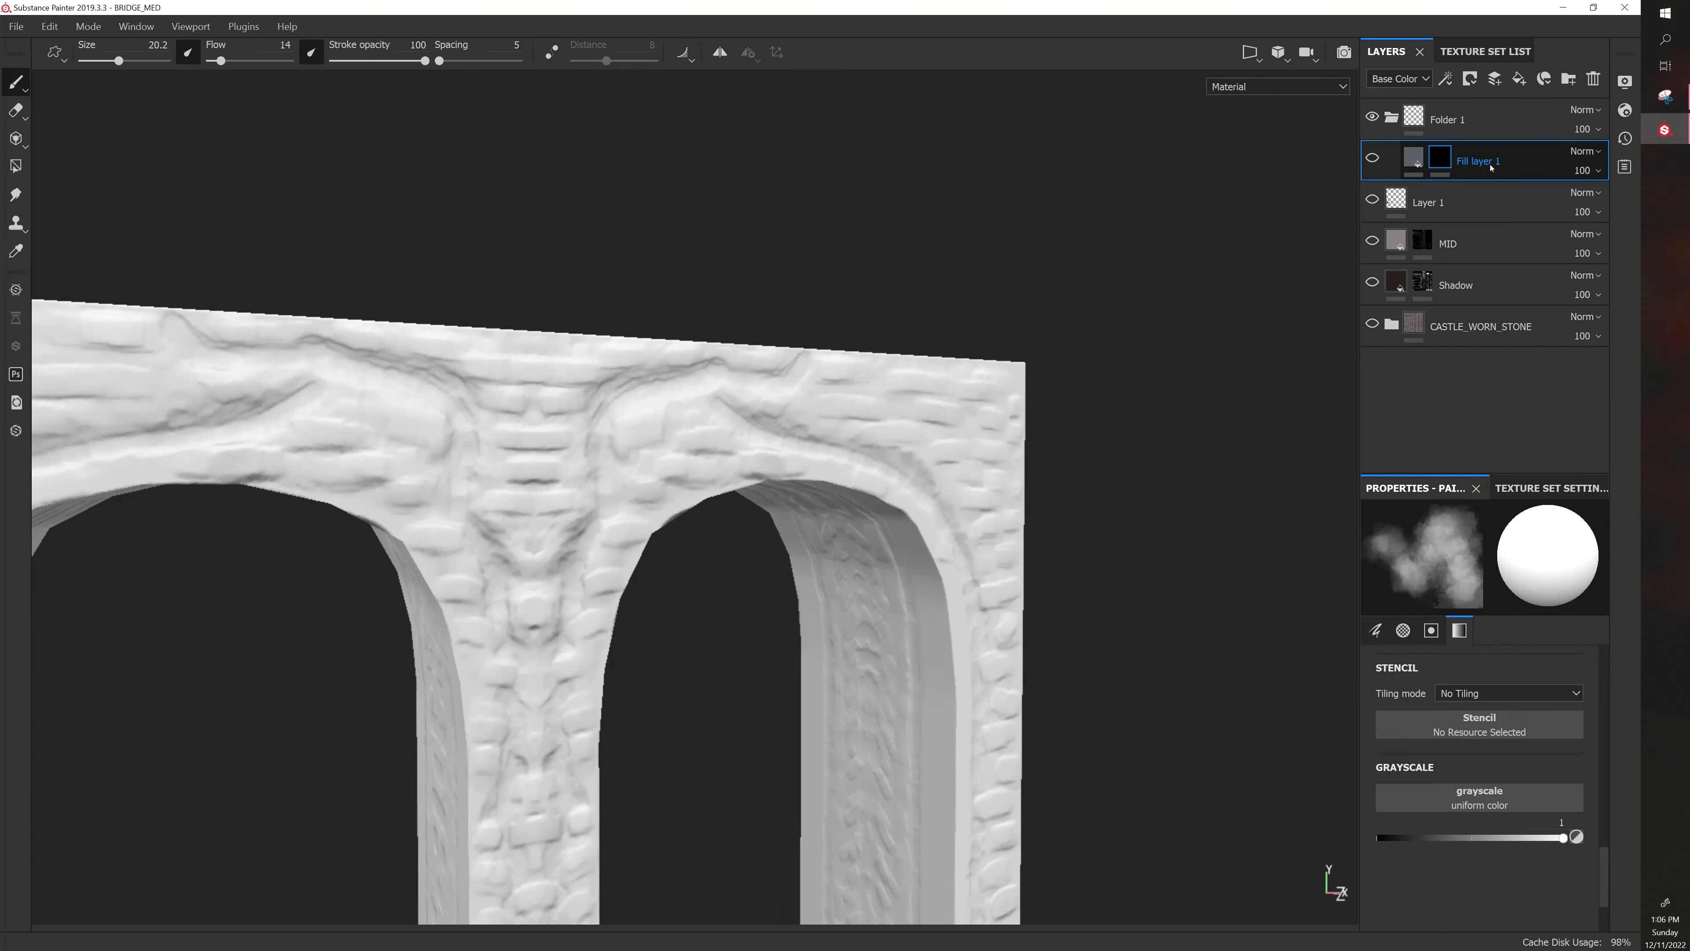
{"action": "key", "text": "ctrl+d"}
{"action": "key", "text": "ctrl+d"}
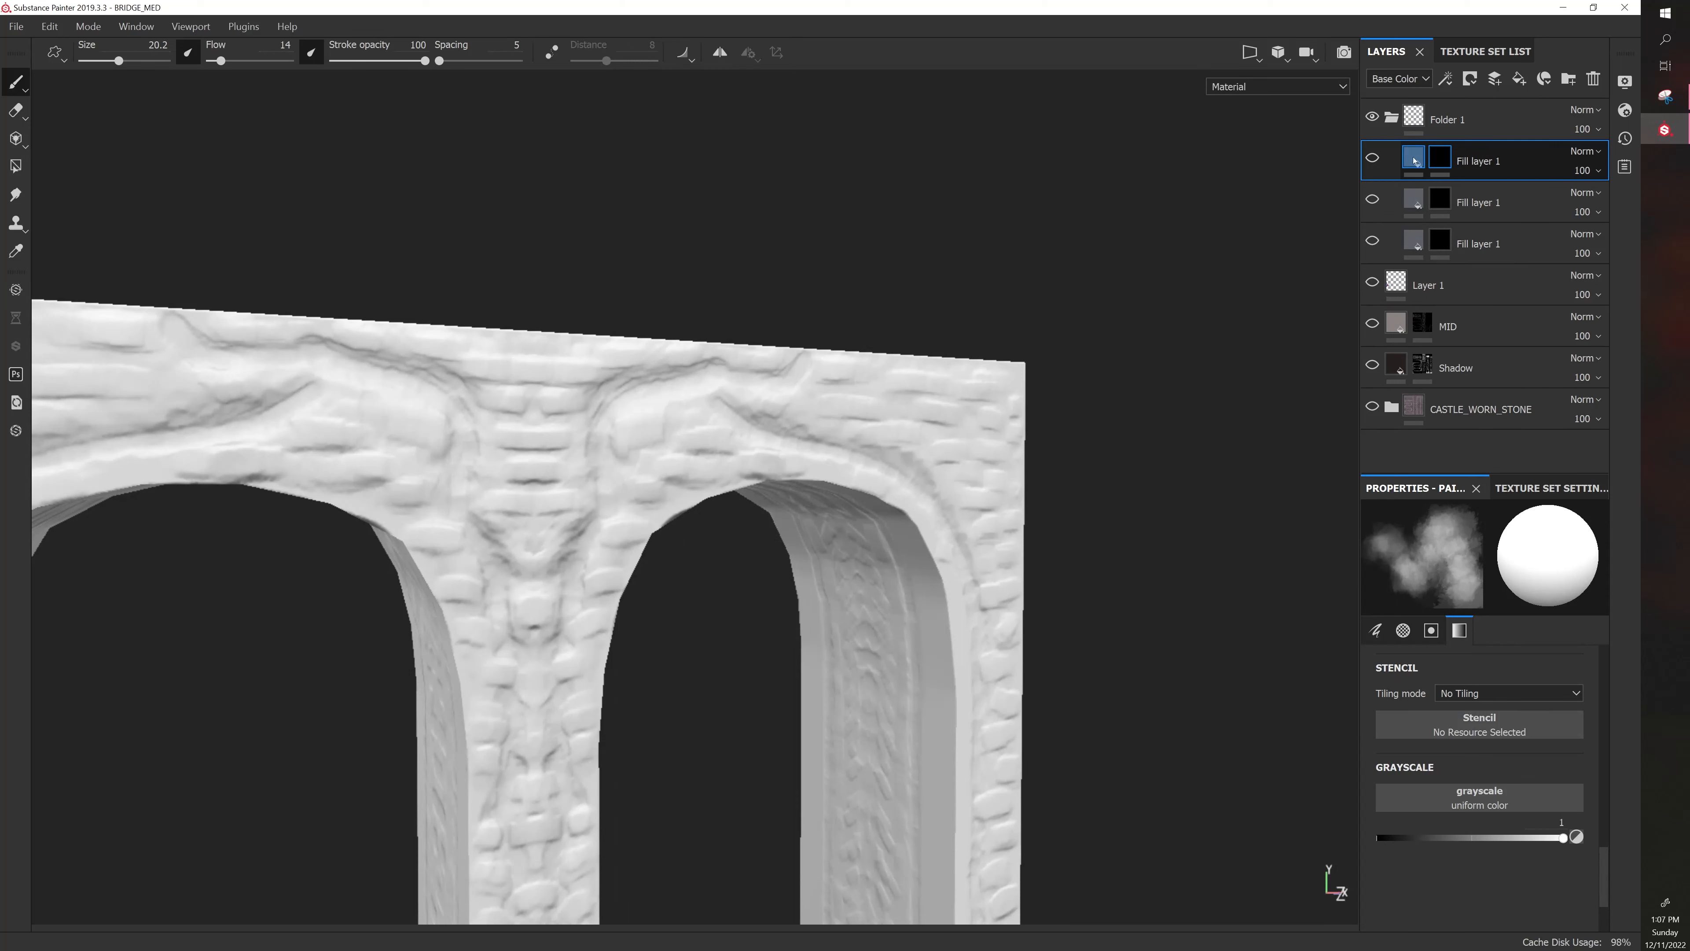
Set the uppermost fill layer's base color to a light blue-grey
{"action": "left_click", "coordinate": [1413, 160]}
{"action": "left_click", "coordinate": [1494, 718]}
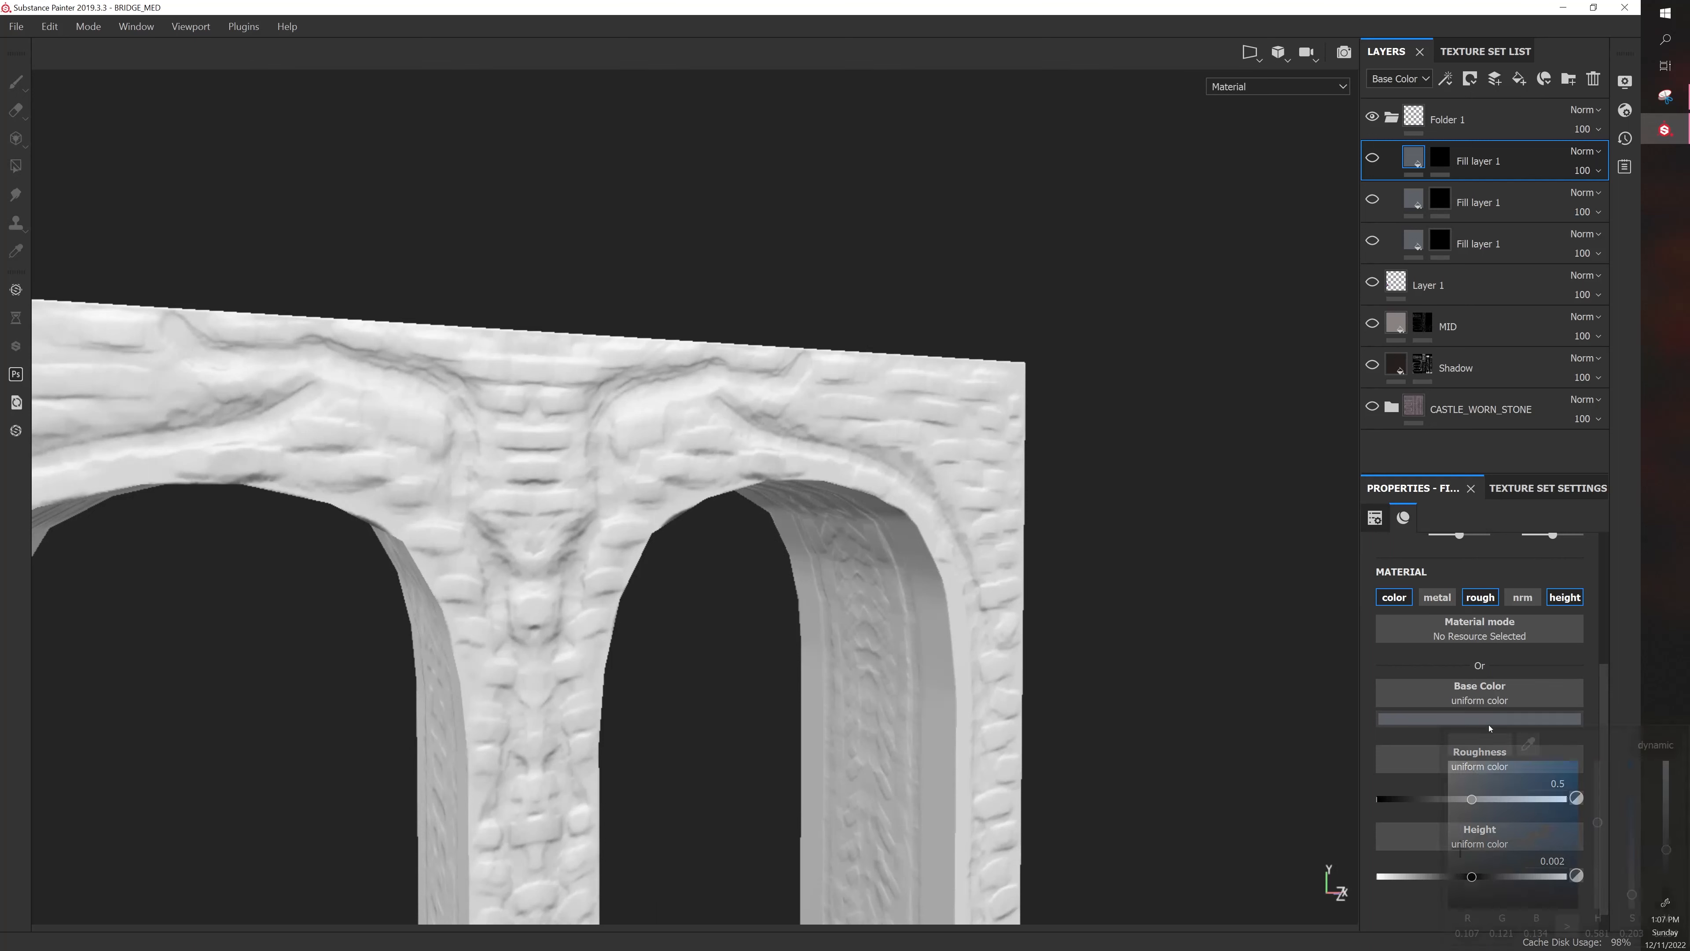
{"action": "left_click", "coordinate": [1463, 791]}
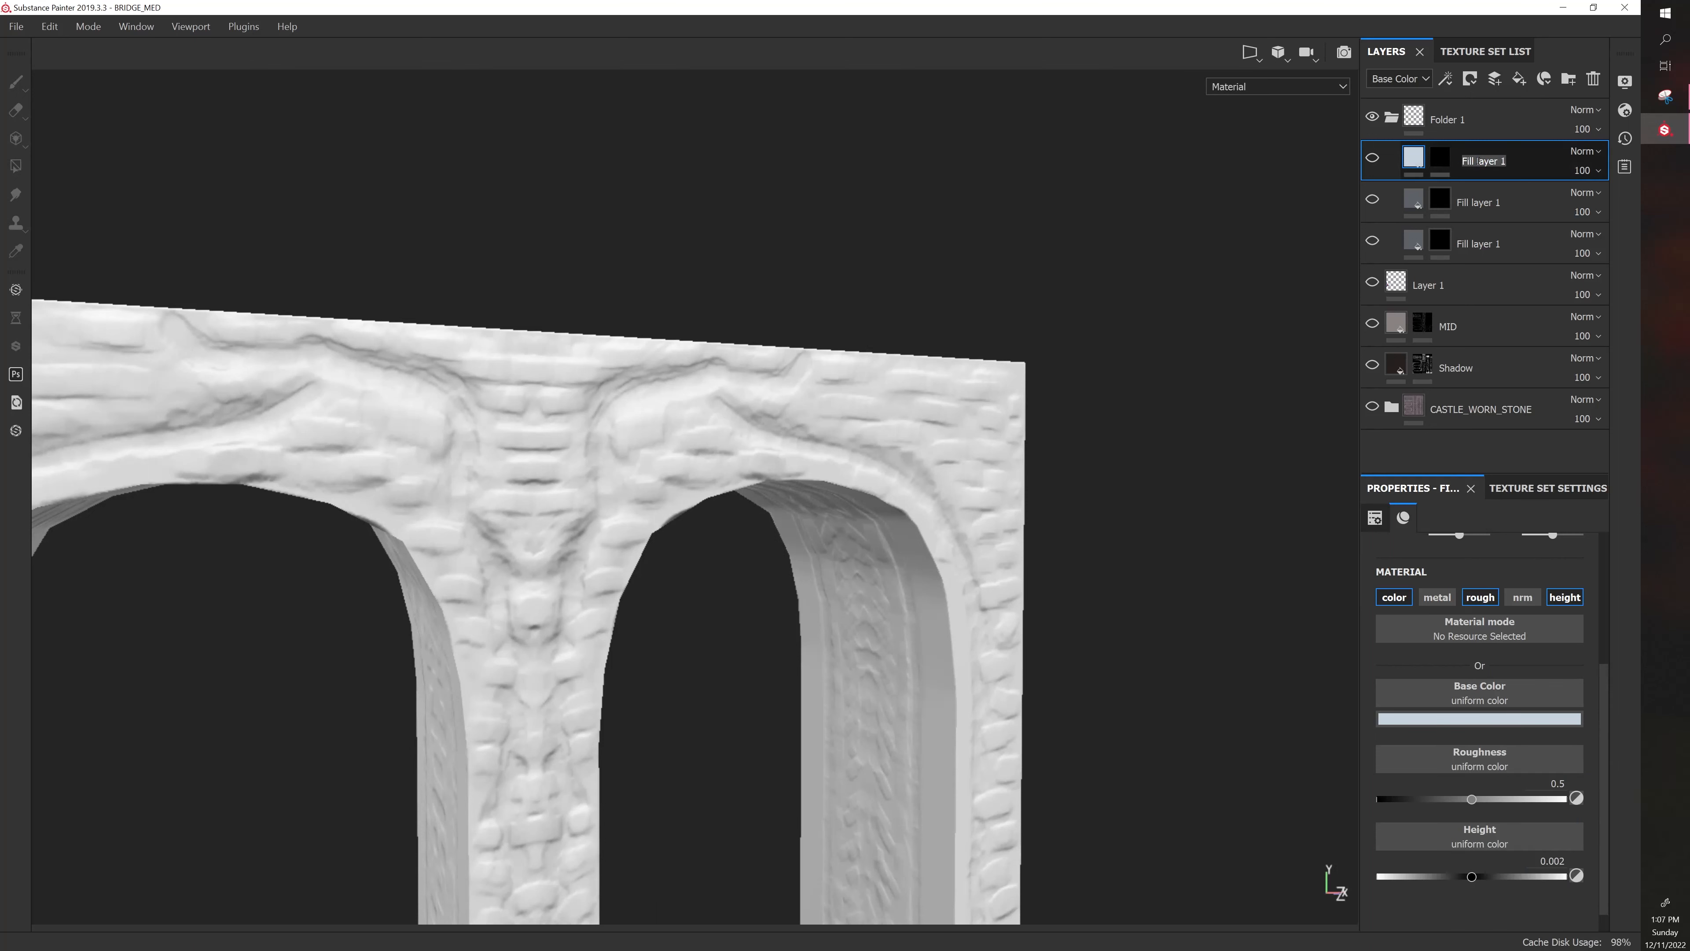
Rename the three fill layers in Folder 1 as HI, MID and SHADOWS, in stack order from the uppermost down
{"action": "key", "text": "Return"}
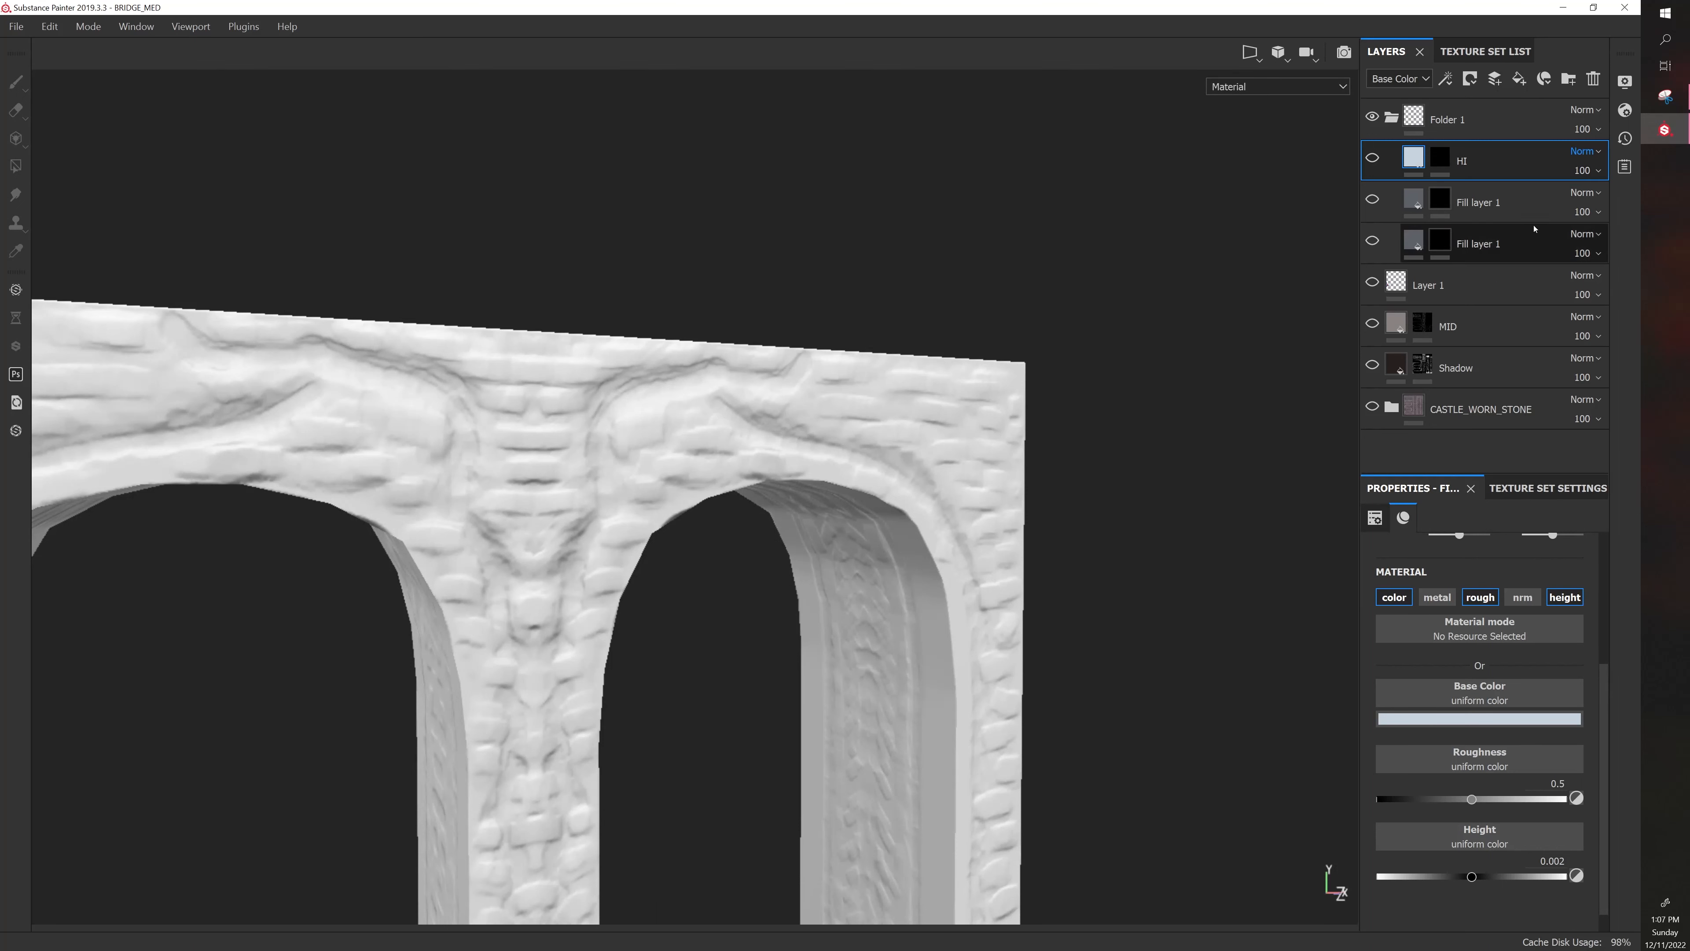
{"action": "double_click", "coordinate": [1482, 203]}
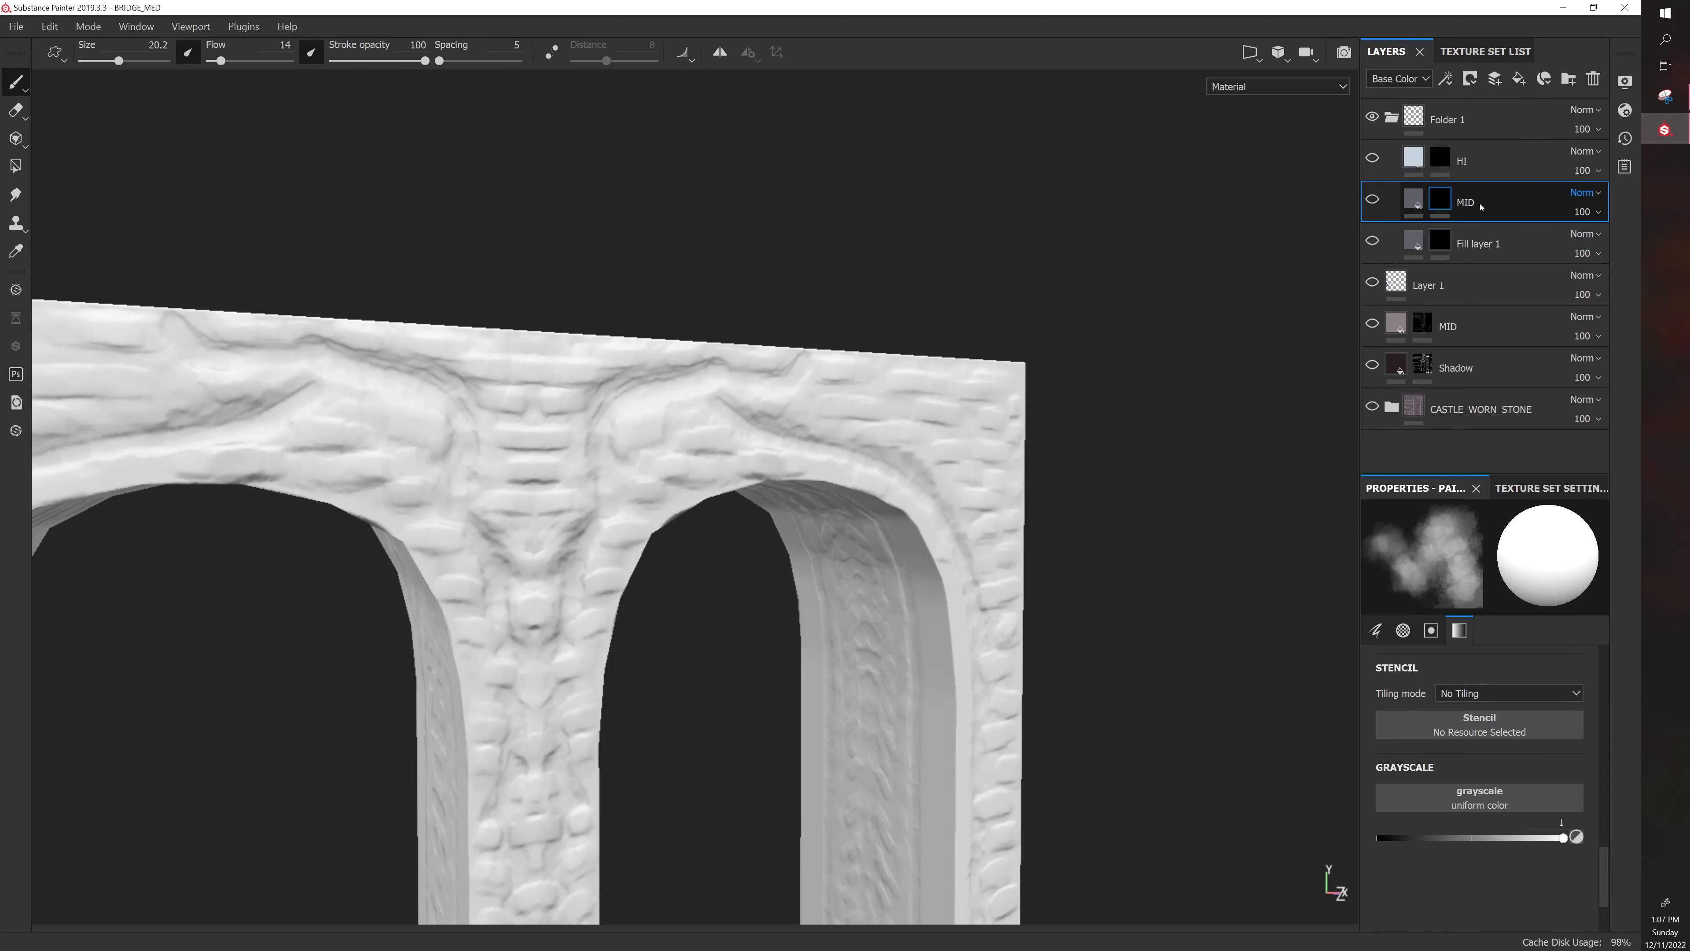
{"action": "double_click", "coordinate": [1482, 243]}
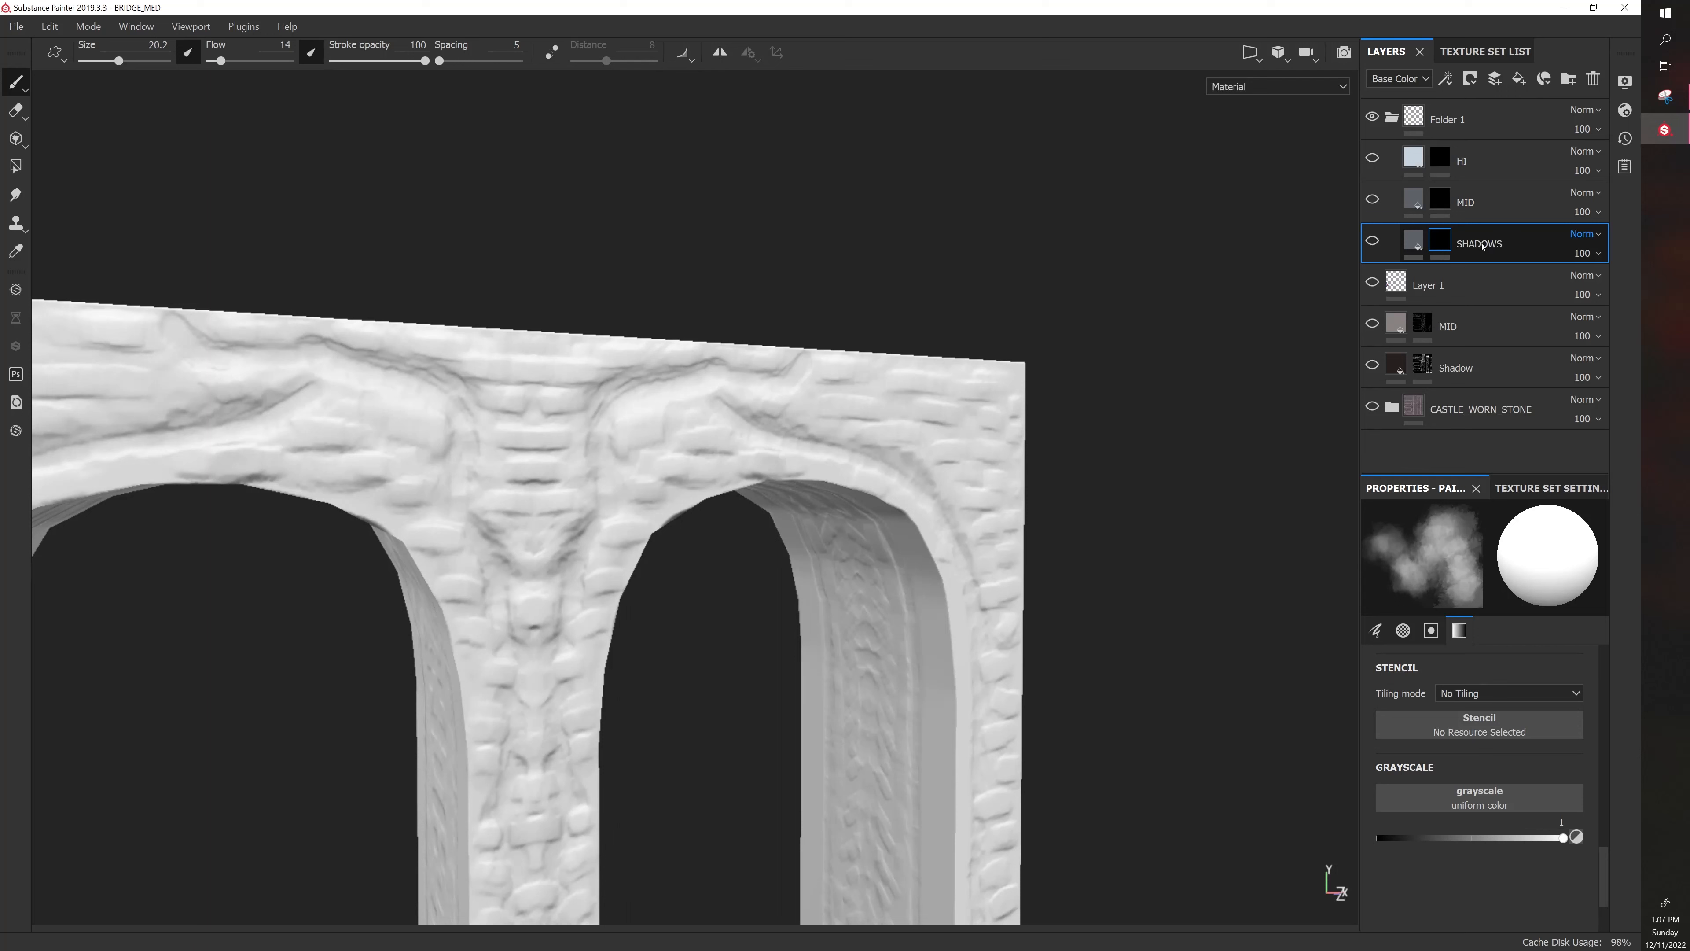
Set the SHADOWS layer's base color to a near-black grey
{"action": "left_click", "coordinate": [1409, 237]}
{"action": "left_click", "coordinate": [1479, 719]}
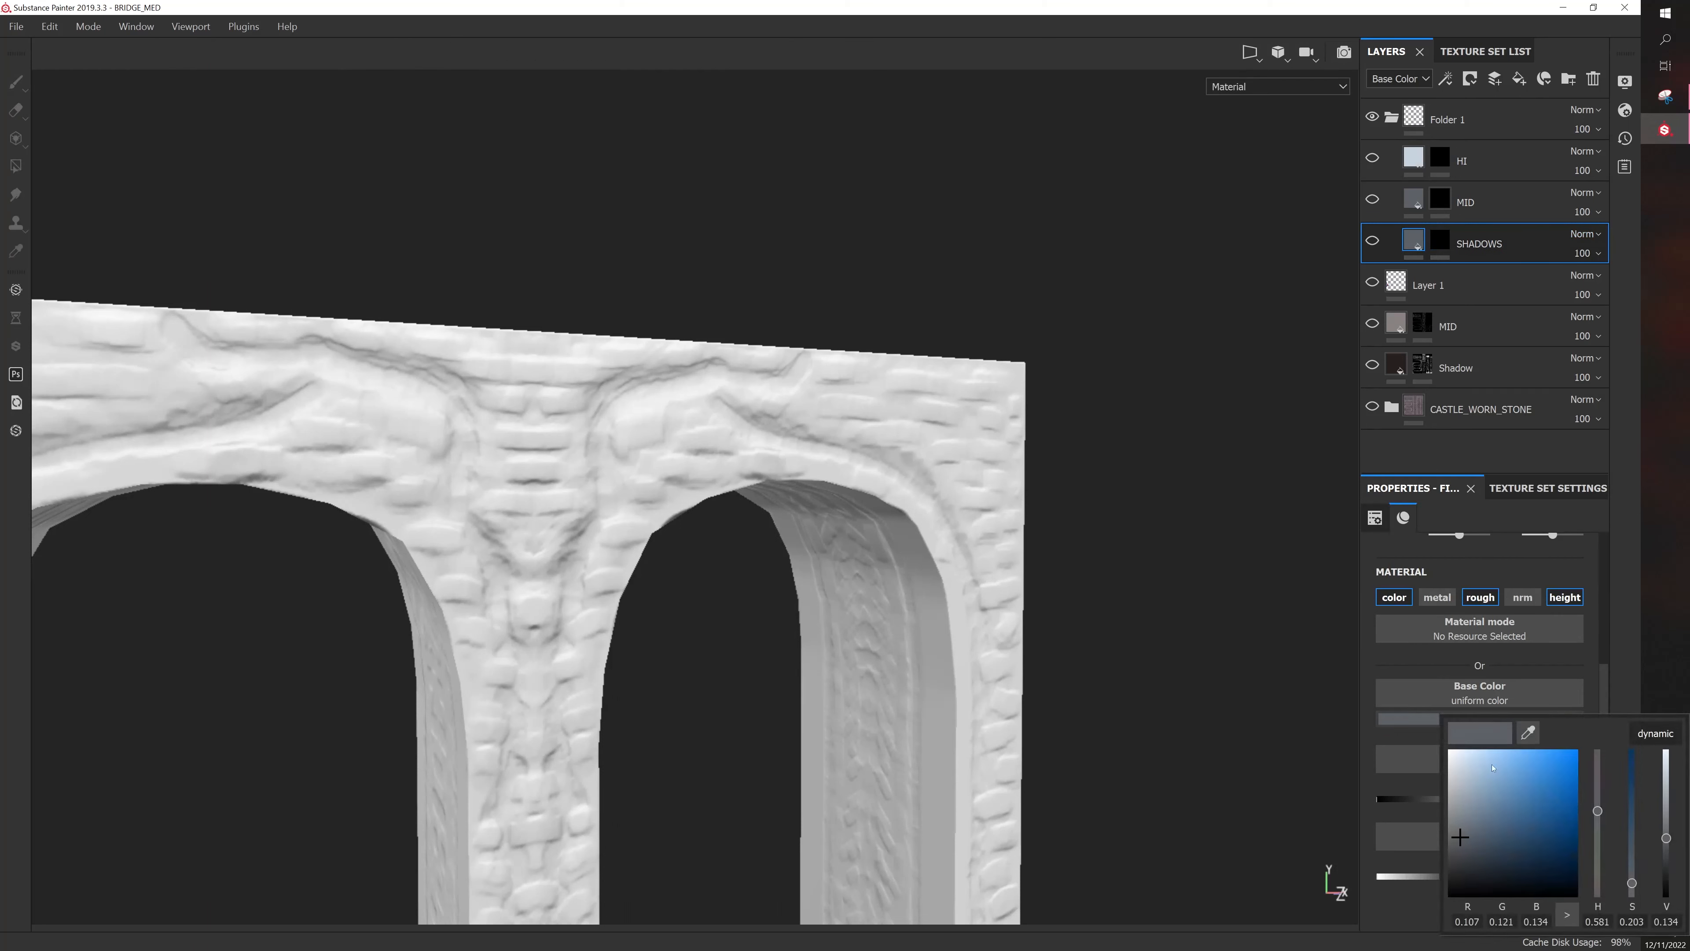
{"action": "left_click", "coordinate": [1463, 863]}
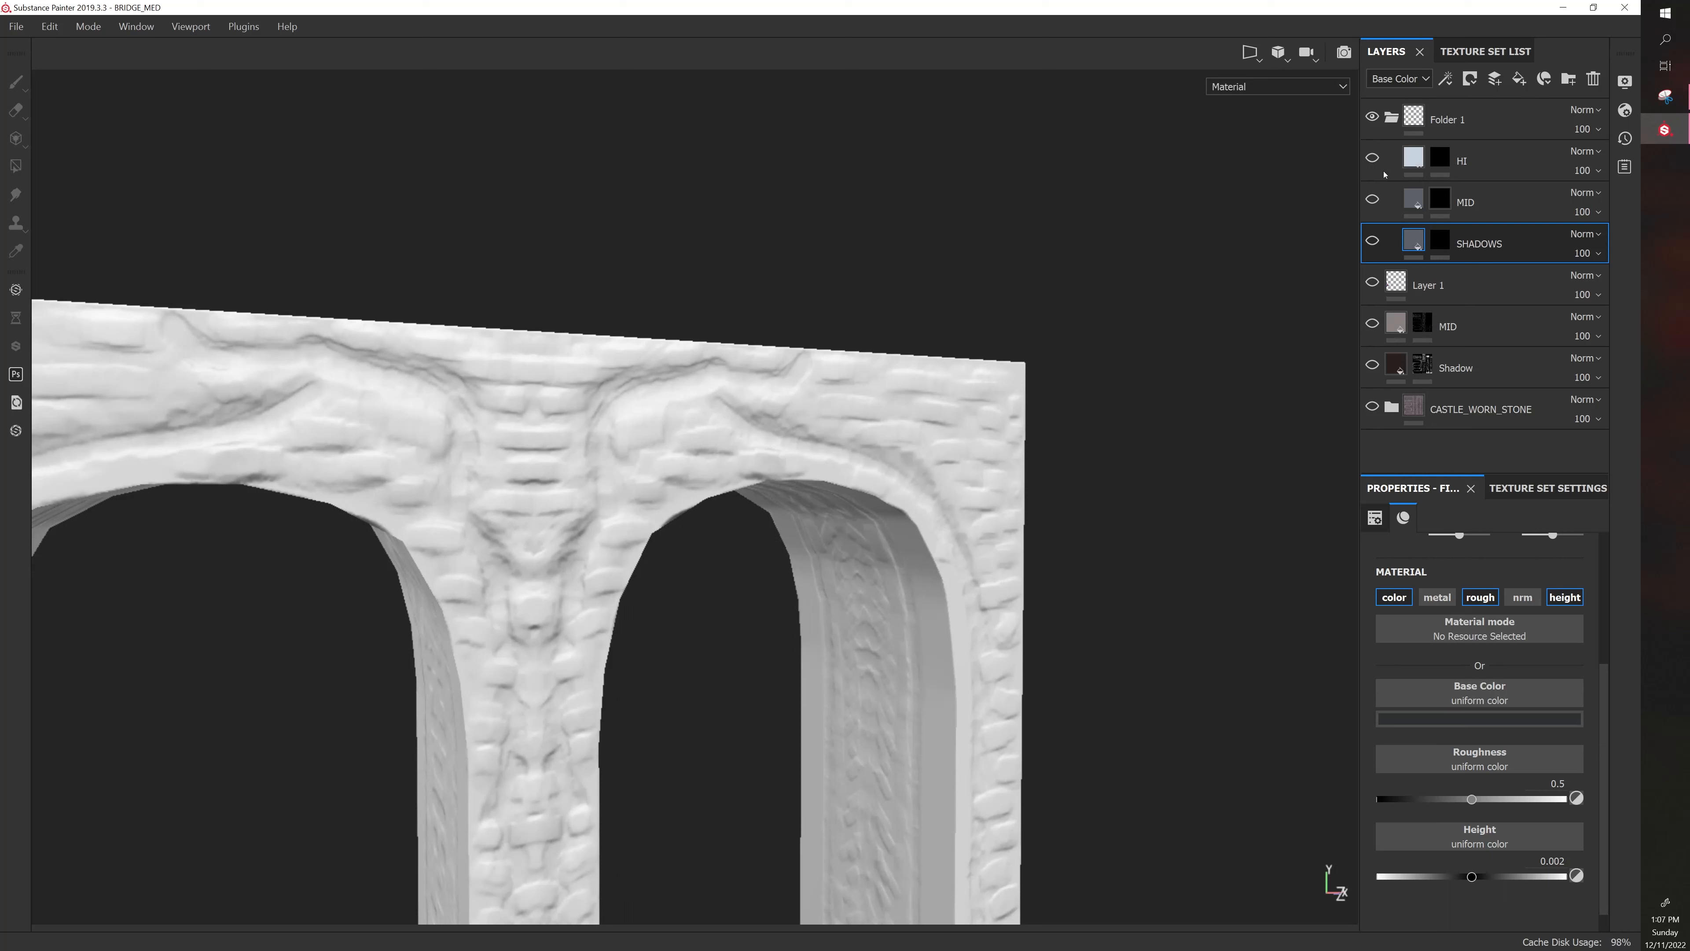
Rename Folder 1 as PAL_STONE and create a smart material from it
{"action": "double_click", "coordinate": [1447, 119]}
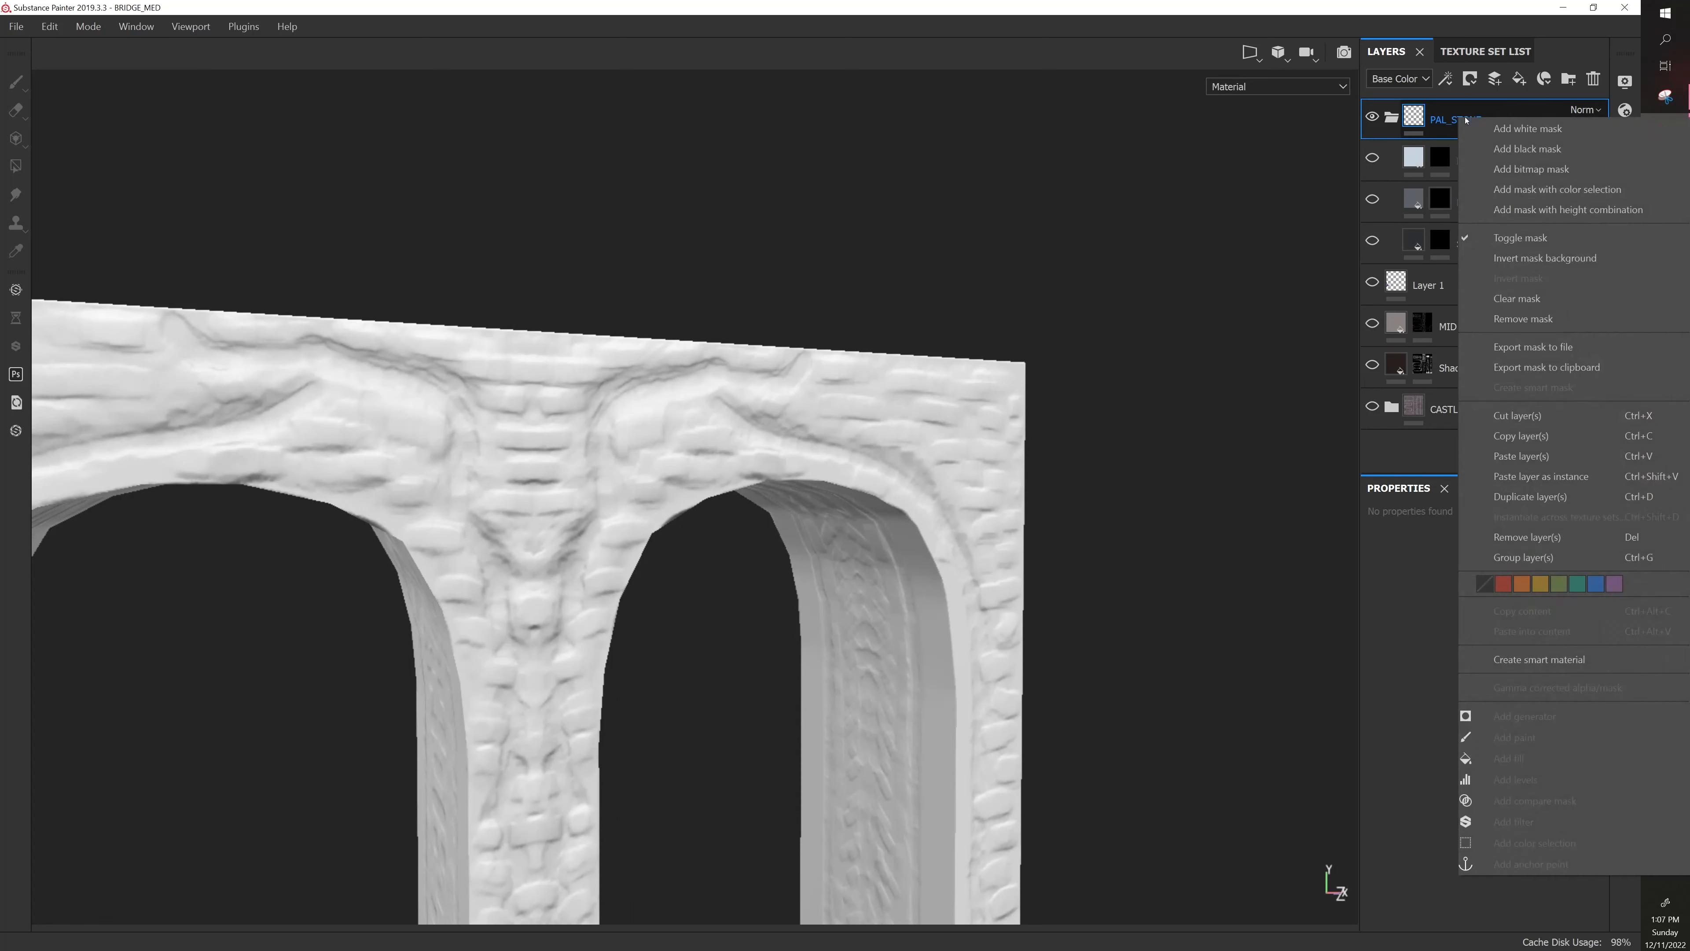
{"action": "right_click", "coordinate": [1457, 120]}
{"action": "left_click", "coordinate": [1564, 656]}
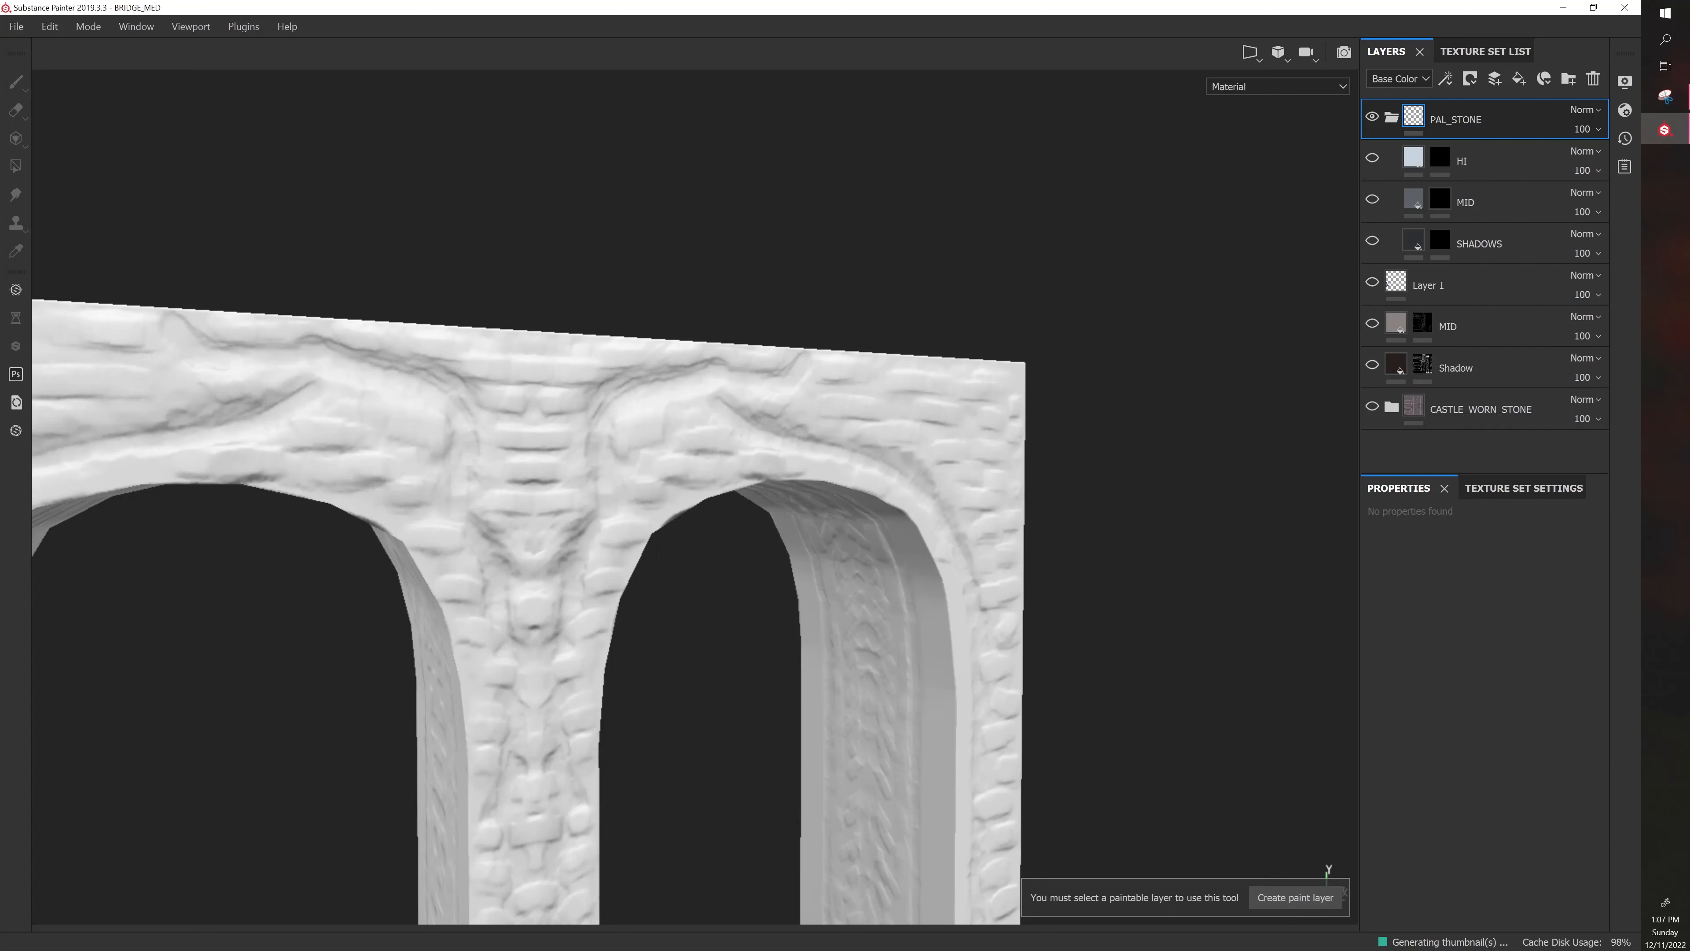
Search the smart materials for "pal" and replace the PAL_STONE folder in the layer stack with the saved PAL_STONE smart material
{"action": "left_click_drag", "start_coordinate": [346, 950], "coordinate": [283, 228]}
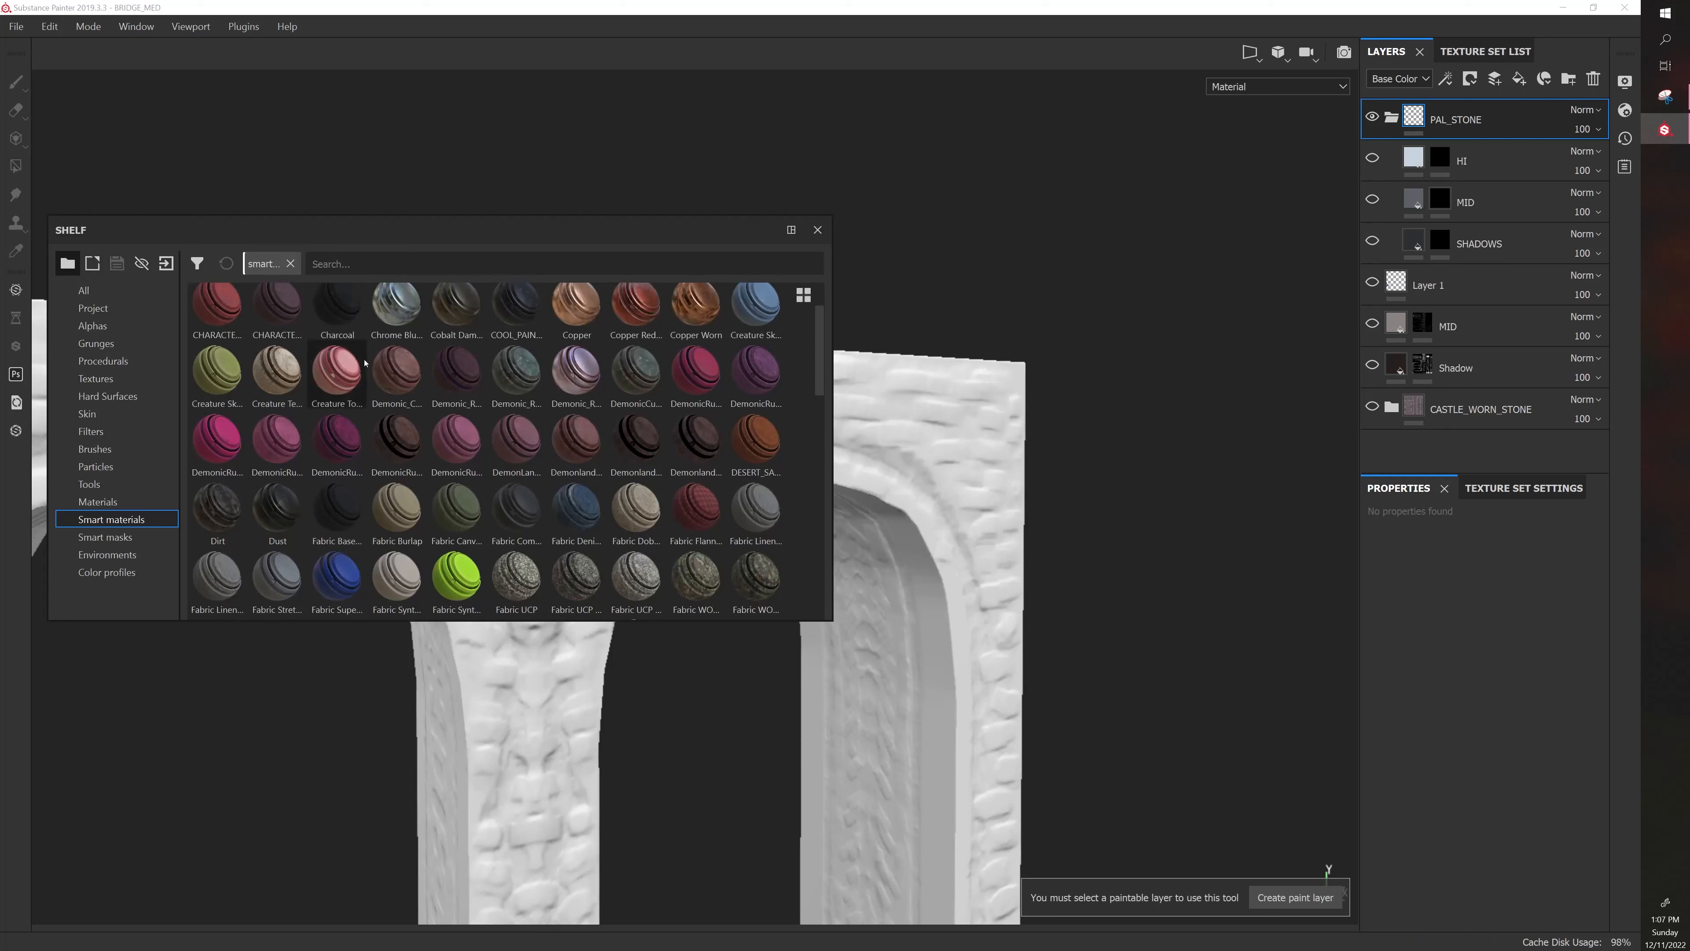
{"action": "left_click", "coordinate": [367, 264]}
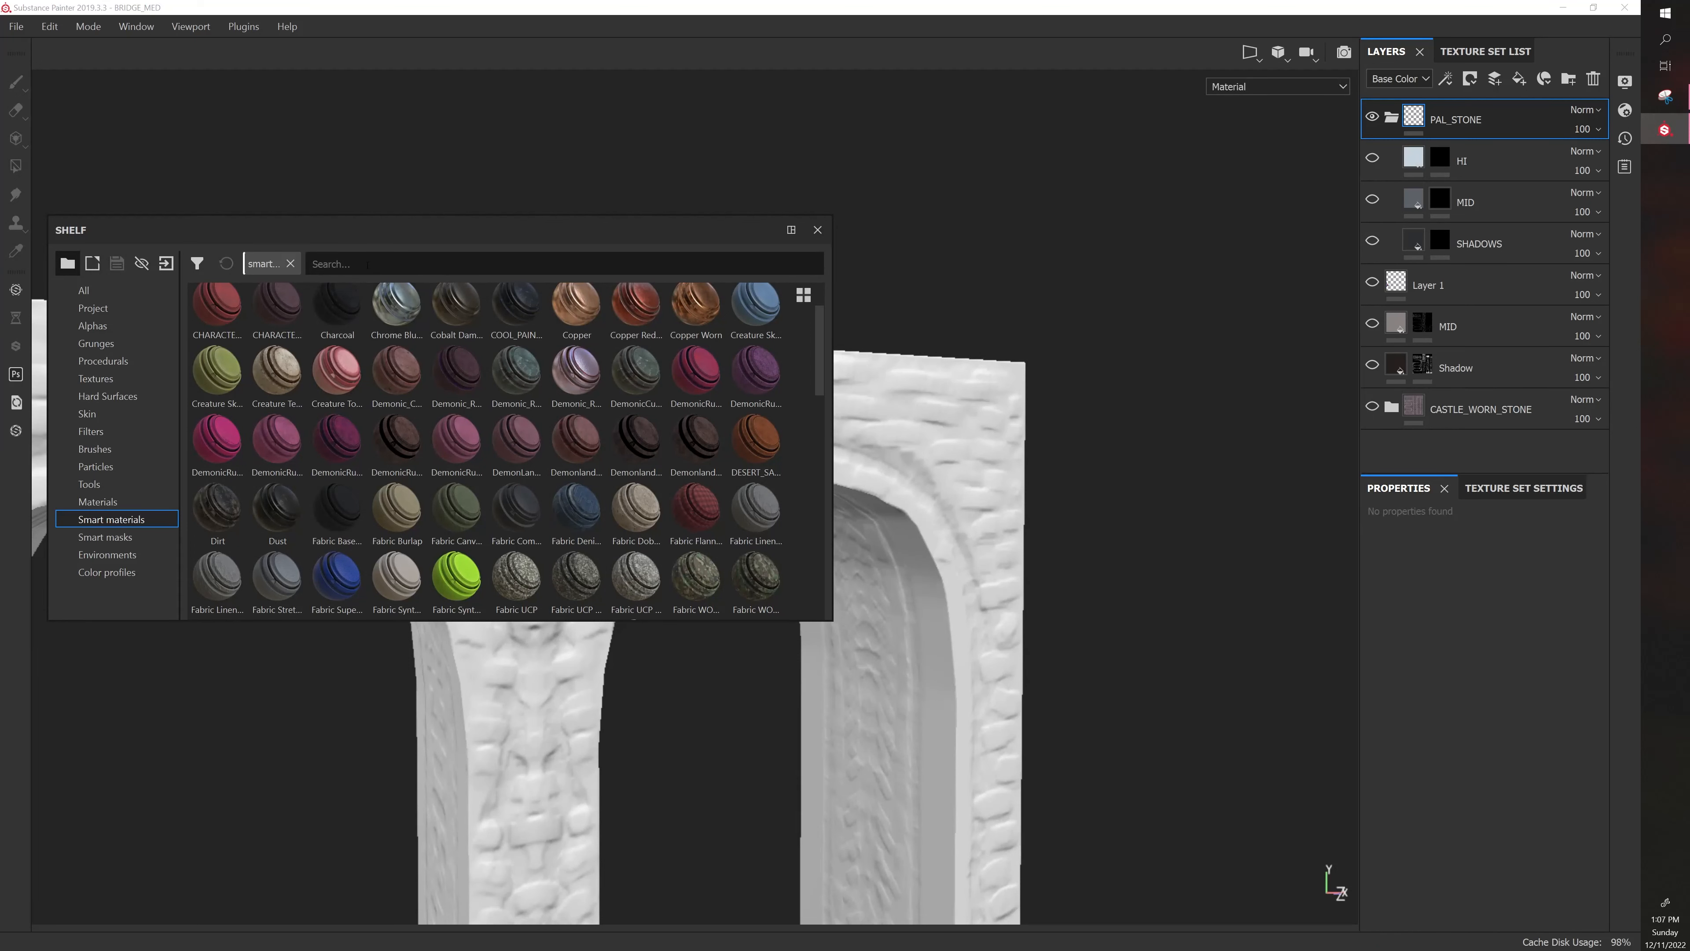
{"action": "type", "text": "pal"}
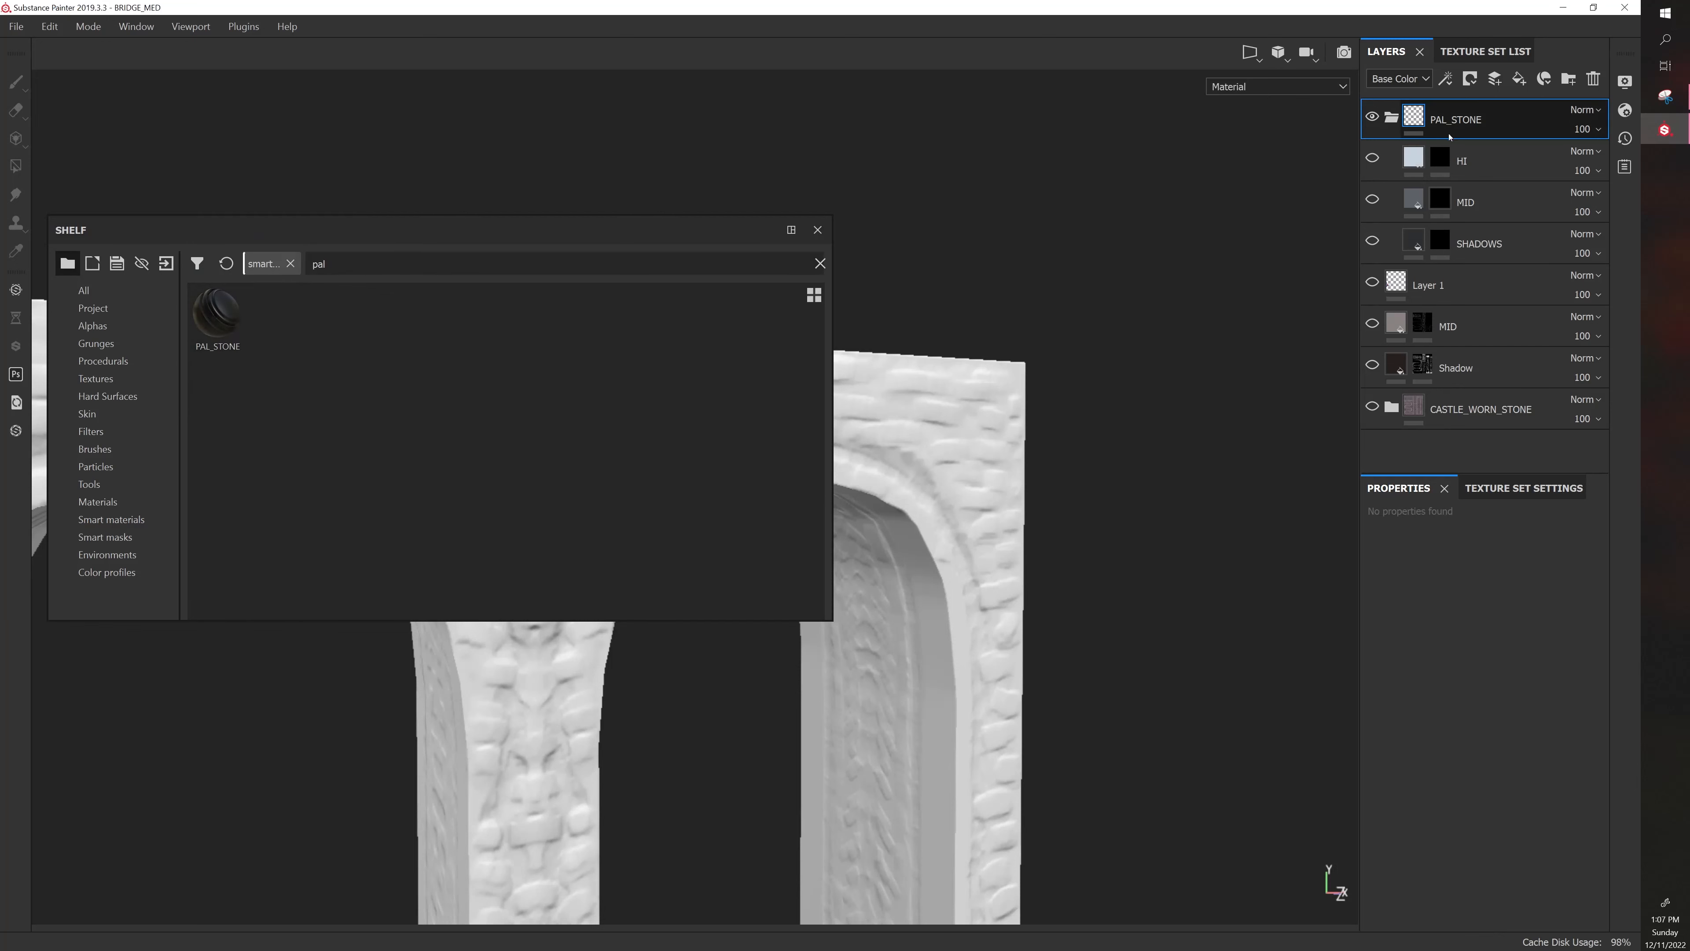
{"action": "key", "text": "Delete"}
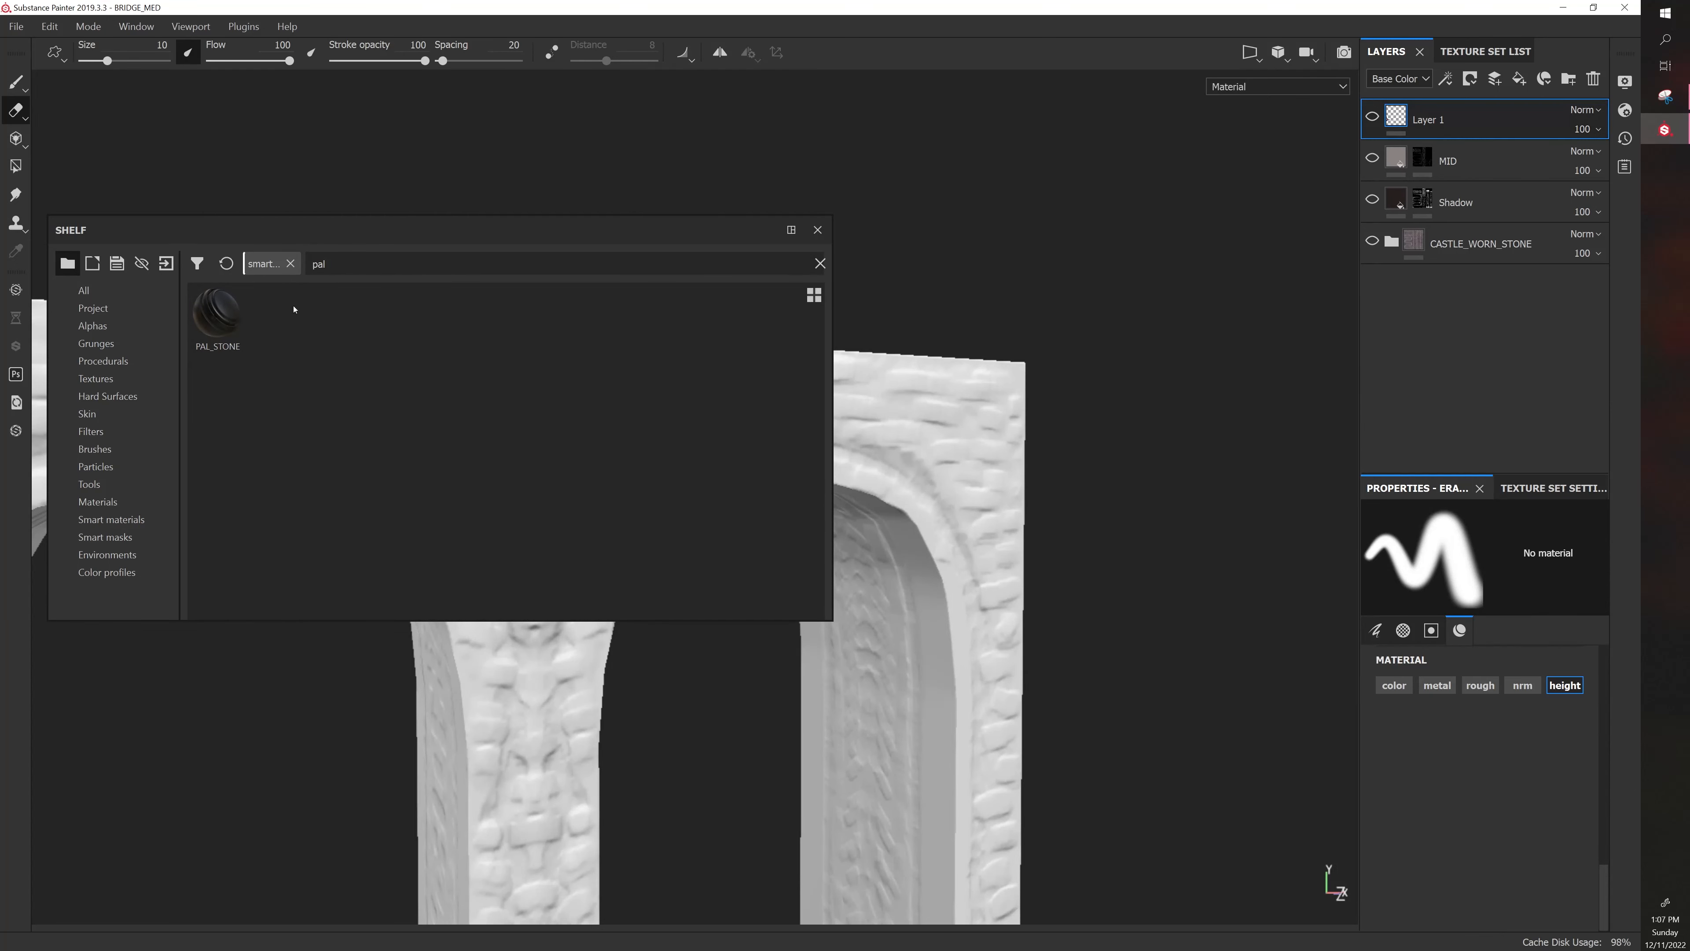
{"action": "mouse_move", "coordinate": [217, 313]}
{"action": "left_mouse_down"}
{"action": "mouse_move", "coordinate": [998, 210]}
{"action": "mouse_move", "coordinate": [1459, 109]}
{"action": "left_mouse_up"}
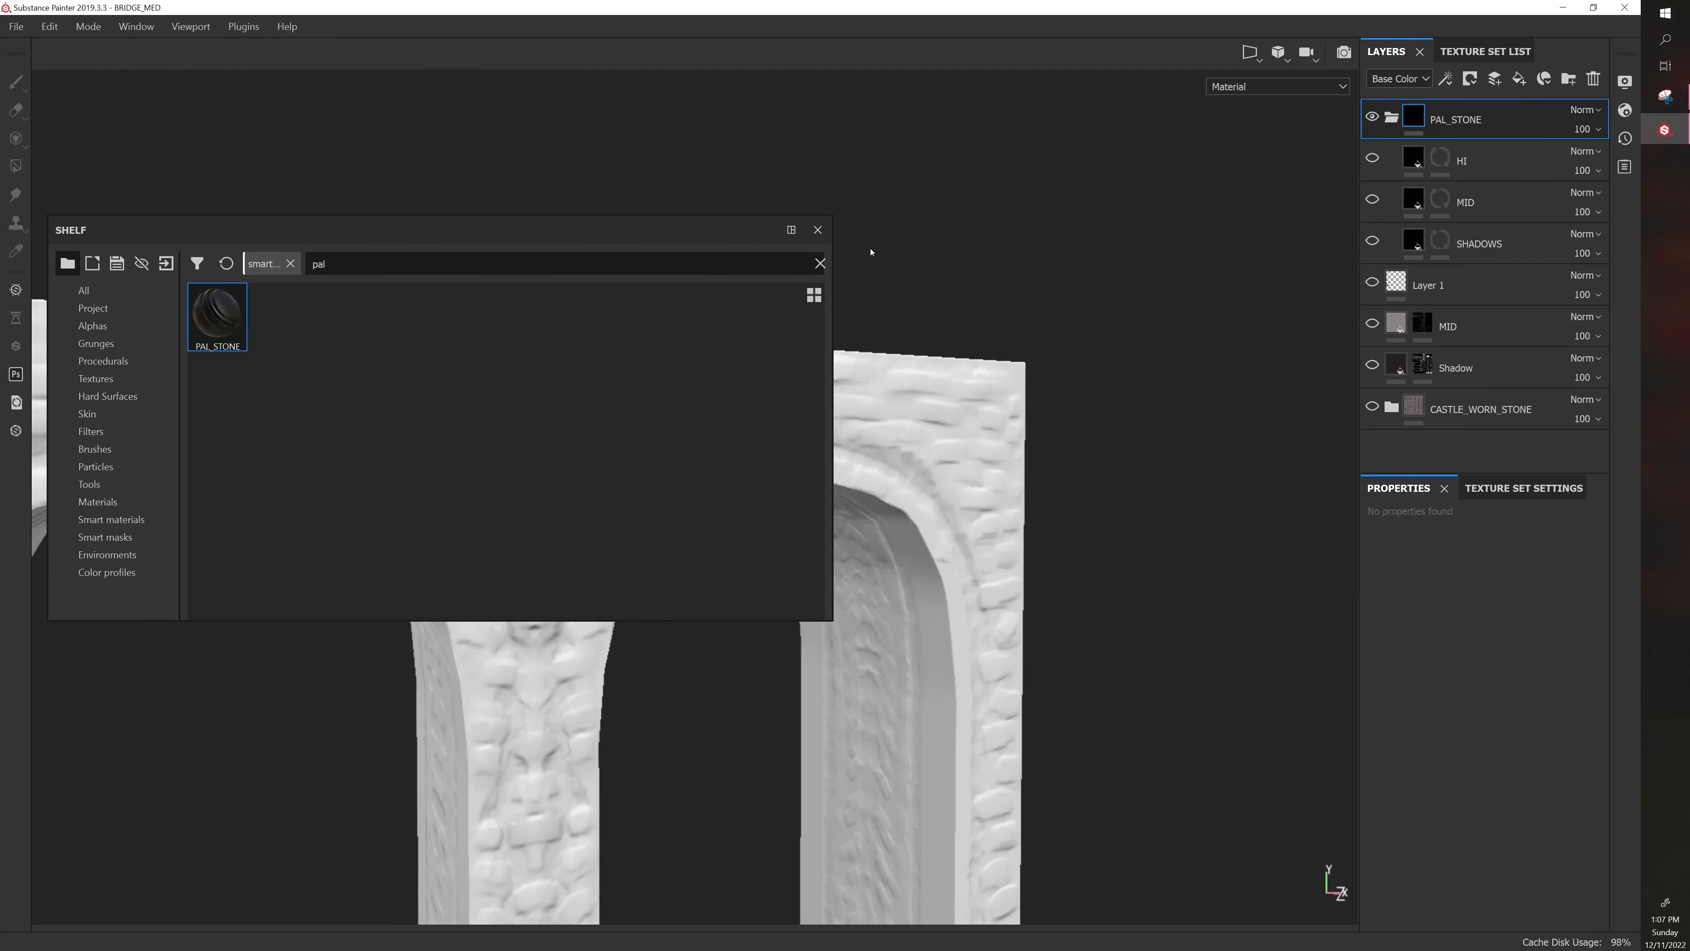
{"action": "left_click_drag", "start_coordinate": [666, 235], "coordinate": [0, 234]}
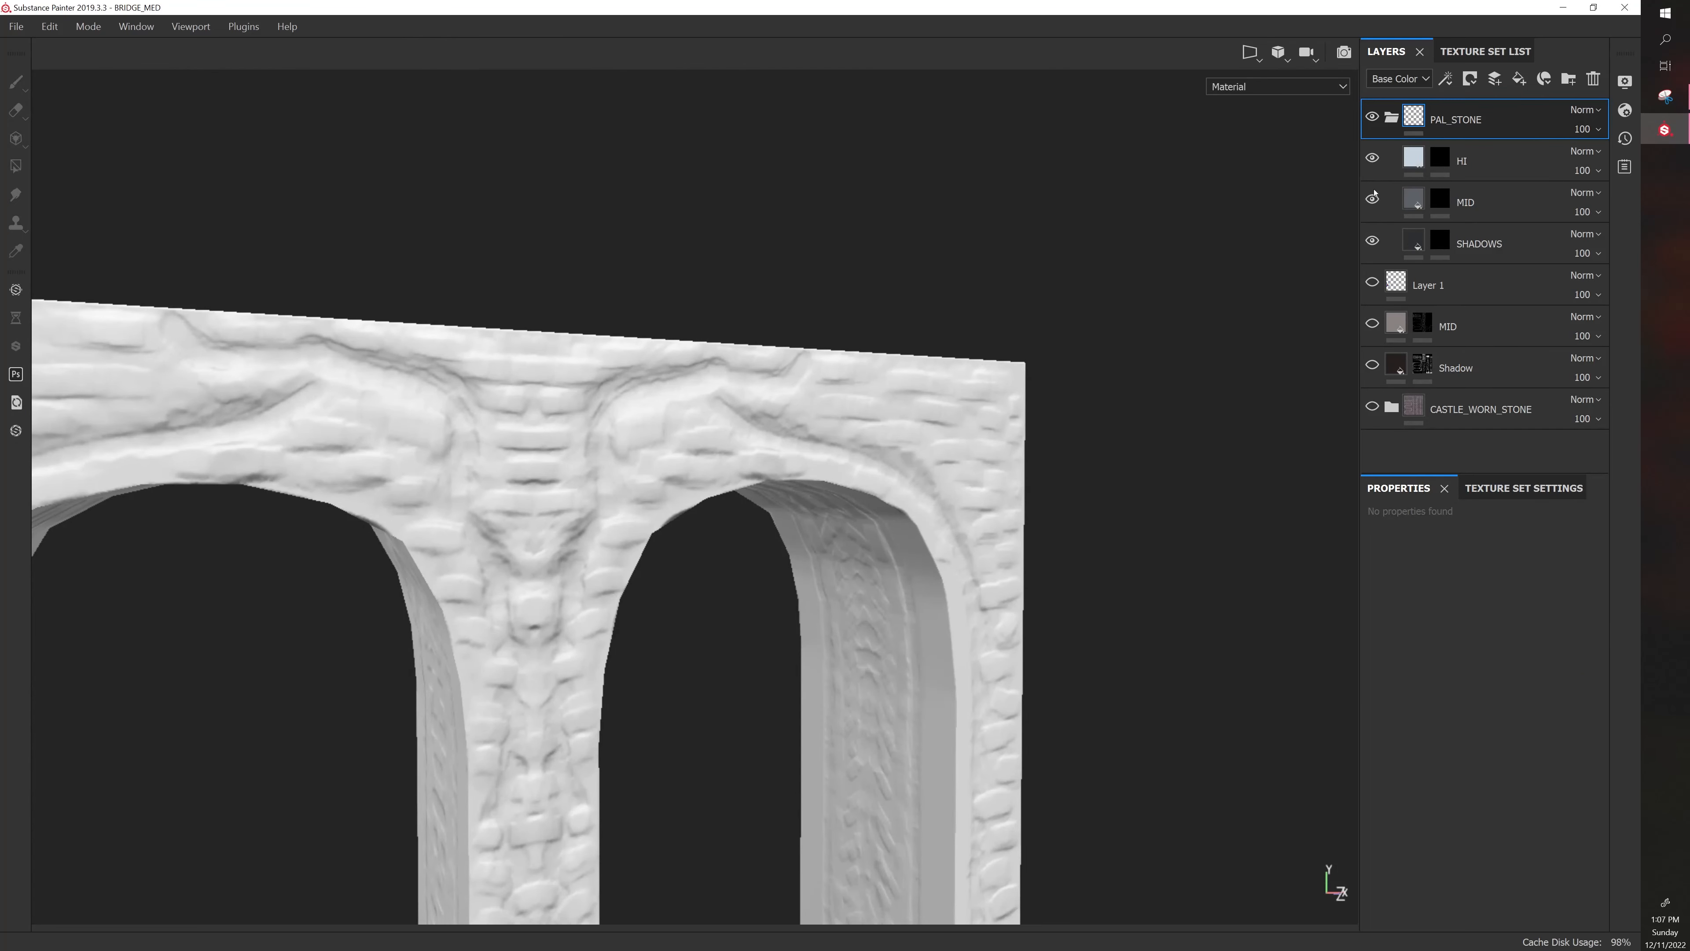
Make the three PAL_STONE layers visible and select the SHADOWS layer's mask for painting with brush size 22.04
{"action": "left_click", "coordinate": [1444, 238]}
{"action": "left_click", "coordinate": [1448, 245]}
{"action": "middle_click_drag", "start_coordinate": [1039, 377], "coordinate": [1003, 307], "text": "alt"}
{"action": "key", "text": "bracketleft"}
{"action": "key", "text": "bracketleft"}
{"action": "key", "text": "bracketleft"}
{"action": "key", "text": "bracketleft"}
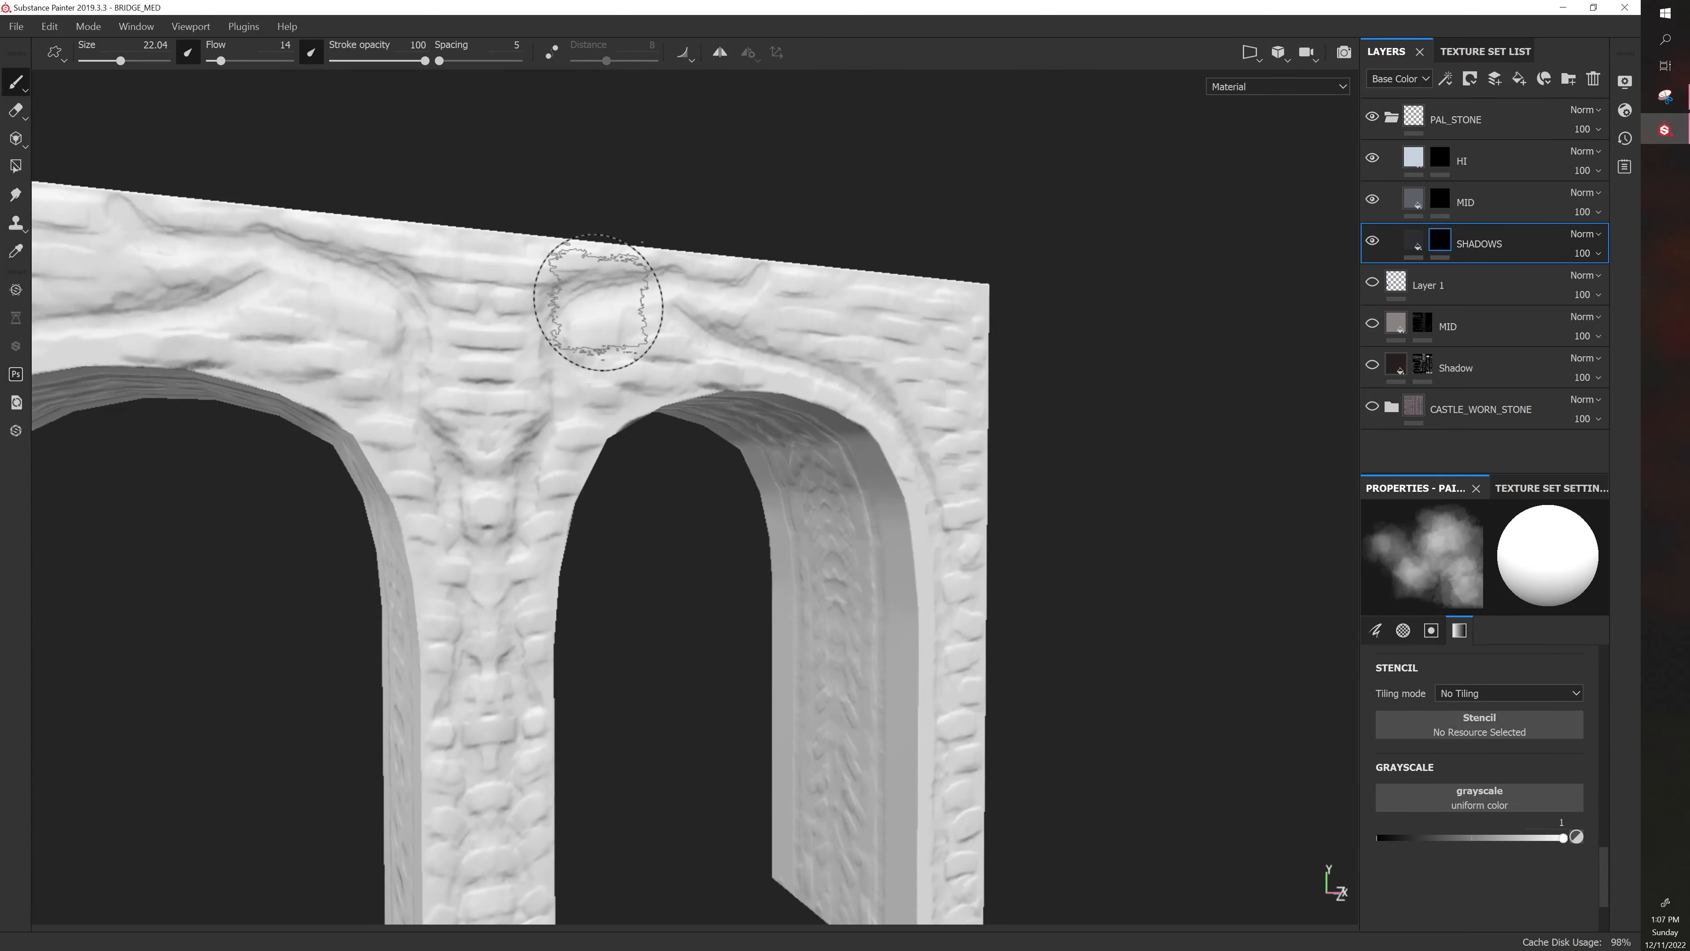
Set the brush size to 16.76 and paint a shadow stroke in the groove above the nearer side of the end arch
{"action": "key", "text": "bracketright"}
{"action": "key", "text": "bracketright"}
{"action": "left_click_drag", "start_coordinate": [599, 293], "coordinate": [558, 332]}
Remove the mask from the PAL_STONE folder's MID layer and move the SHADOWS layer above it
{"action": "right_click", "coordinate": [1448, 203]}
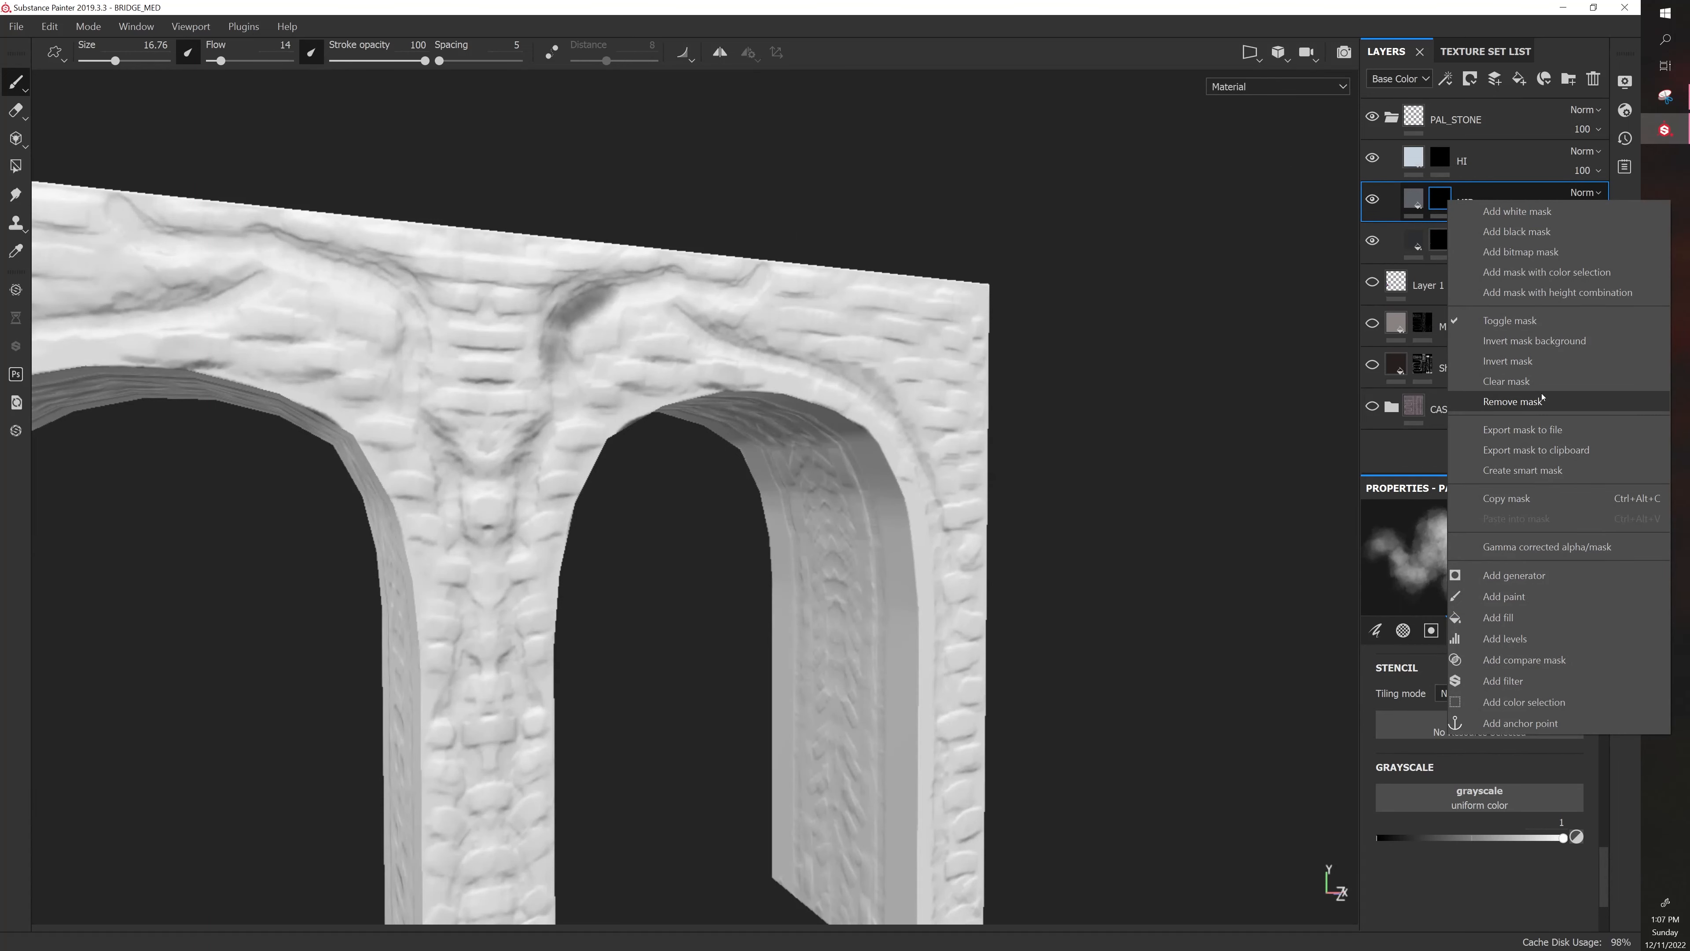
{"action": "left_click", "coordinate": [1511, 401]}
{"action": "left_click", "coordinate": [1448, 240]}
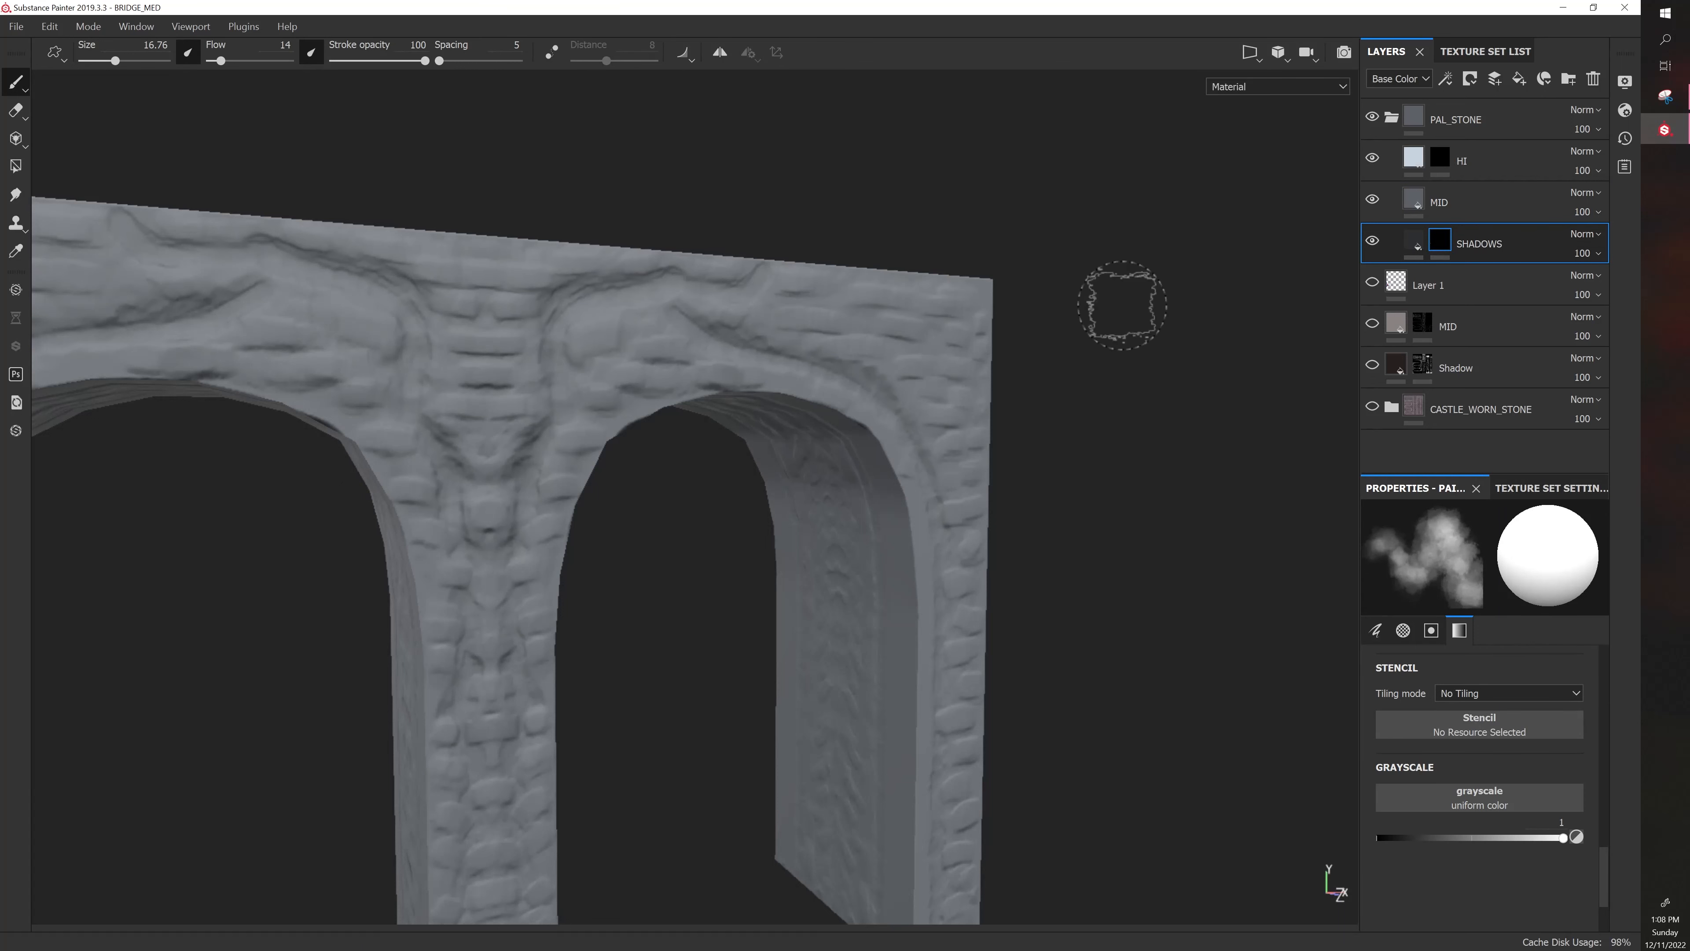
{"action": "left_click_drag", "start_coordinate": [1479, 243], "coordinate": [1477, 181]}
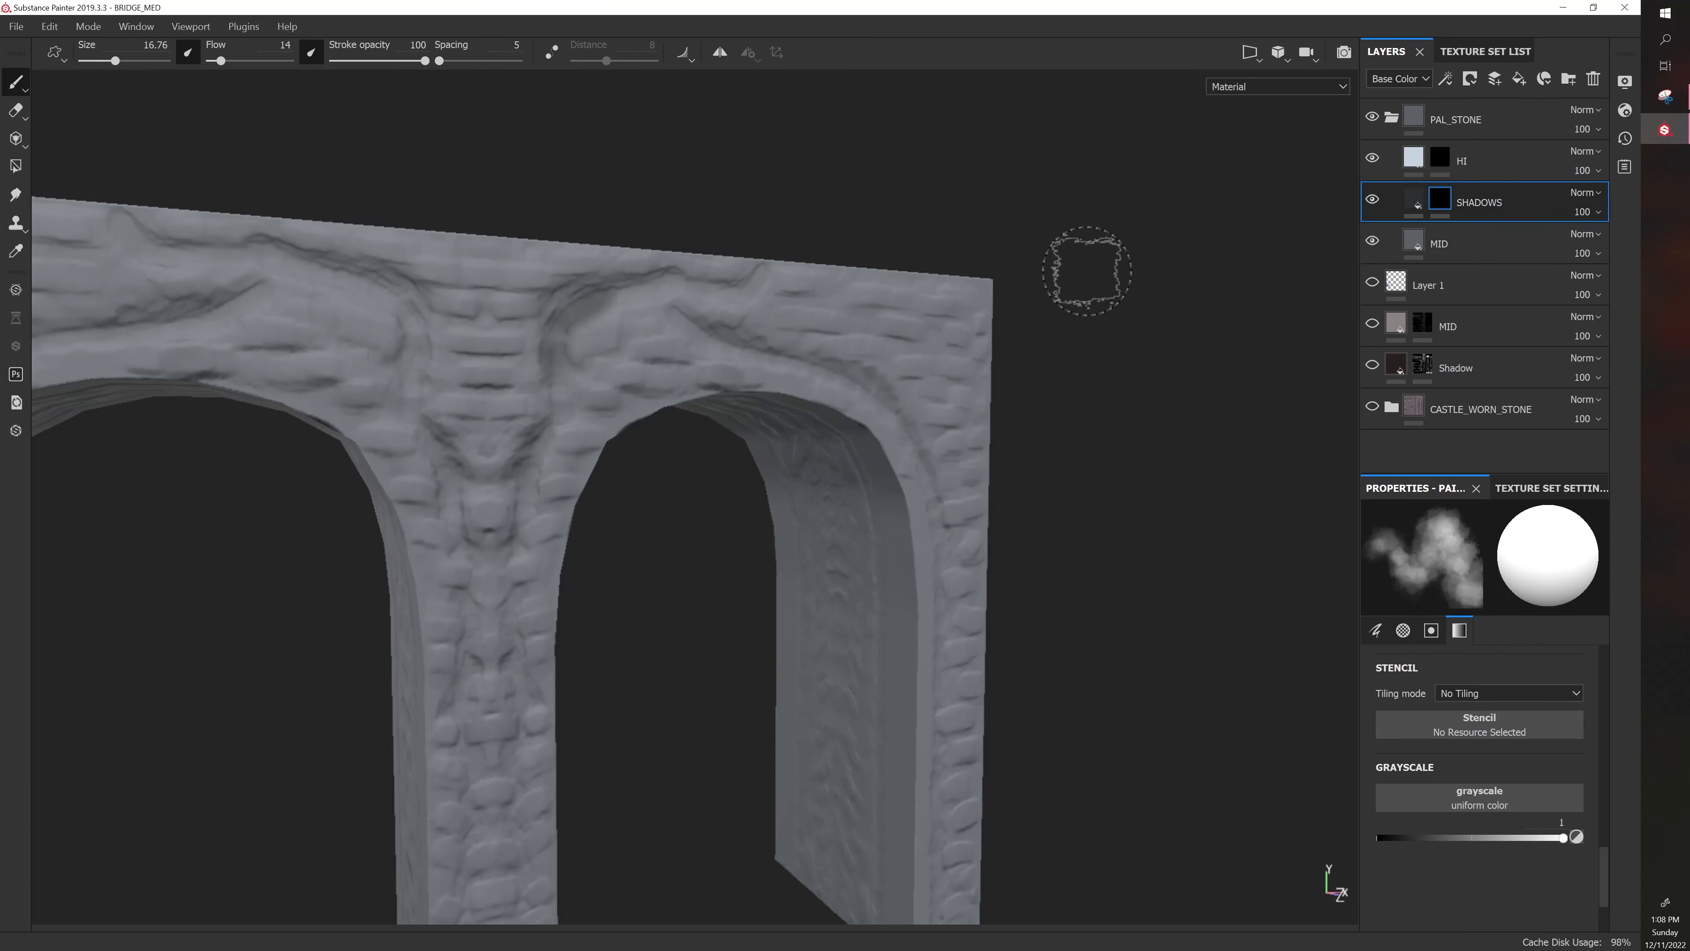
Paint soft shadows on the SHADOWS mask along the curved grooves on both sides of the central pillar's top
{"action": "mouse_move", "coordinate": [580, 316]}
{"action": "left_mouse_down"}
{"action": "mouse_move", "coordinate": [635, 289]}
{"action": "mouse_move", "coordinate": [571, 332]}
{"action": "mouse_move", "coordinate": [549, 433]}
{"action": "left_mouse_up"}
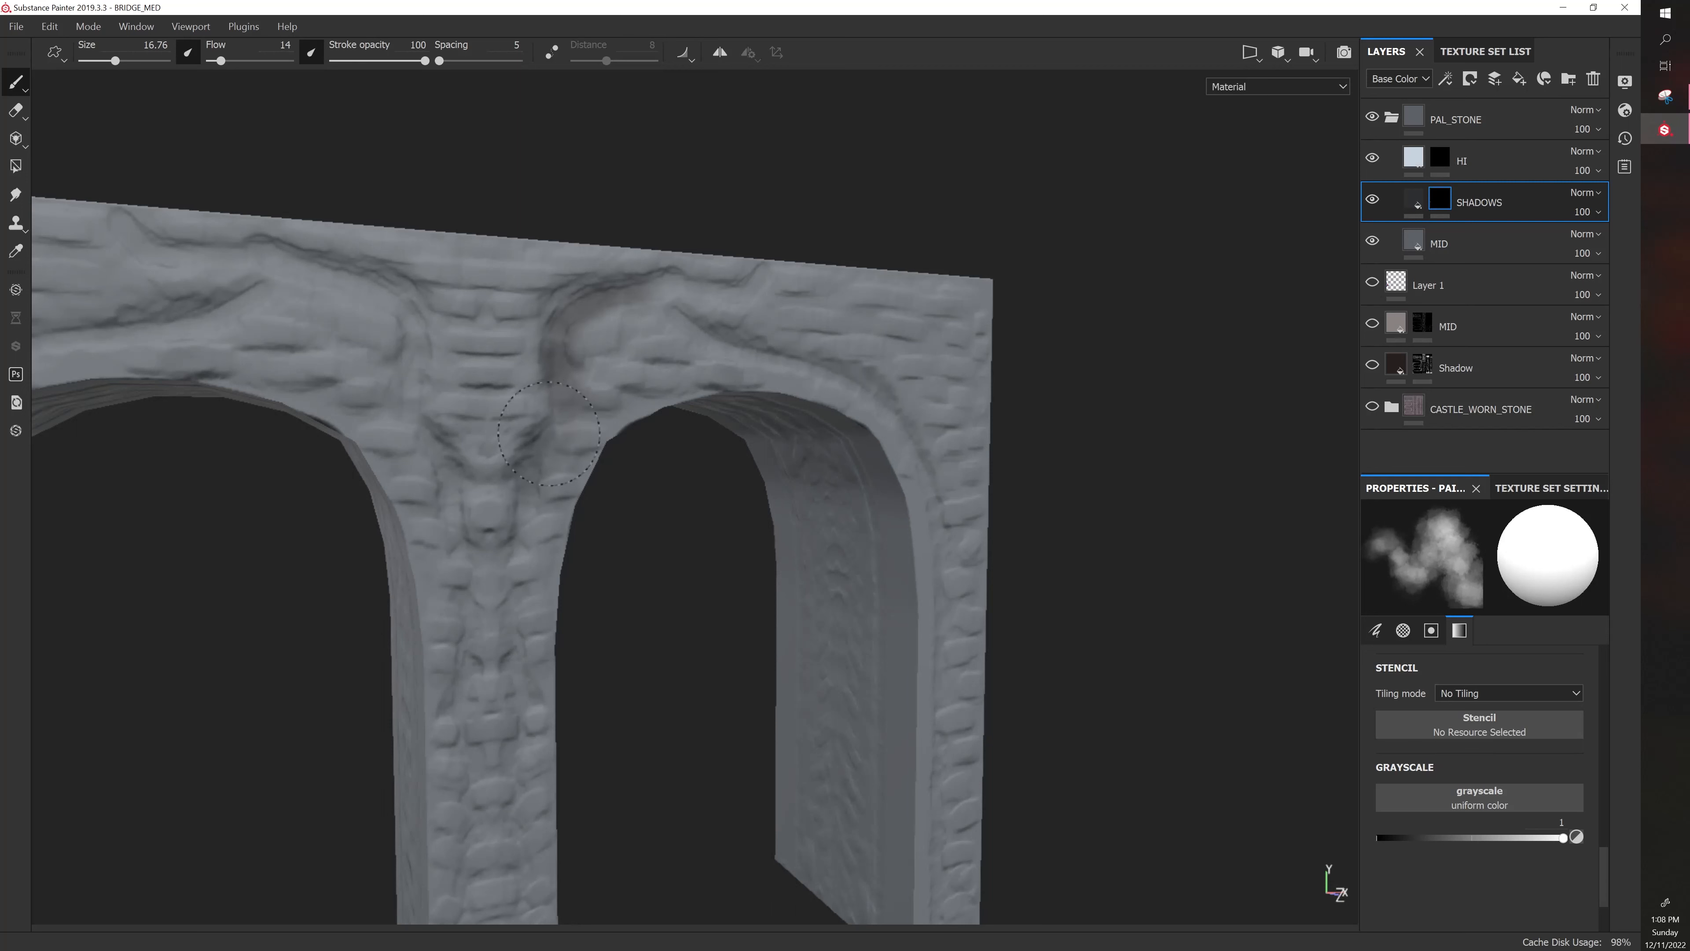
{"action": "left_click_drag", "start_coordinate": [668, 287], "coordinate": [730, 349]}
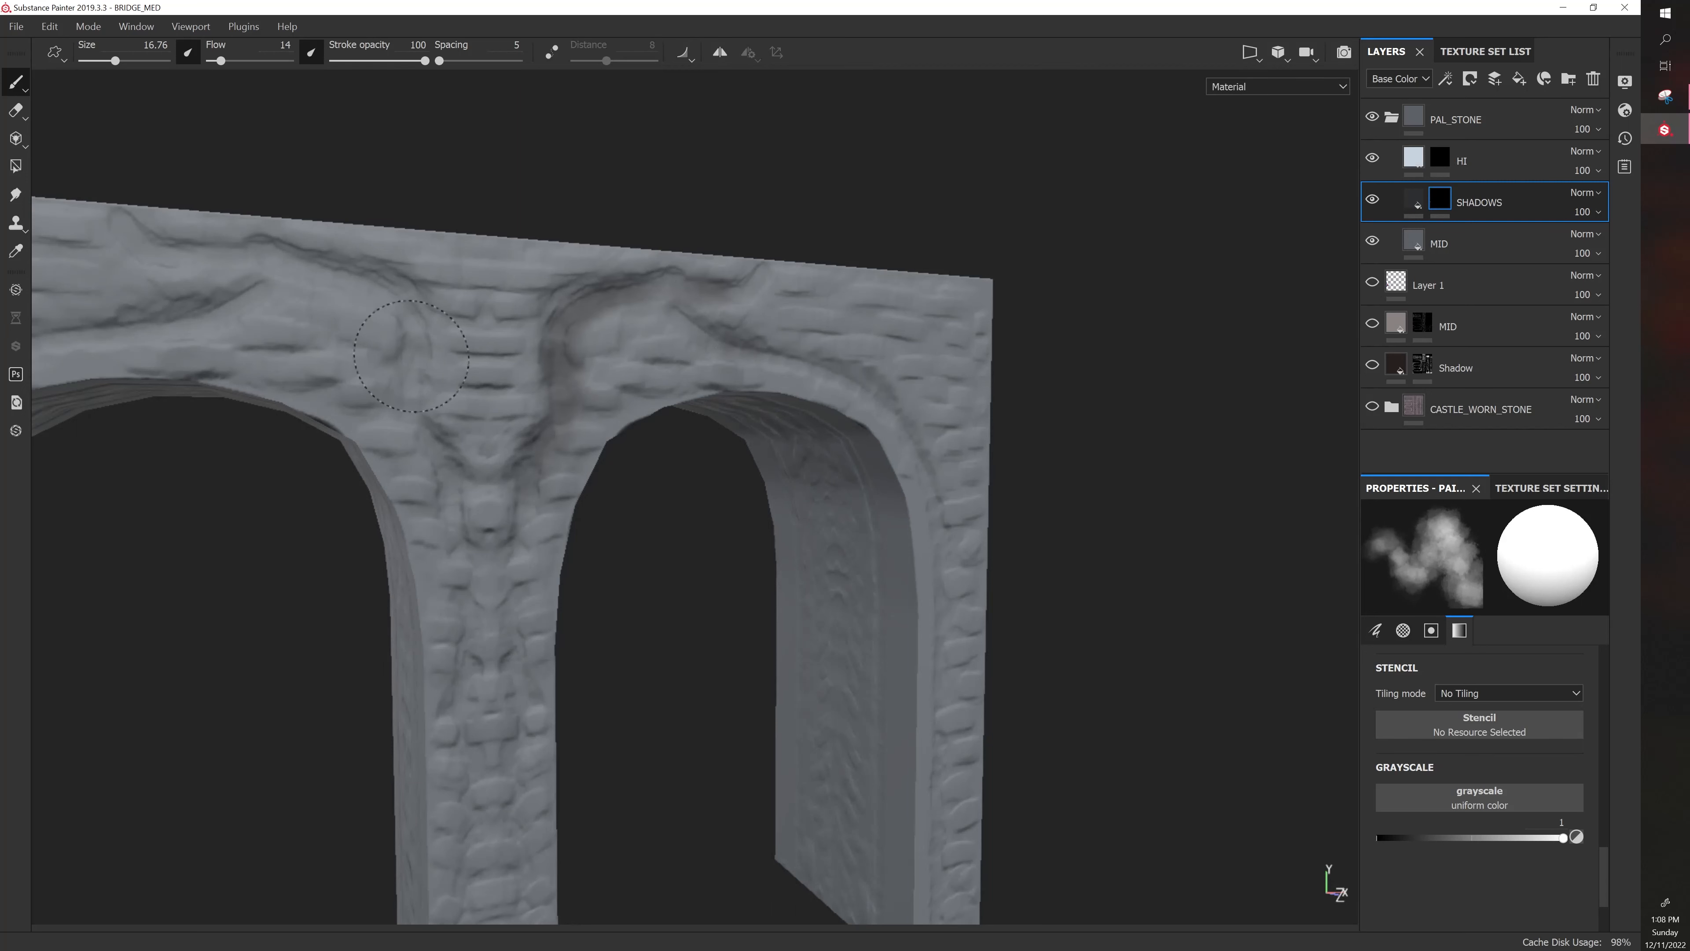
{"action": "mouse_move", "coordinate": [411, 355]}
{"action": "left_mouse_down"}
{"action": "mouse_move", "coordinate": [416, 319]}
{"action": "mouse_move", "coordinate": [346, 296]}
{"action": "mouse_move", "coordinate": [286, 203]}
{"action": "mouse_move", "coordinate": [442, 415]}
{"action": "left_mouse_up"}
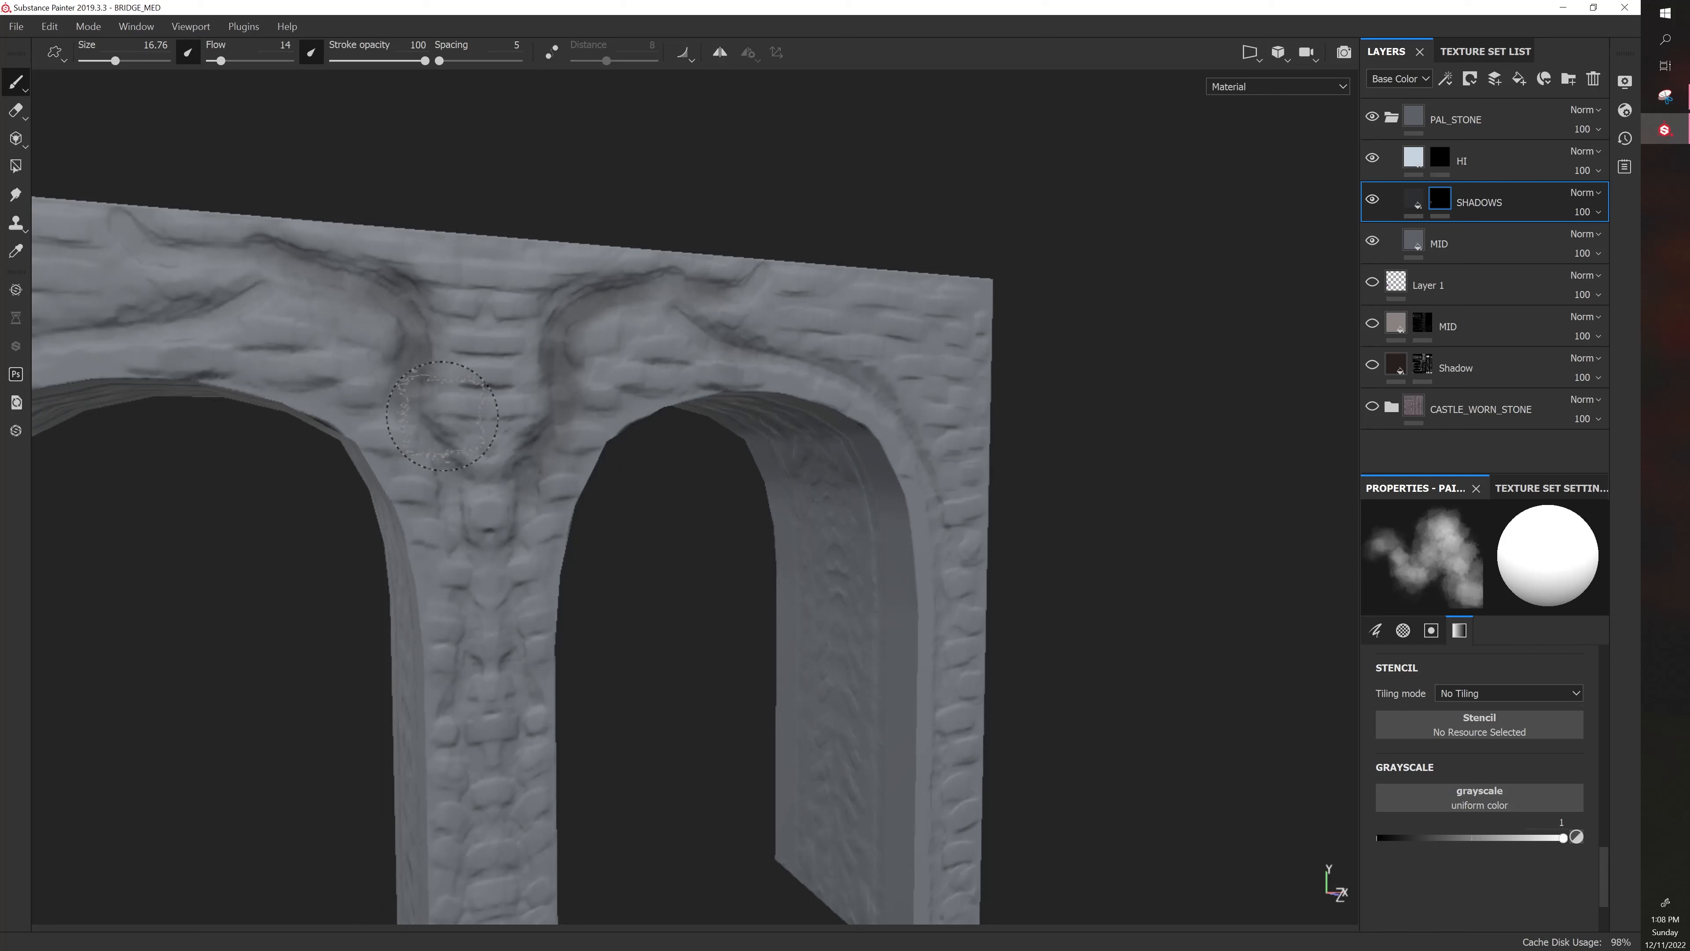
{"action": "mouse_move", "coordinate": [442, 416]}
{"action": "left_mouse_down"}
{"action": "mouse_move", "coordinate": [416, 393]}
{"action": "mouse_move", "coordinate": [403, 426]}
{"action": "mouse_move", "coordinate": [426, 466]}
{"action": "left_mouse_up"}
{"action": "mouse_move", "coordinate": [469, 459]}
{"action": "left_mouse_down"}
{"action": "mouse_move", "coordinate": [495, 480]}
{"action": "mouse_move", "coordinate": [458, 477]}
{"action": "left_mouse_up"}
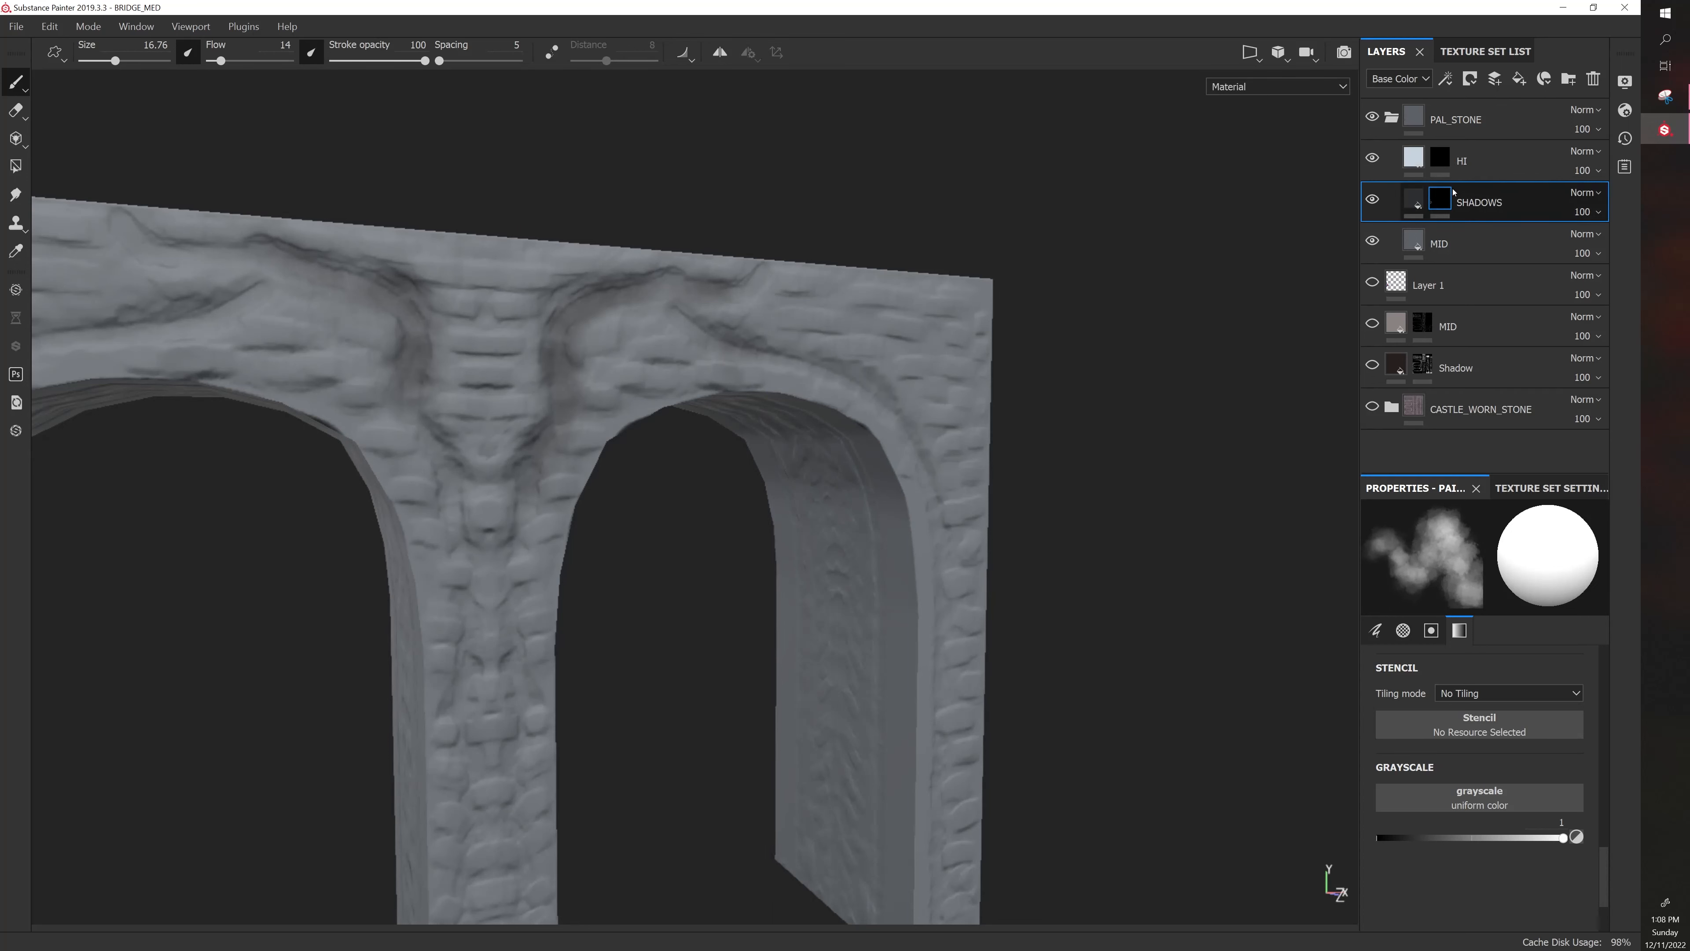
{"action": "mouse_move", "coordinate": [1422, 169]}
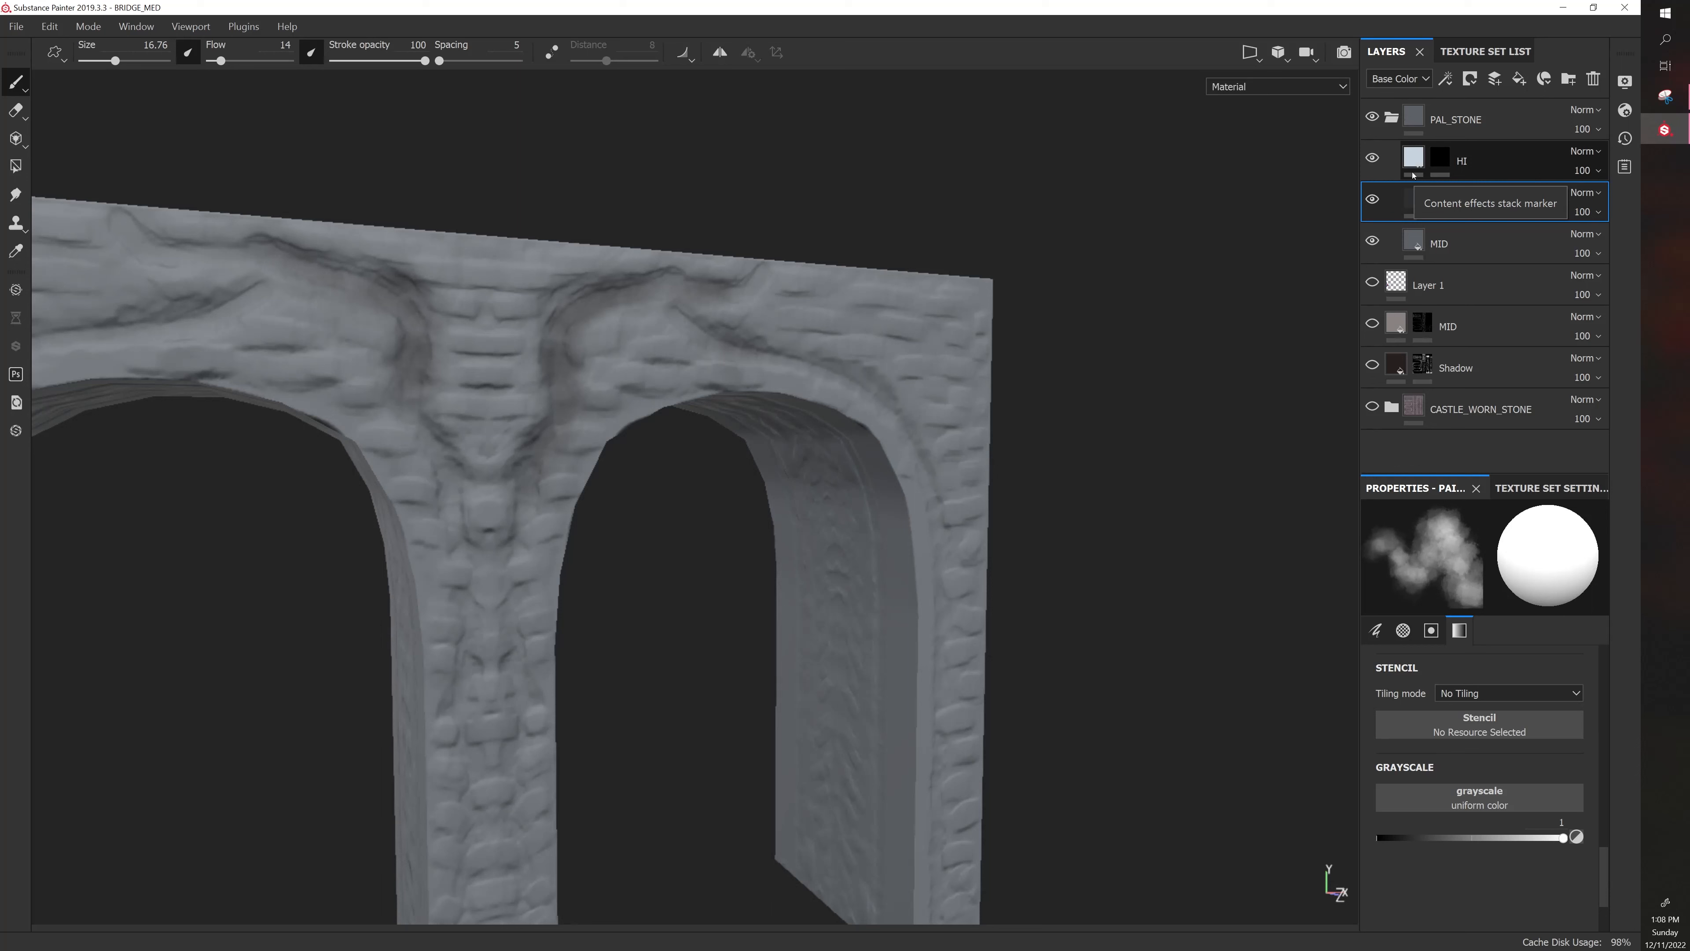
Consult the brush presets for the brush name and rename the HI layer as HI(10% Heavy Sponge)
{"action": "left_click", "coordinate": [1468, 163]}
{"action": "double_click", "coordinate": [1484, 174]}
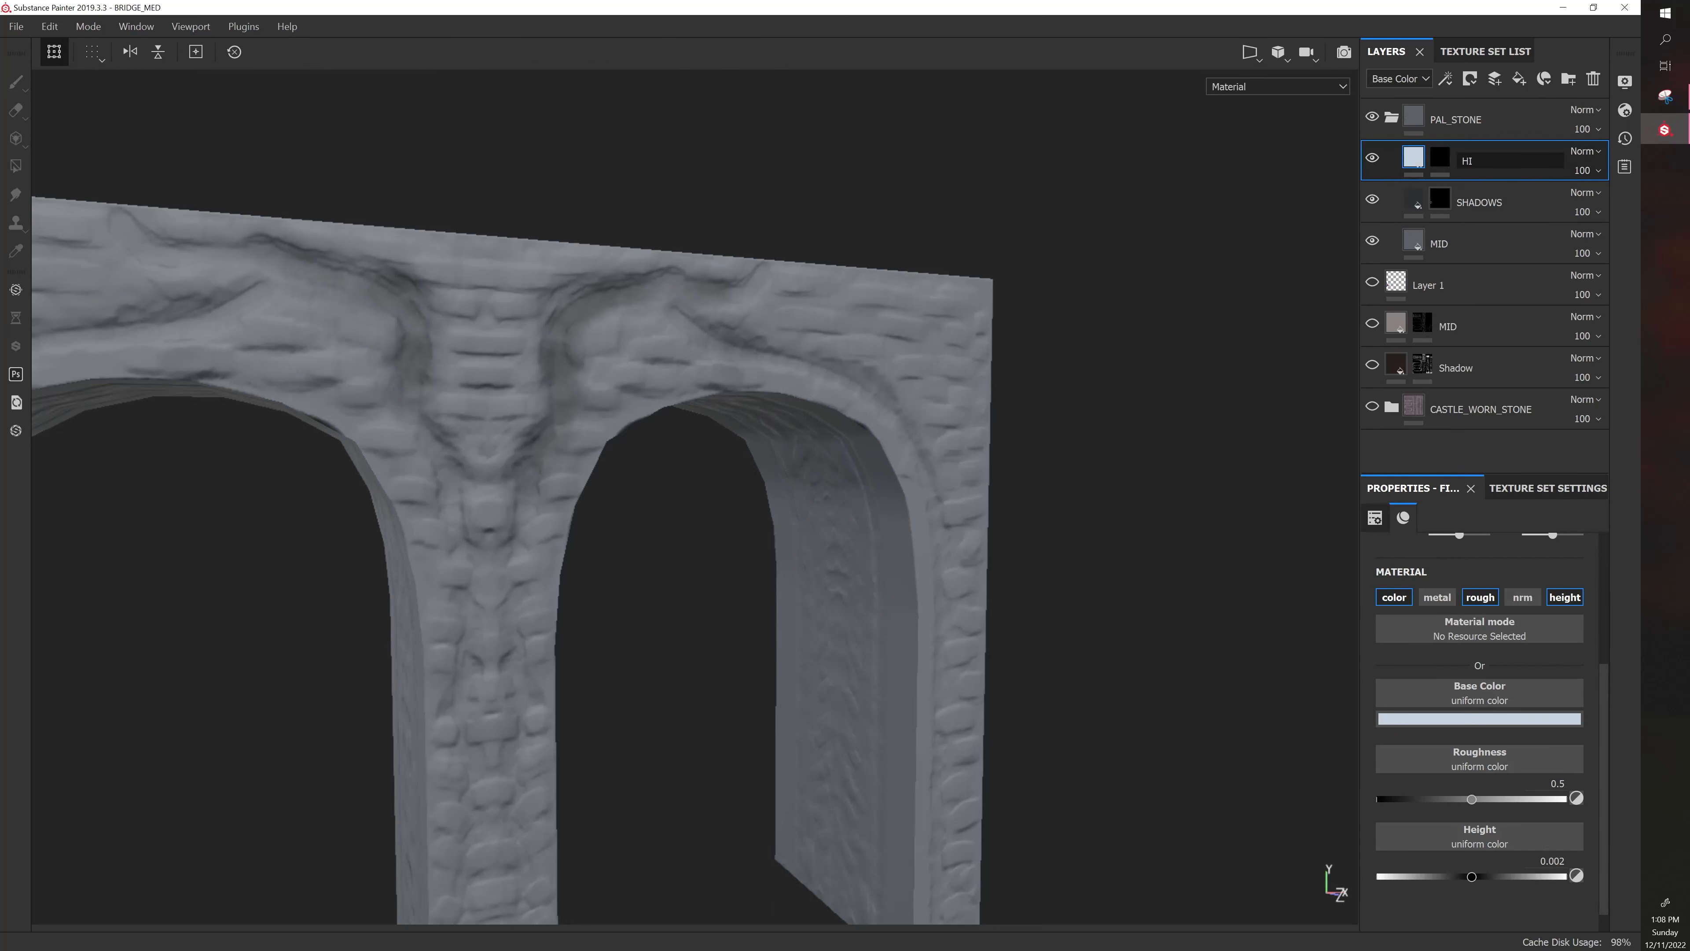
{"action": "left_click_drag", "start_coordinate": [639, 945], "coordinate": [667, 329]}
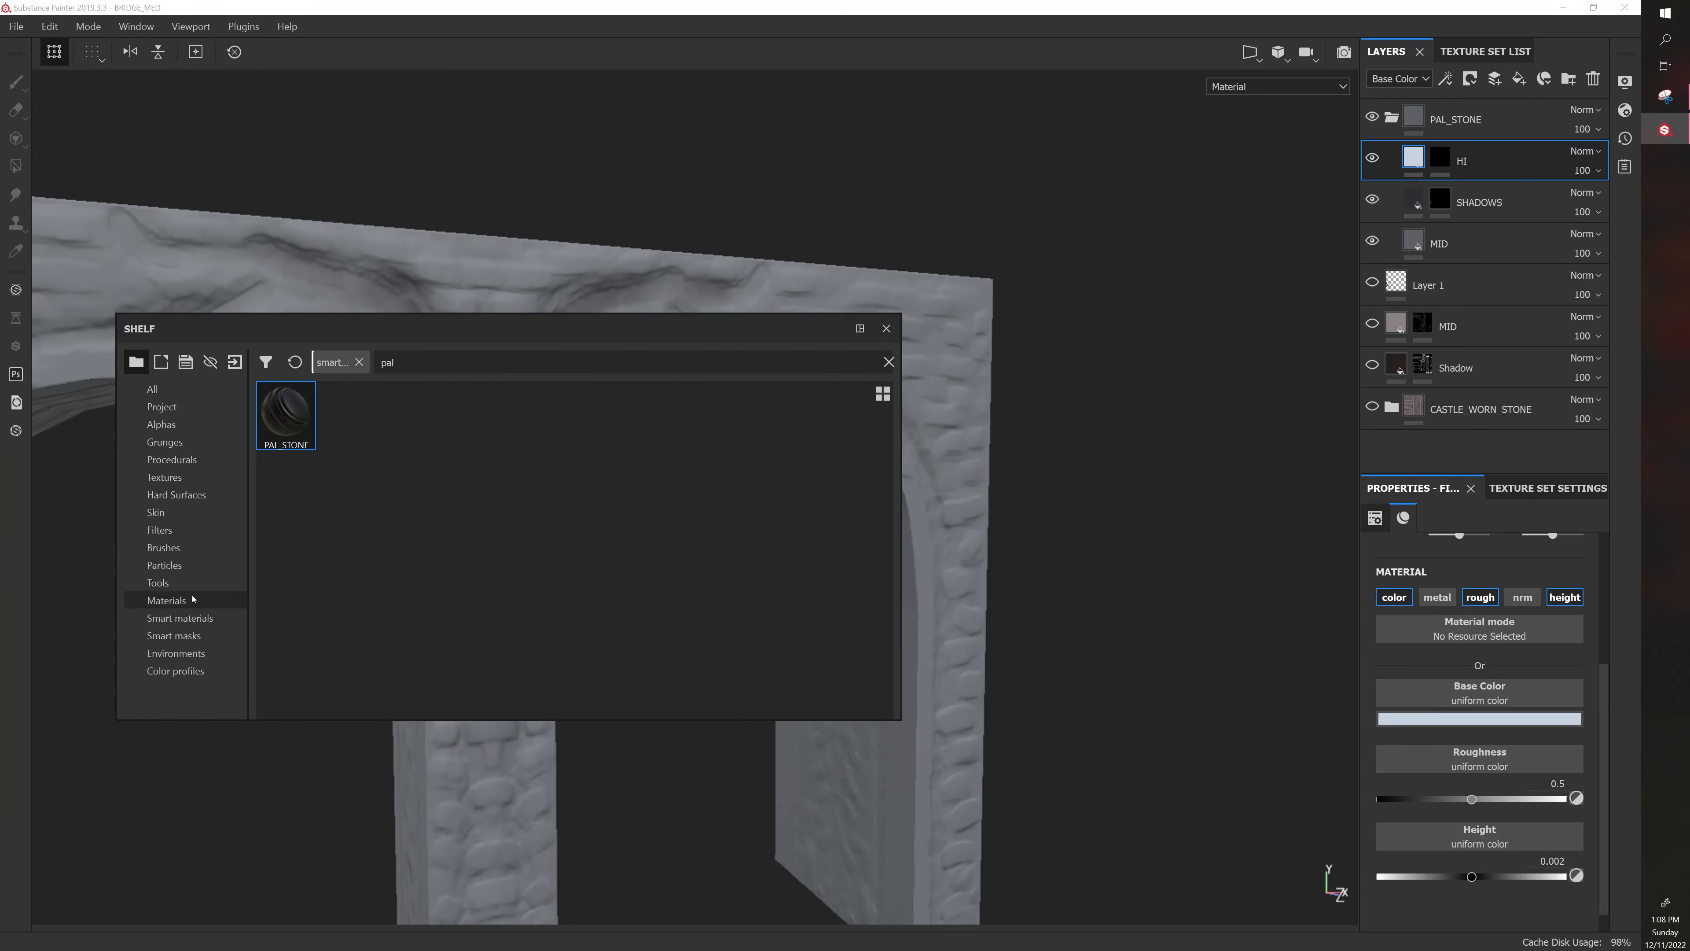
{"action": "left_click", "coordinate": [167, 547]}
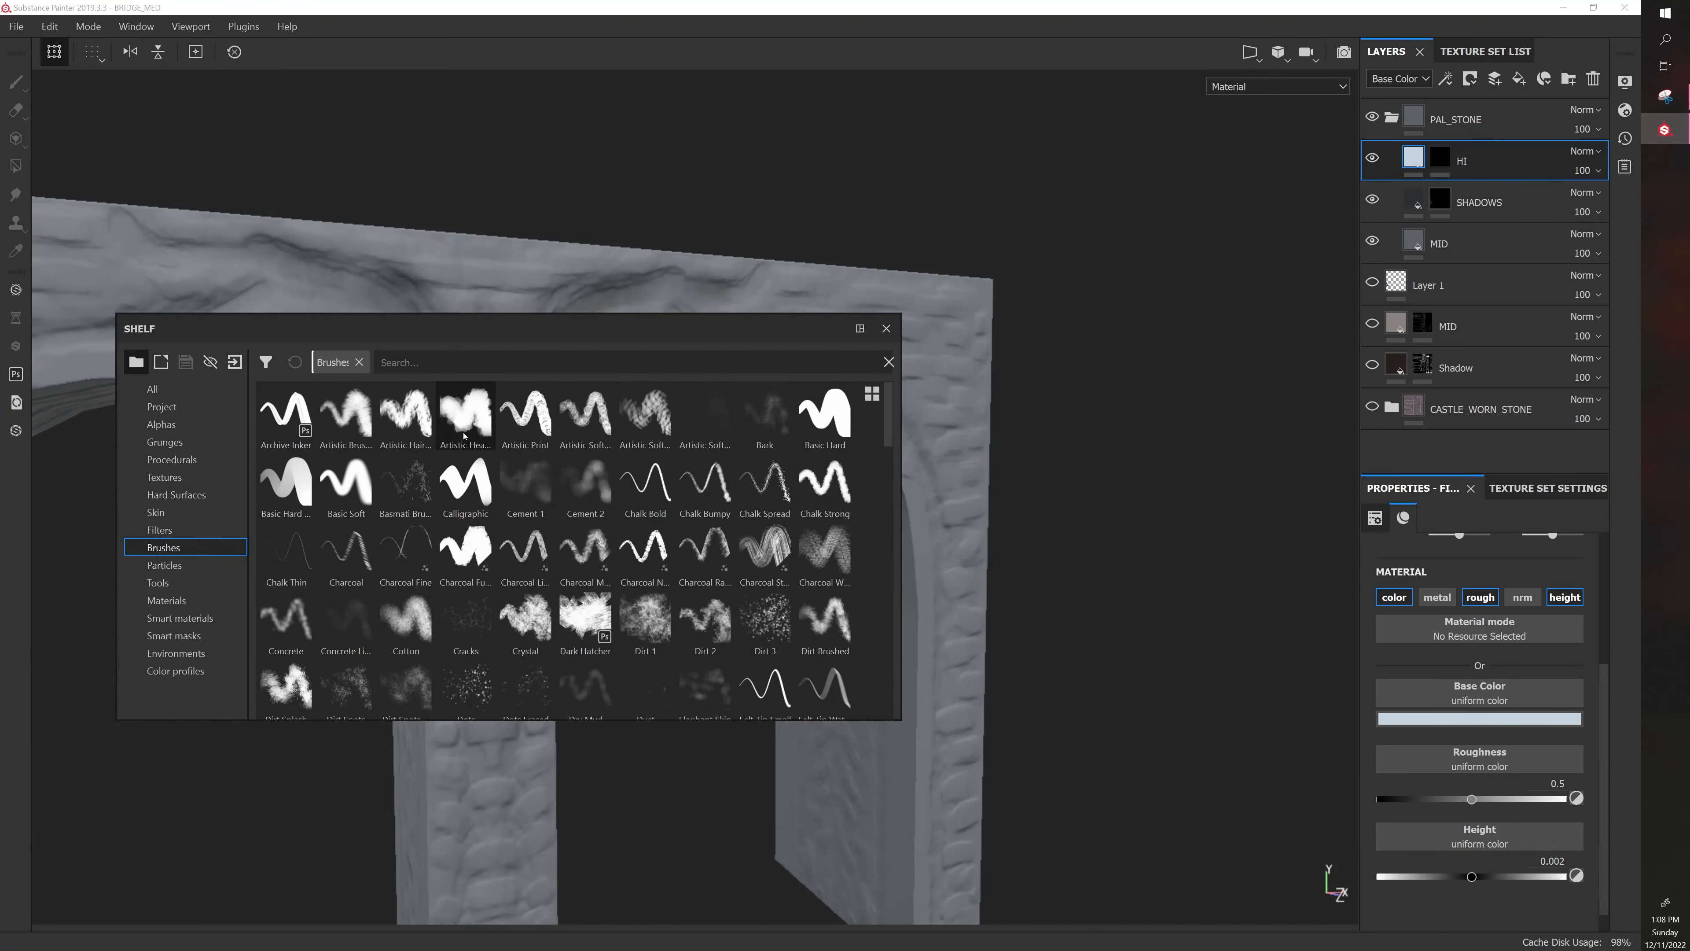
{"action": "double_click", "coordinate": [1555, 172]}
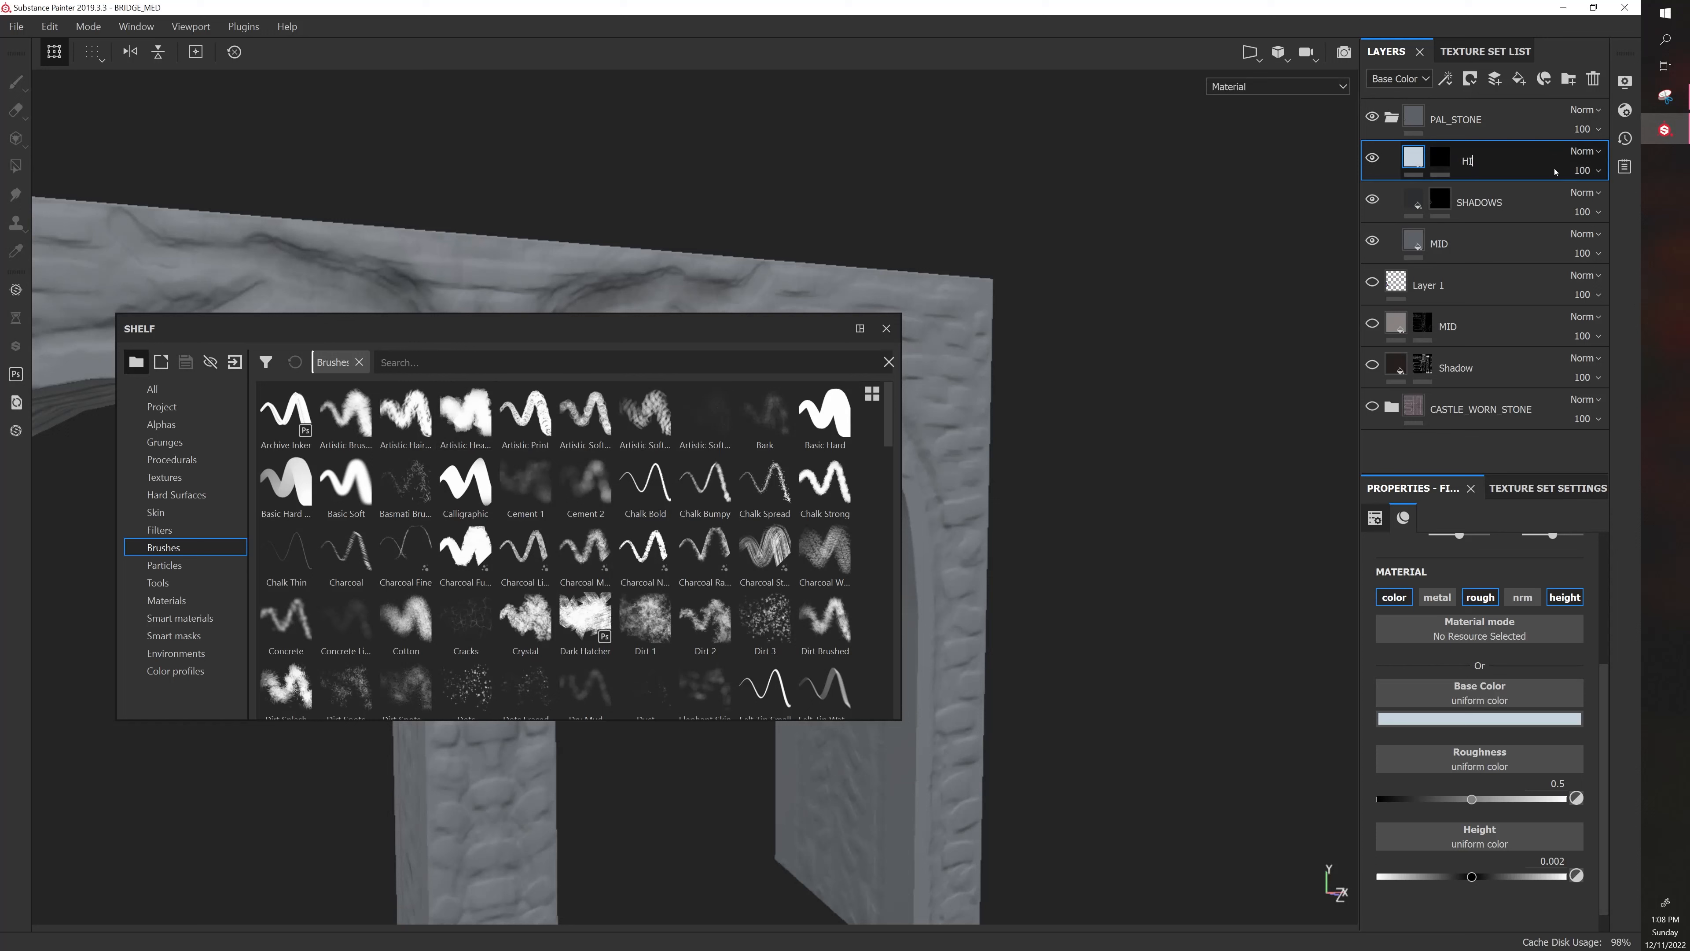
{"action": "type", "text": "()"}
{"action": "type", "text": "10%"}
{"action": "type", "text": " Heavy Sponge)"}
{"action": "key", "text": "Return"}
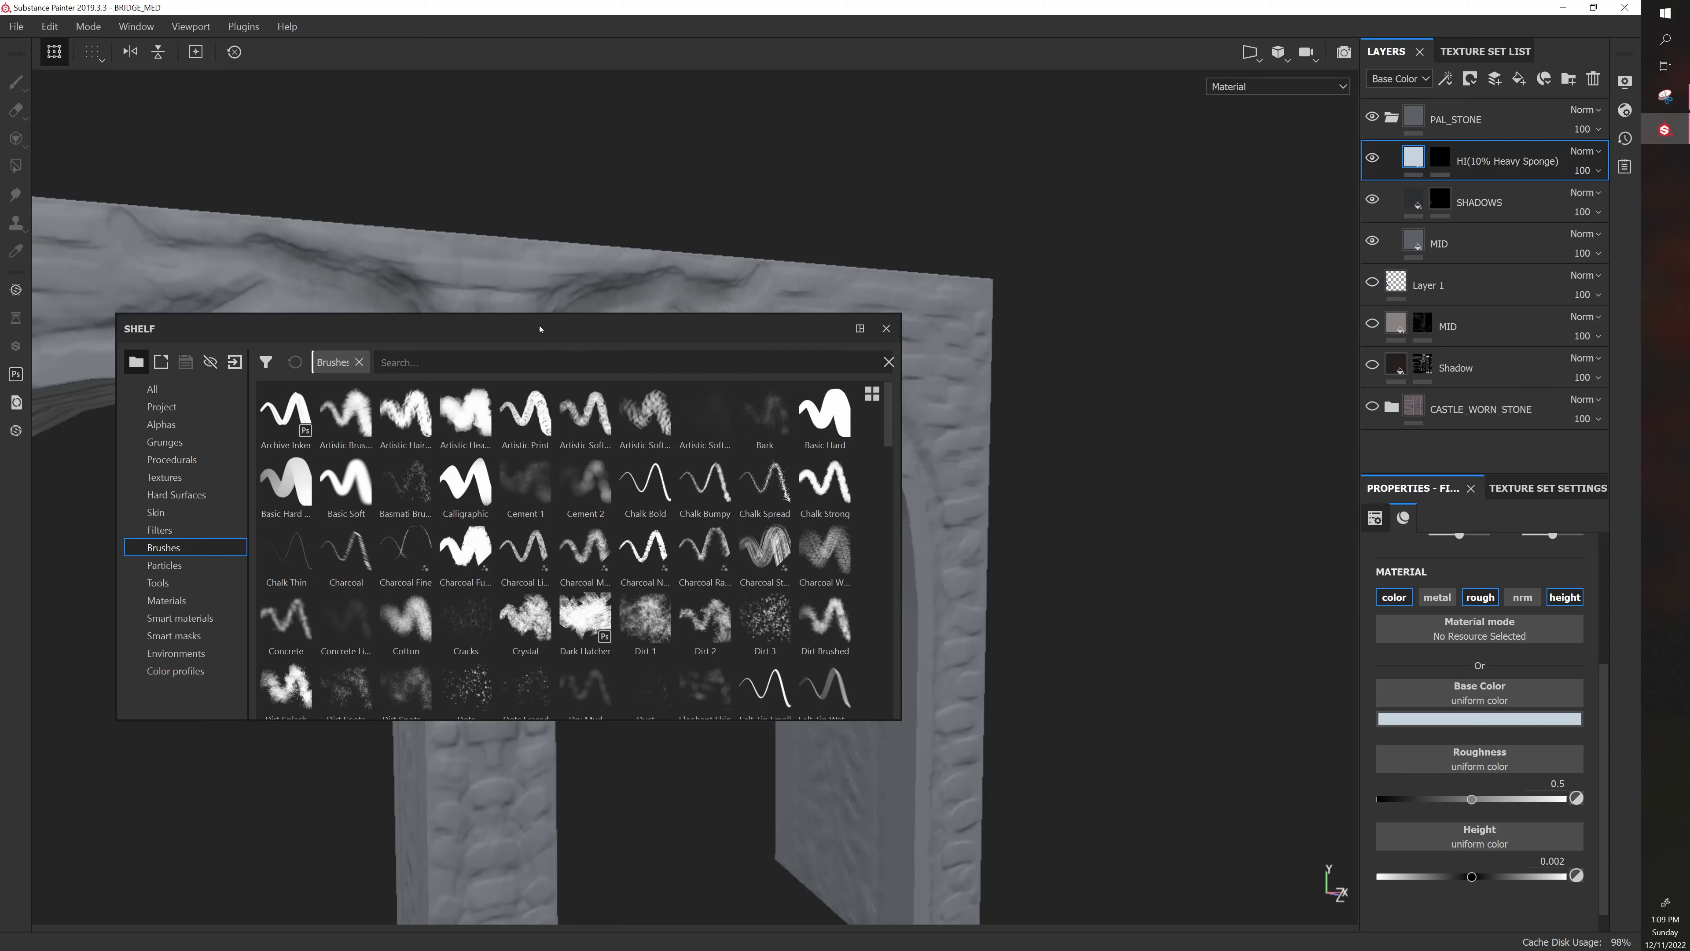
{"action": "left_click_drag", "start_coordinate": [540, 328], "coordinate": [0, 426]}
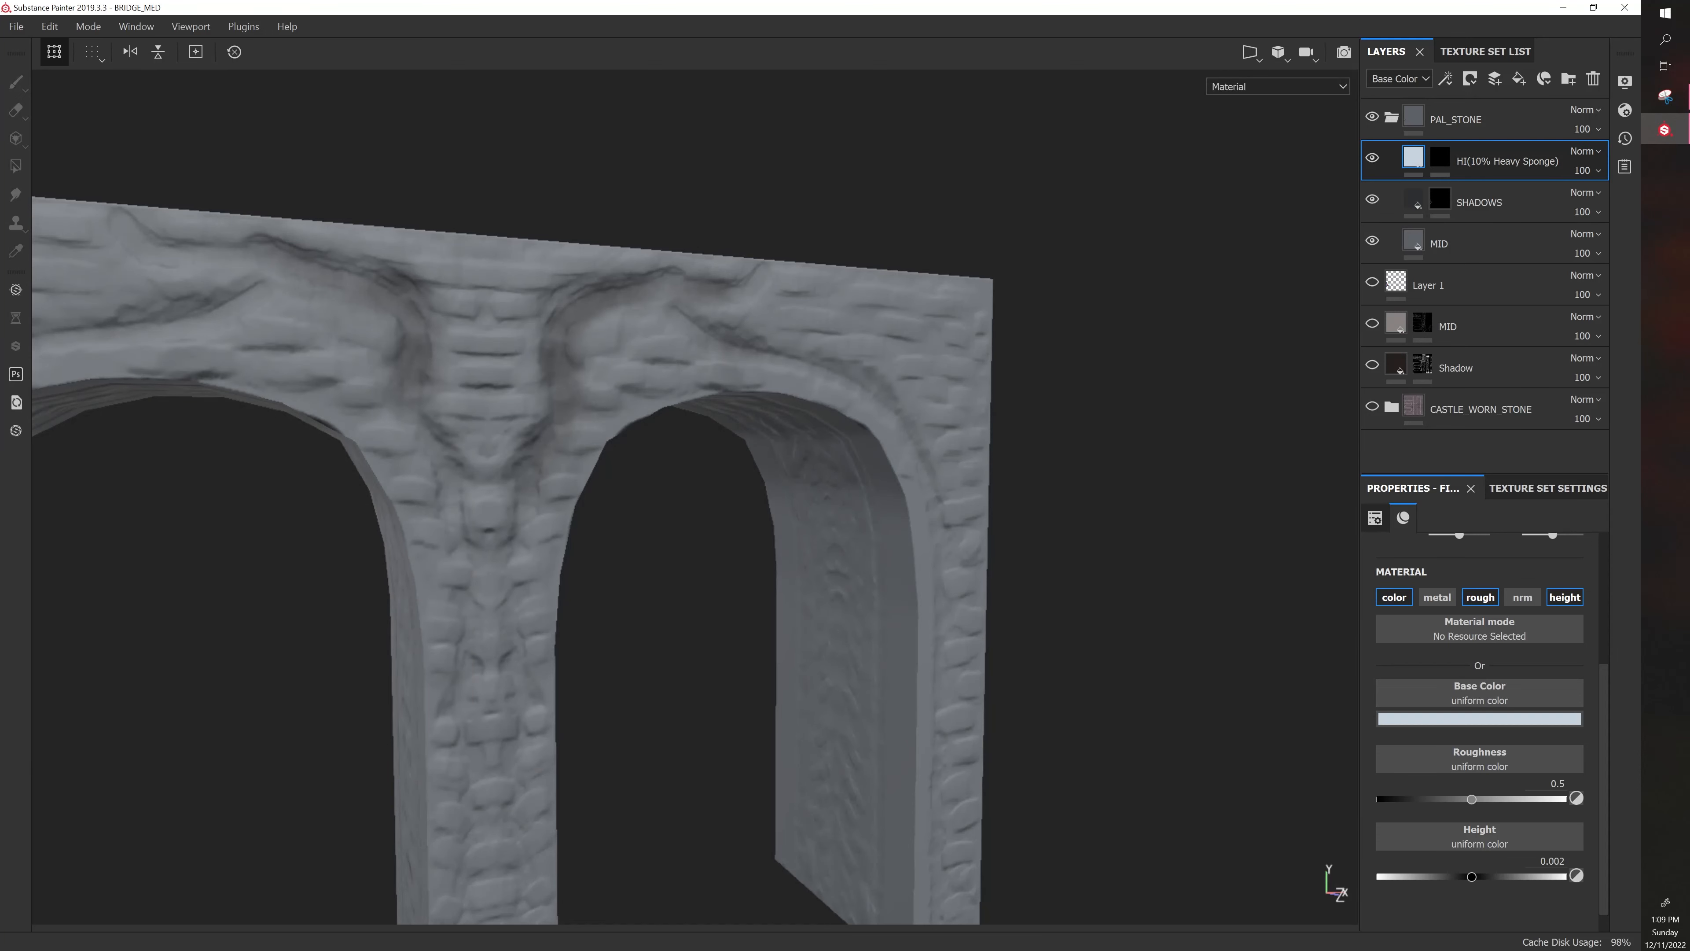
Select the highlight layer's mask for painting and set the brush flow to 10
{"action": "left_click", "coordinate": [726, 139]}
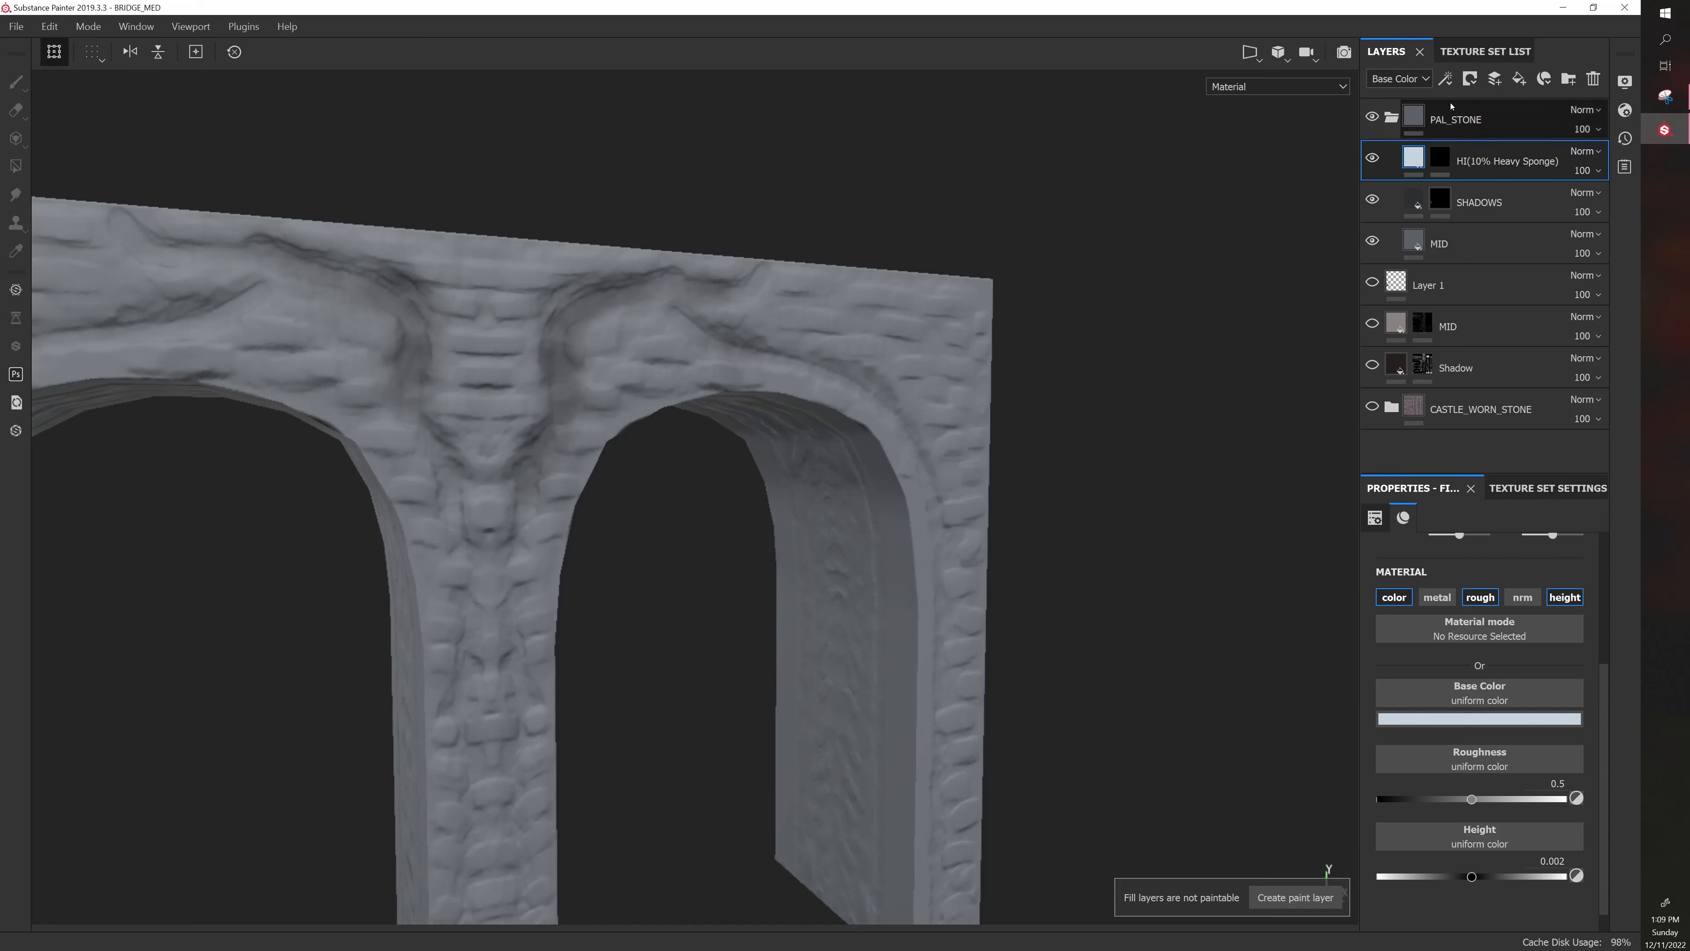
{"action": "left_click", "coordinate": [1439, 157]}
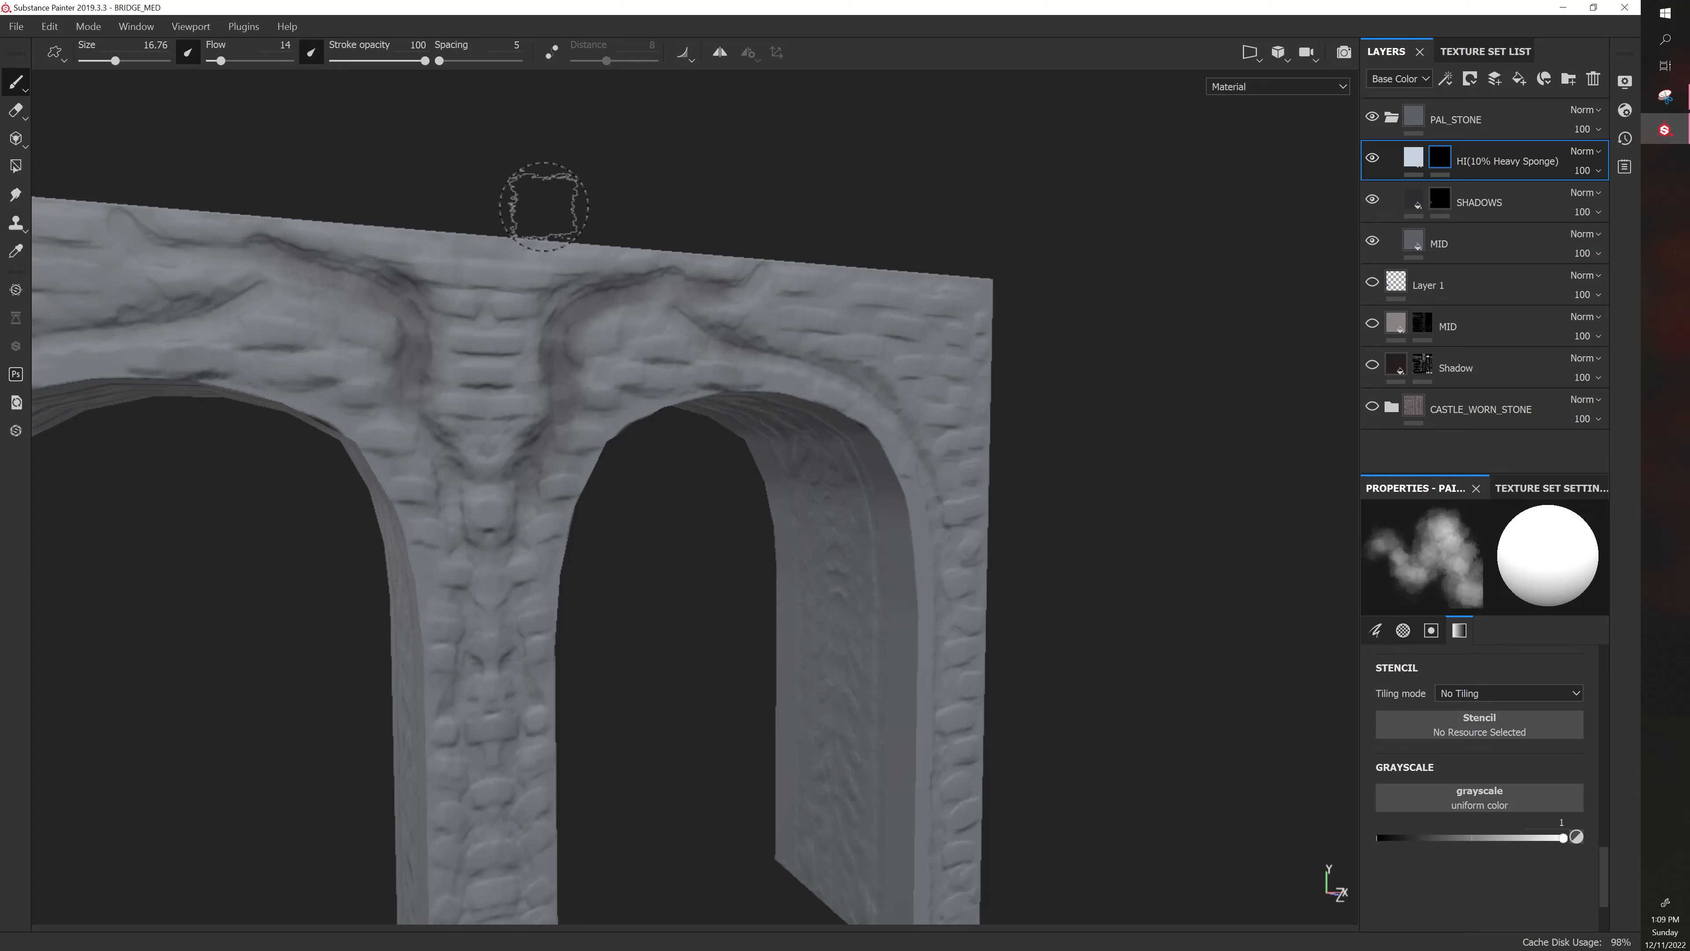
{"action": "left_click_drag", "start_coordinate": [276, 45], "coordinate": [321, 55]}
{"action": "type", "text": "10"}
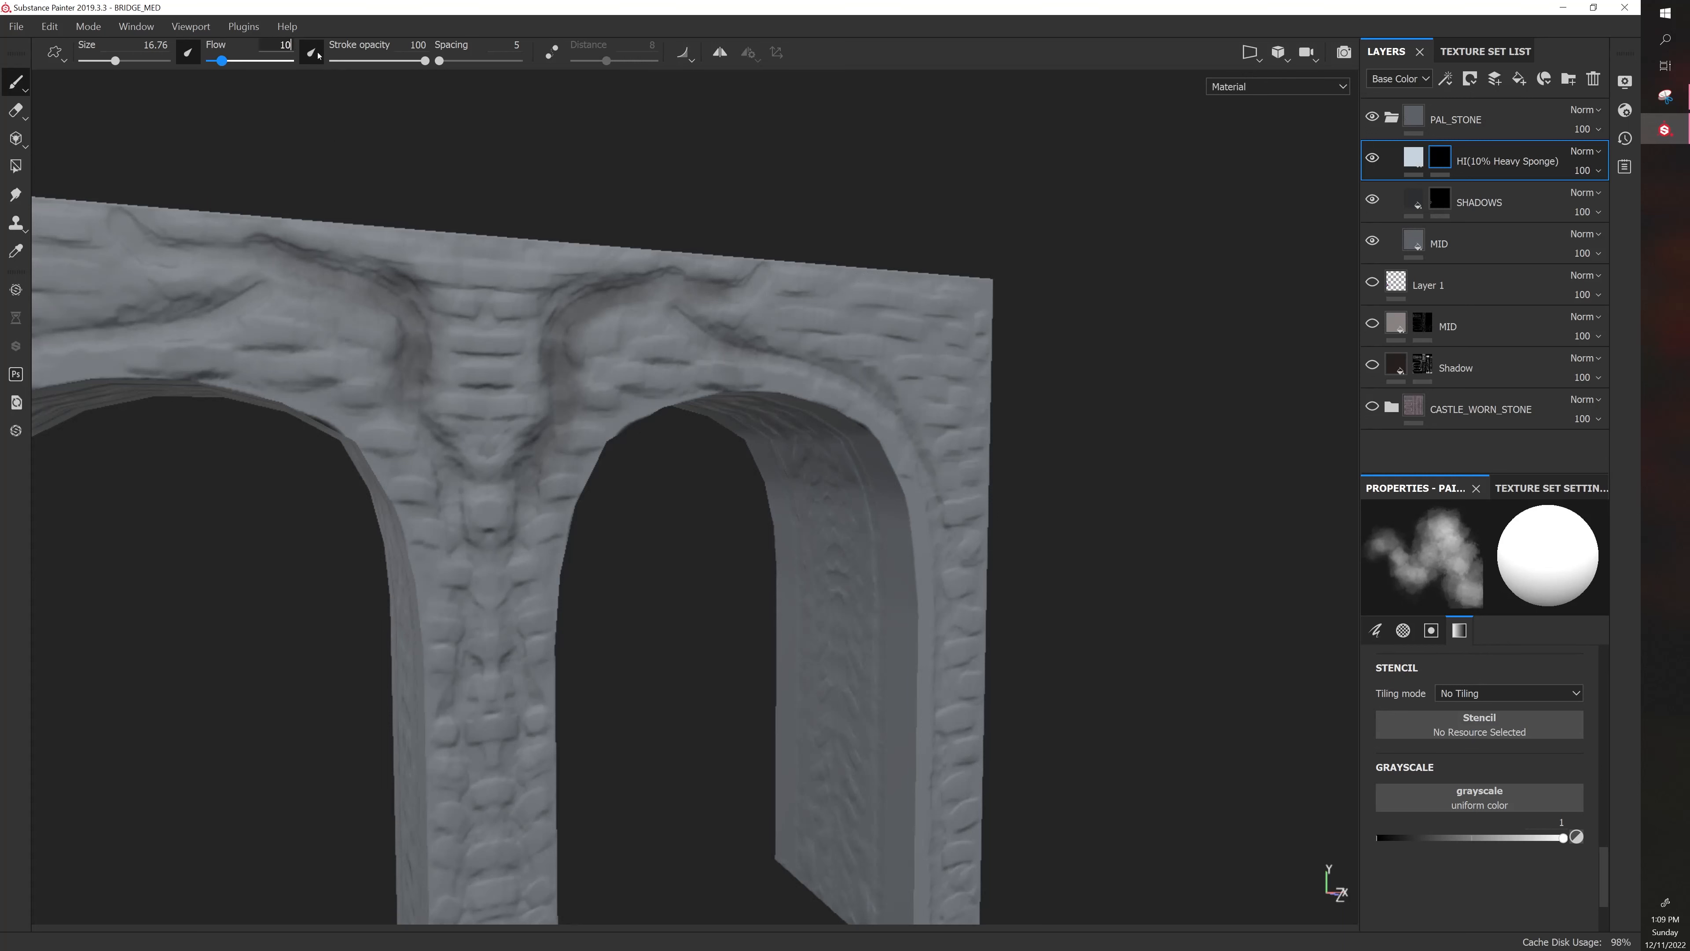
{"action": "key", "text": "Return"}
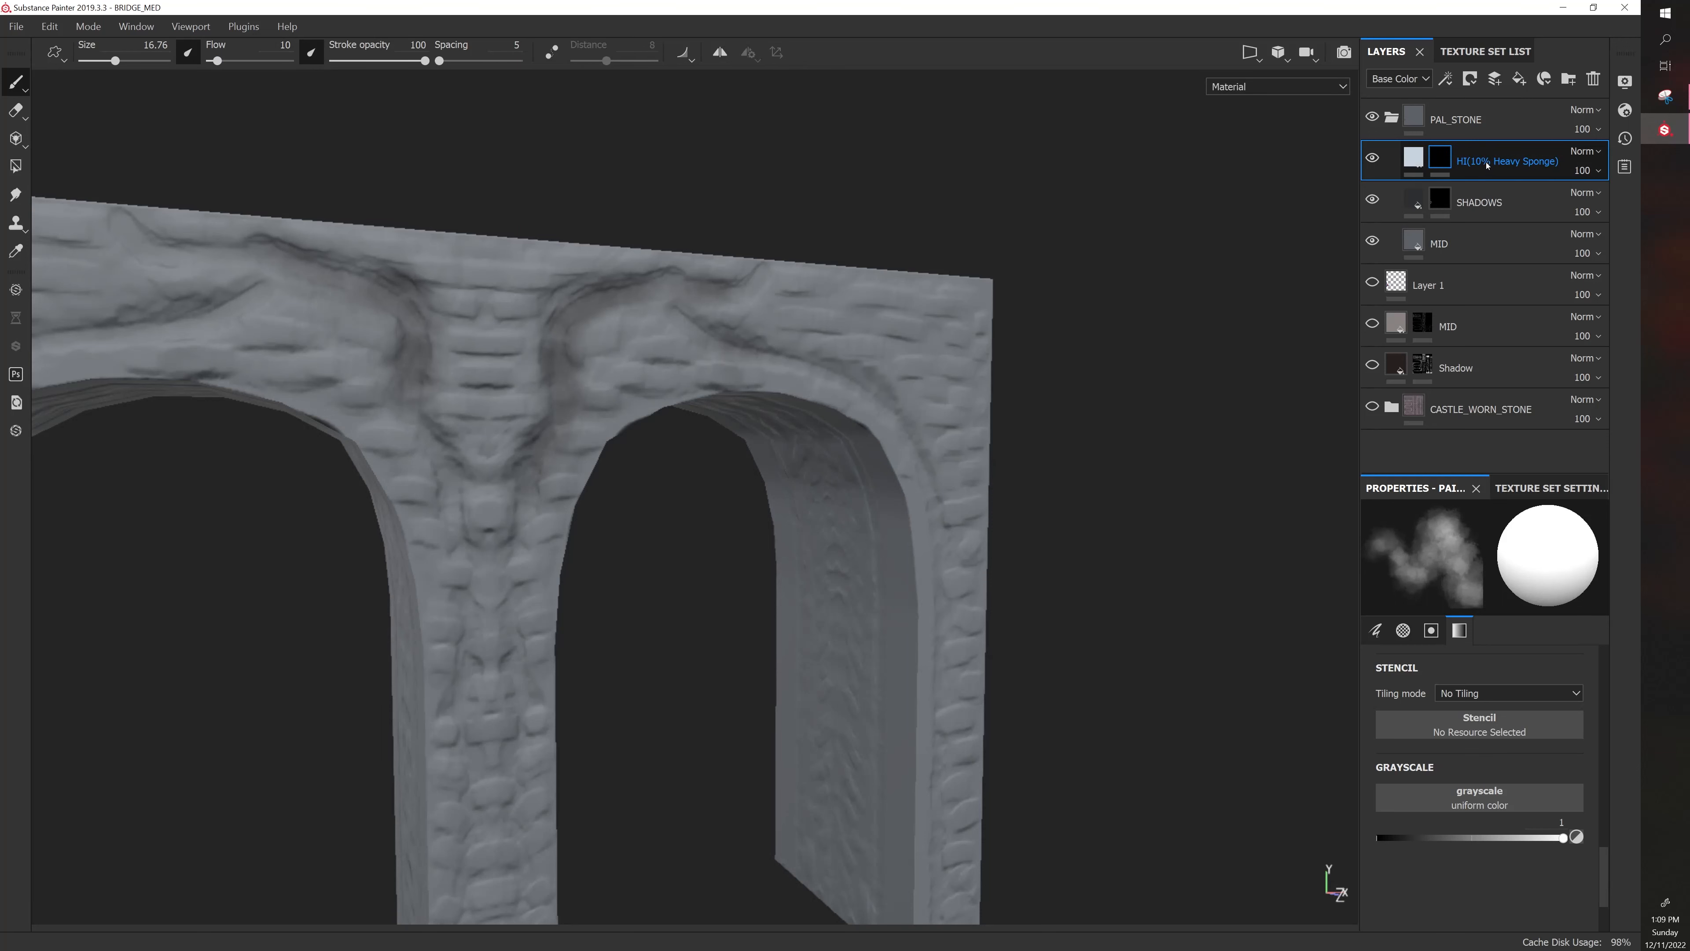
Paint highlights on the raised stones at the top of the central pillar and along the bridge's upper edge
{"action": "scroll", "coordinate": [755, 306], "scroll_direction": "up", "scroll_amount": 1}
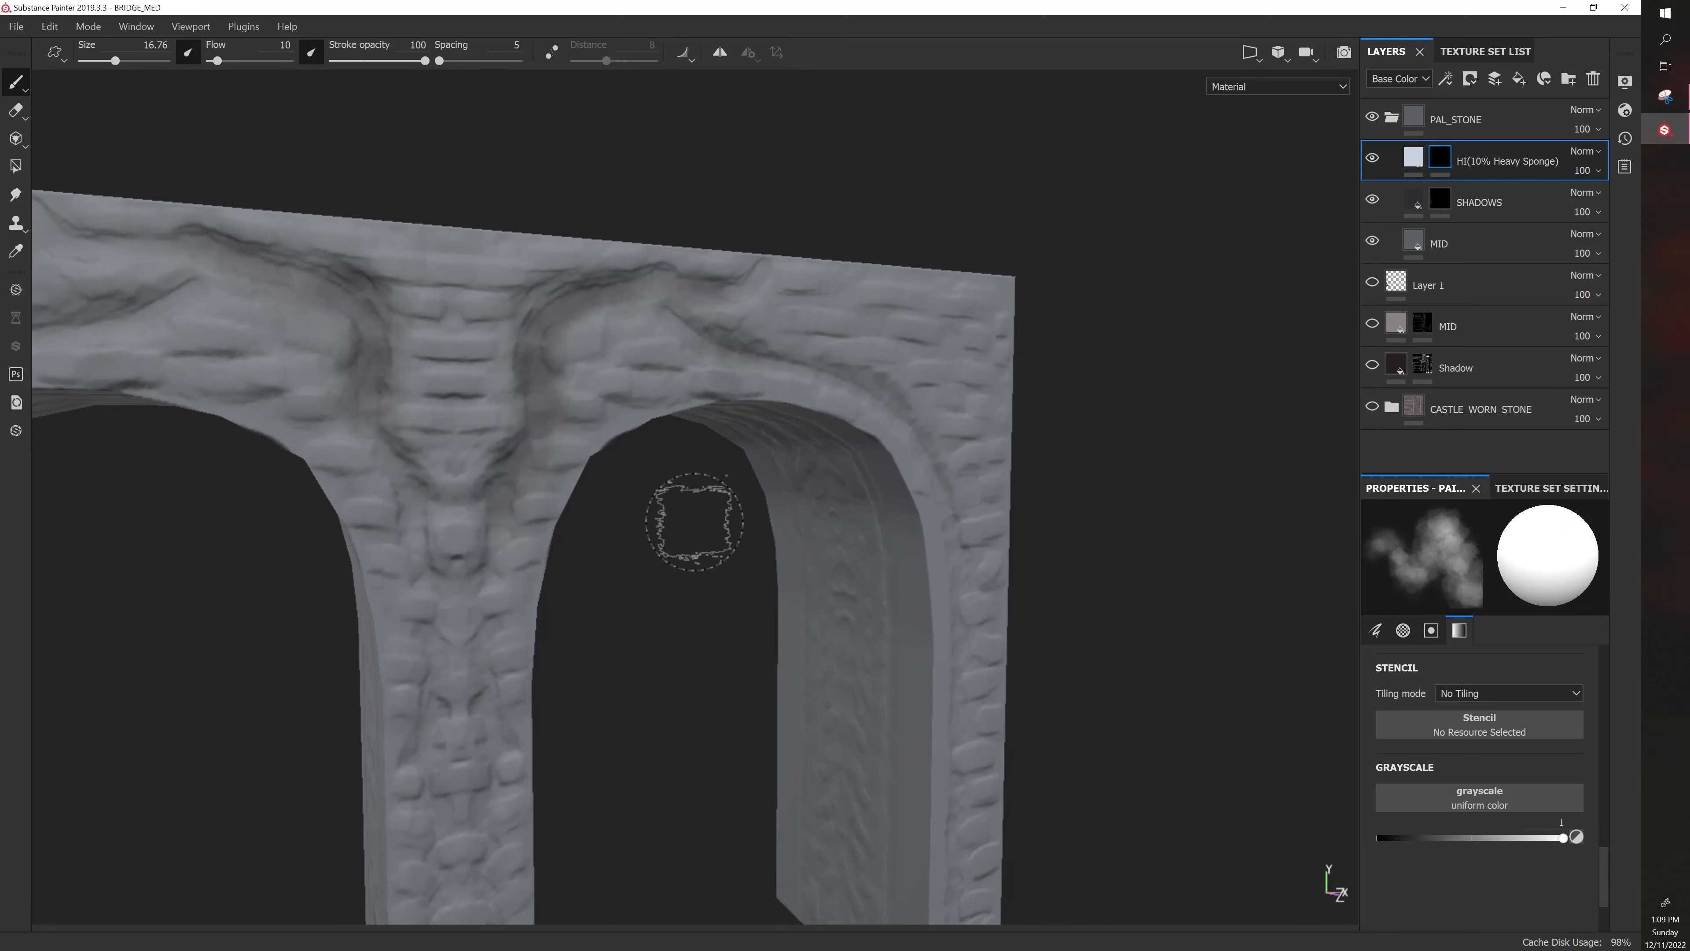
{"action": "mouse_move", "coordinate": [459, 353]}
{"action": "left_mouse_down"}
{"action": "mouse_move", "coordinate": [513, 258]}
{"action": "mouse_move", "coordinate": [480, 230]}
{"action": "mouse_move", "coordinate": [433, 299]}
{"action": "mouse_move", "coordinate": [466, 383]}
{"action": "mouse_move", "coordinate": [459, 543]}
{"action": "mouse_move", "coordinate": [570, 467]}
{"action": "mouse_move", "coordinate": [578, 329]}
{"action": "mouse_move", "coordinate": [607, 376]}
{"action": "mouse_move", "coordinate": [653, 357]}
{"action": "mouse_move", "coordinate": [699, 263]}
{"action": "mouse_move", "coordinate": [781, 234]}
{"action": "mouse_move", "coordinate": [808, 293]}
{"action": "mouse_move", "coordinate": [896, 286]}
{"action": "left_mouse_up"}
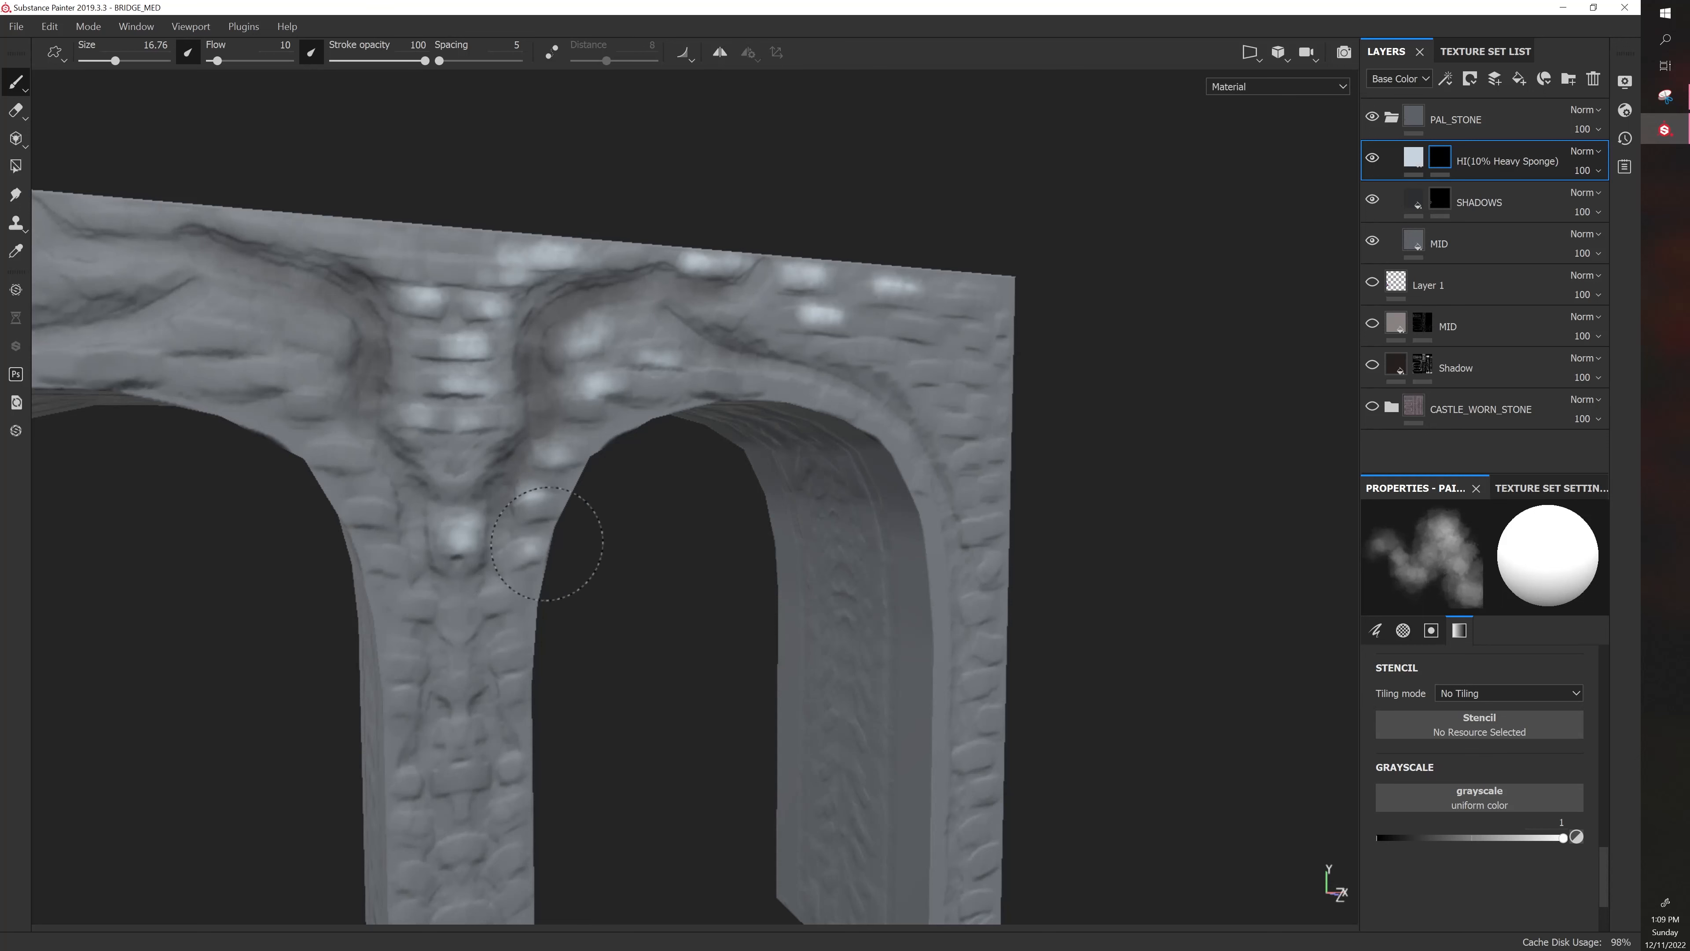
{"action": "mouse_move", "coordinate": [558, 547]}
{"action": "left_mouse_down"}
{"action": "mouse_move", "coordinate": [488, 604]}
{"action": "mouse_move", "coordinate": [599, 586]}
{"action": "left_mouse_up"}
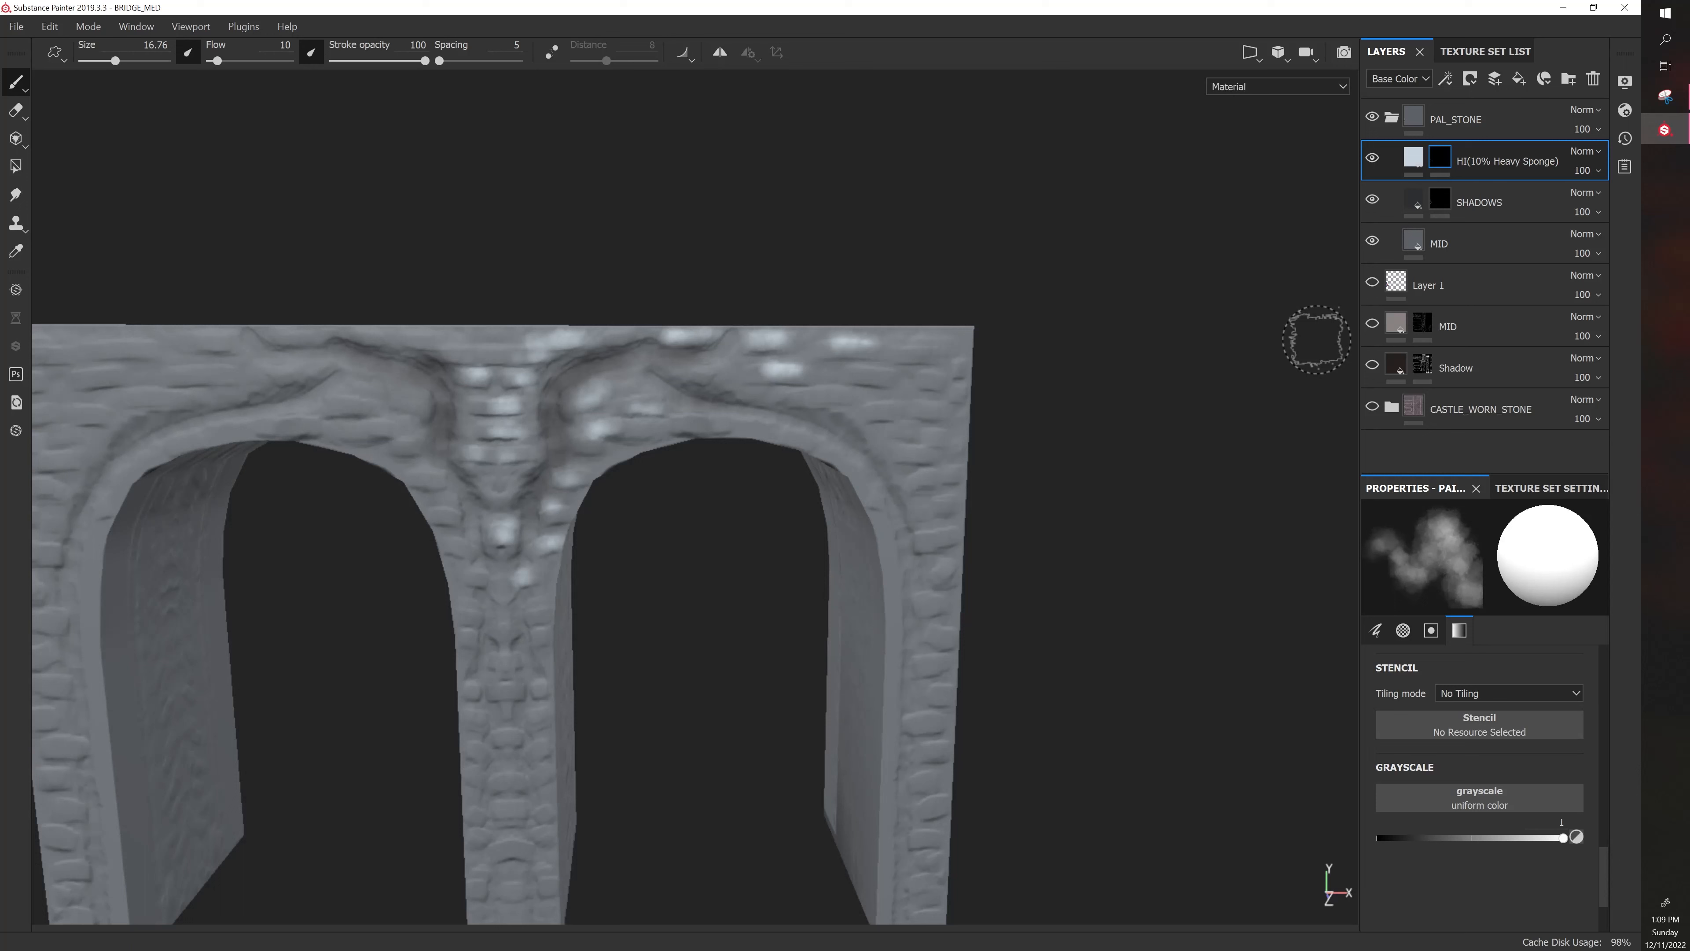
Inspect the highlight layer's base color values and look over the brush presets in the shelf
{"action": "left_click", "coordinate": [1413, 157]}
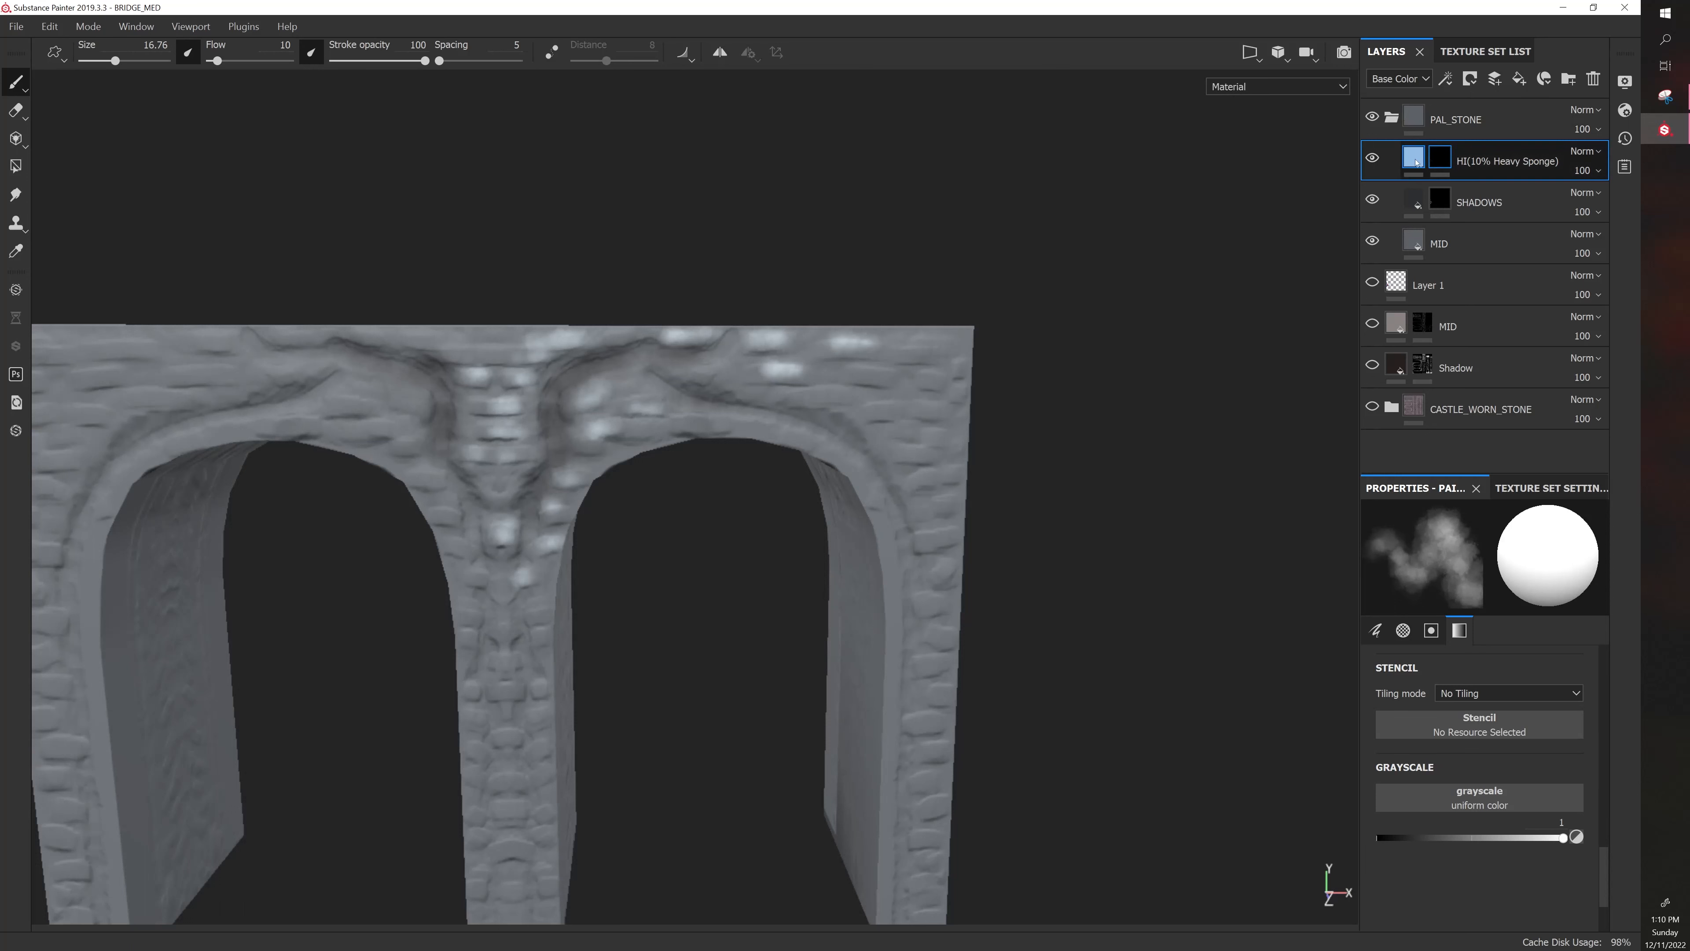
{"action": "left_click", "coordinate": [1469, 723]}
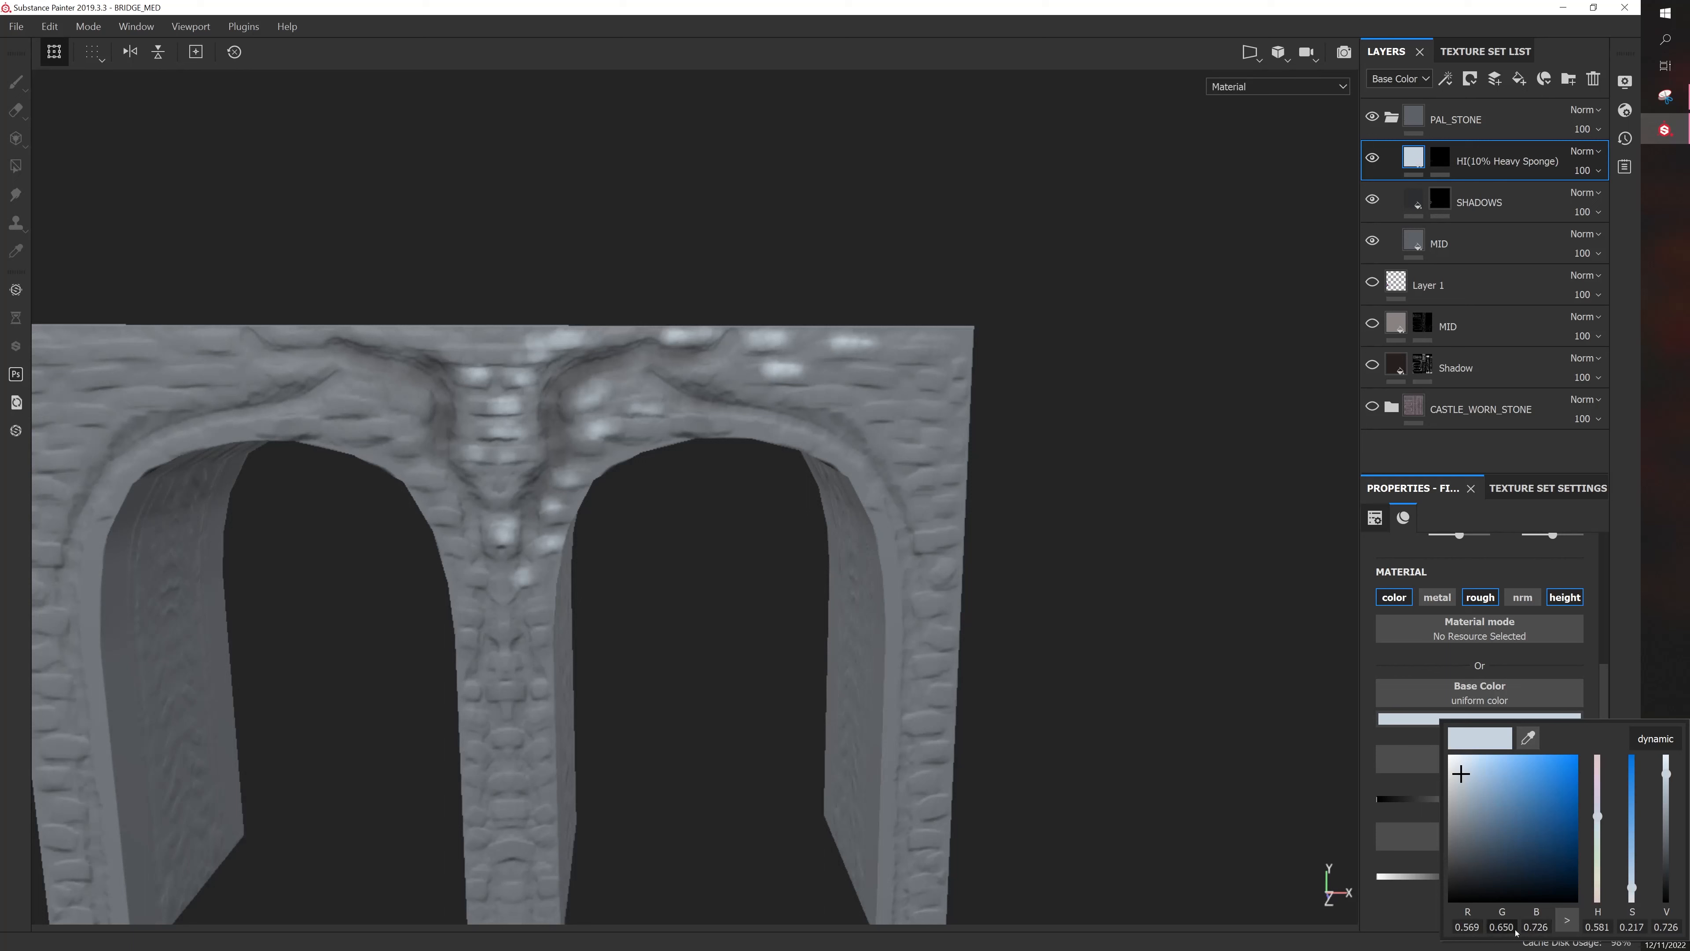
{"action": "left_click", "coordinate": [1200, 683]}
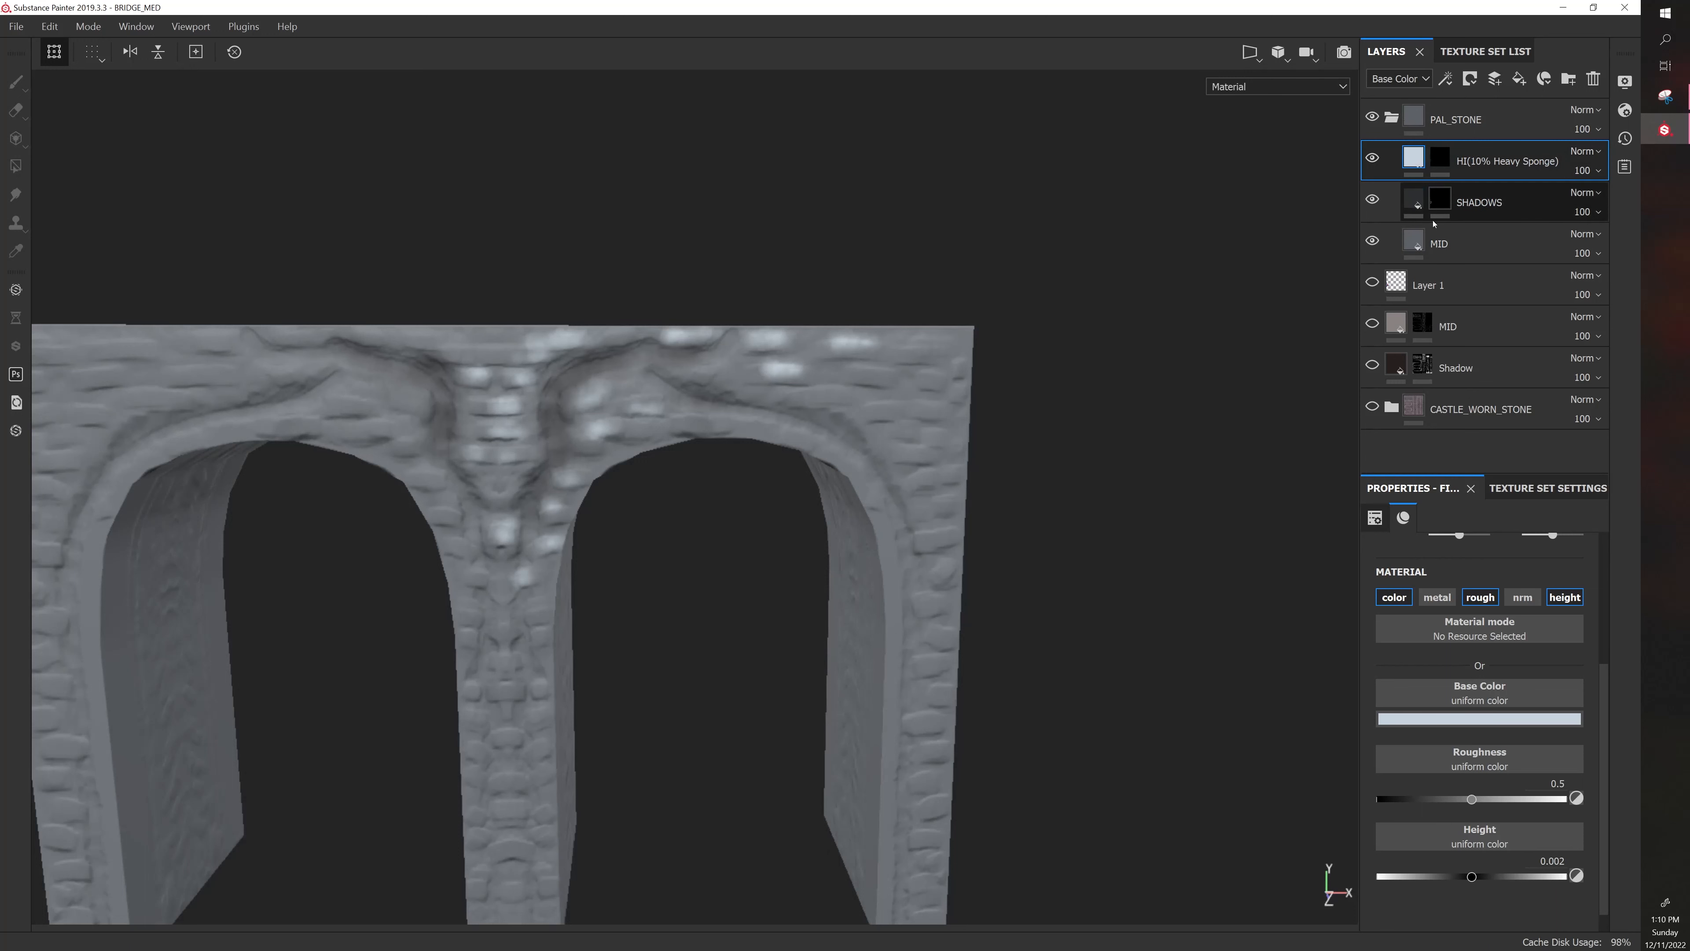
{"action": "mouse_move", "coordinate": [1418, 193]}
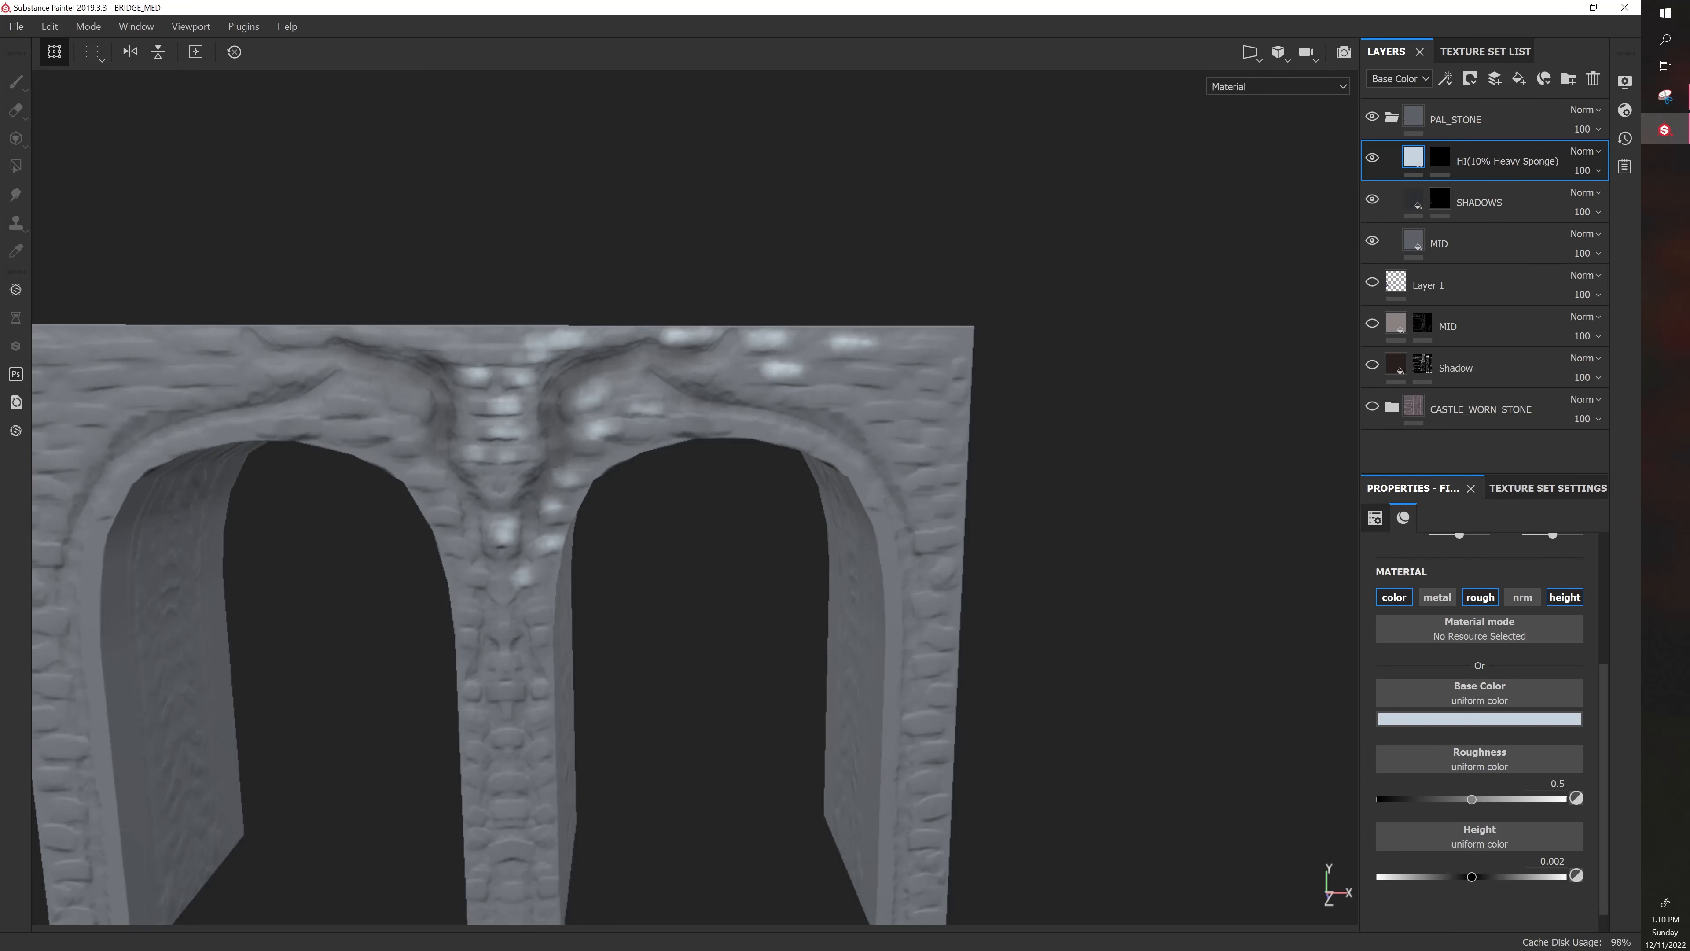
{"action": "key", "text": "n"}
{"action": "left_click_drag", "start_coordinate": [722, 345], "coordinate": [667, 250]}
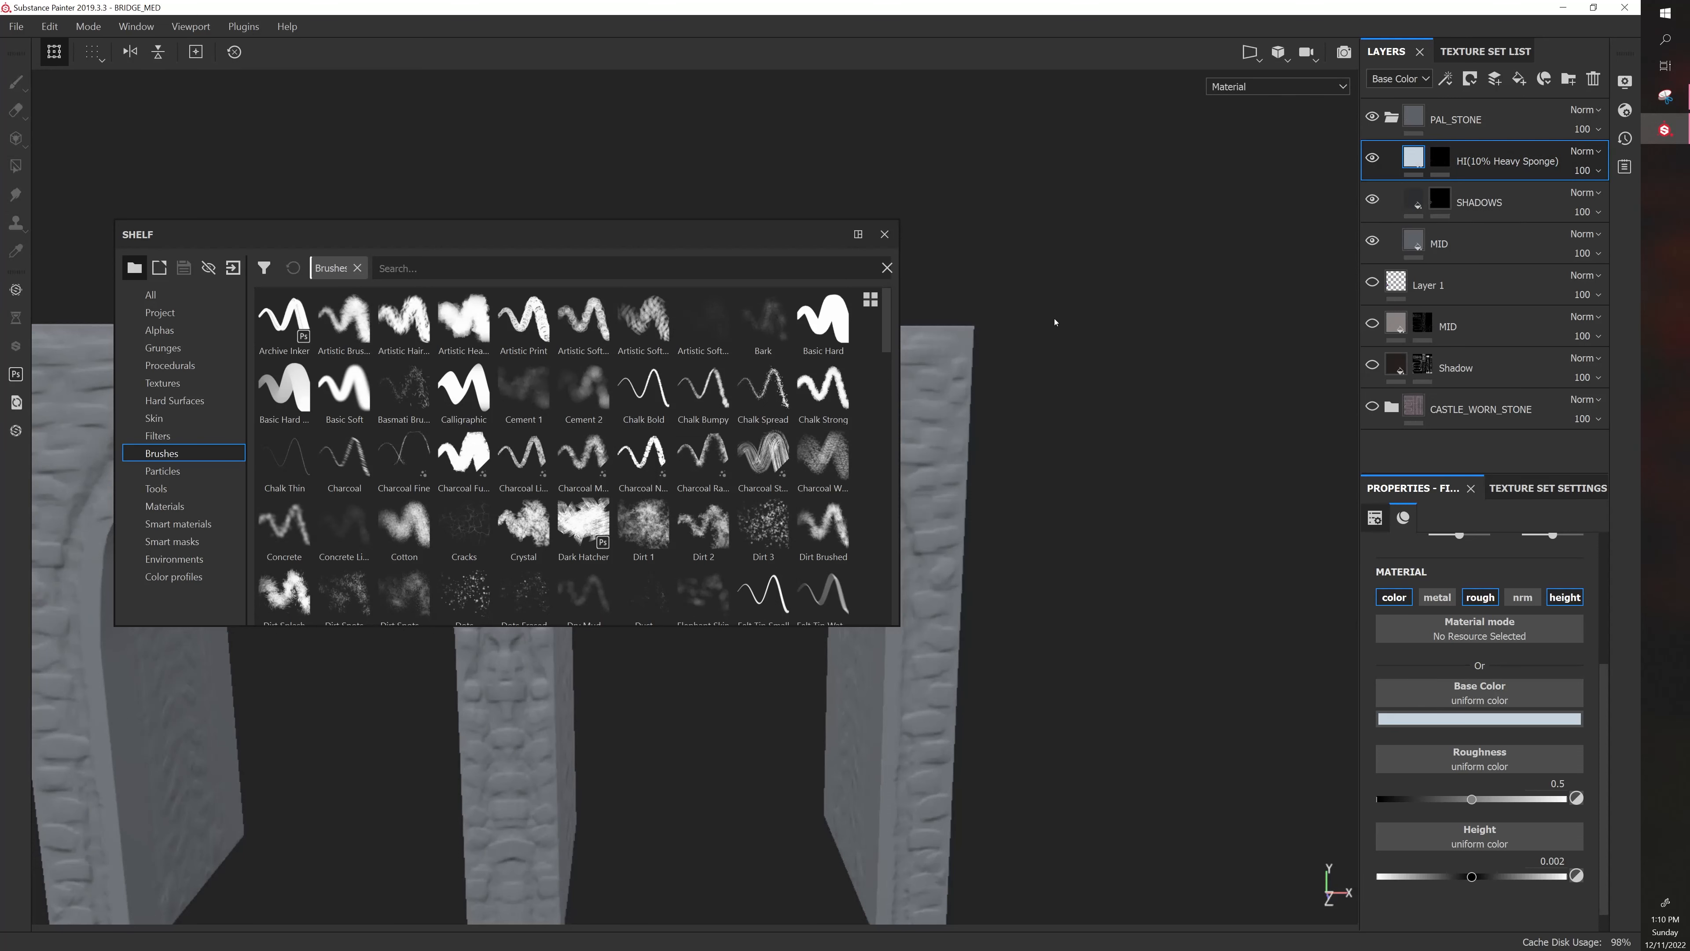
{"action": "left_click", "coordinate": [632, 270]}
{"action": "left_click", "coordinate": [884, 234]}
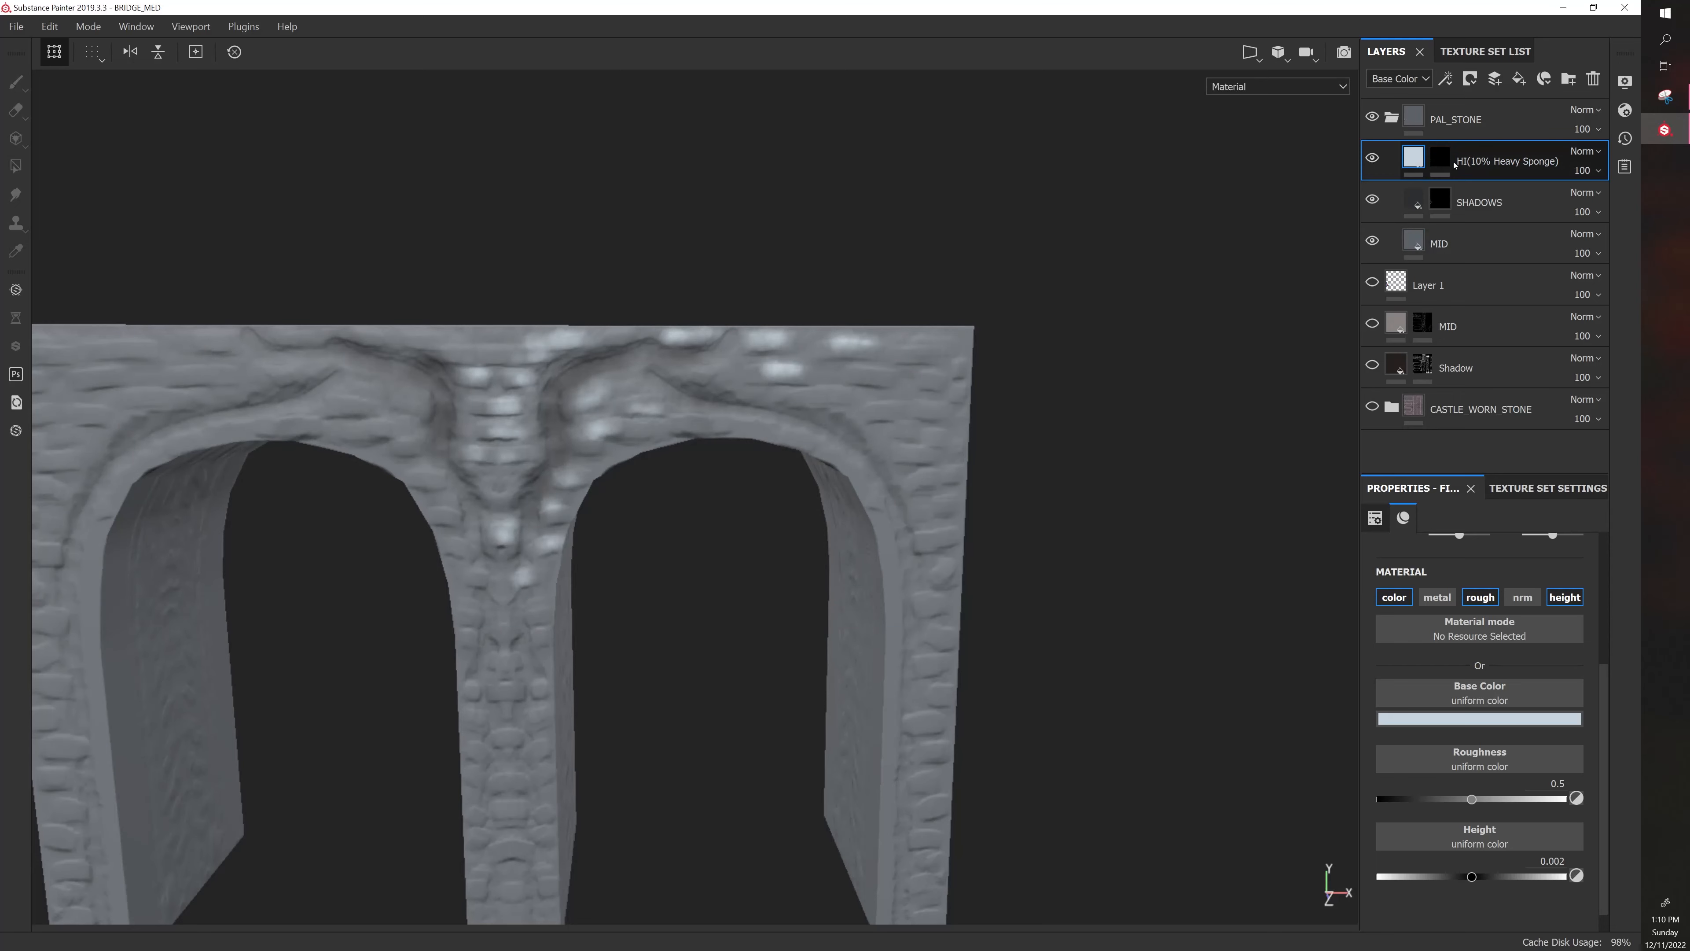
{"action": "mouse_move", "coordinate": [1425, 161]}
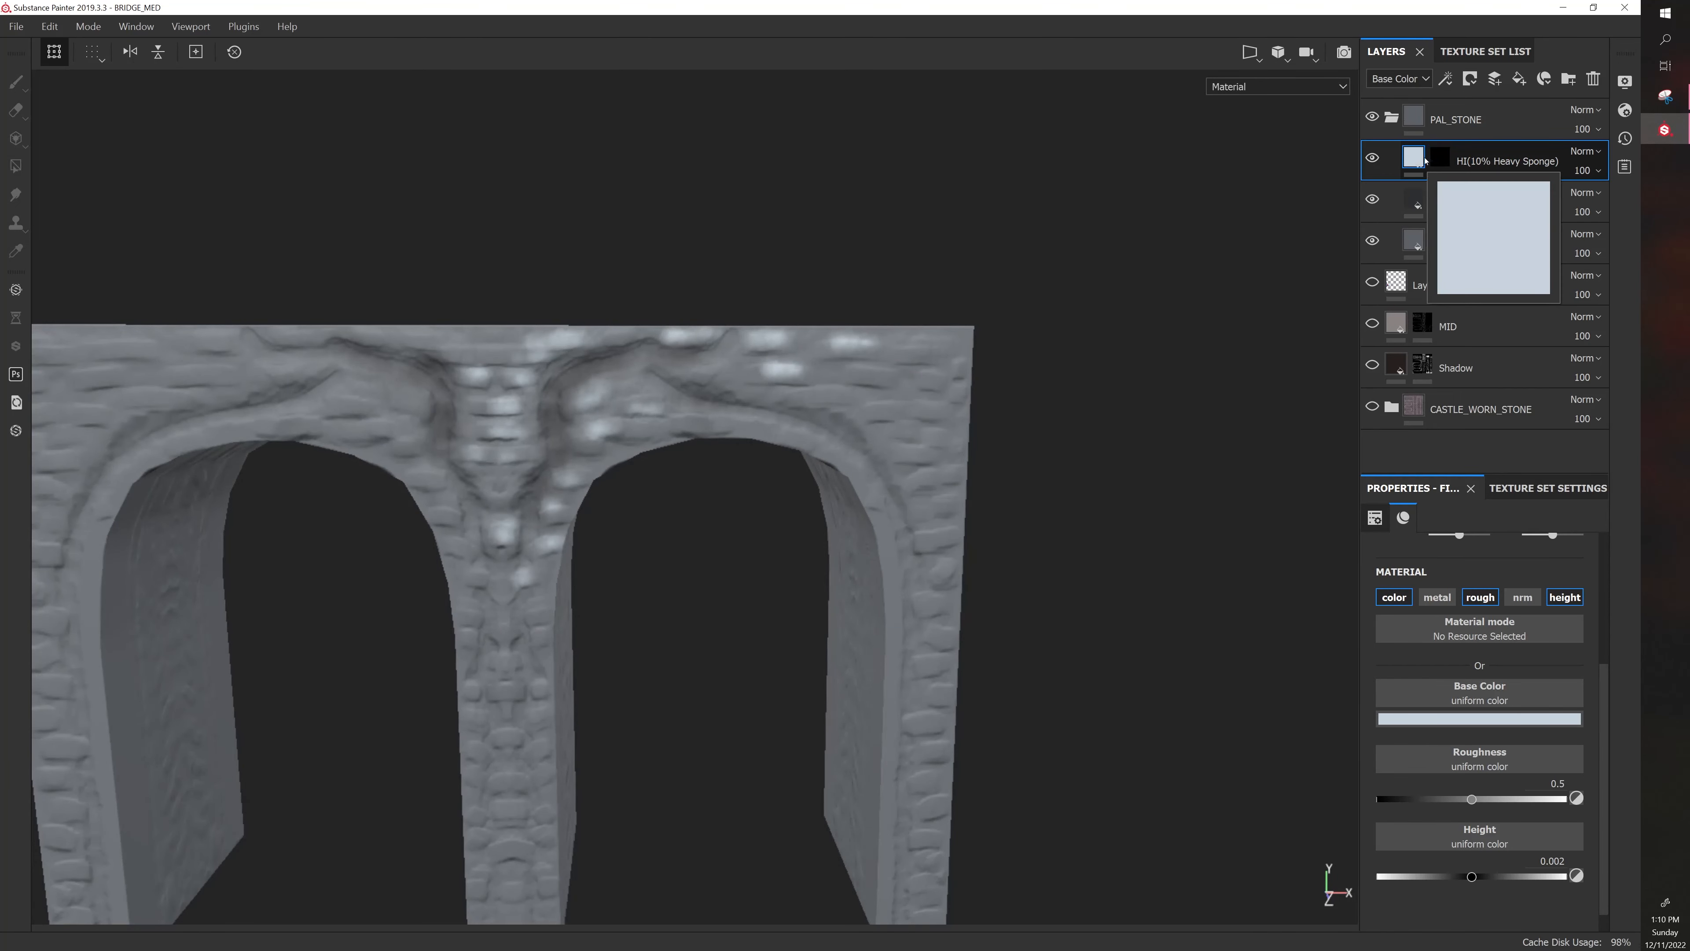